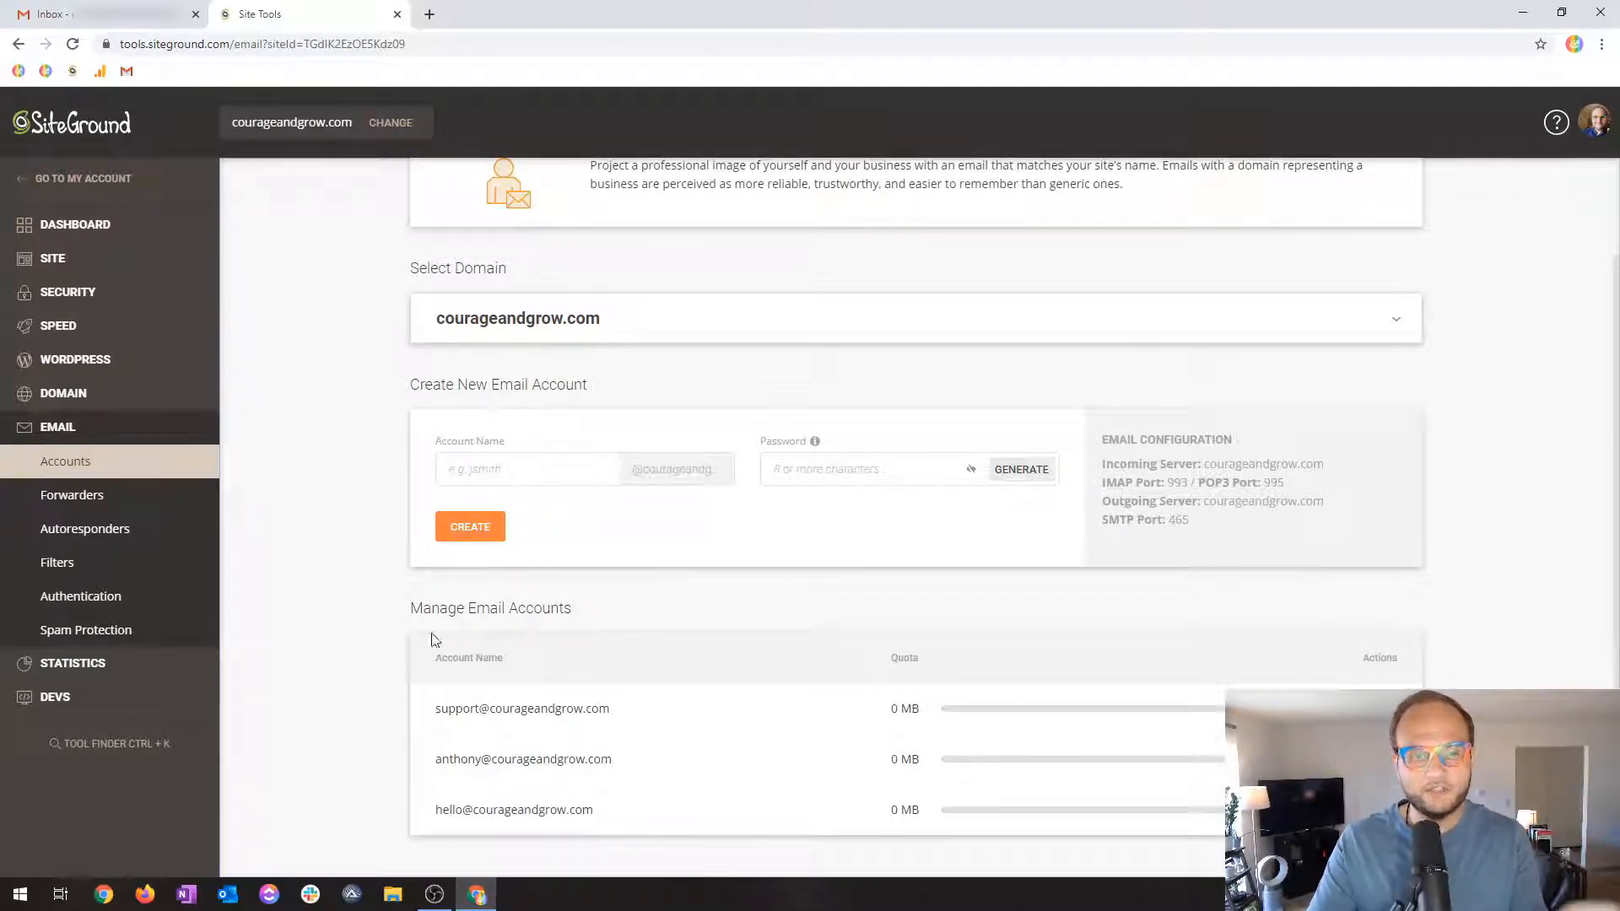
Leave SiteGround's Account Name field and switch to the Gmail inbox tab.
{"action": "left_click", "coordinate": [533, 466]}
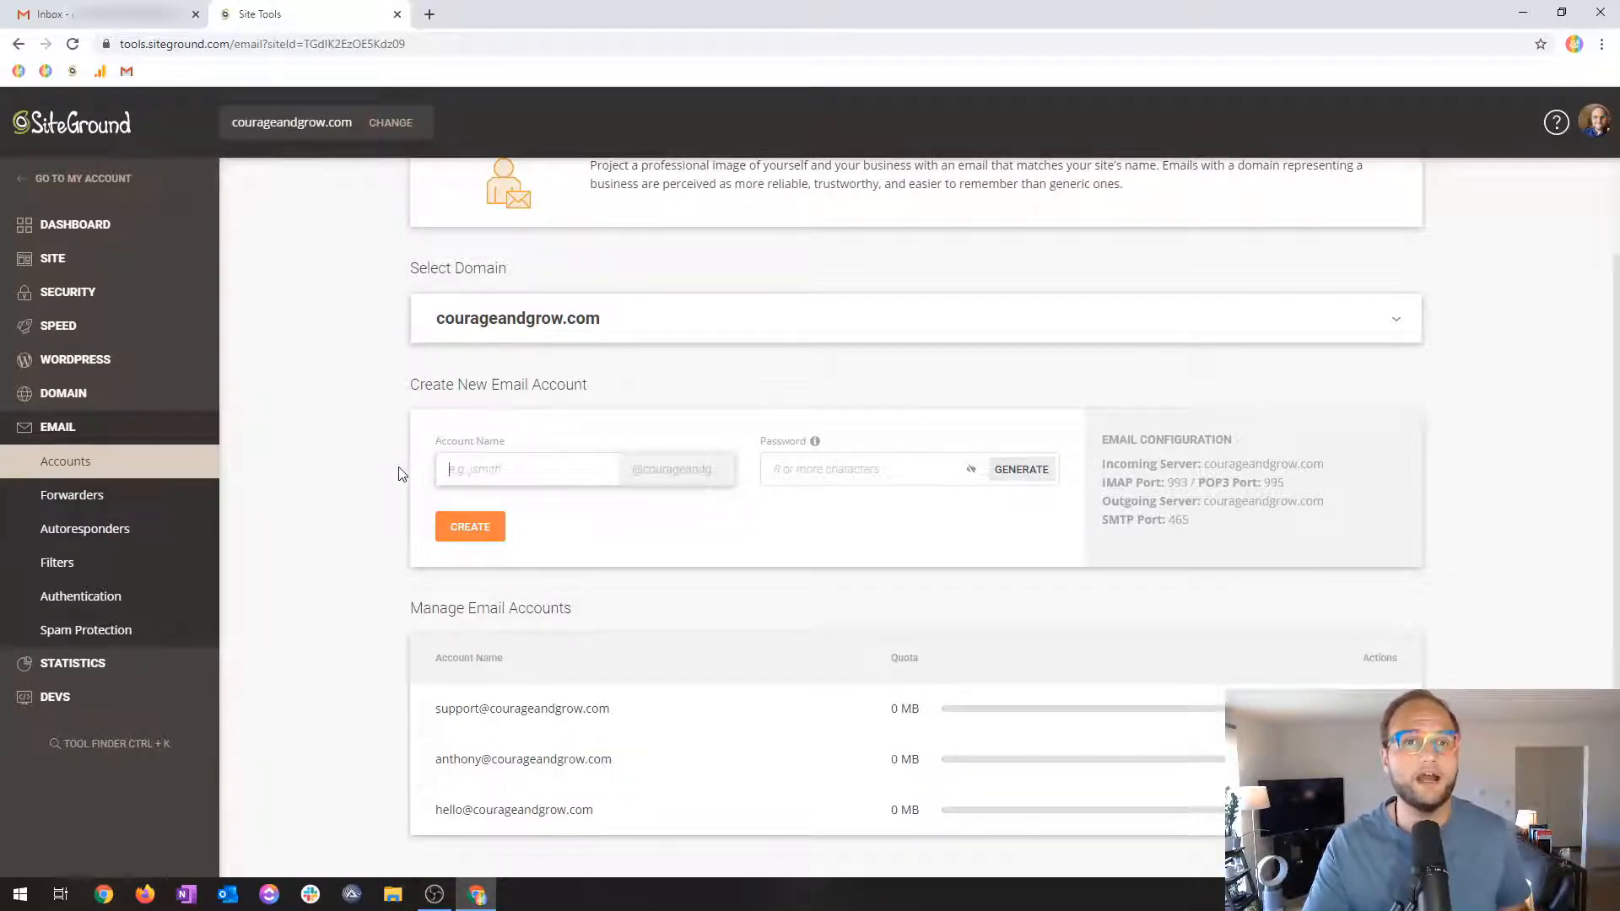
{"action": "left_click", "coordinate": [351, 517]}
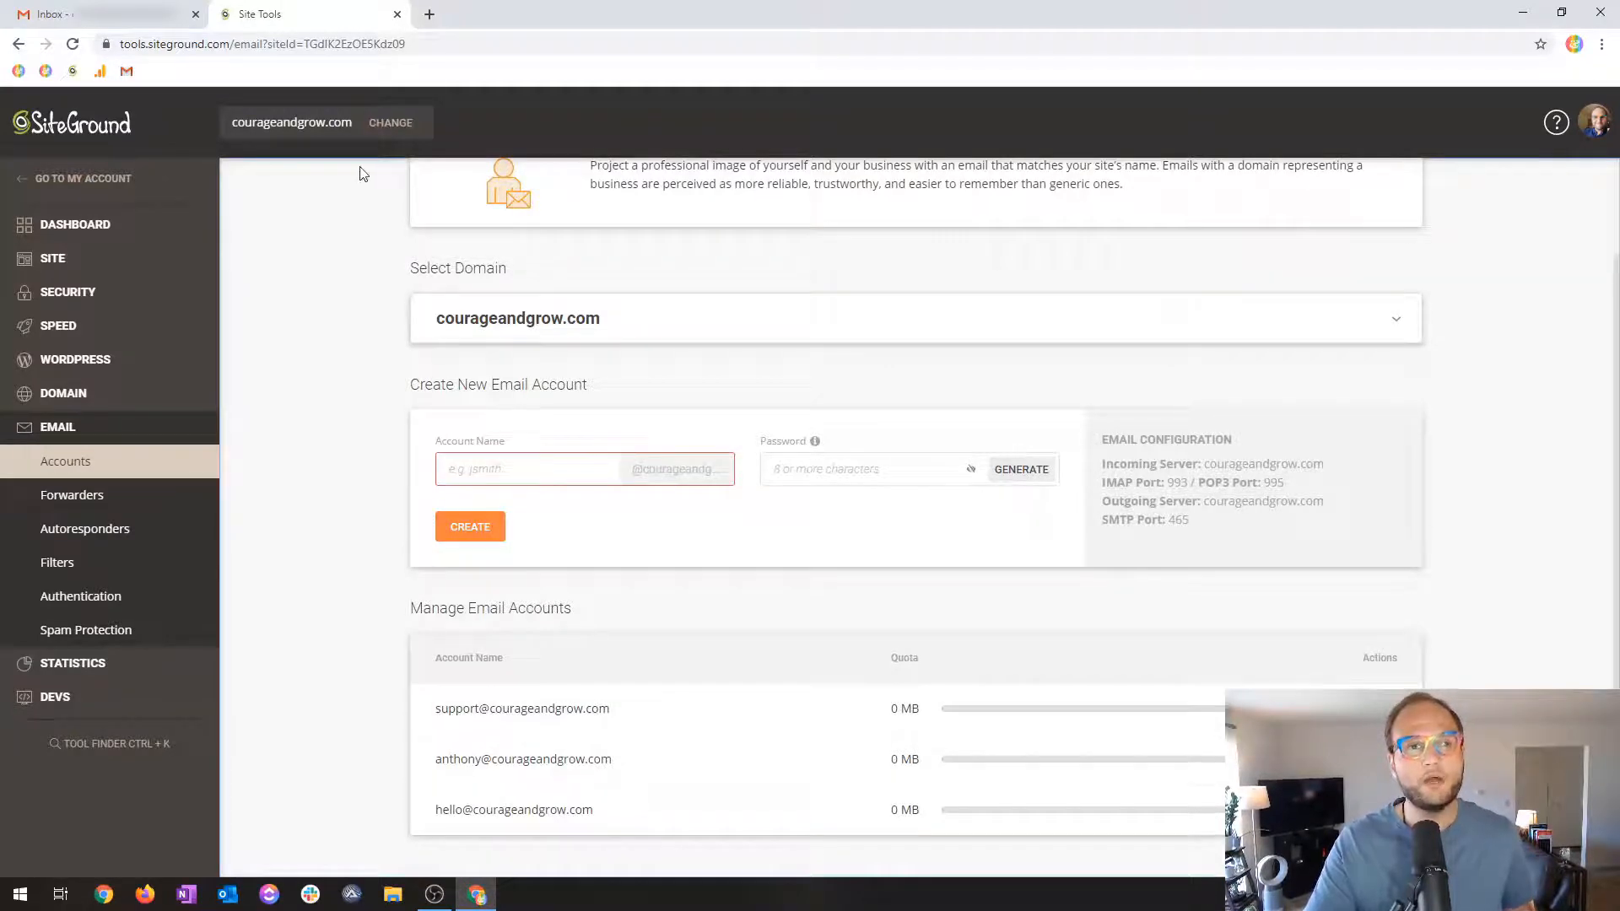
{"action": "left_click", "coordinate": [176, 8]}
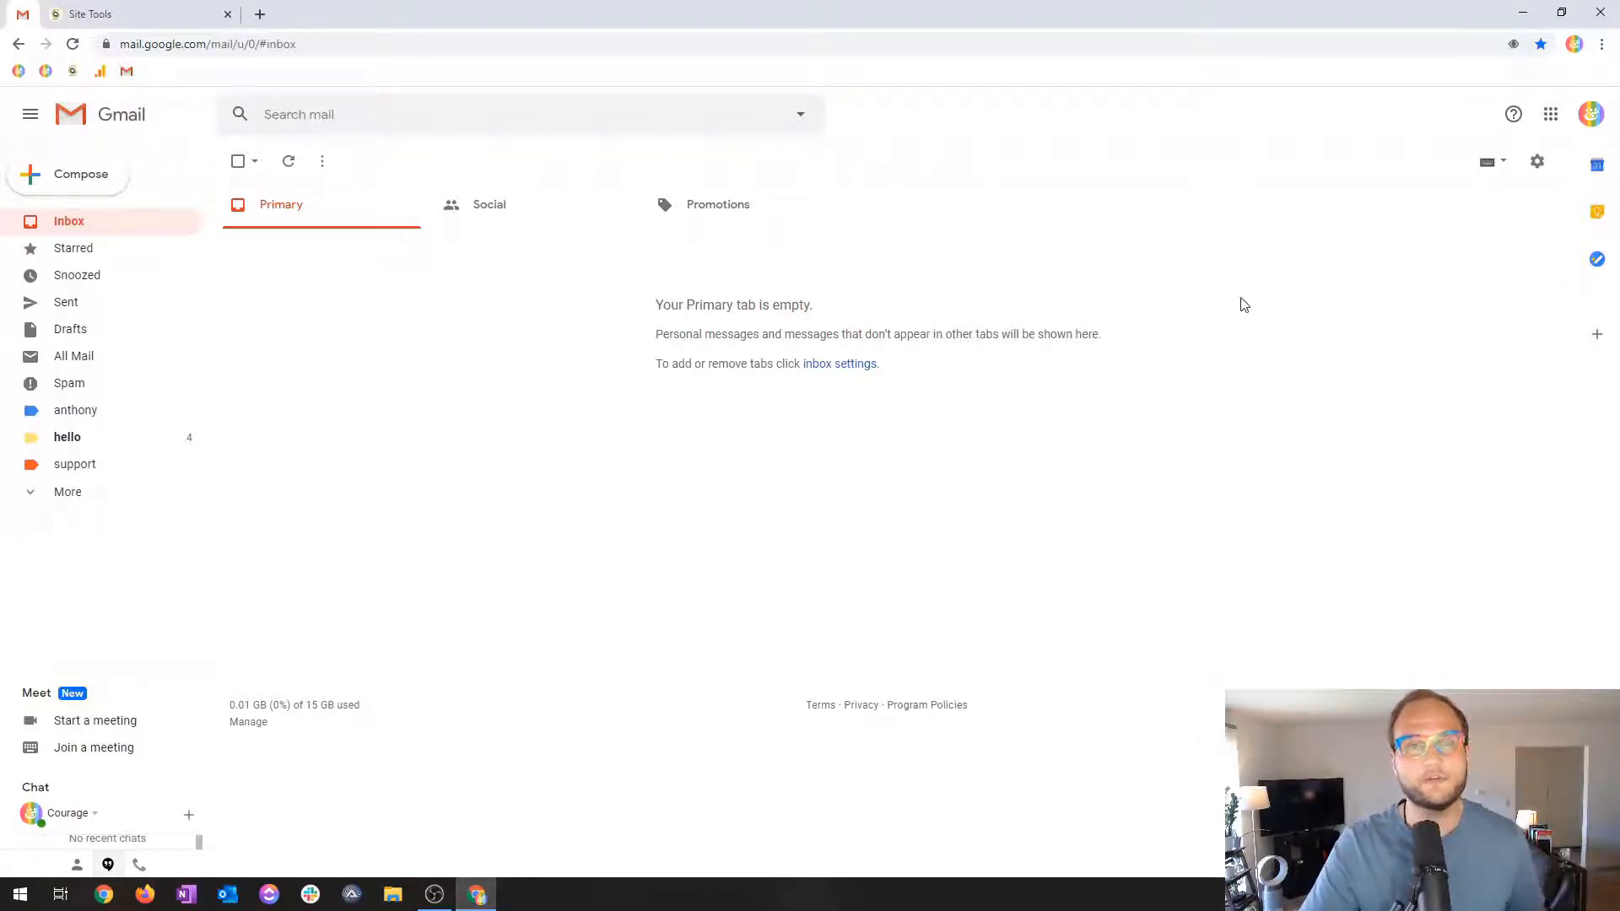
{"action": "left_click", "coordinate": [1537, 162]}
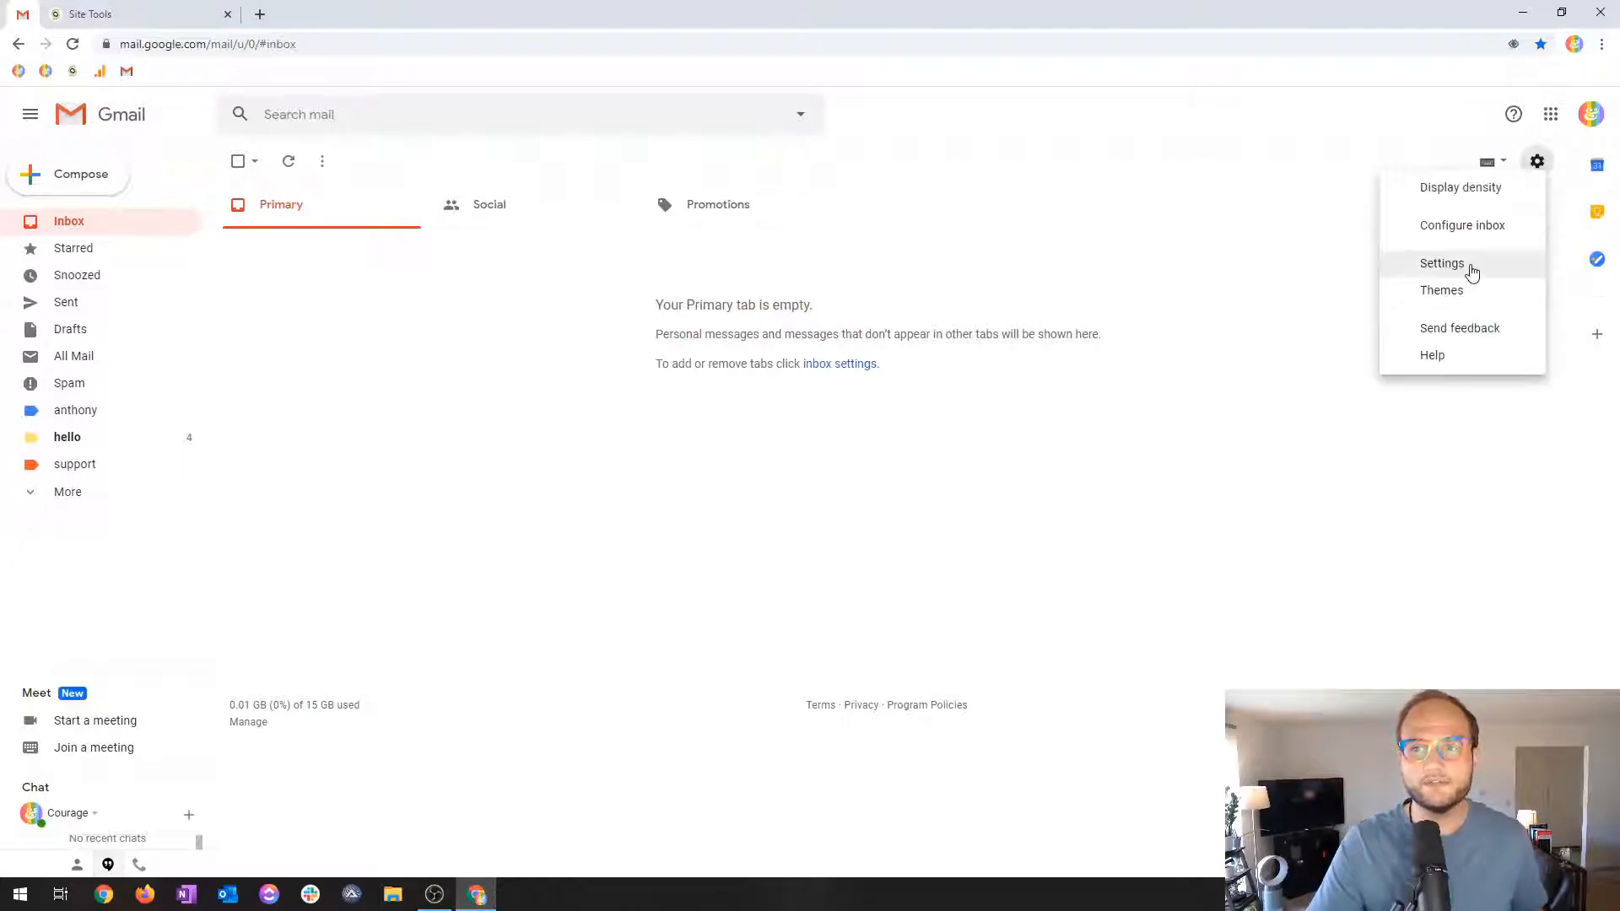
{"action": "left_click", "coordinate": [1442, 264]}
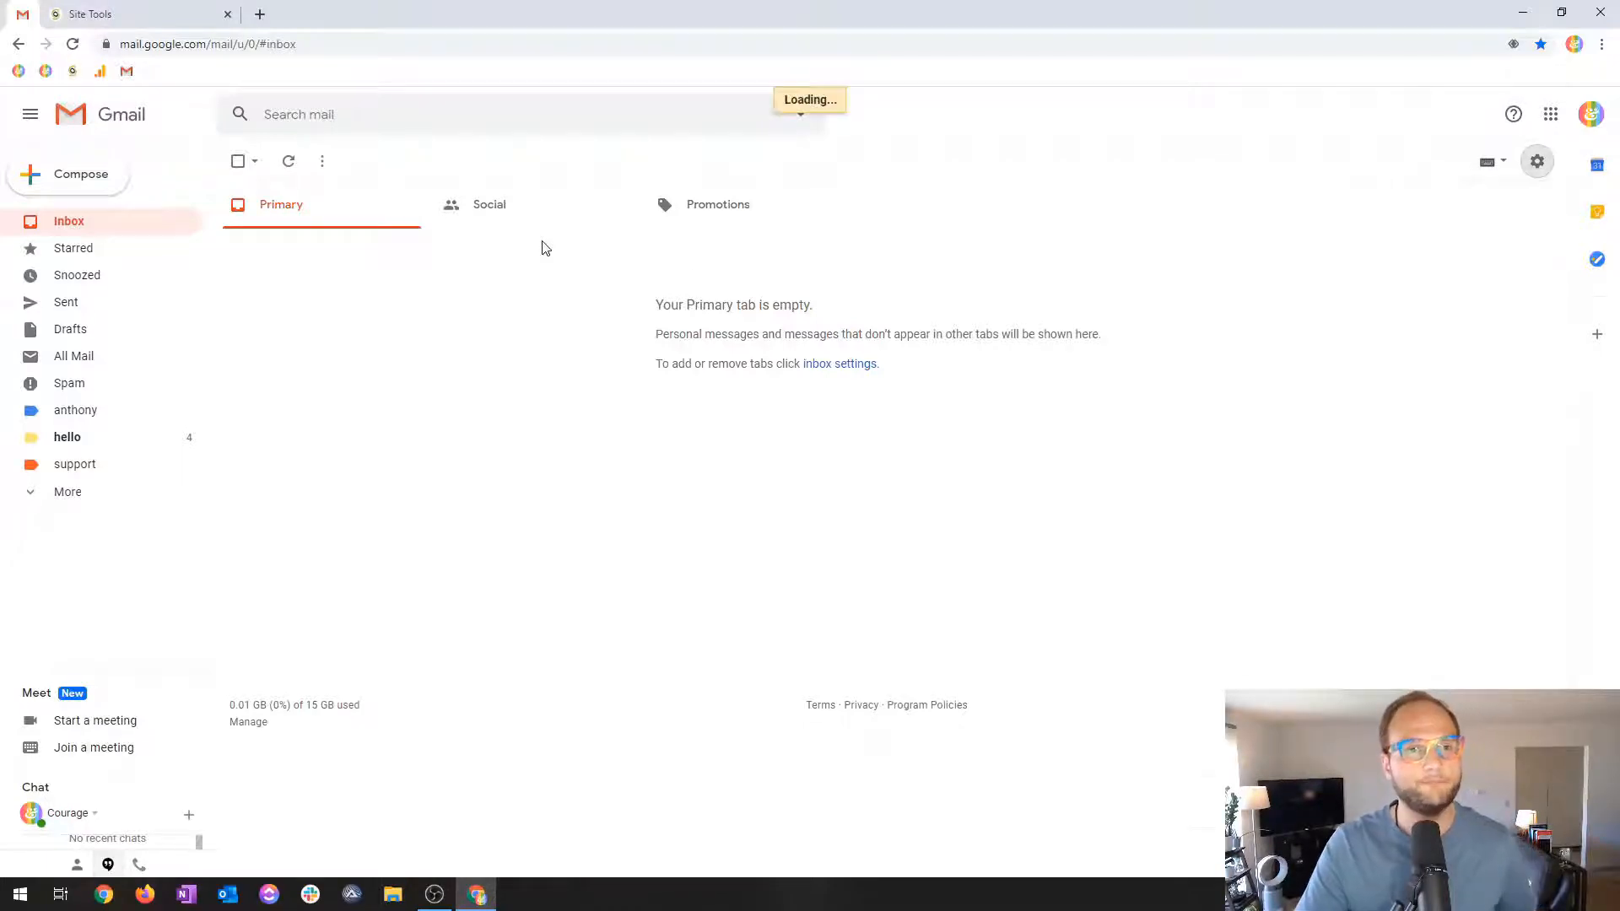
{"action": "left_click", "coordinate": [452, 199]}
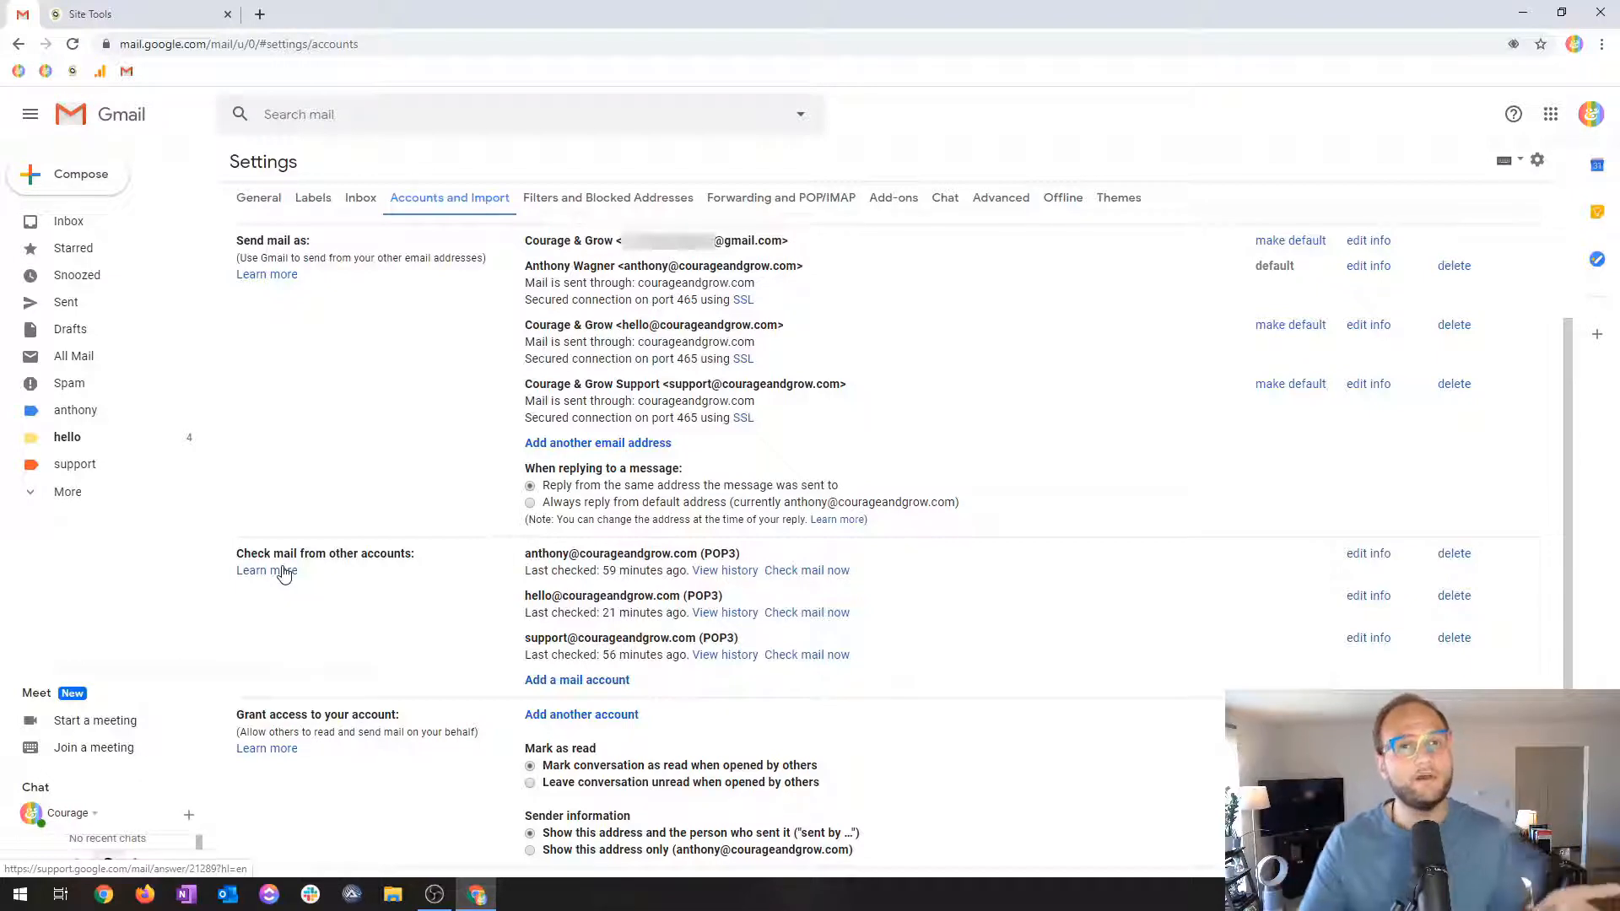
{"action": "double_click", "coordinate": [721, 554]}
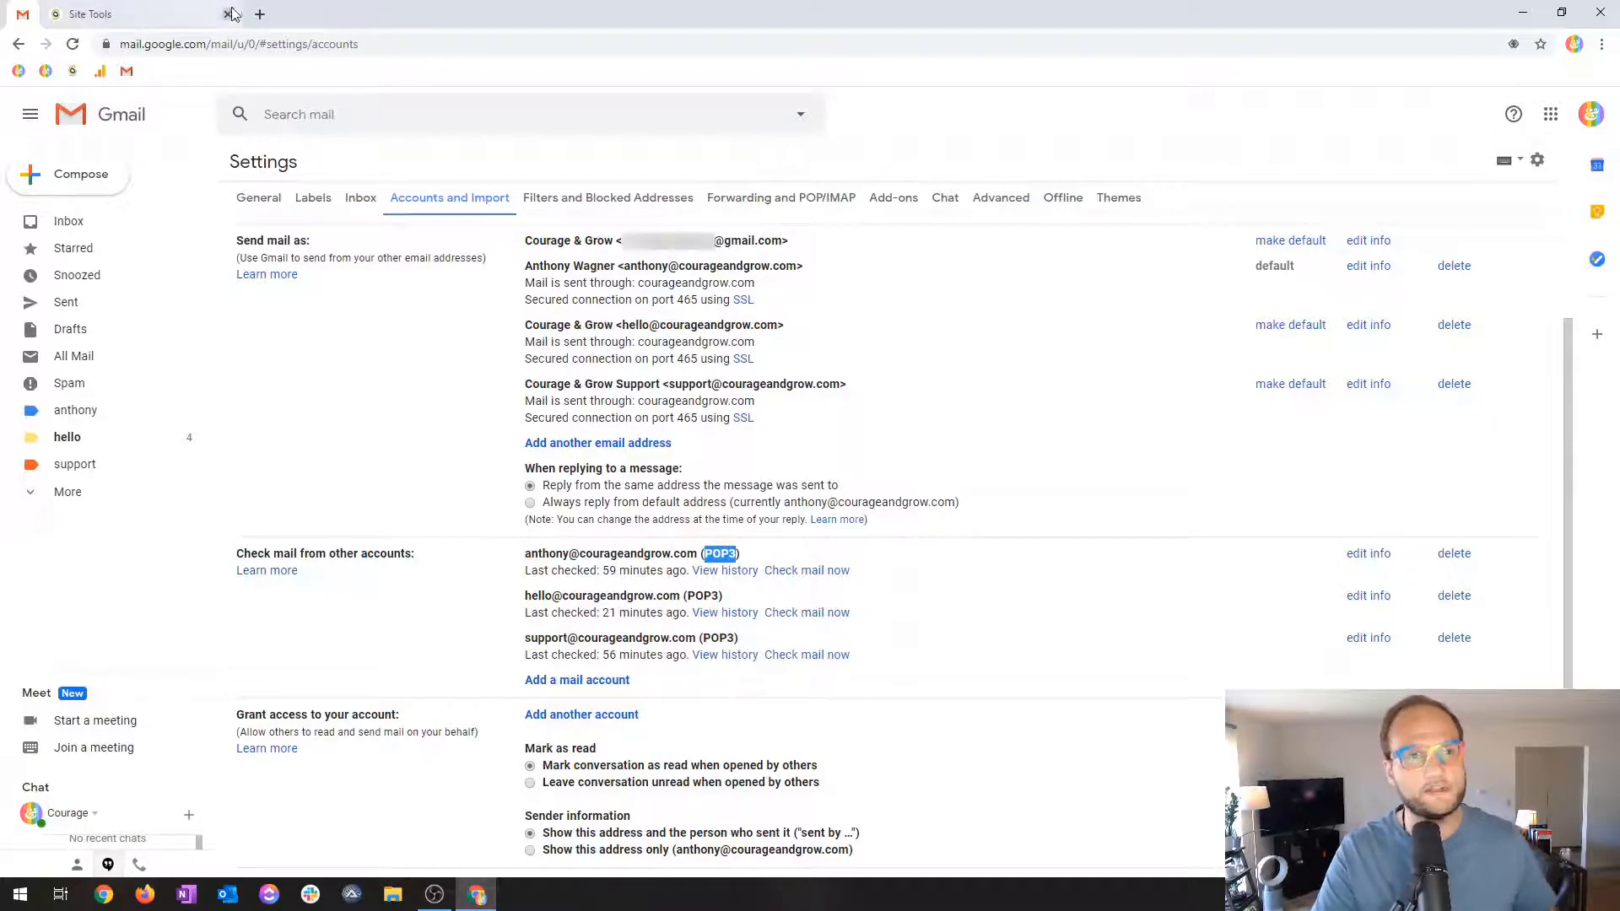
{"action": "left_click", "coordinate": [139, 10]}
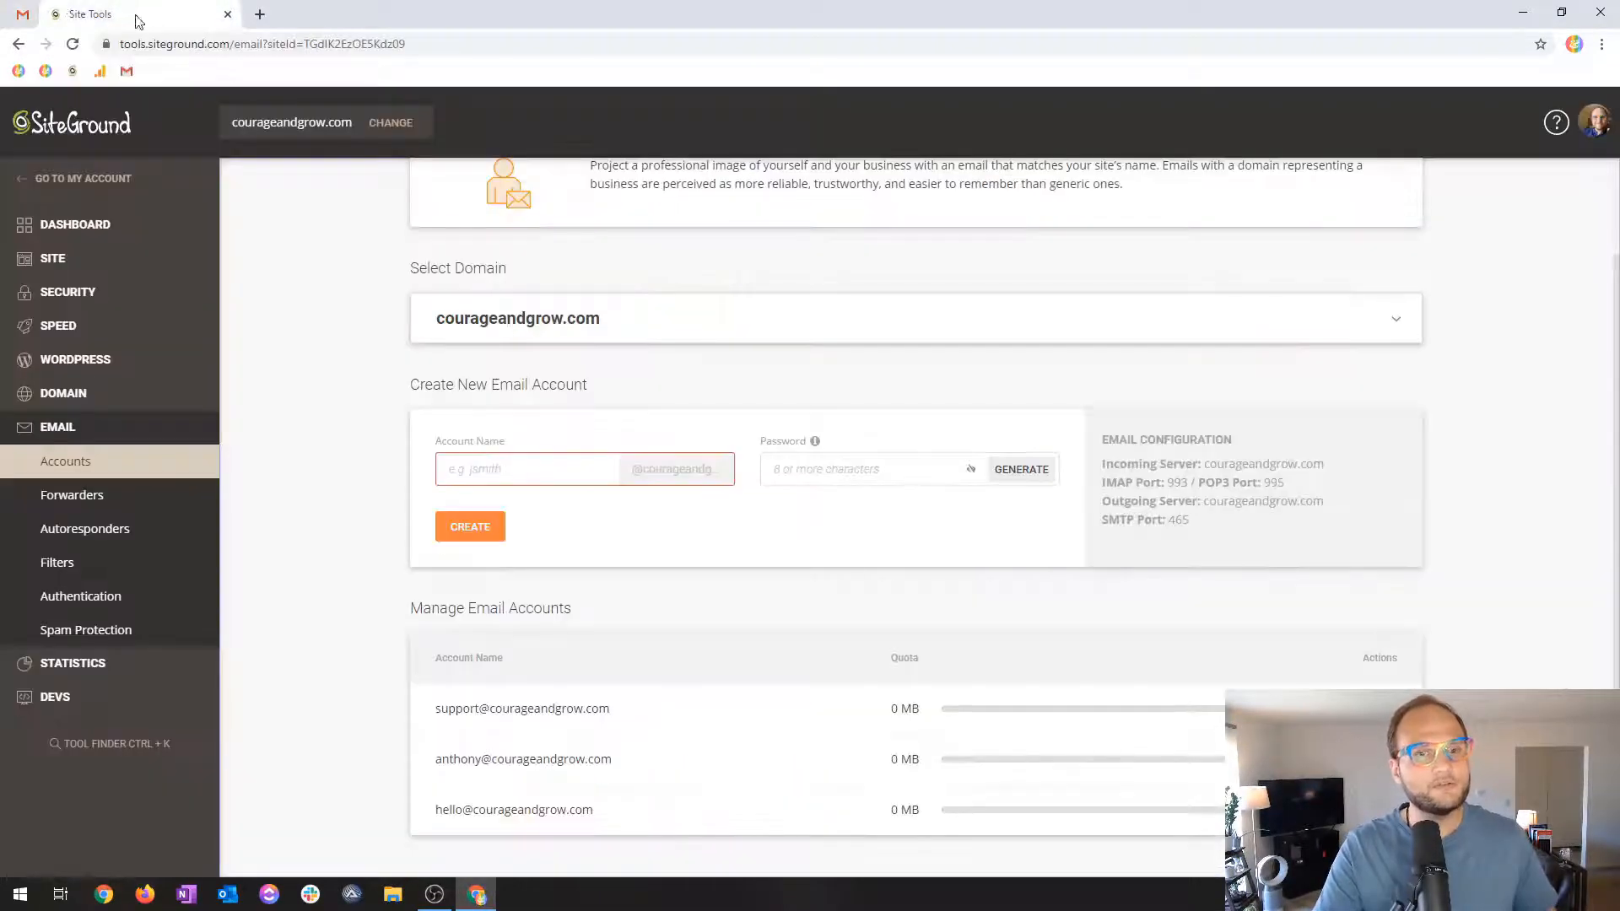
Create the SiteGround mailbox 'demo' with a strong password.
{"action": "left_click", "coordinate": [507, 472]}
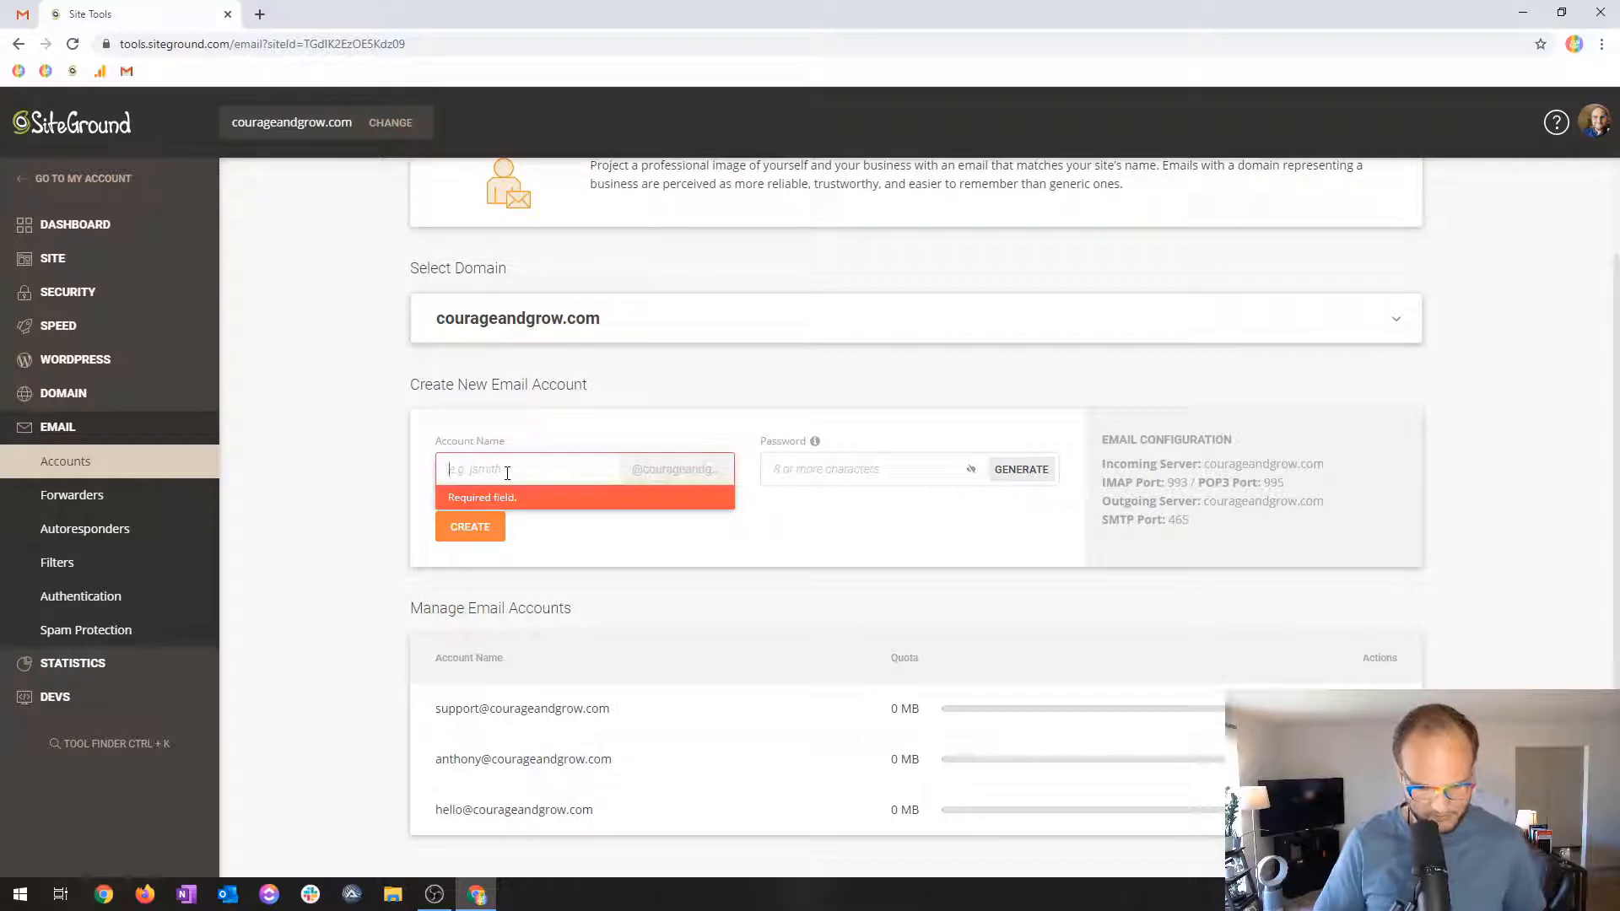
{"action": "type", "text": "demo"}
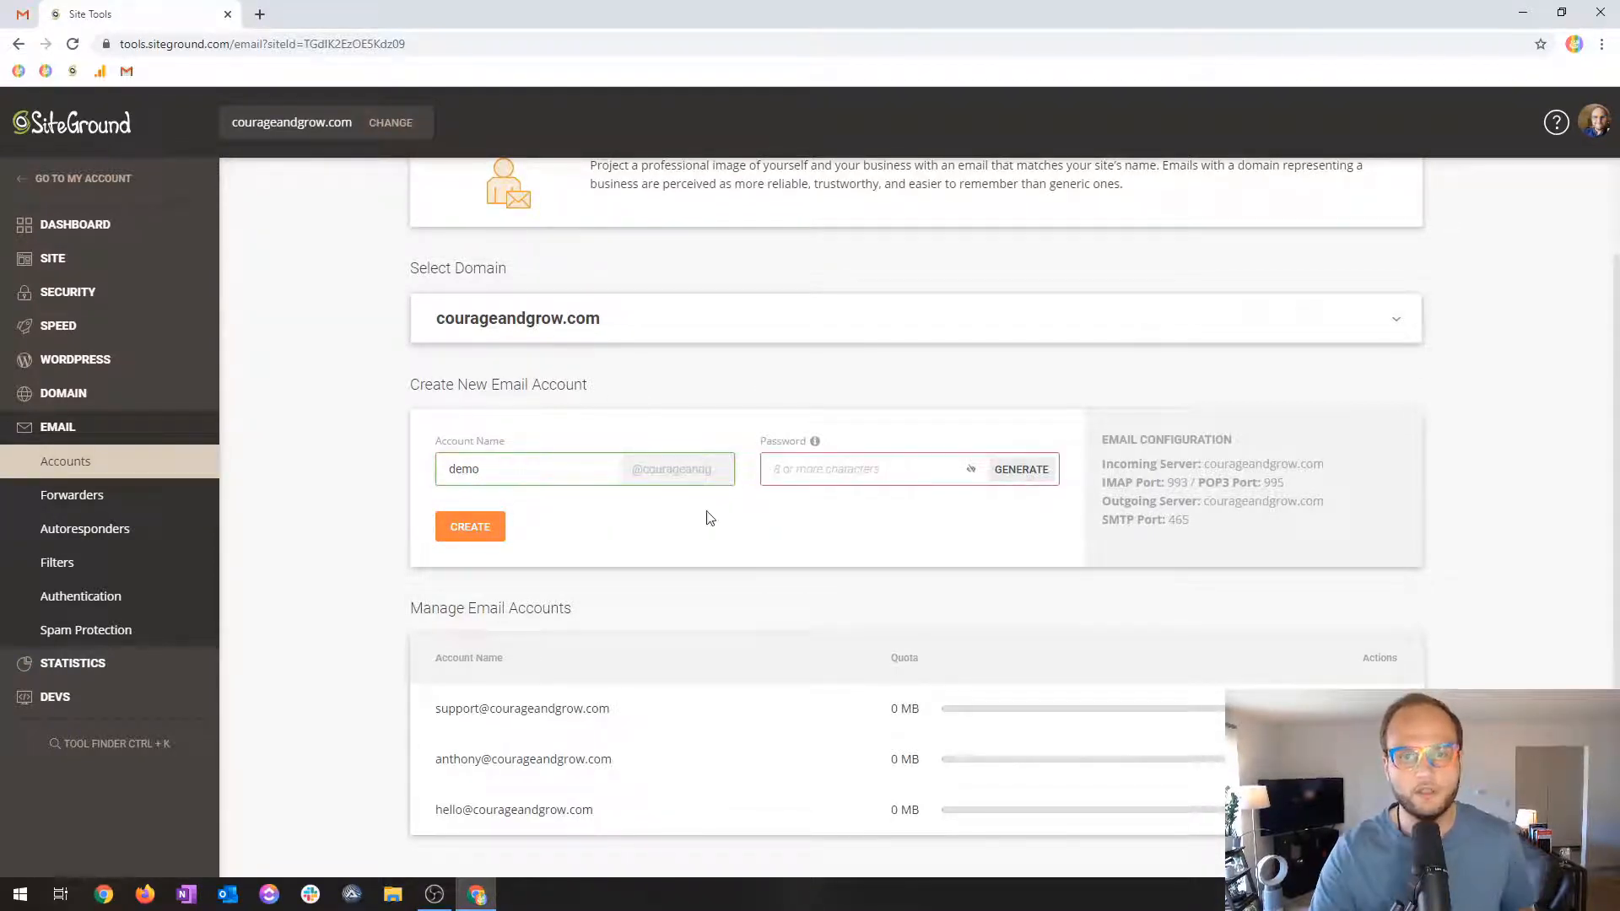
{"action": "left_click", "coordinate": [788, 467]}
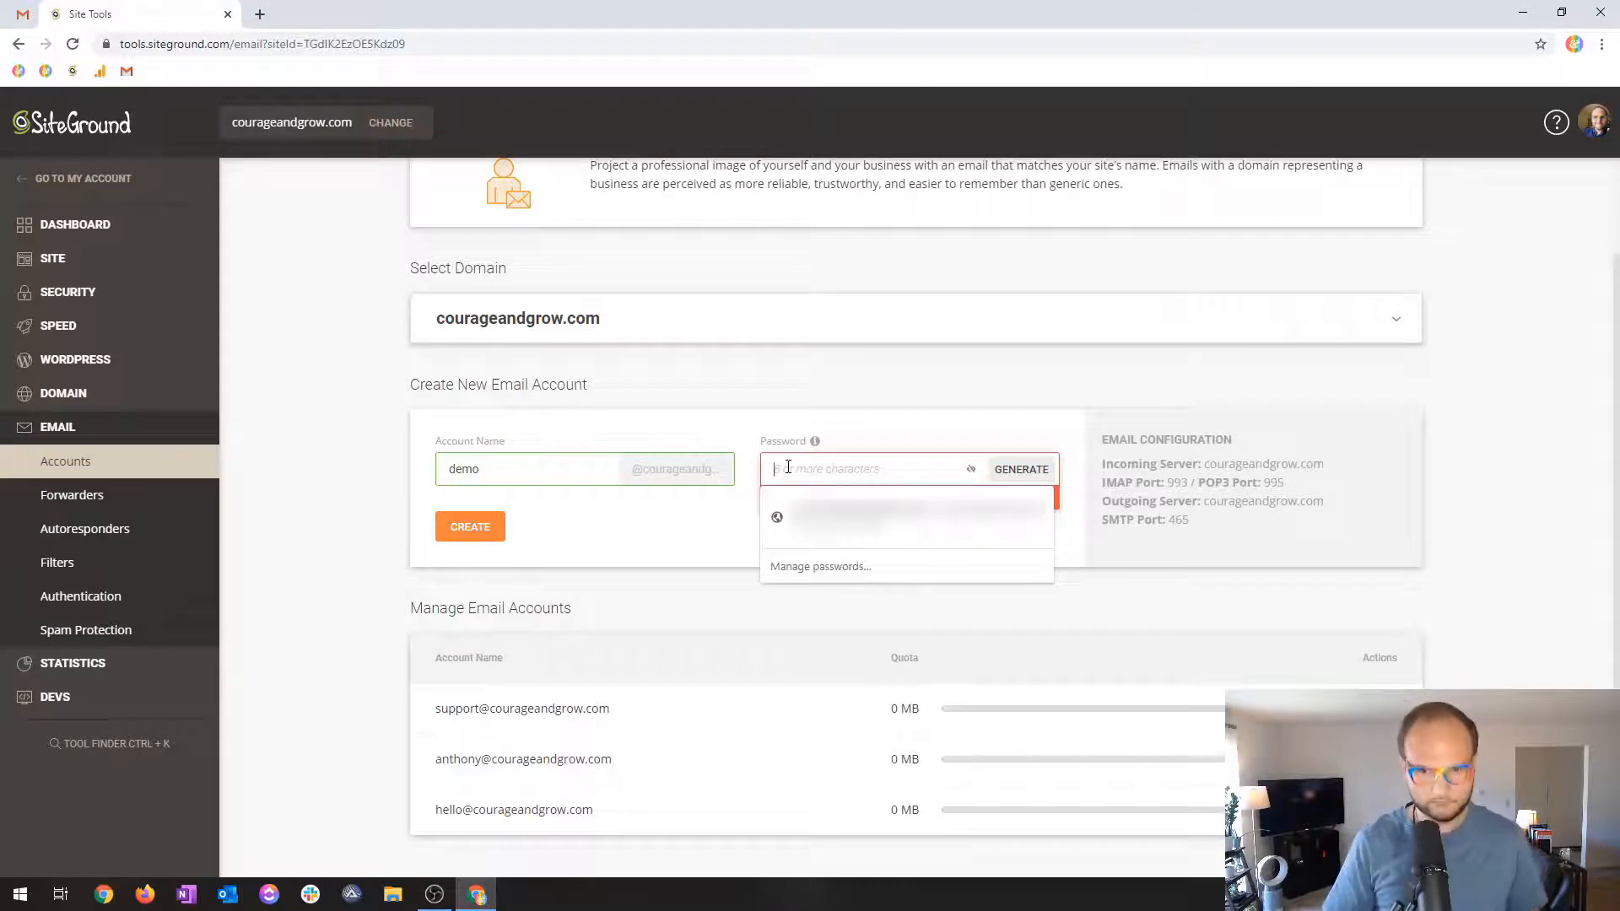
{"action": "type", "text": "a"}
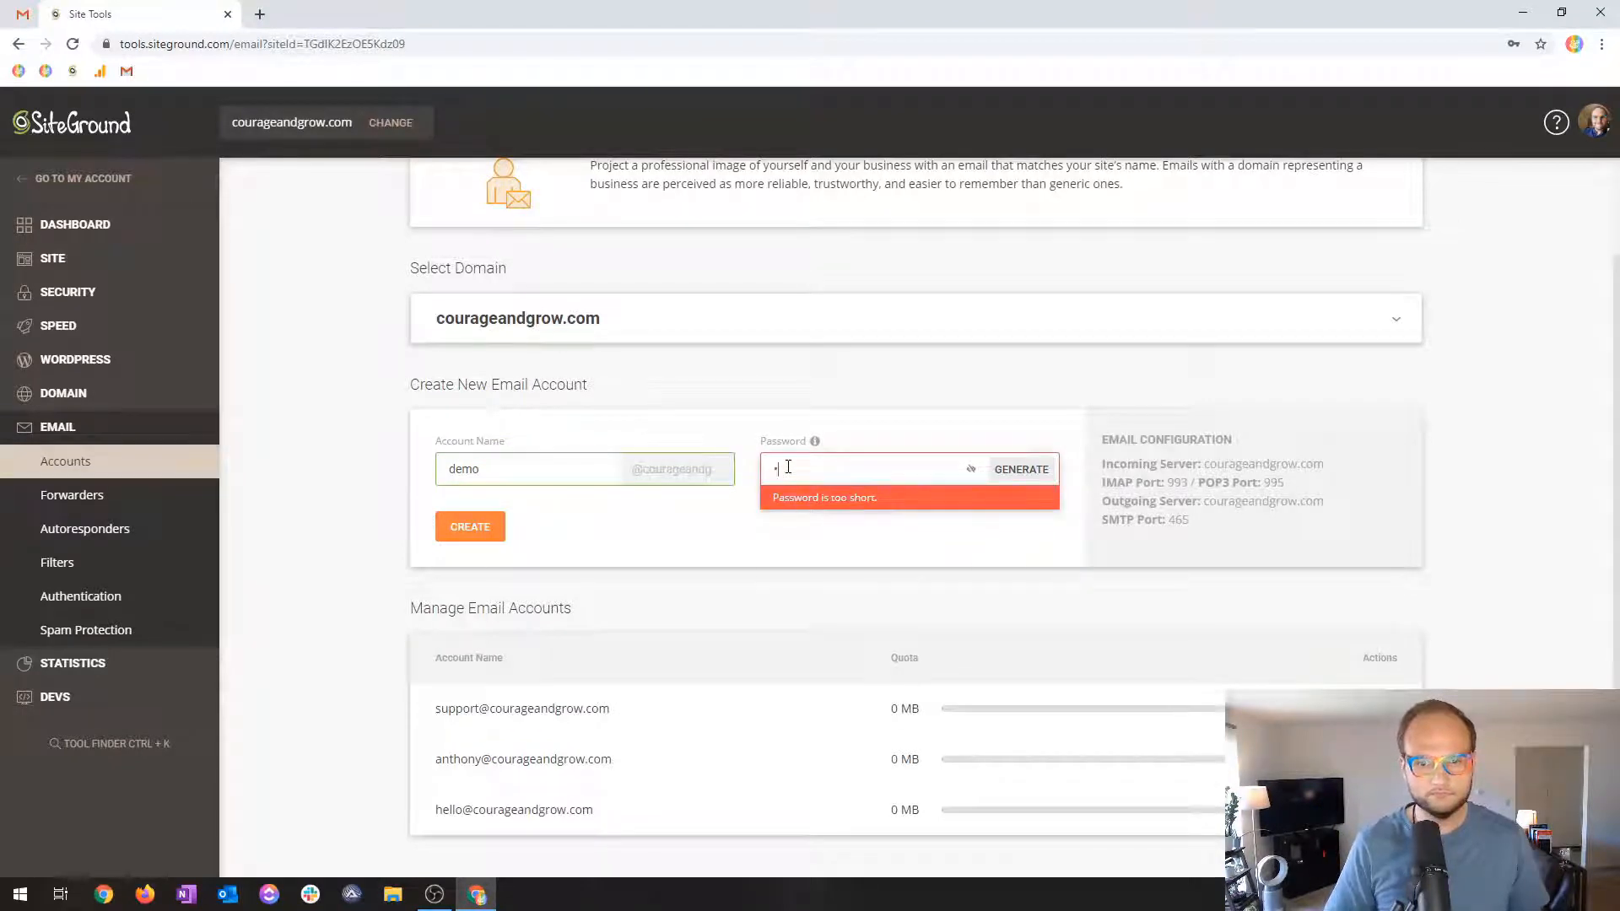
{"action": "type", "text": "•••••••••••••••••"}
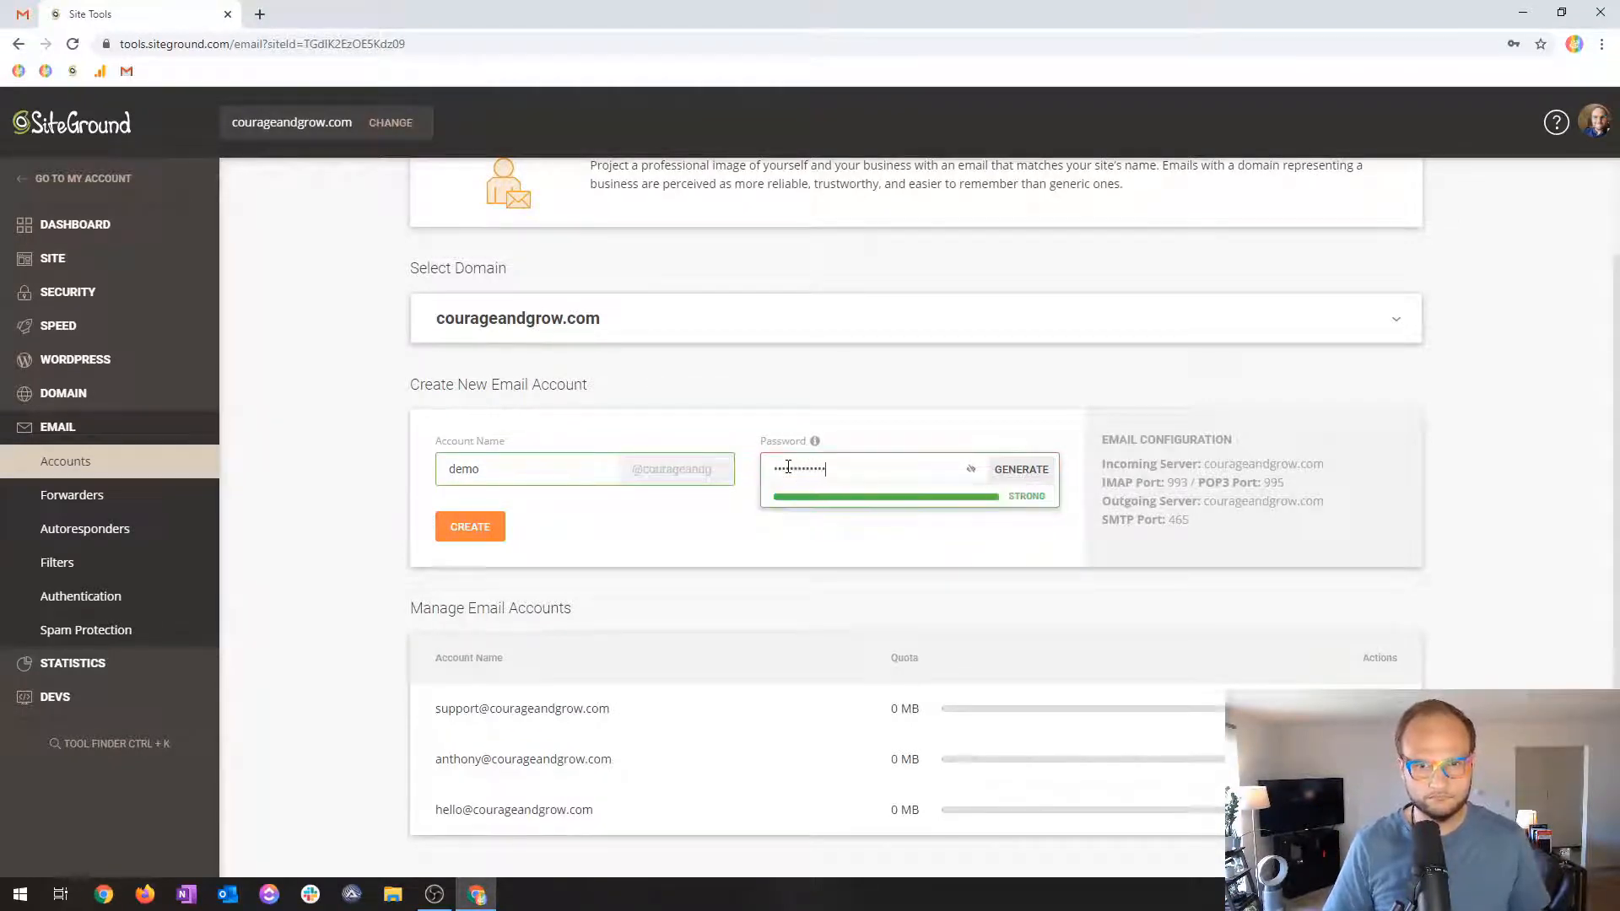
{"action": "left_click", "coordinate": [473, 527]}
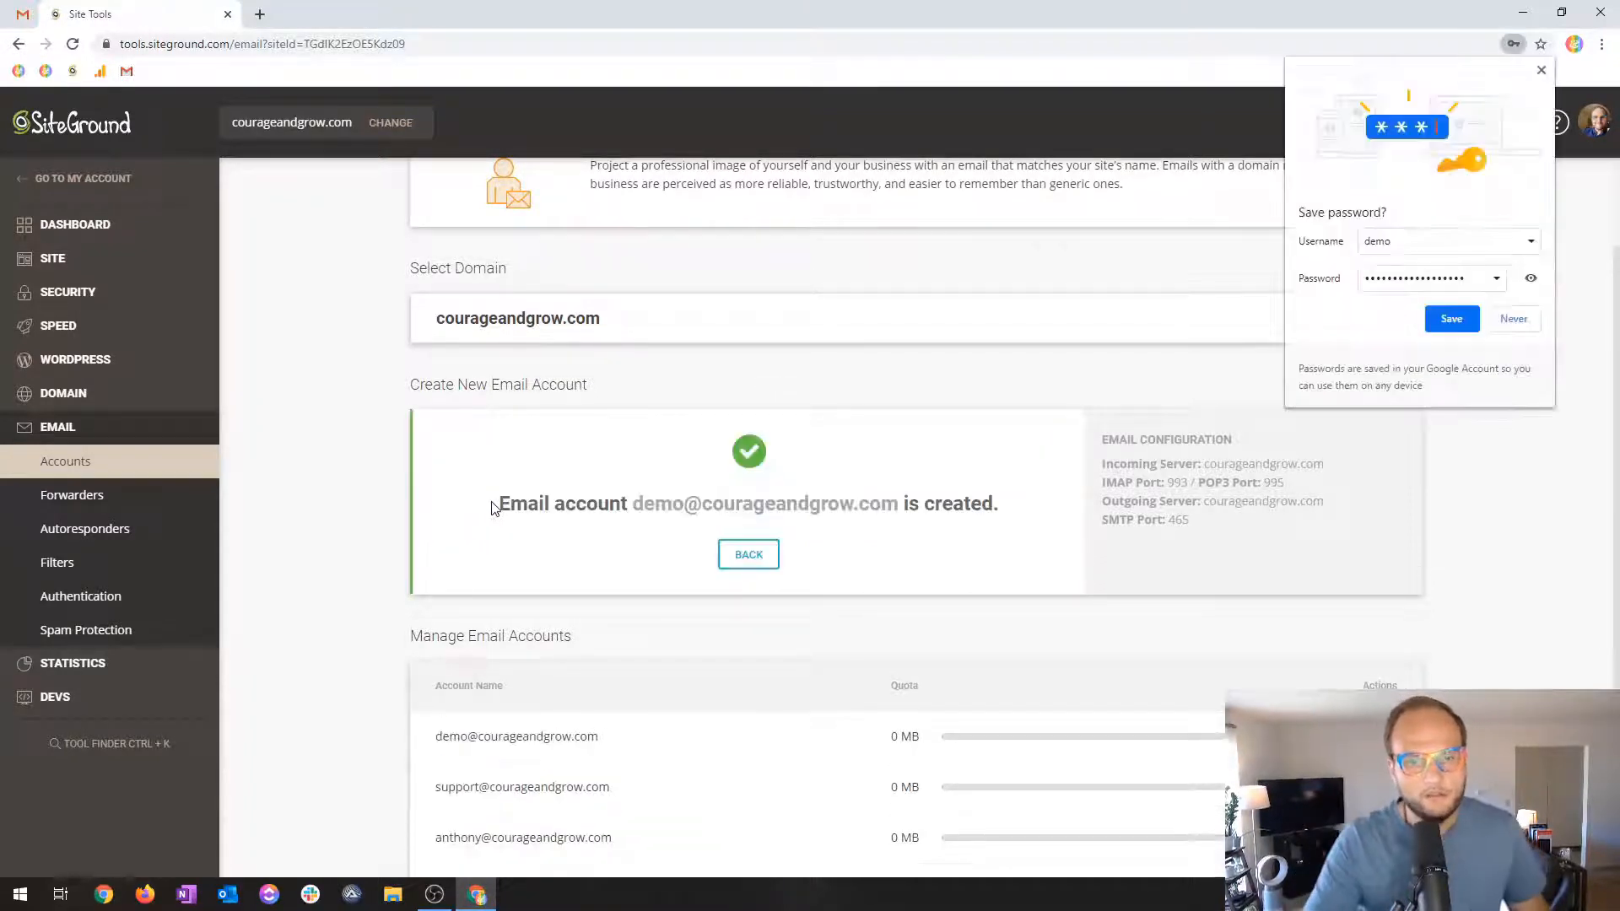
Raise the demo mailbox's quota from 512 MB to 4096 MB.
{"action": "left_click", "coordinate": [1527, 319]}
{"action": "scroll", "coordinate": [593, 774], "scroll_direction": "down", "scroll_amount": 1}
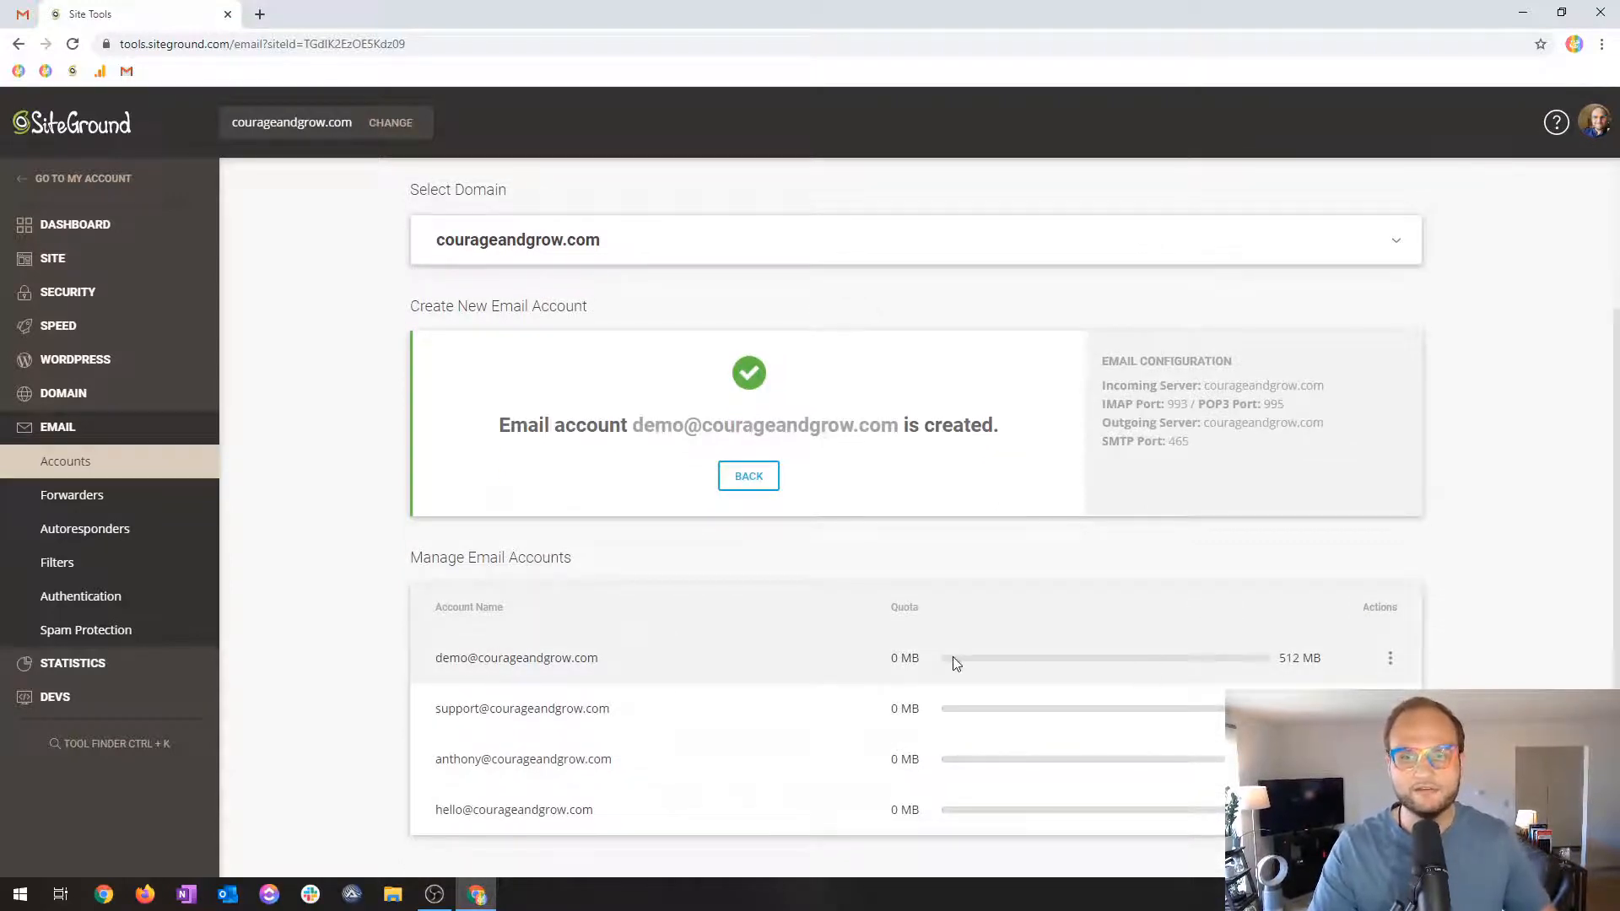
{"action": "double_click", "coordinate": [1292, 659]}
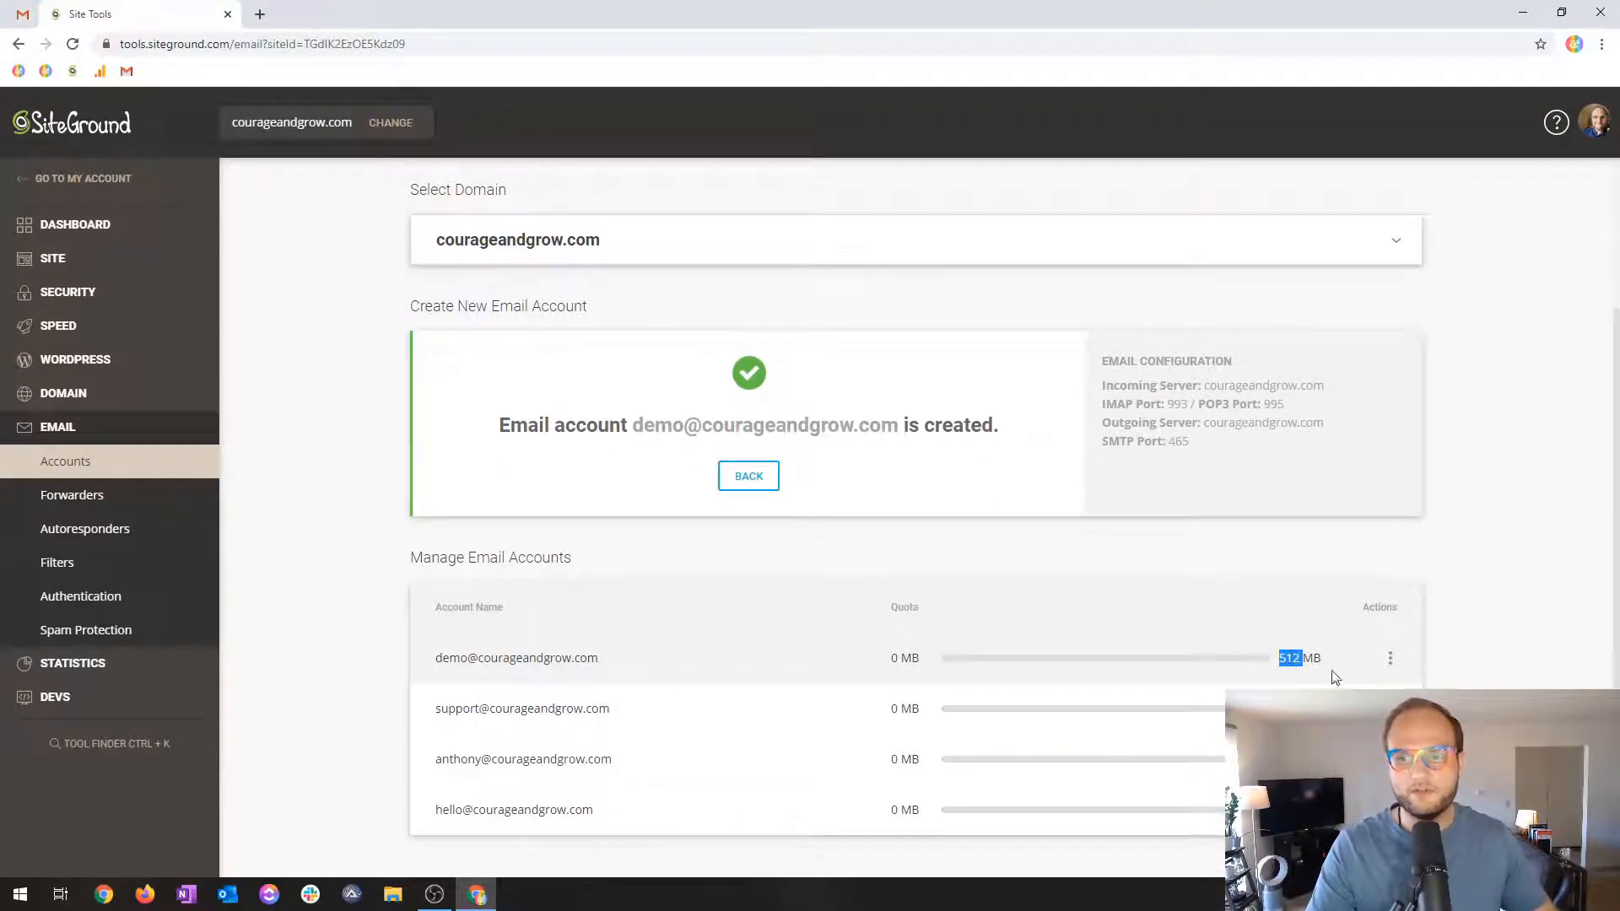
{"action": "left_click", "coordinate": [1391, 659]}
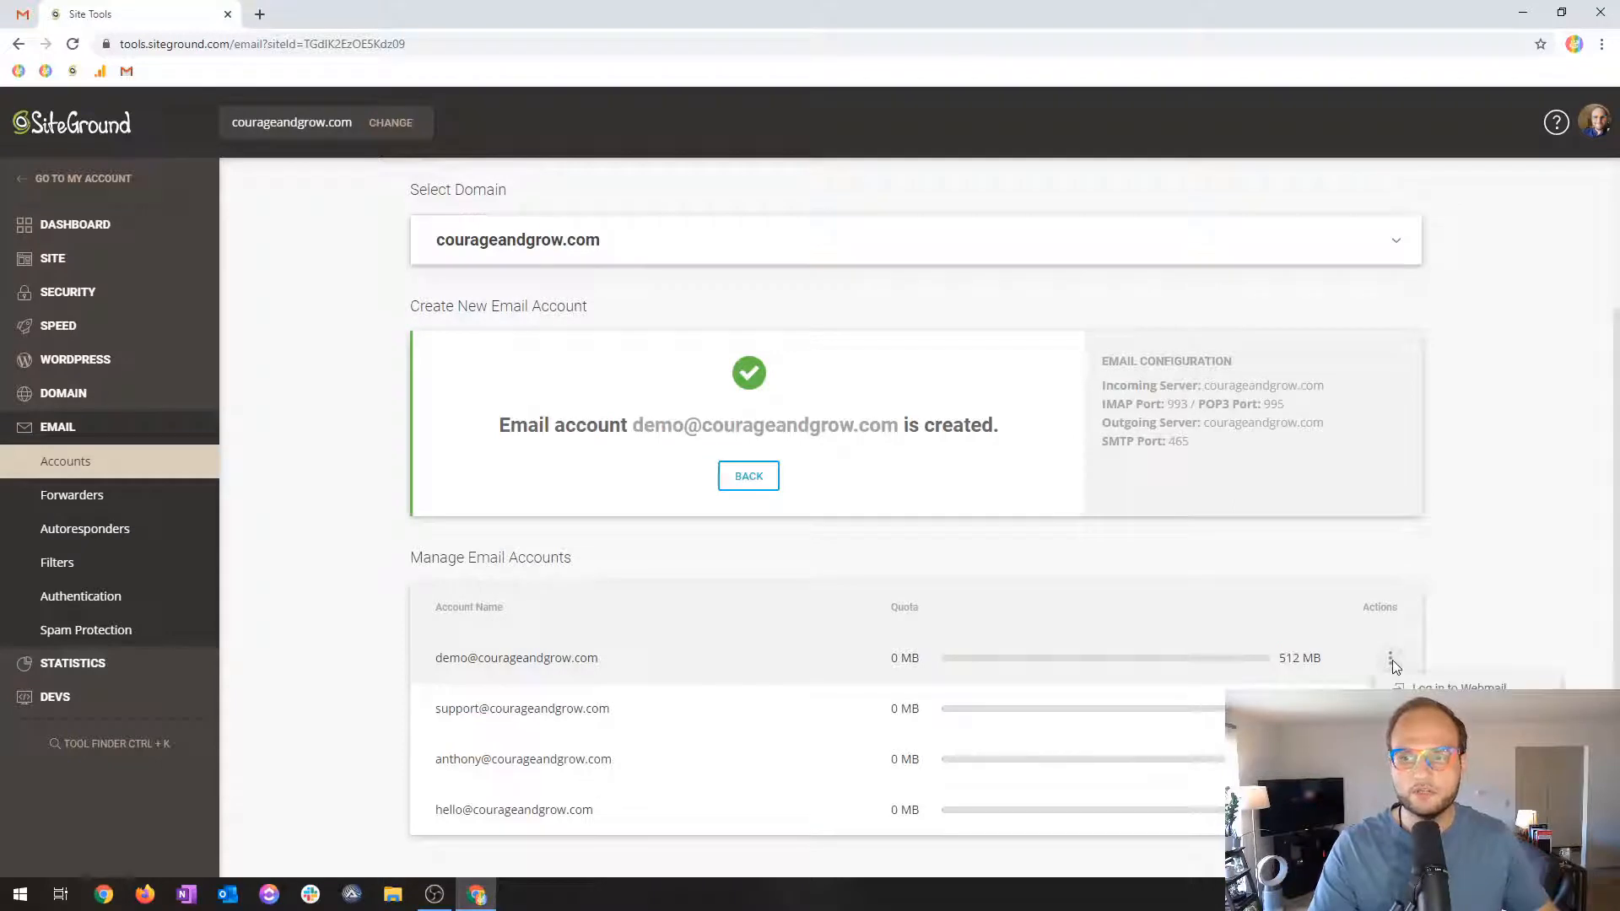
{"action": "left_click", "coordinate": [1444, 749]}
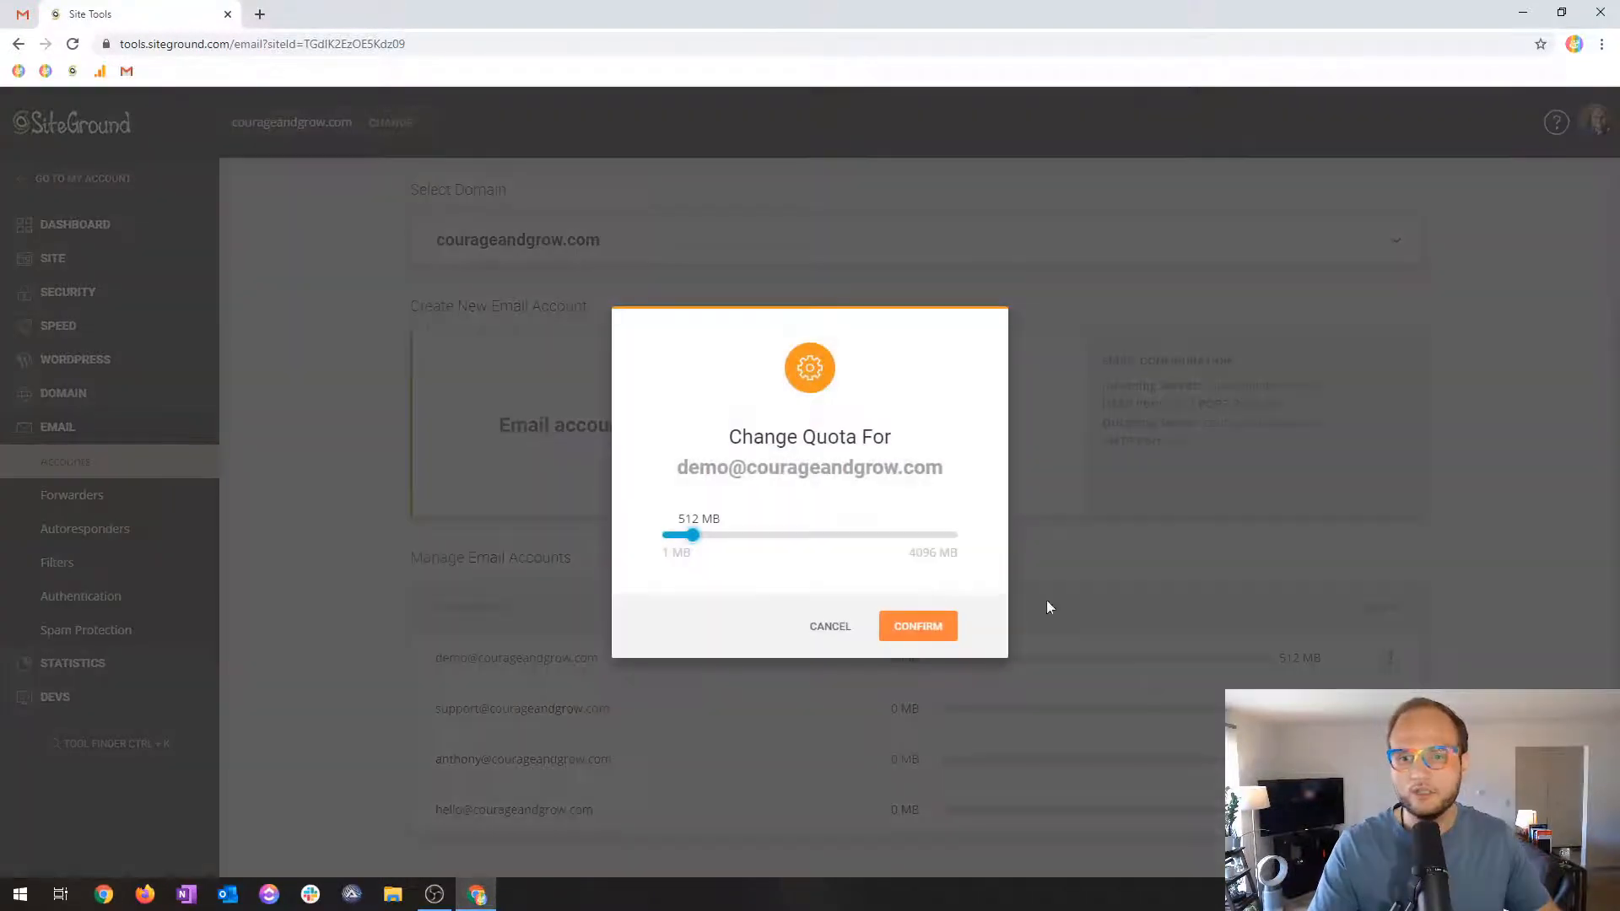
{"action": "left_click_drag", "start_coordinate": [692, 535], "coordinate": [968, 542]}
{"action": "left_click", "coordinate": [918, 629]}
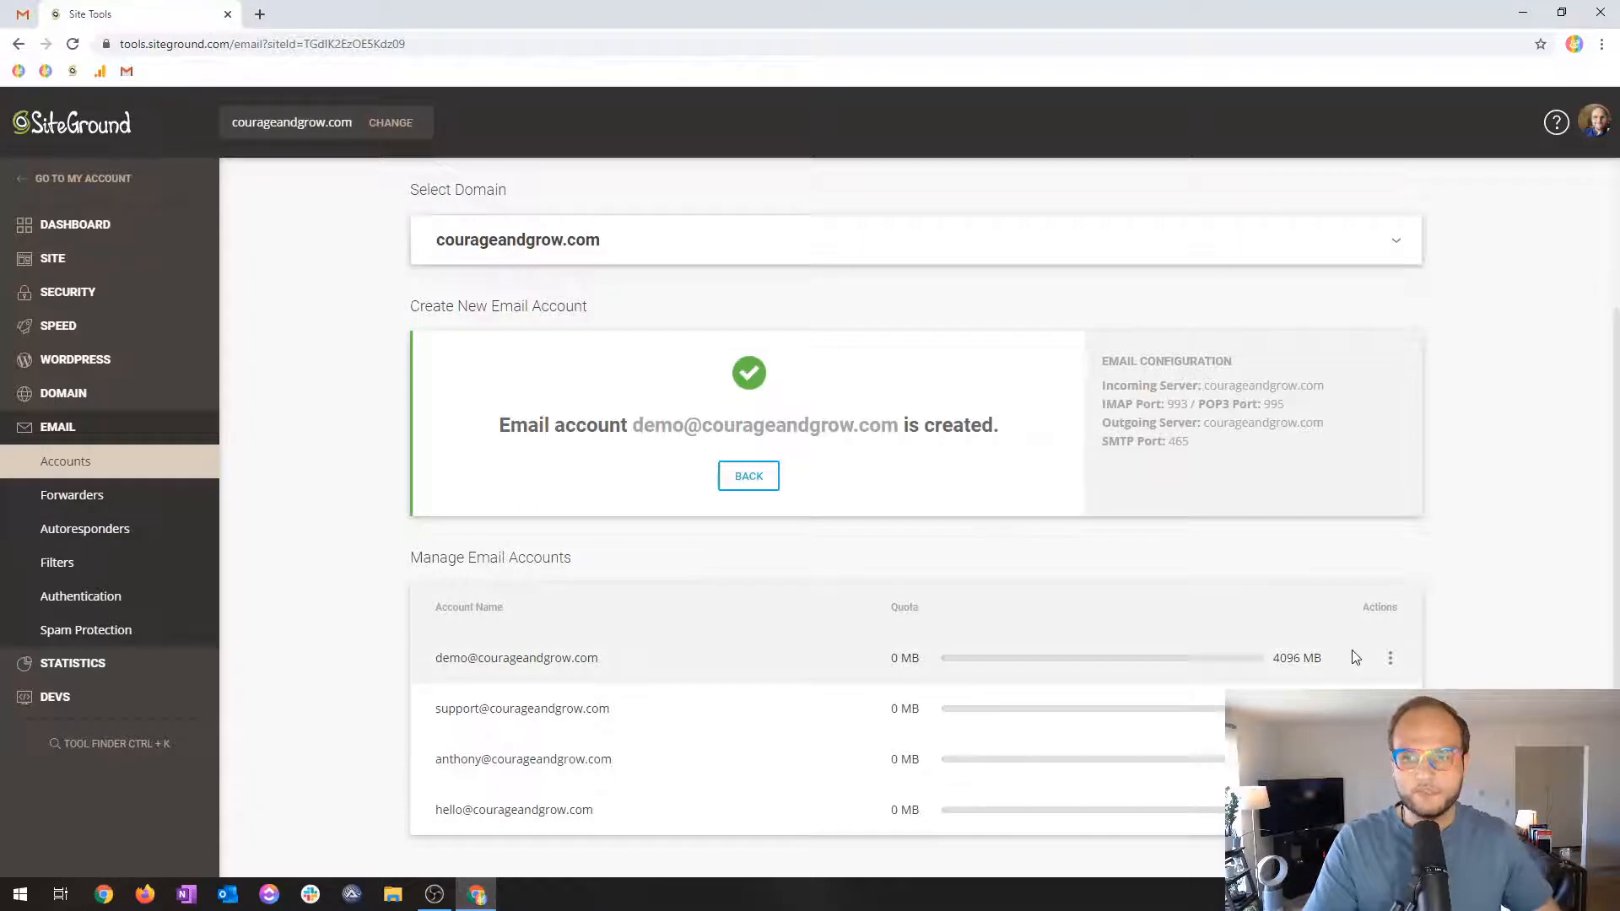
Show the demo mailbox's Mail Configuration on the Manual Settings tab, with its servers and ports.
{"action": "left_click_drag", "start_coordinate": [1112, 359], "coordinate": [1193, 438]}
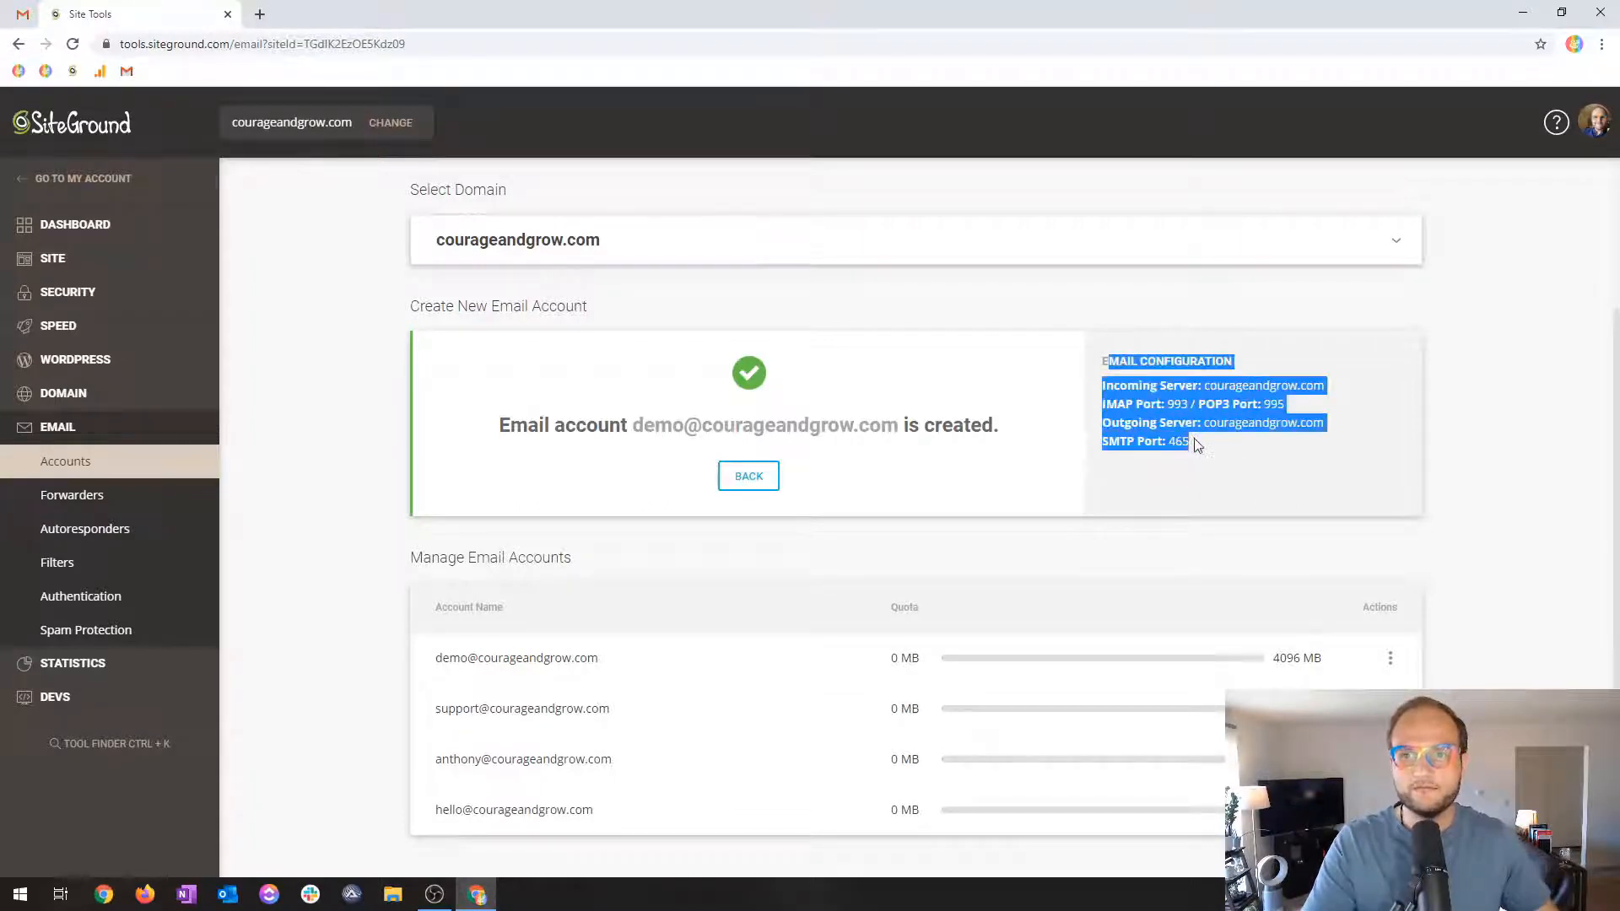
{"action": "left_click", "coordinate": [1195, 441]}
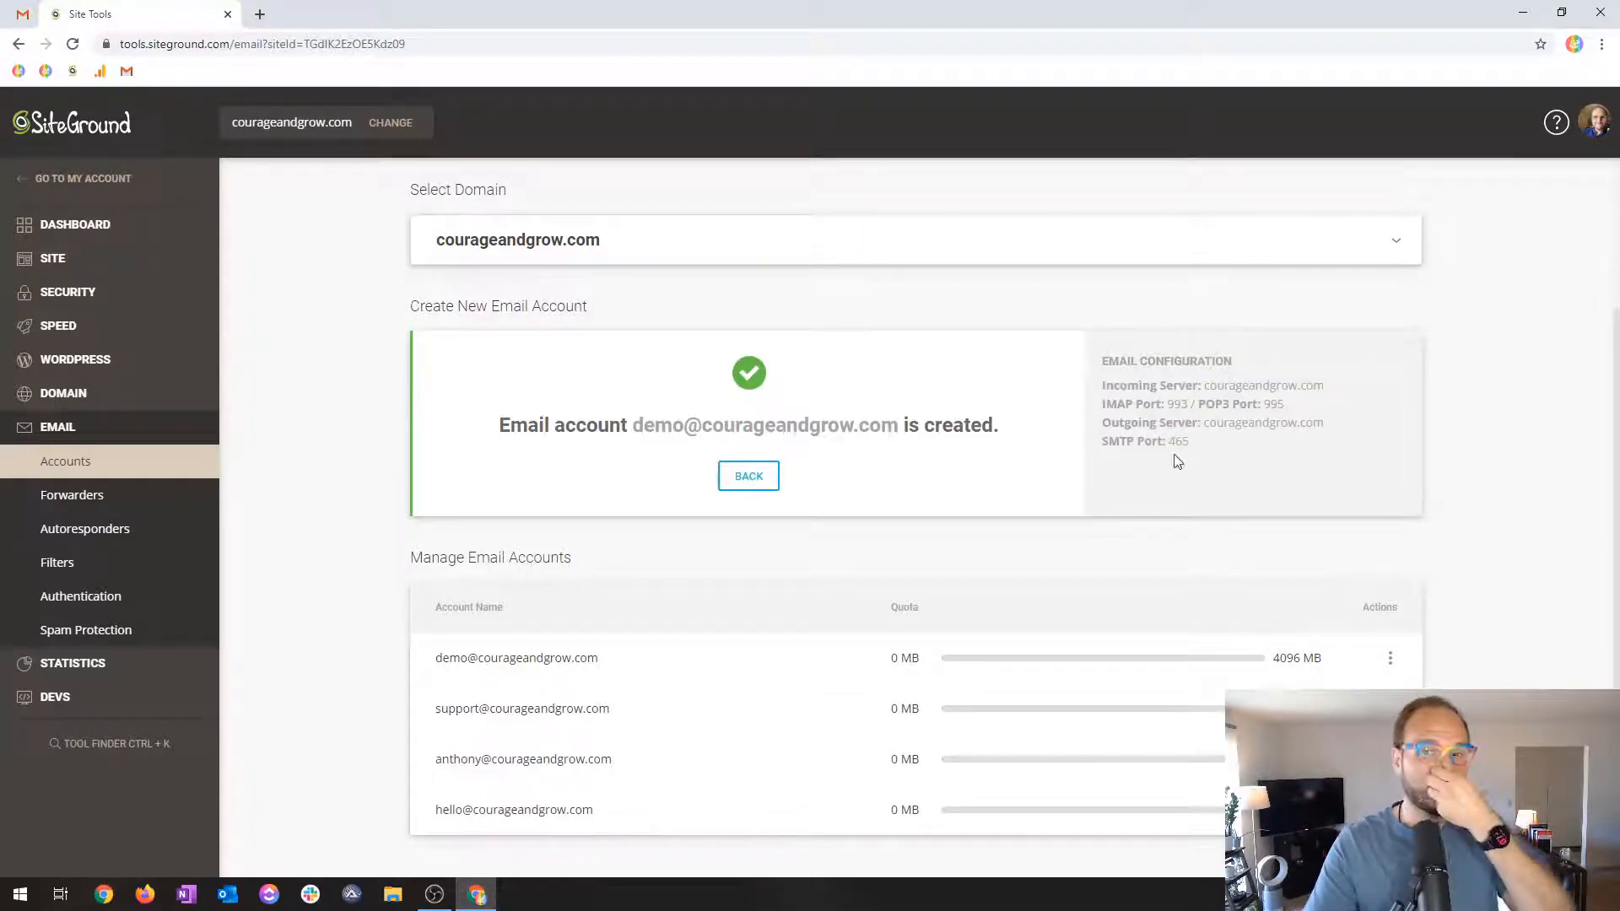
{"action": "left_click", "coordinate": [1389, 657]}
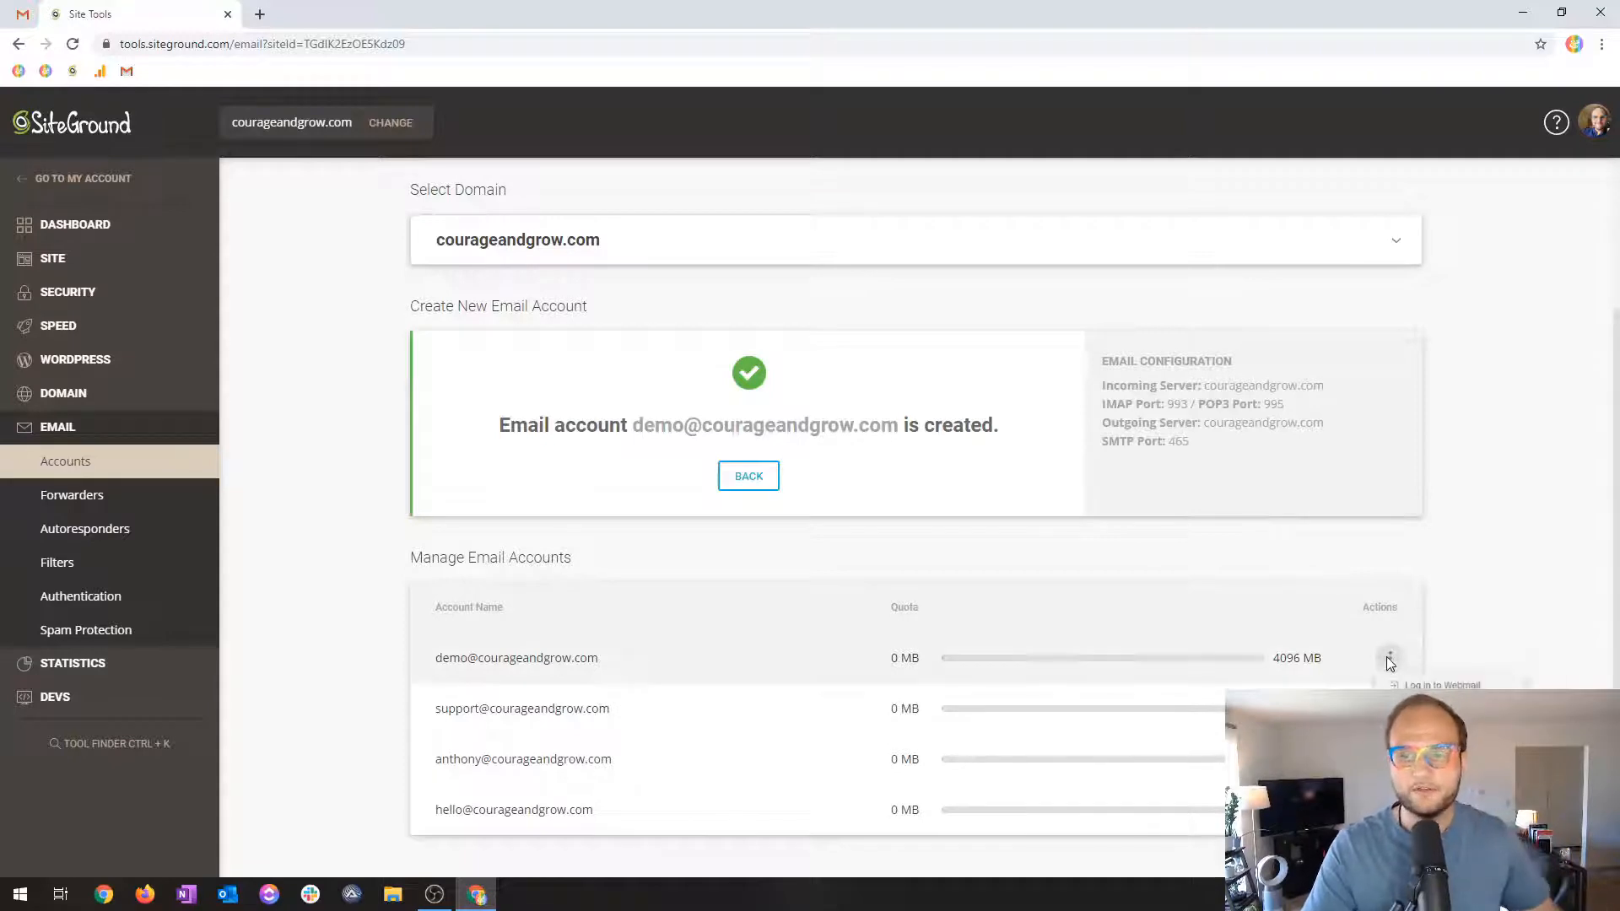
{"action": "left_click", "coordinate": [1460, 722]}
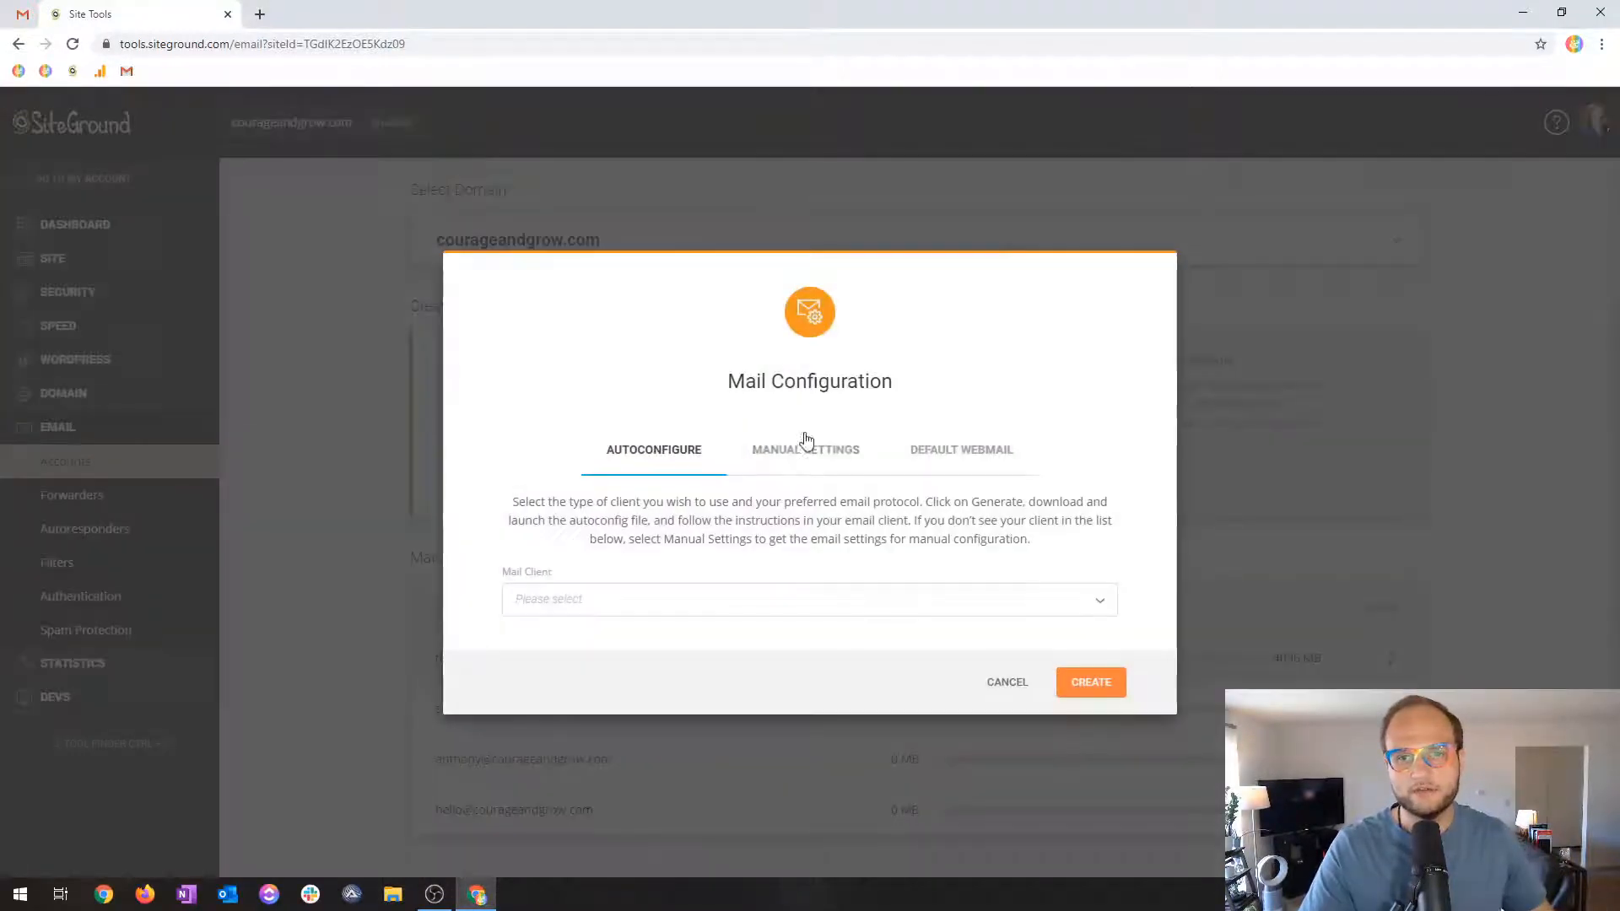
{"action": "left_click", "coordinate": [798, 460]}
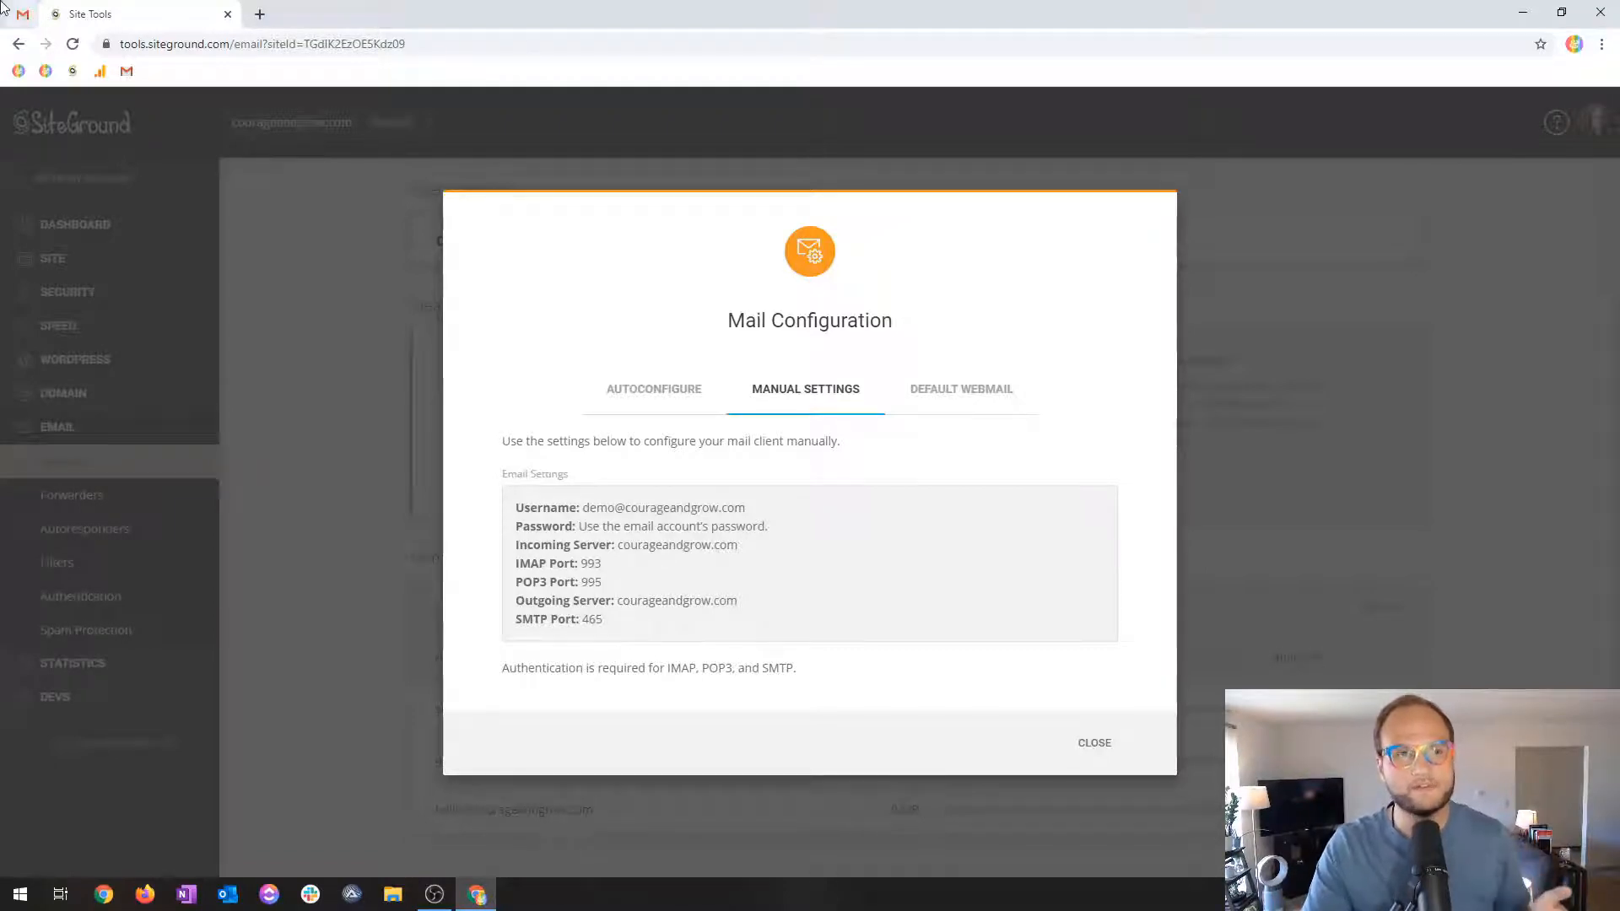
{"action": "left_click", "coordinate": [23, 16]}
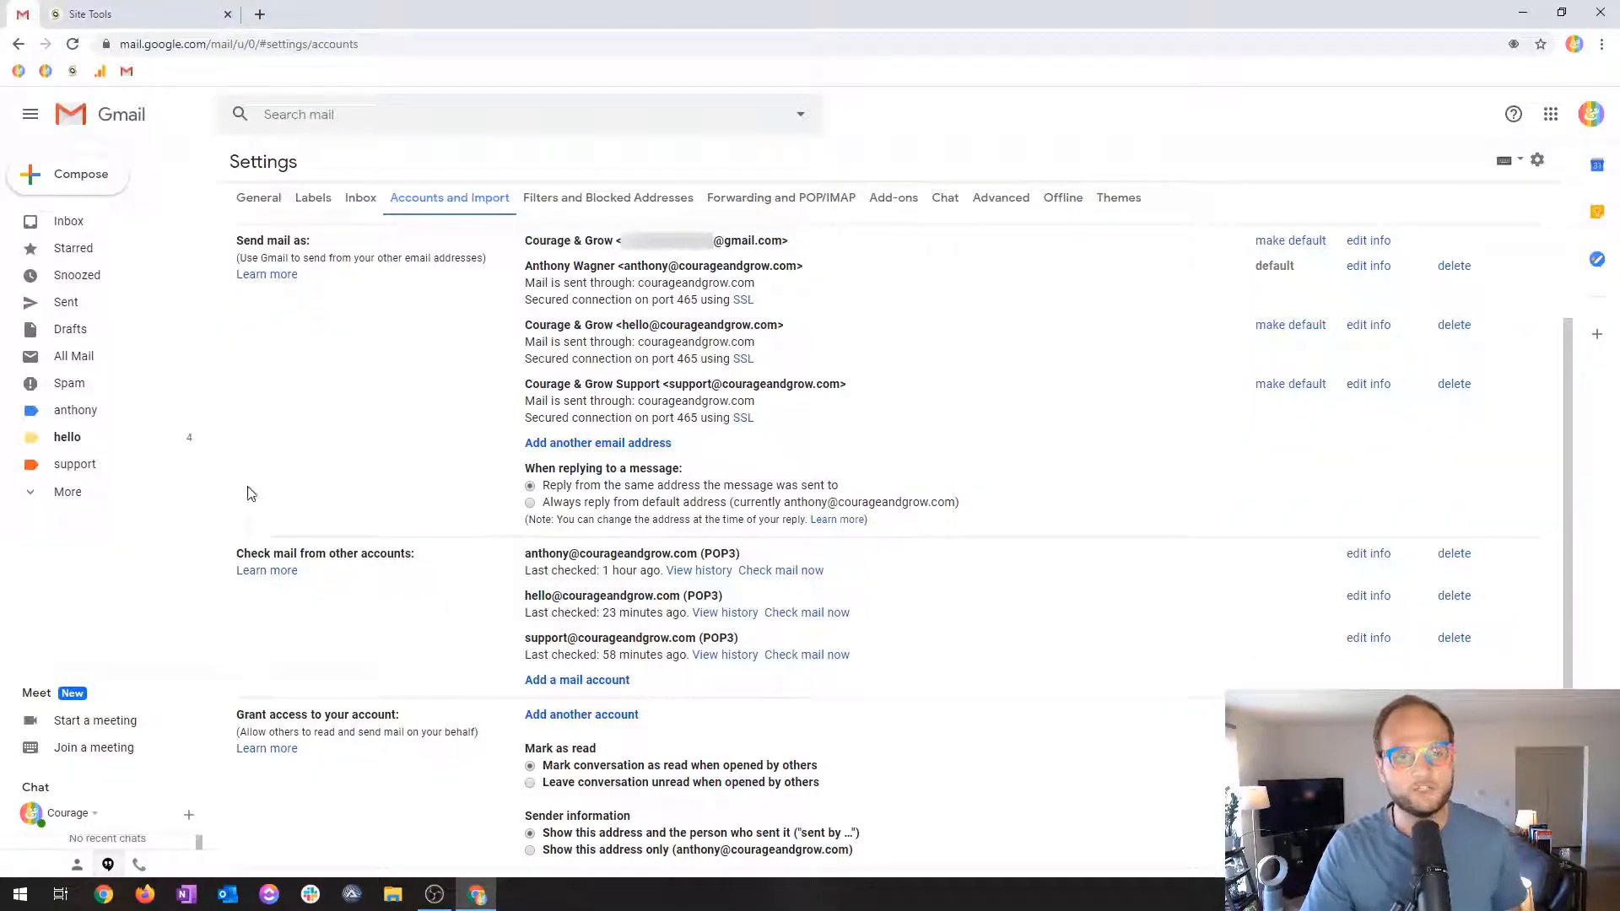
{"action": "left_click_drag", "start_coordinate": [247, 556], "coordinate": [426, 555]}
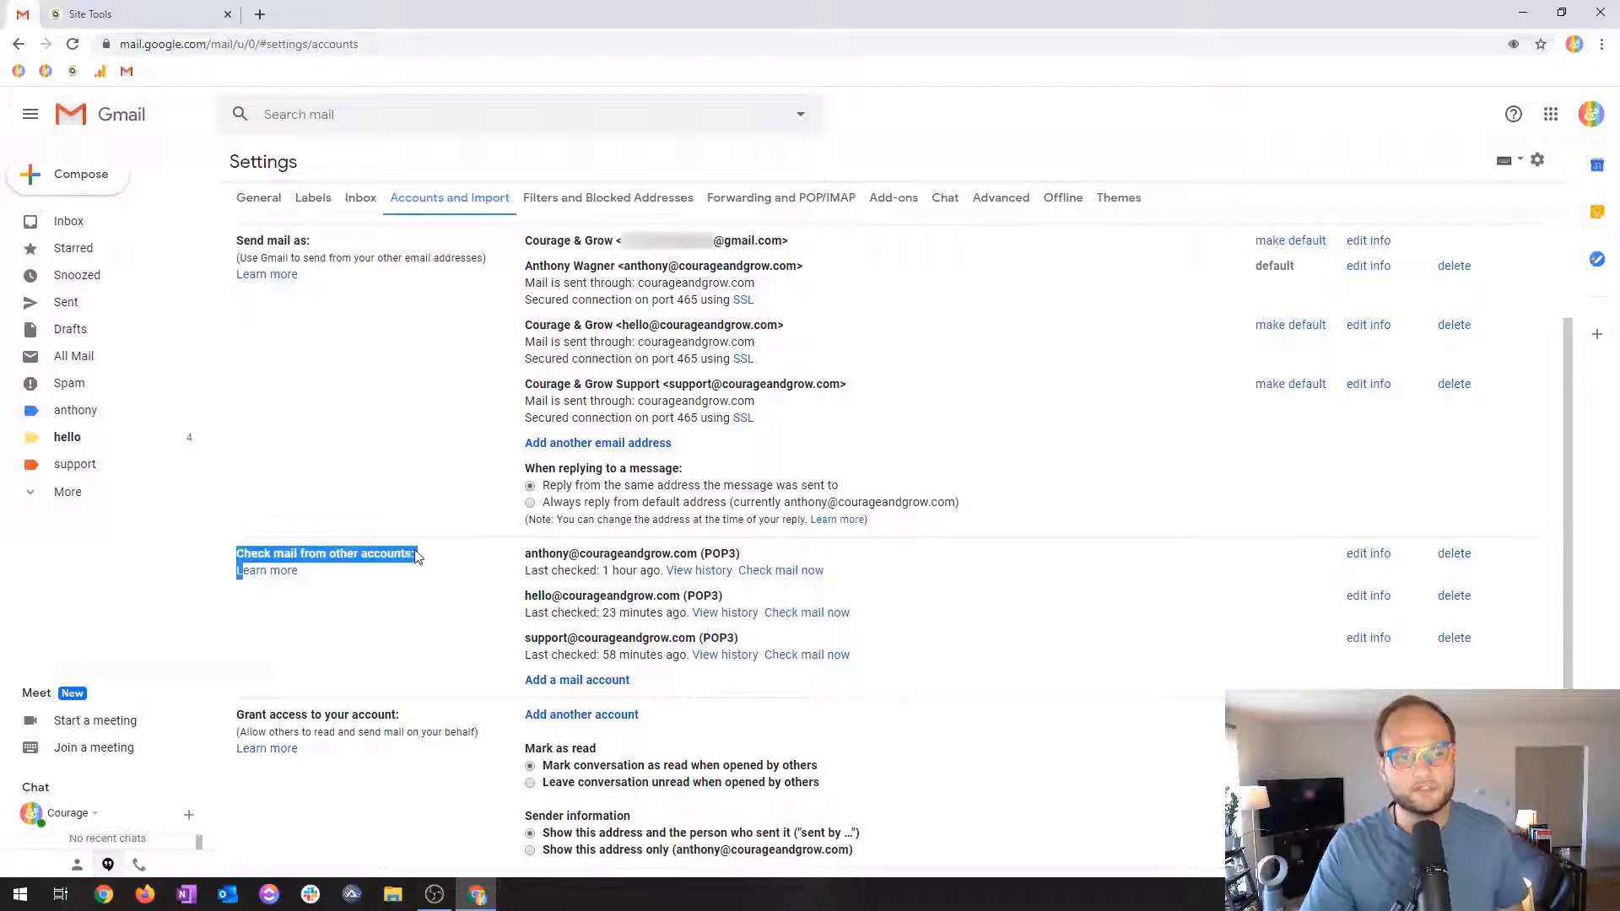
{"action": "left_click", "coordinate": [382, 553]}
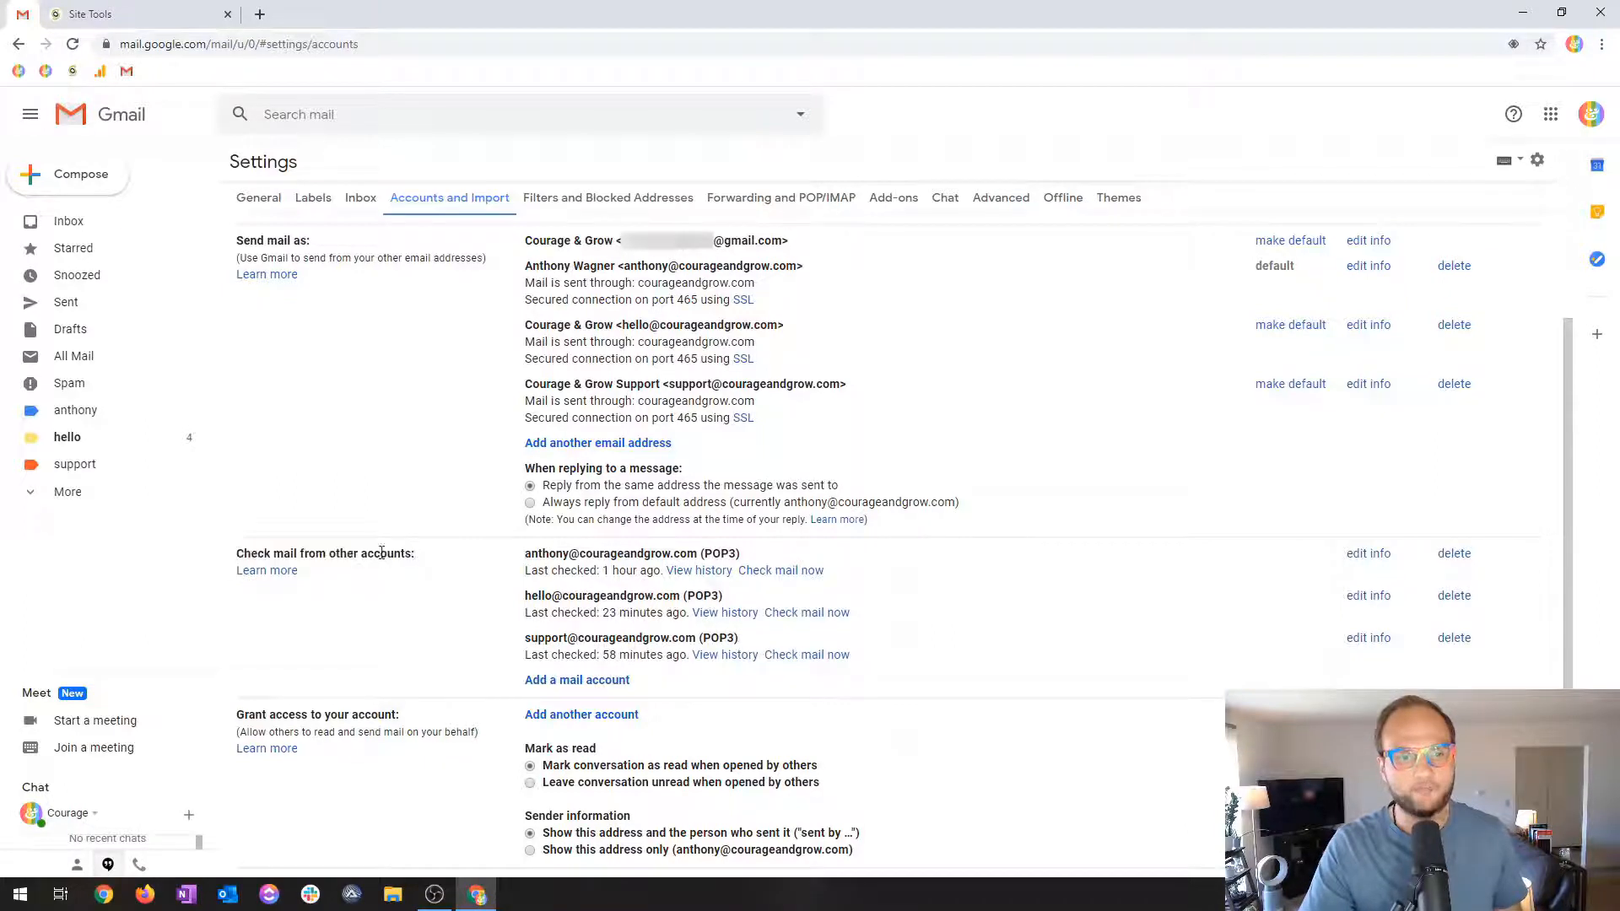
{"action": "left_click", "coordinate": [560, 680]}
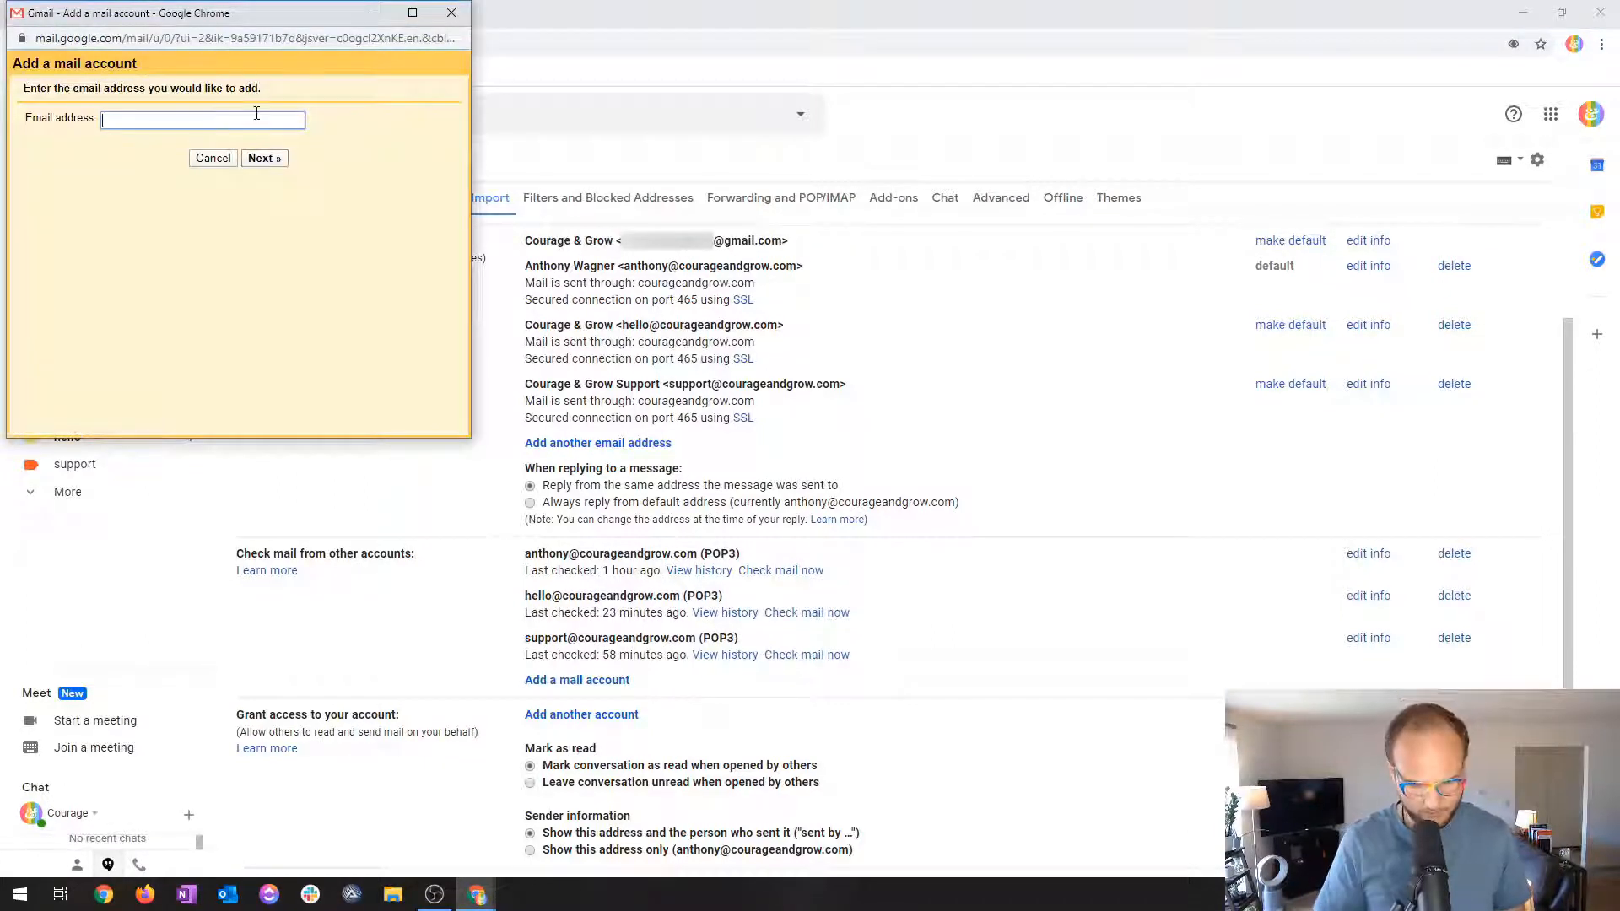
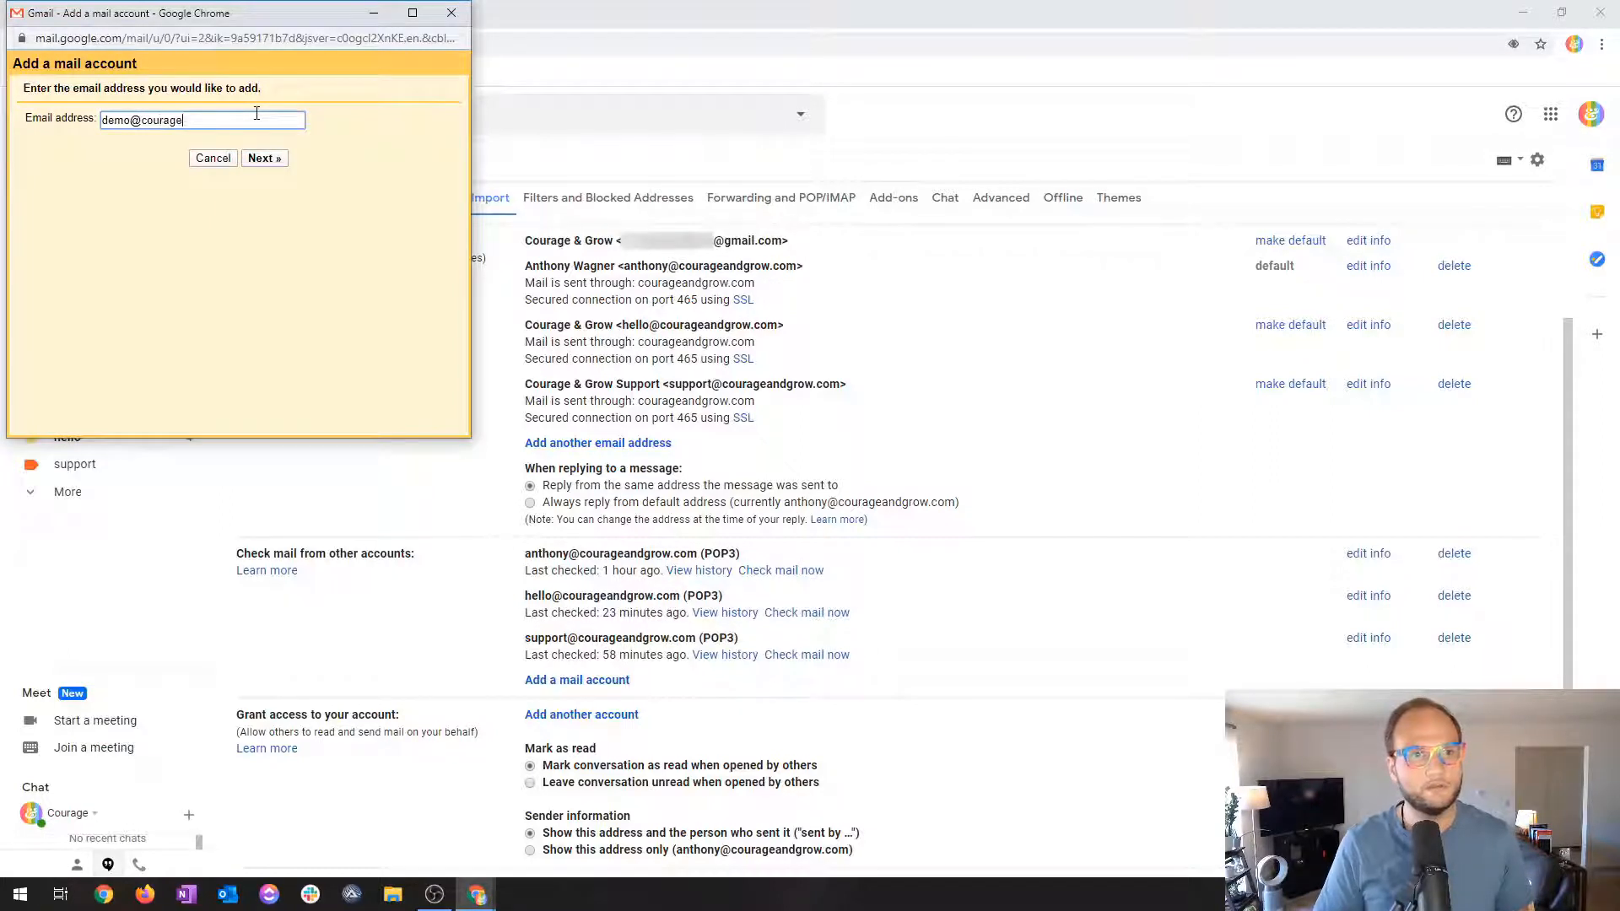
{"action": "key", "text": "Return"}
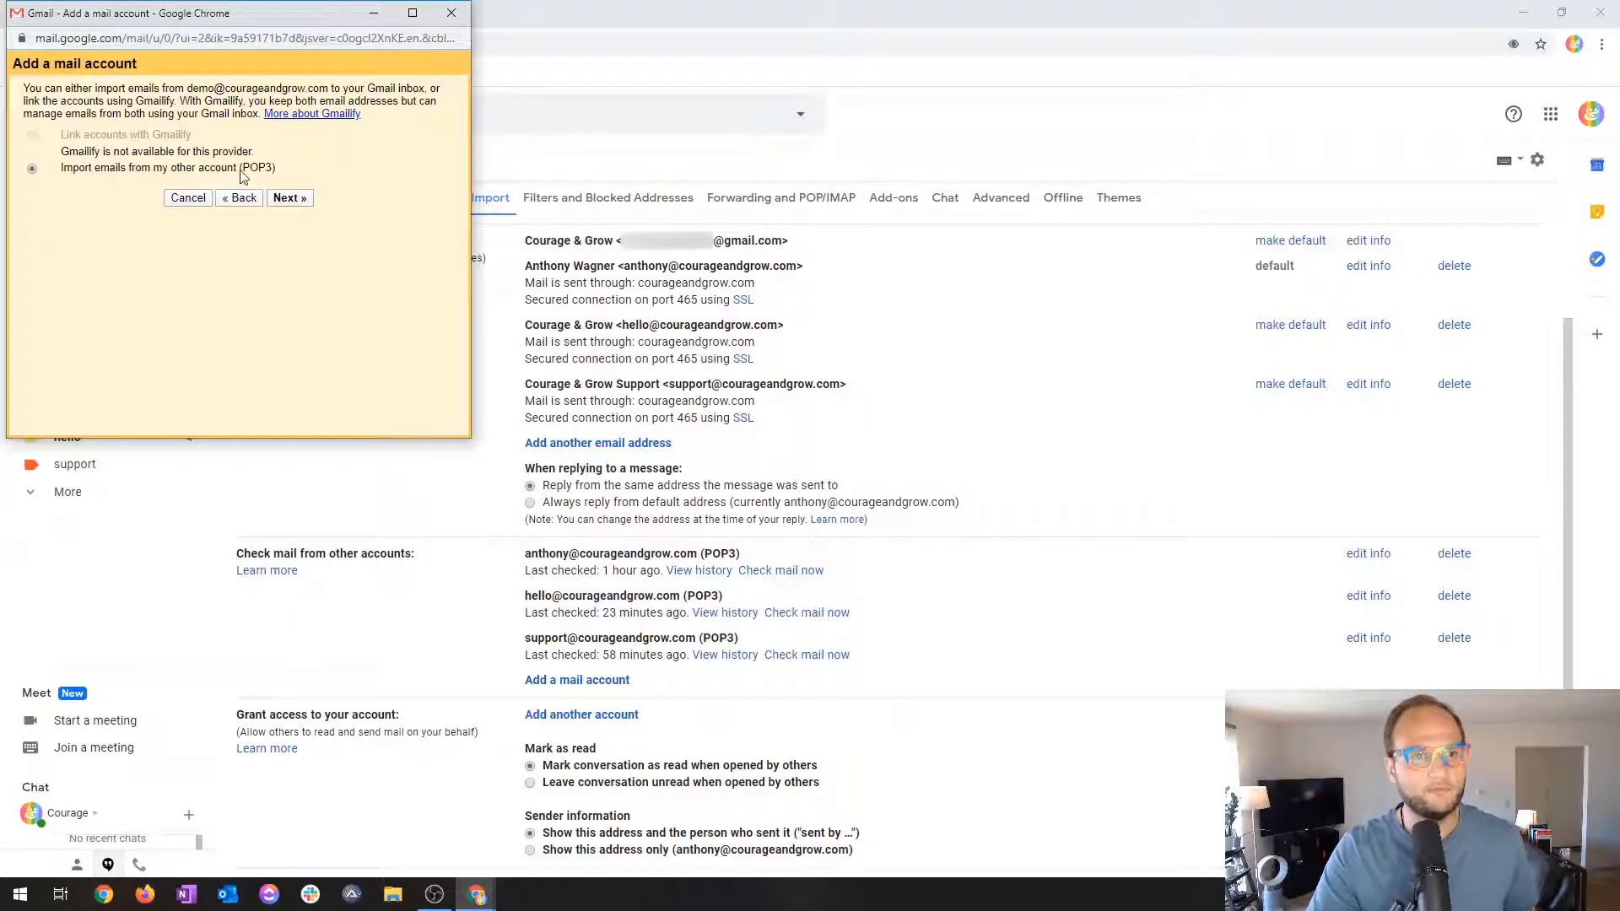
{"action": "left_click", "coordinate": [287, 197]}
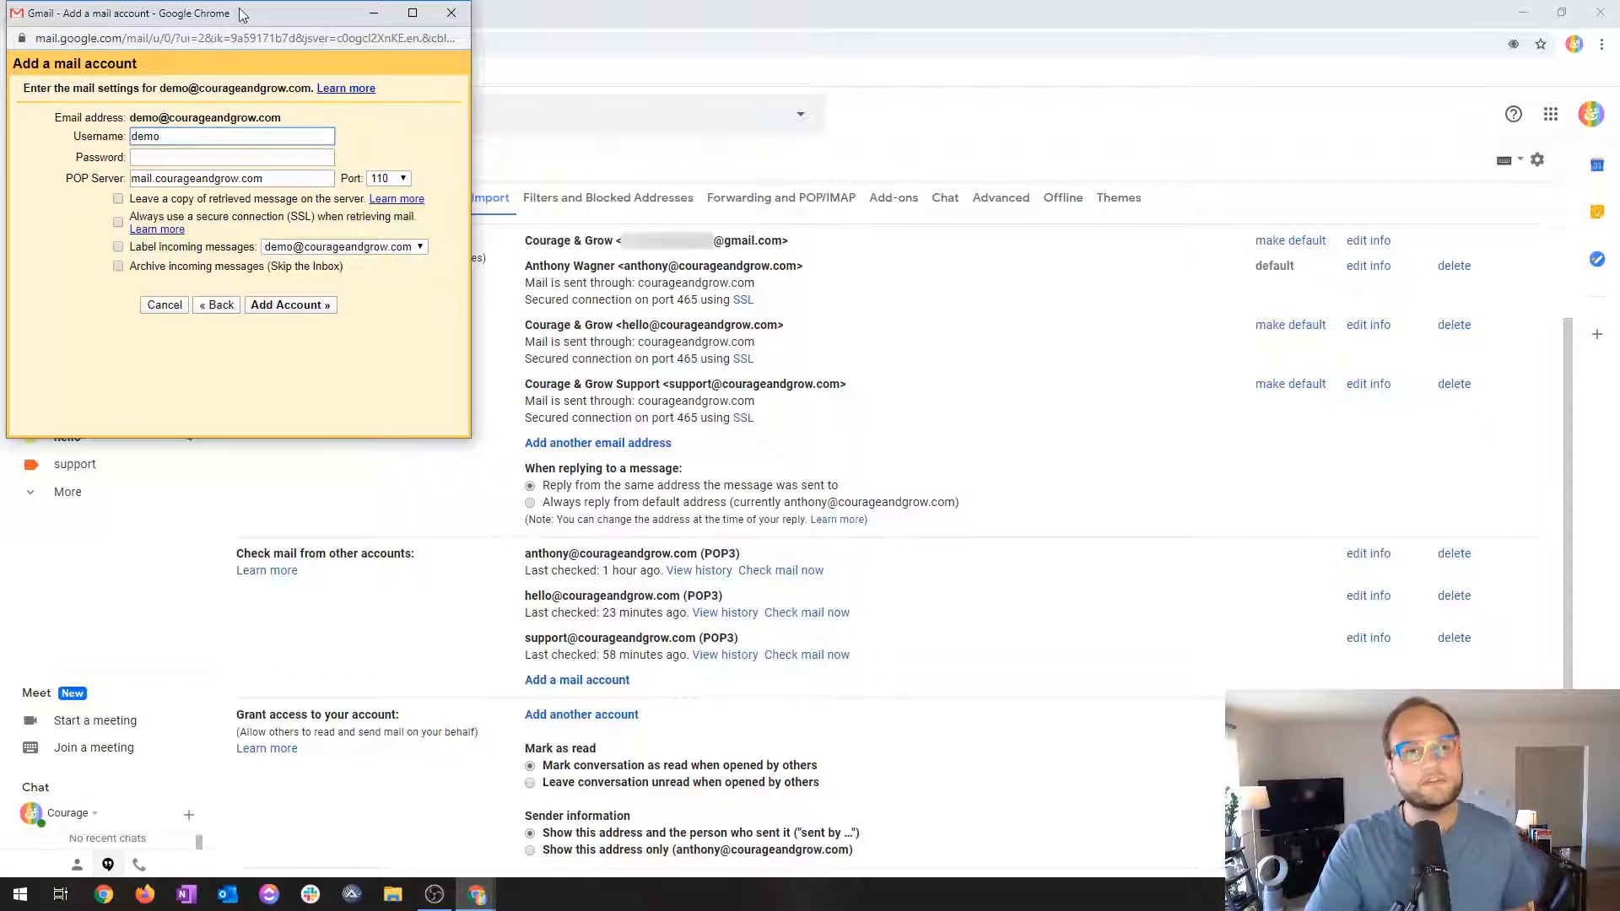
{"action": "left_click_drag", "start_coordinate": [238, 13], "coordinate": [712, 85]}
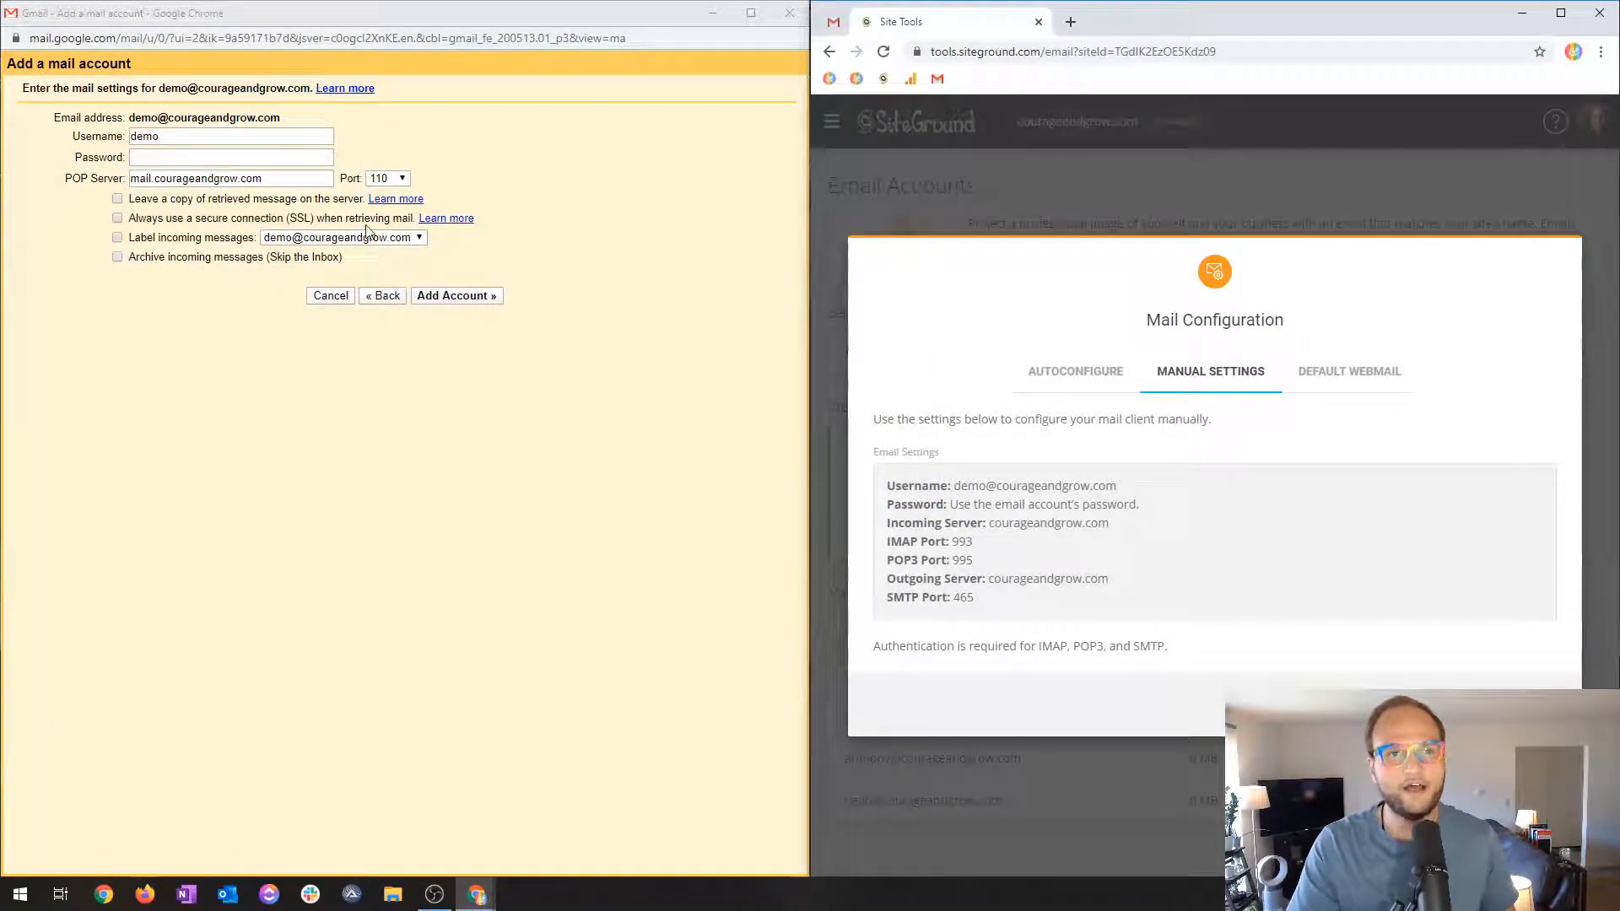
{"action": "left_click", "coordinate": [387, 178]}
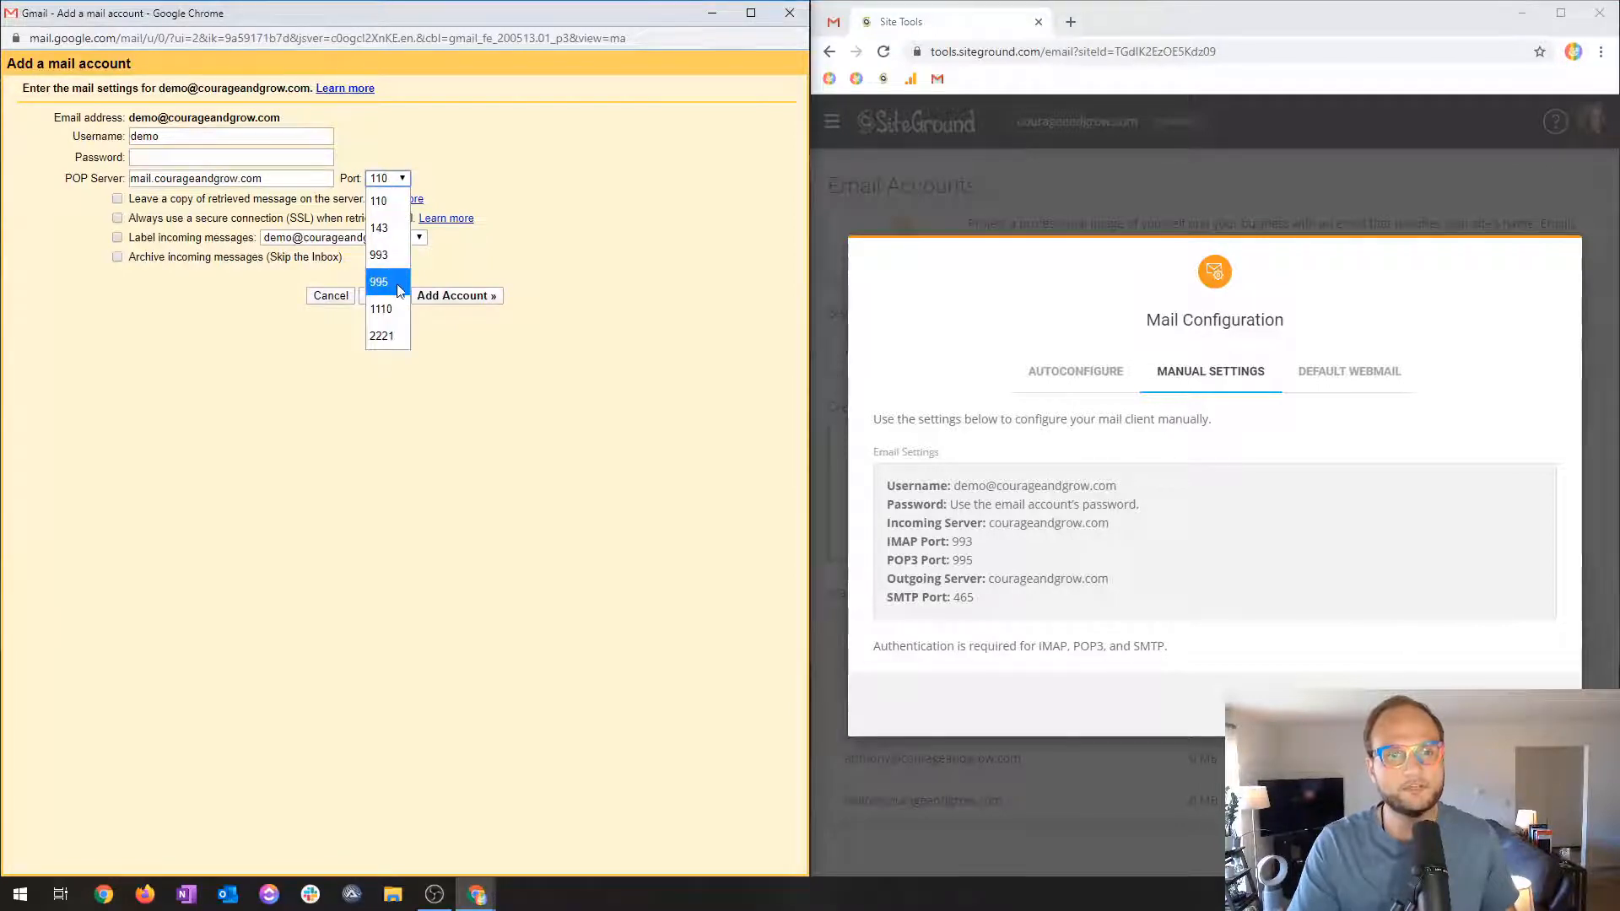
{"action": "left_click", "coordinate": [603, 164]}
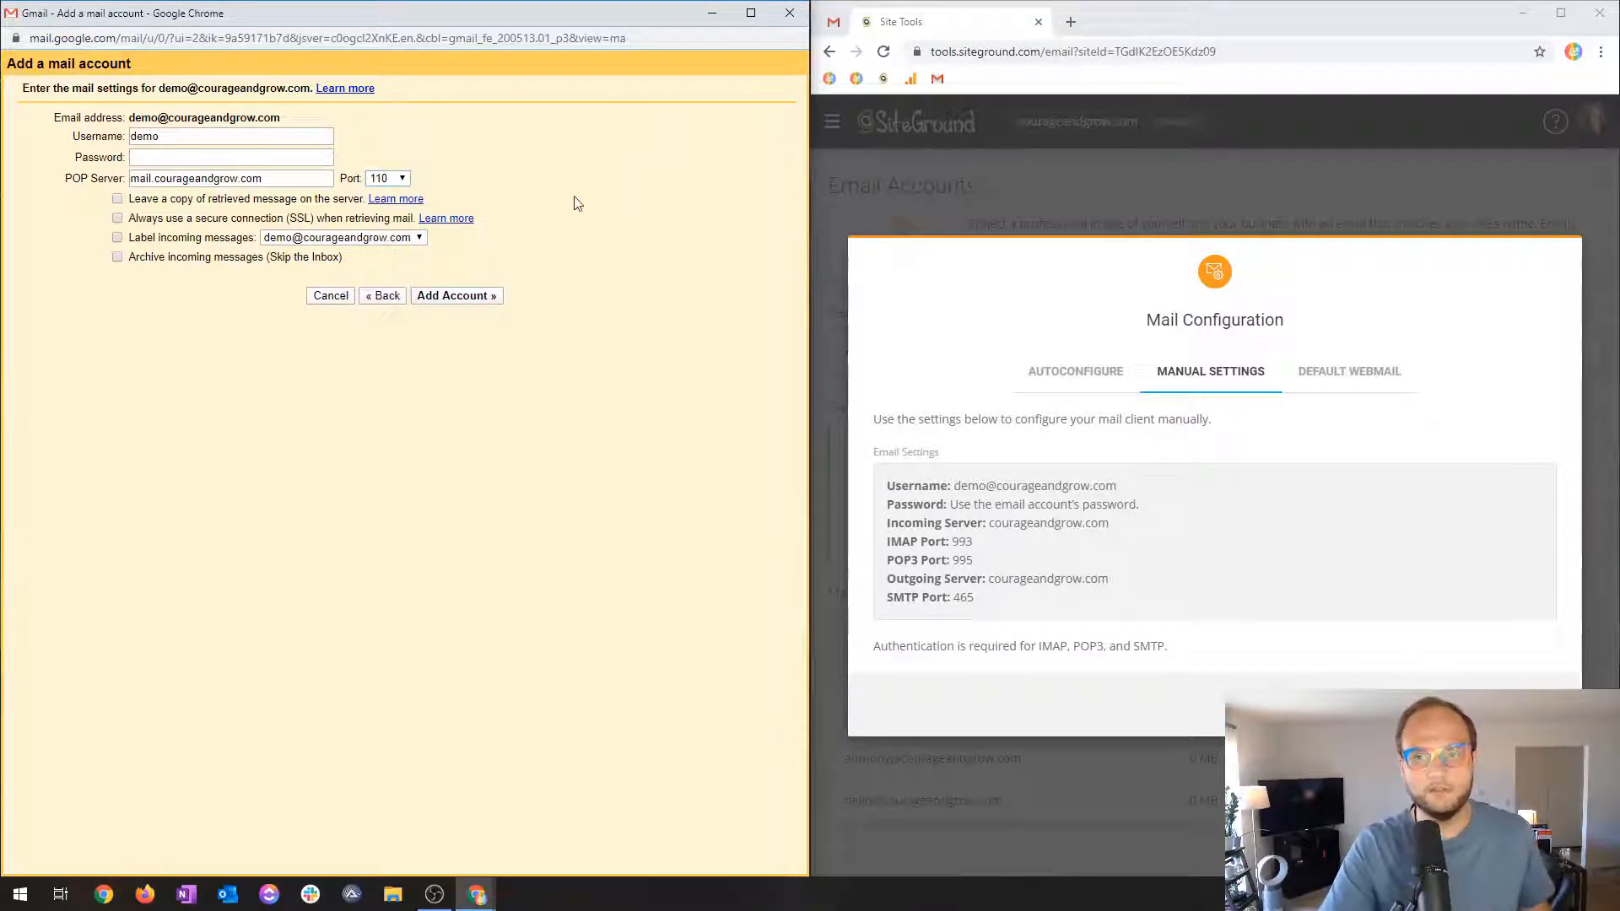
{"action": "left_click", "coordinate": [169, 138]}
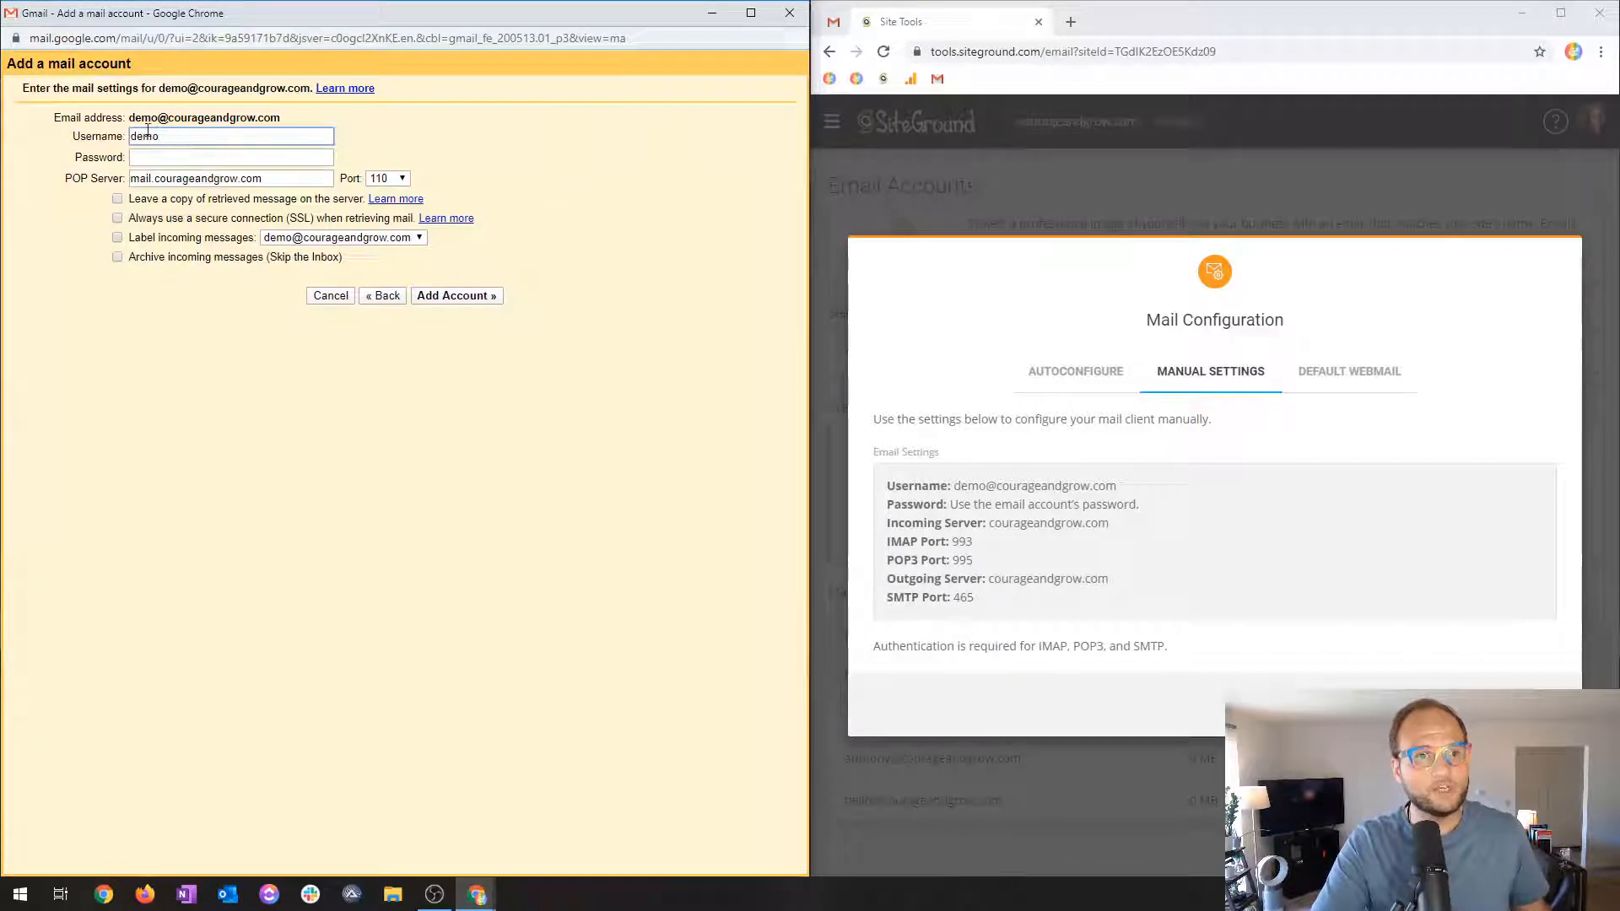
{"action": "double_click", "coordinate": [138, 119]}
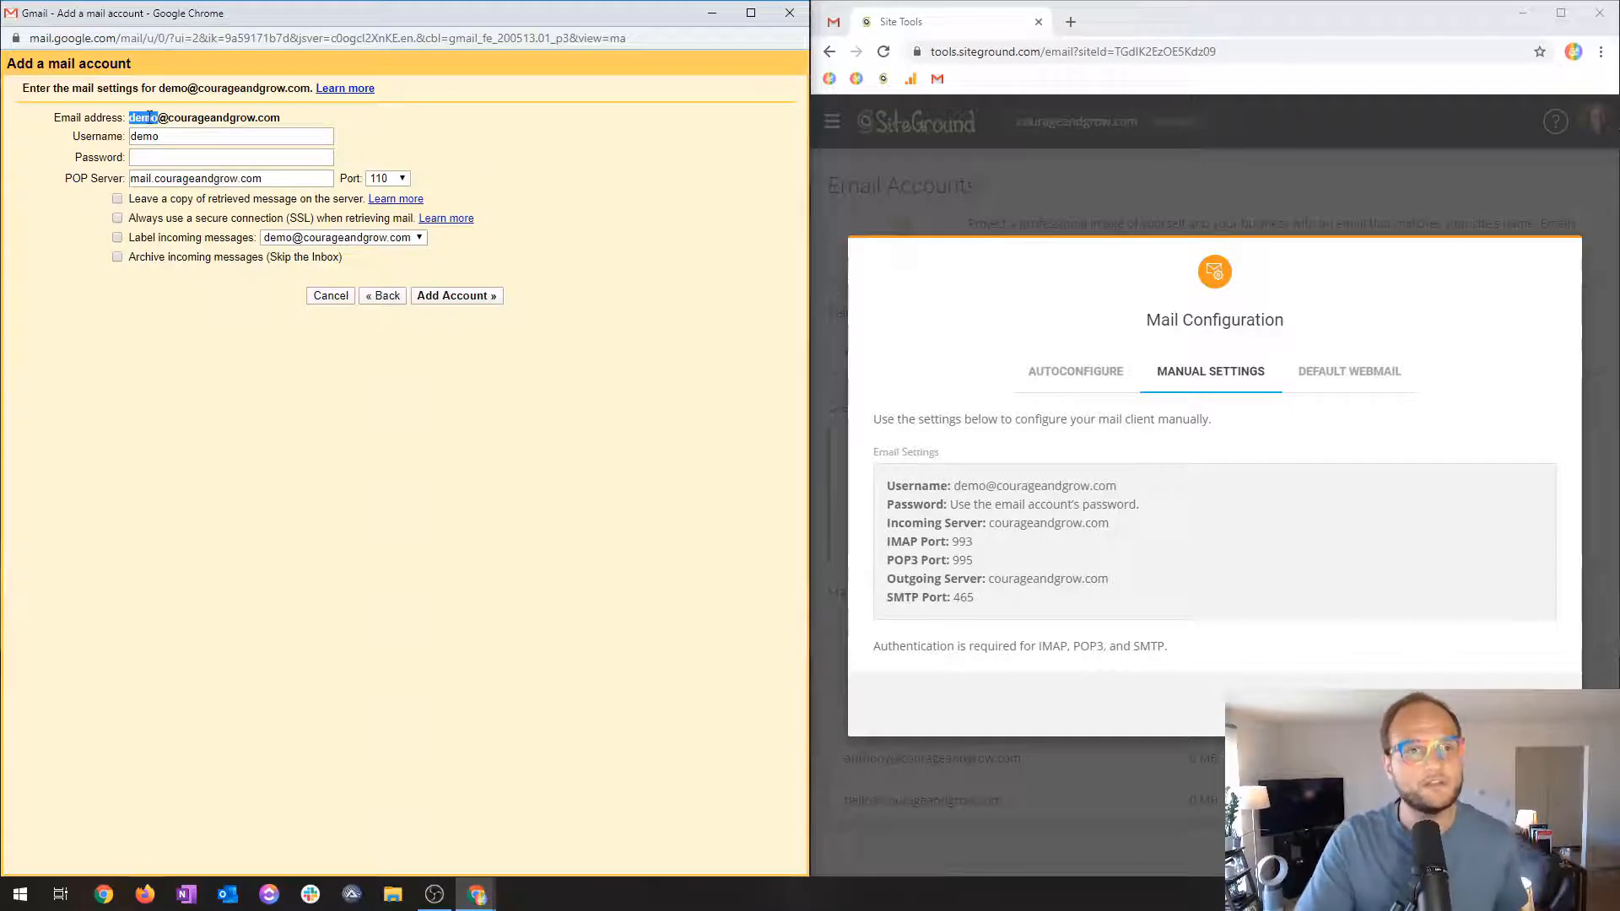
{"action": "left_click_drag", "start_coordinate": [156, 116], "coordinate": [283, 119]}
{"action": "key", "text": "ctrl+c"}
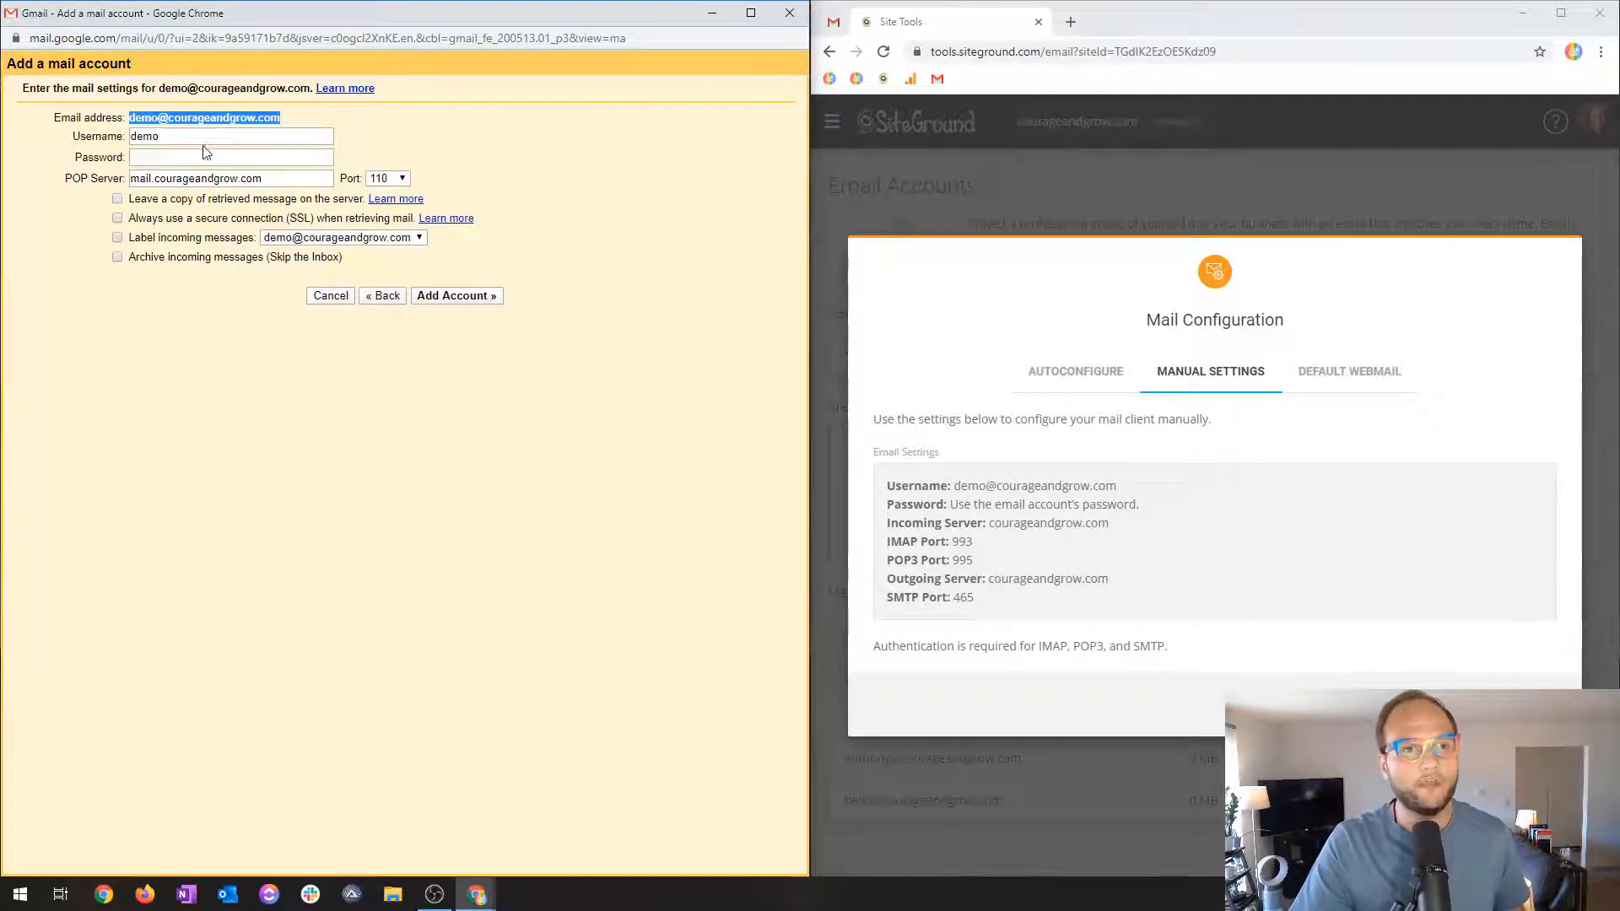
{"action": "double_click", "coordinate": [163, 137]}
{"action": "key", "text": "ctrl+v"}
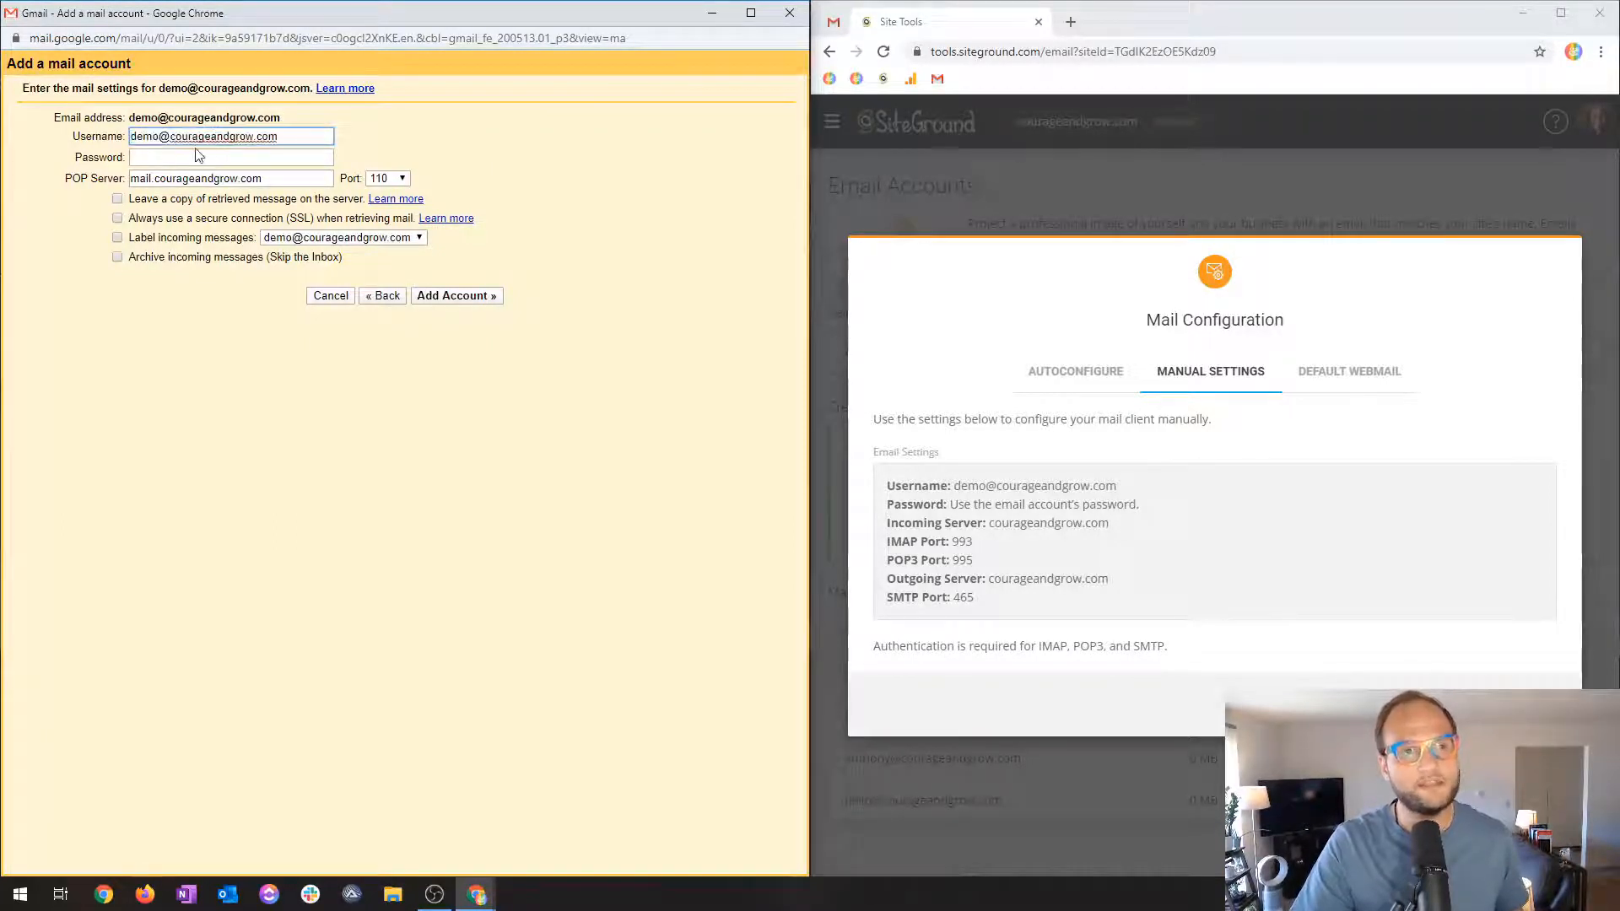
{"action": "left_click", "coordinate": [159, 156]}
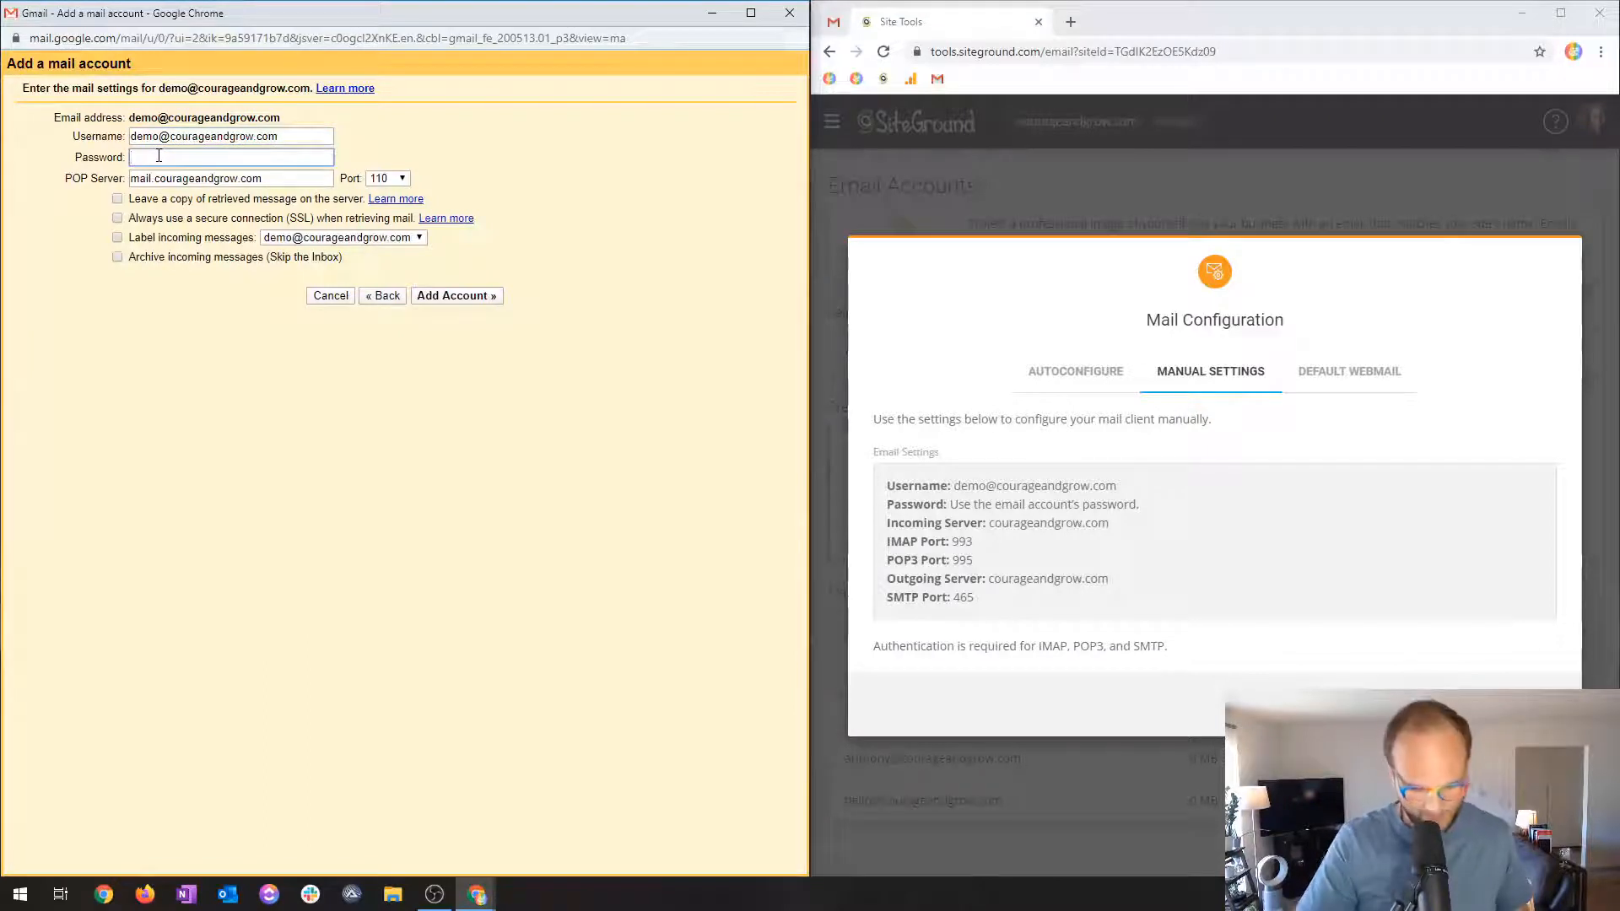
{"action": "type", "text": "••••••••"}
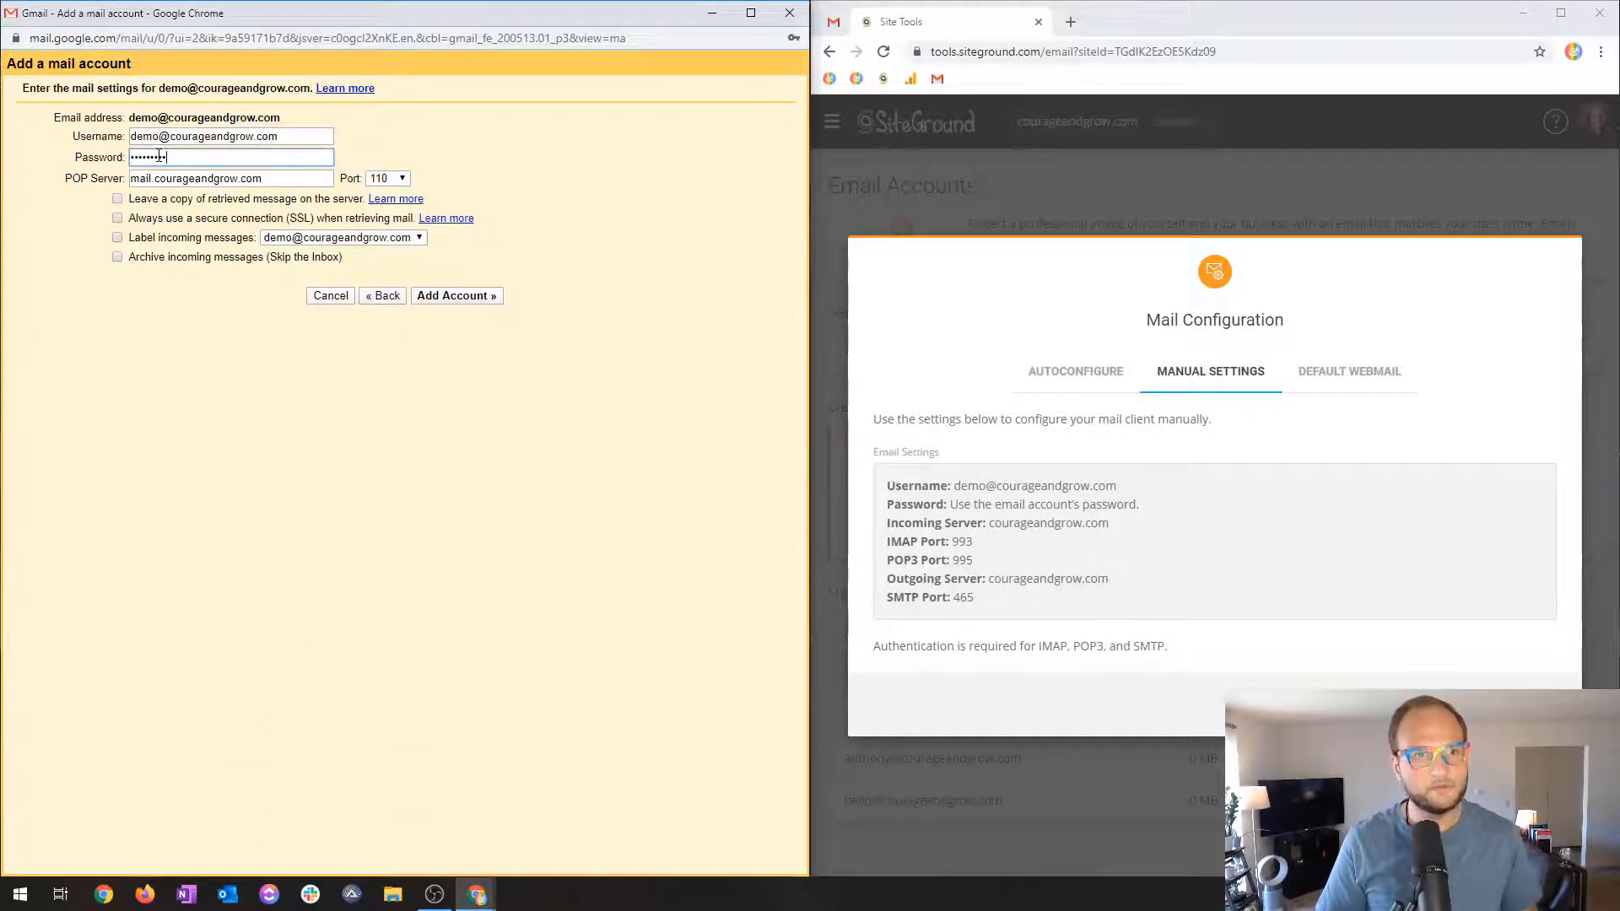
{"action": "type", "text": "••••"}
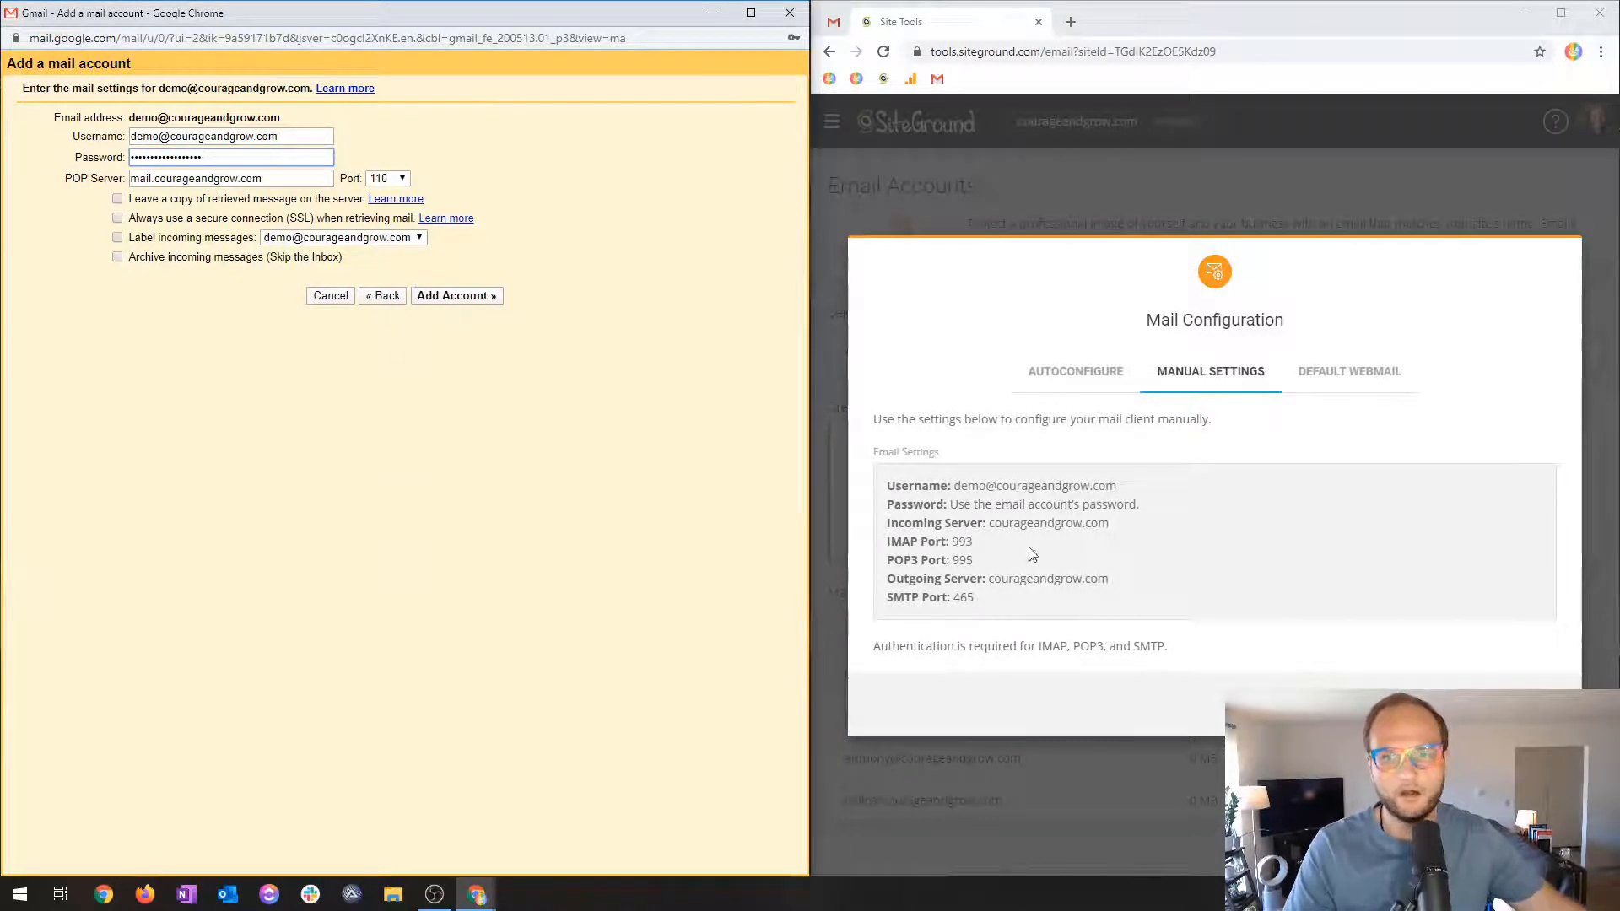
Copy the incoming server courageandgrow.com from SiteGround and select the existing POP server text.
{"action": "double_click", "coordinate": [1034, 523]}
{"action": "left_click", "coordinate": [135, 174]}
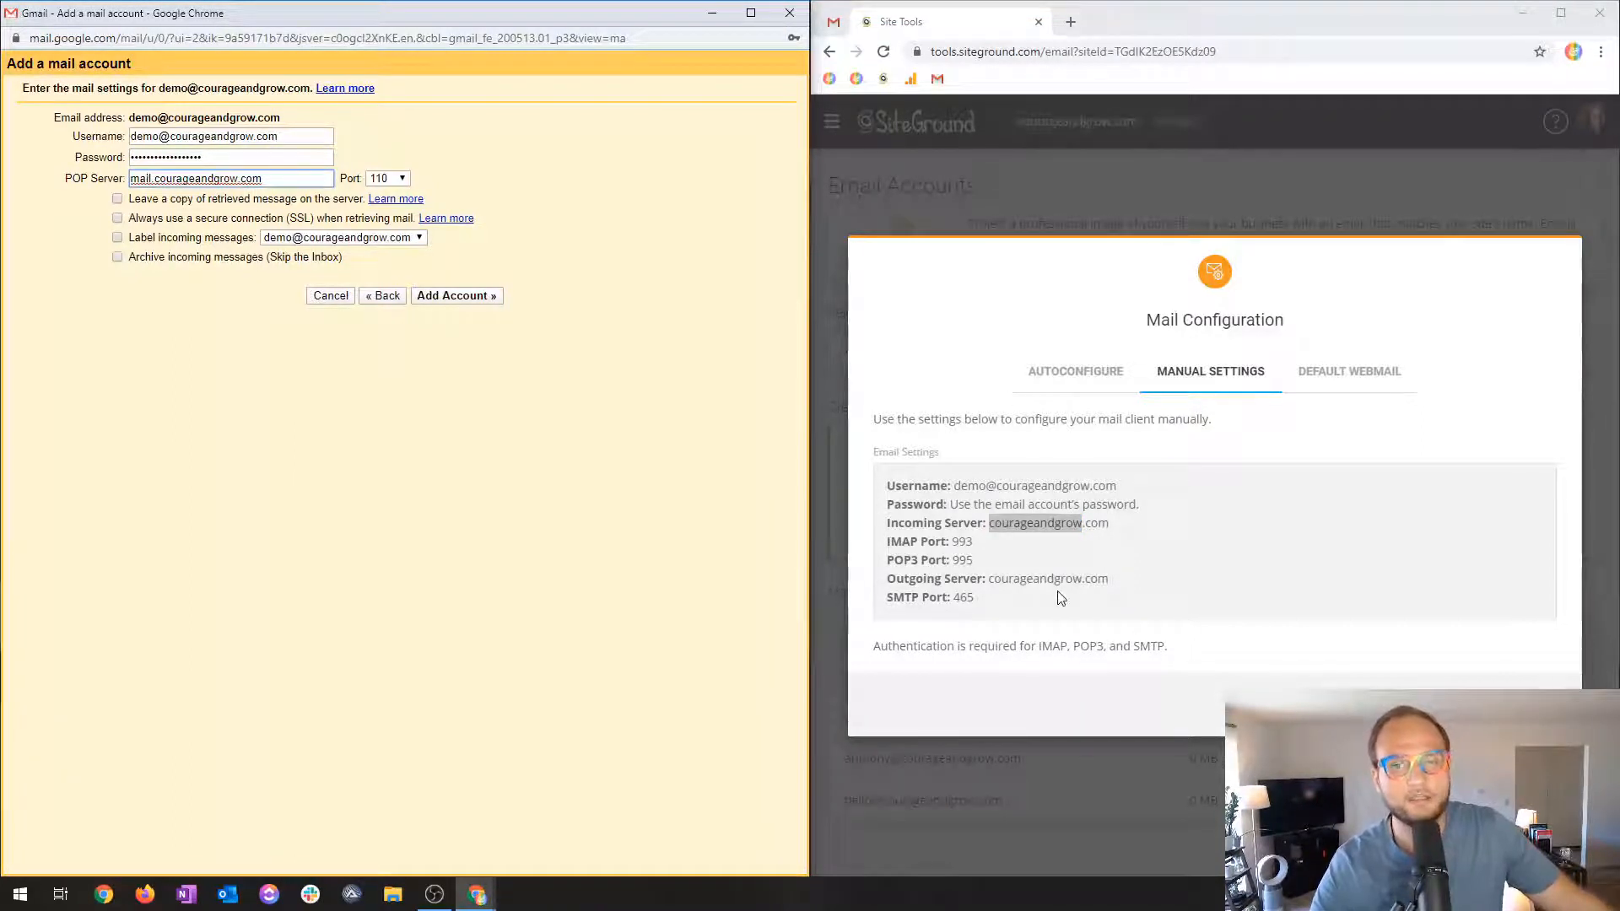
{"action": "left_click", "coordinate": [1058, 524]}
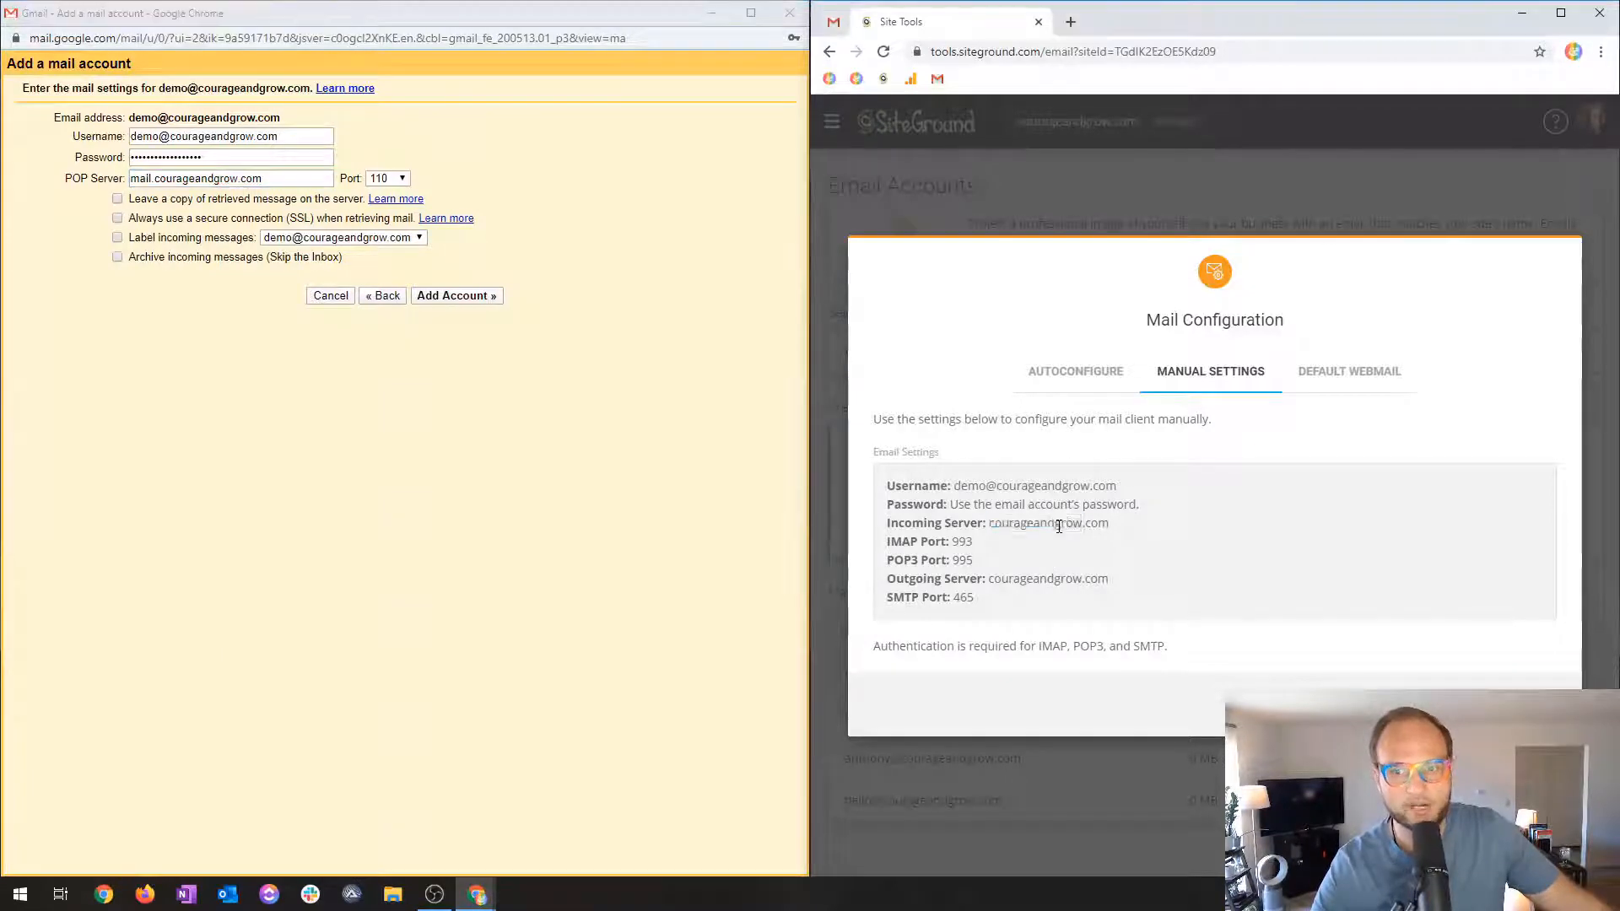
{"action": "left_click_drag", "start_coordinate": [1058, 524], "coordinate": [1127, 525]}
{"action": "key", "text": "ctrl+c"}
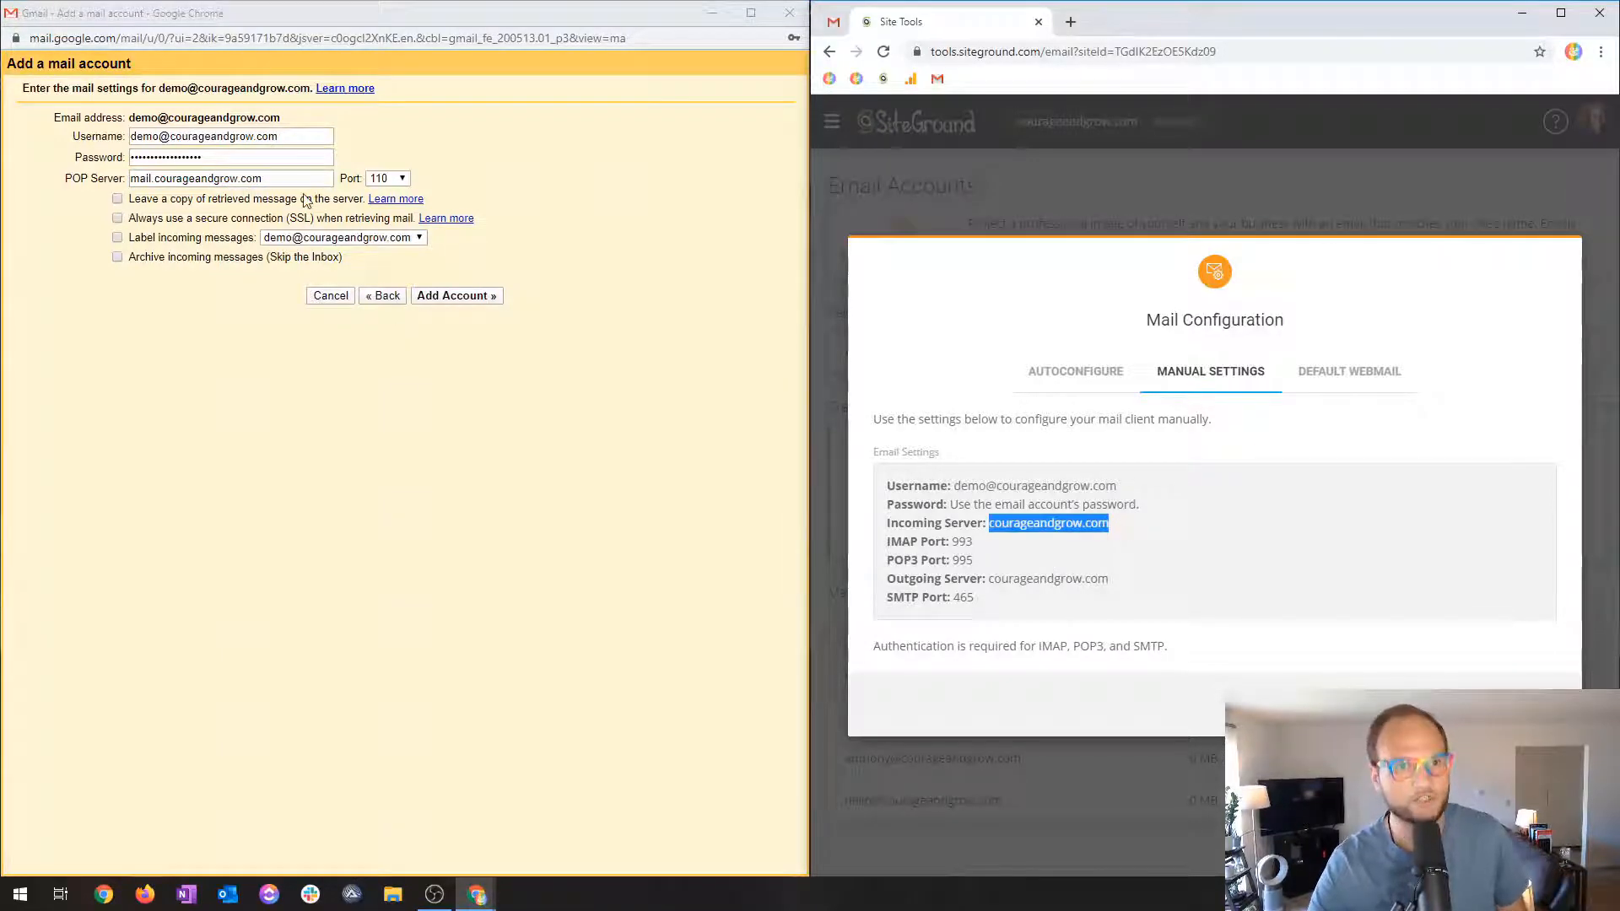
{"action": "left_click", "coordinate": [270, 179]}
{"action": "left_click_drag", "start_coordinate": [270, 178], "coordinate": [34, 196]}
Submit the account with POP server courageandgrow.com, port 995, and a copy left on the server.
{"action": "key", "text": "ctrl+v"}
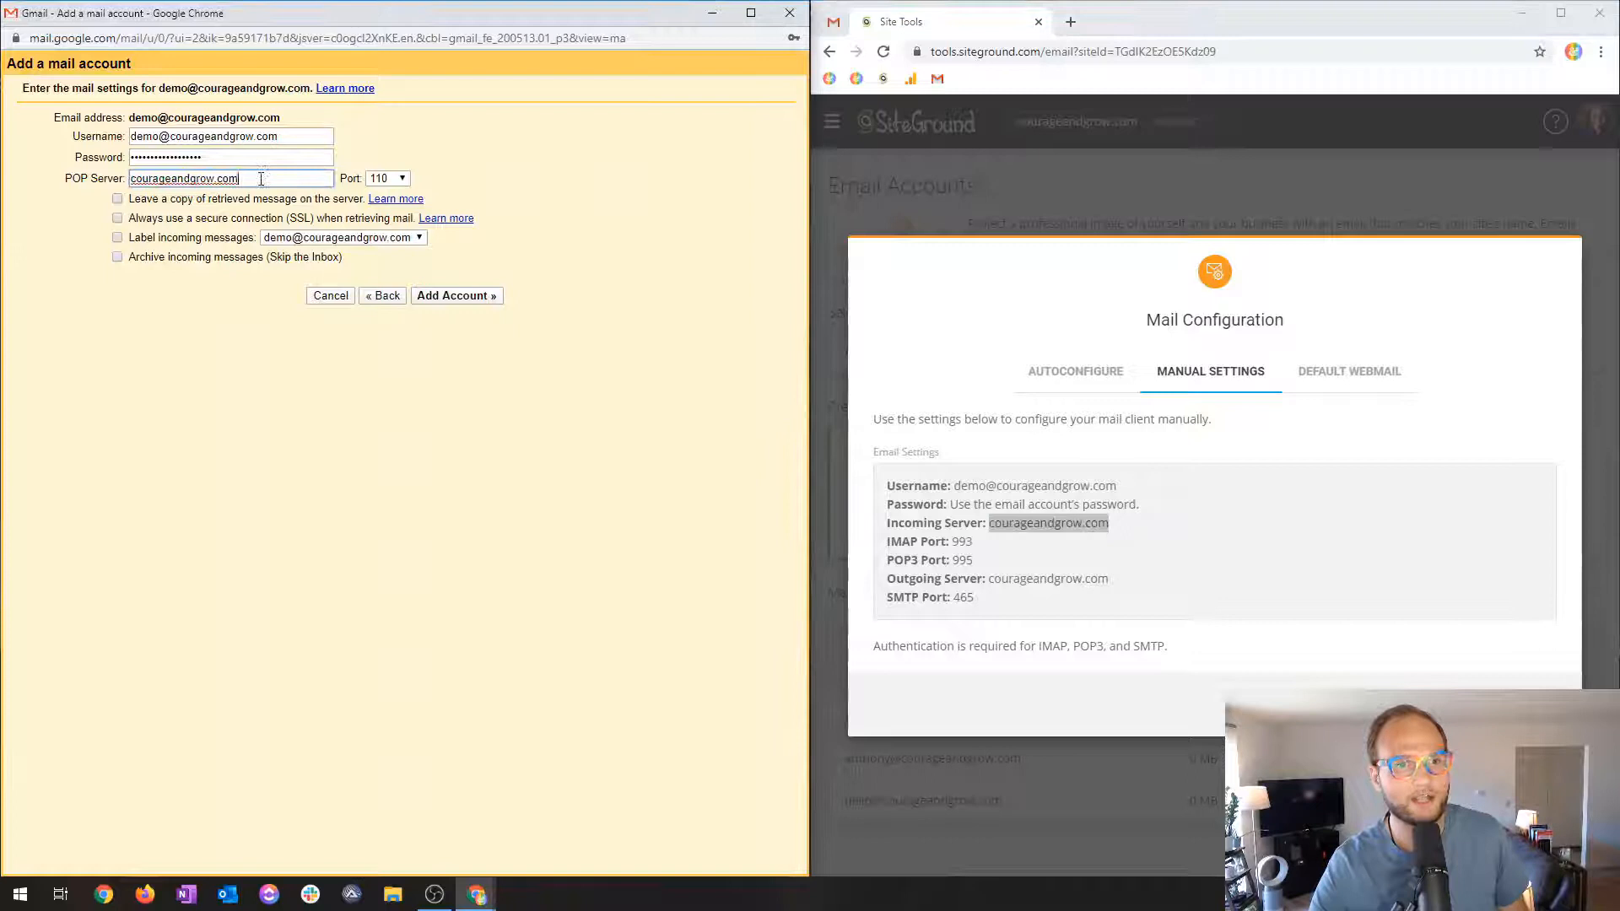
{"action": "left_click", "coordinate": [387, 178]}
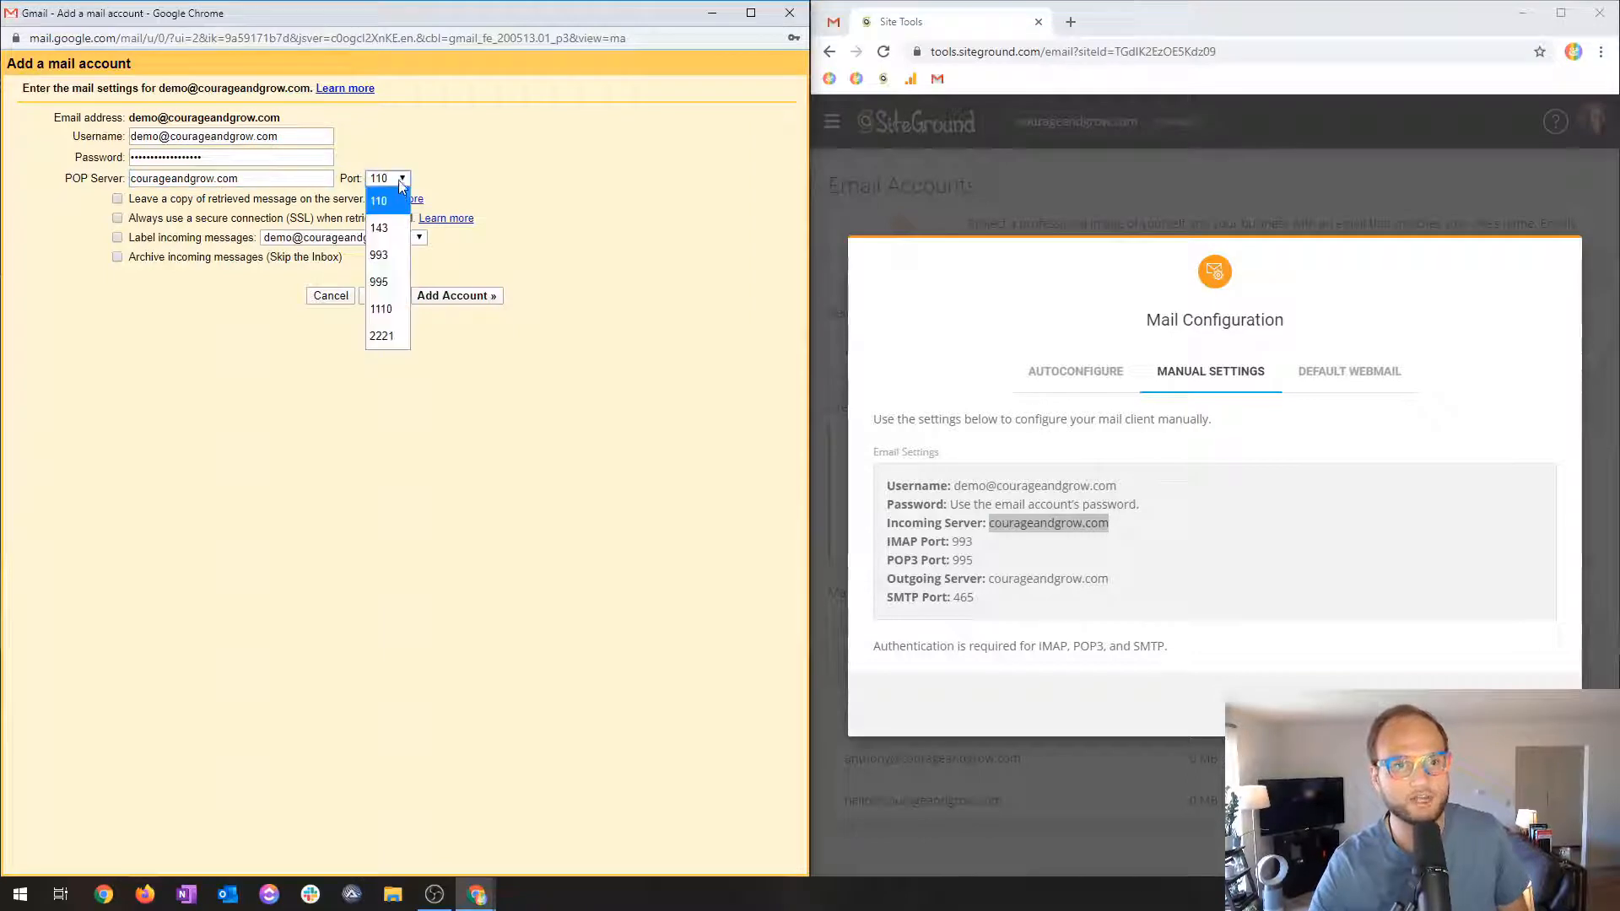
{"action": "left_click", "coordinate": [379, 282]}
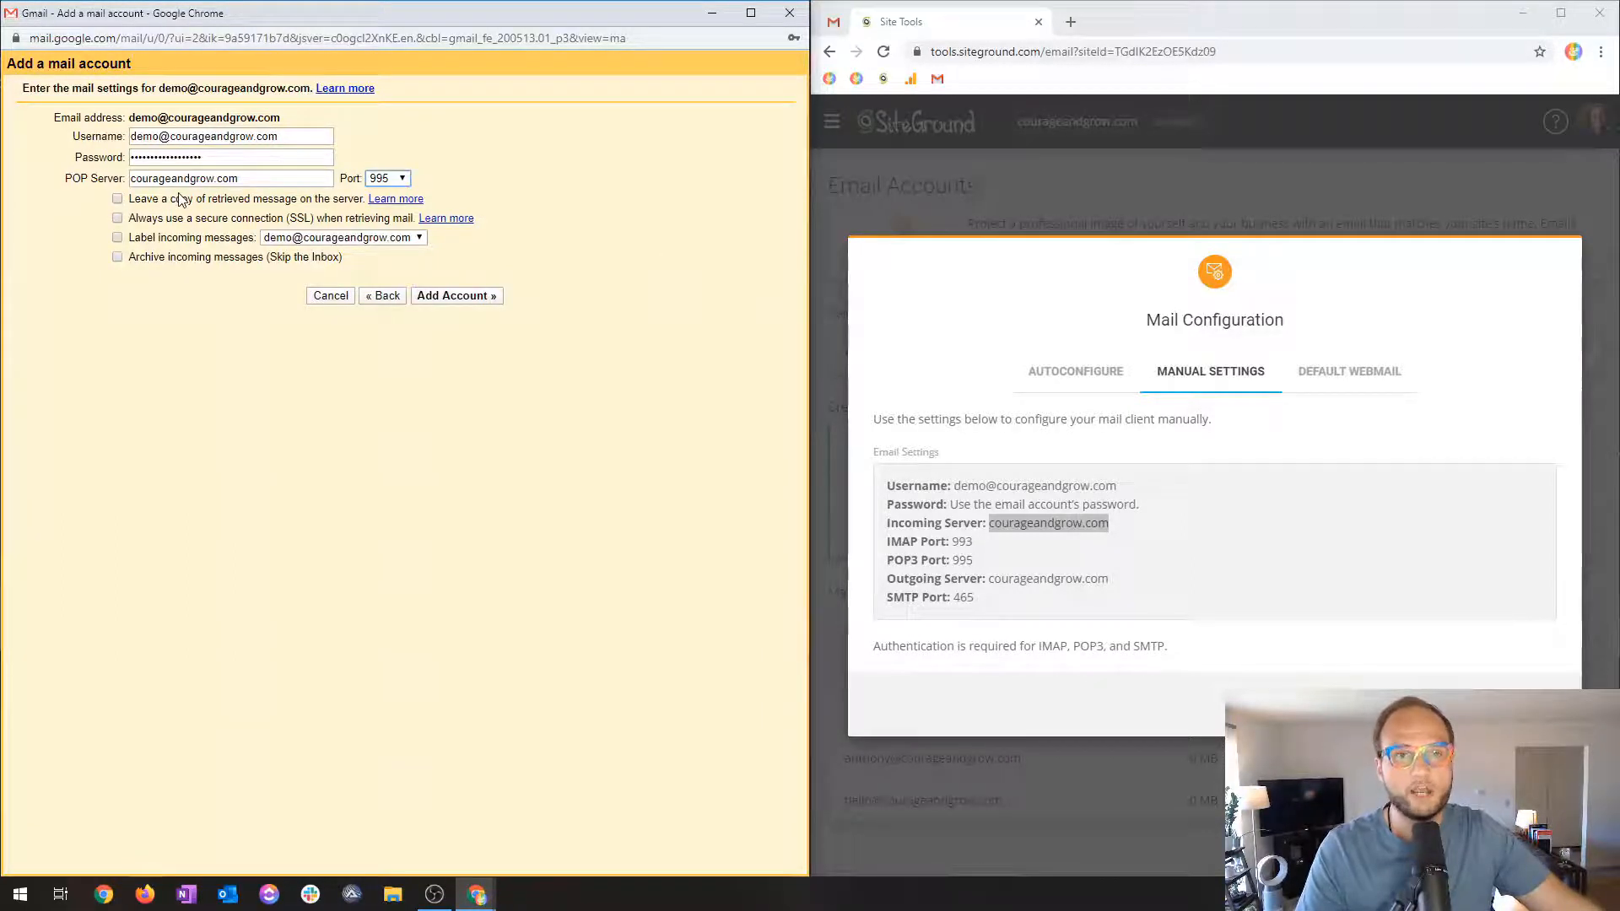
{"action": "left_click", "coordinate": [117, 199]}
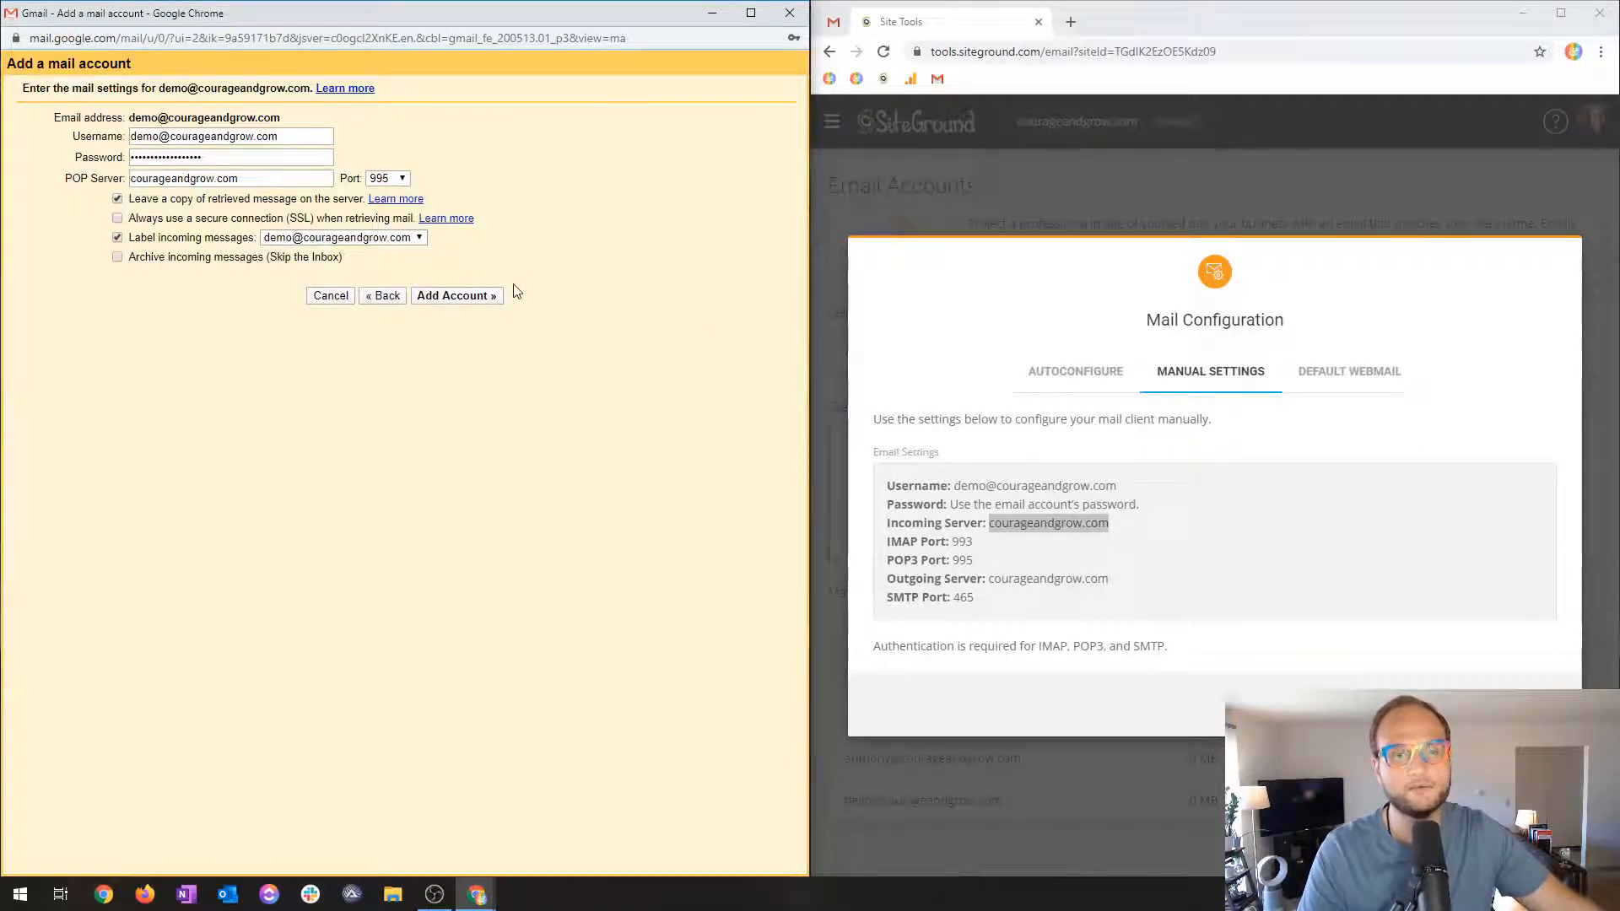
{"action": "left_click", "coordinate": [458, 302]}
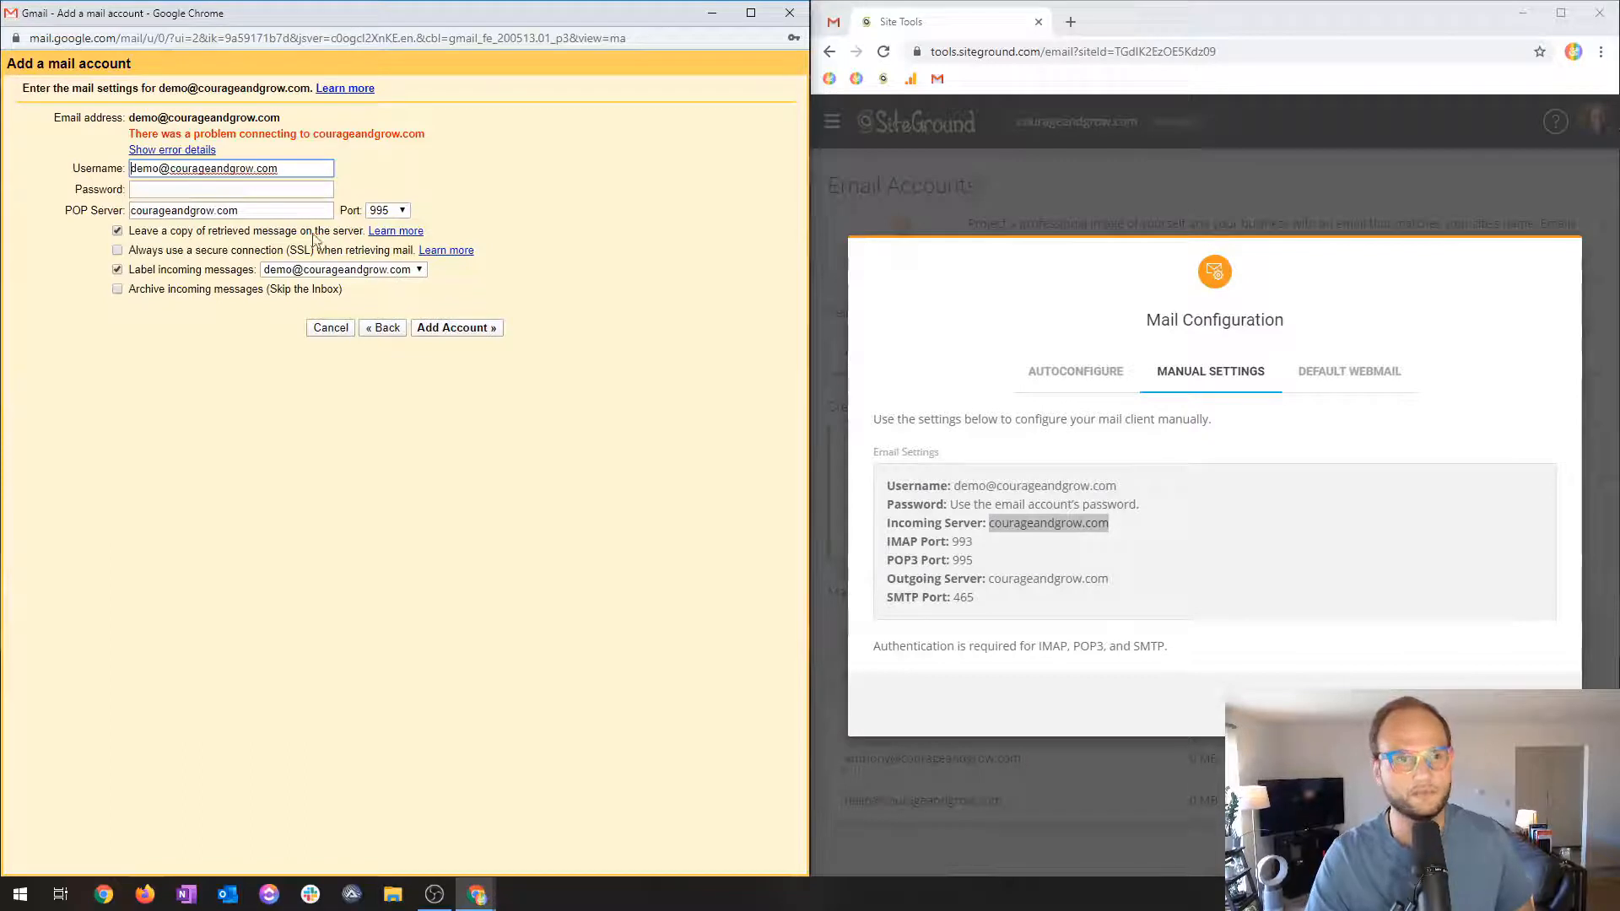
{"action": "left_click", "coordinate": [160, 187]}
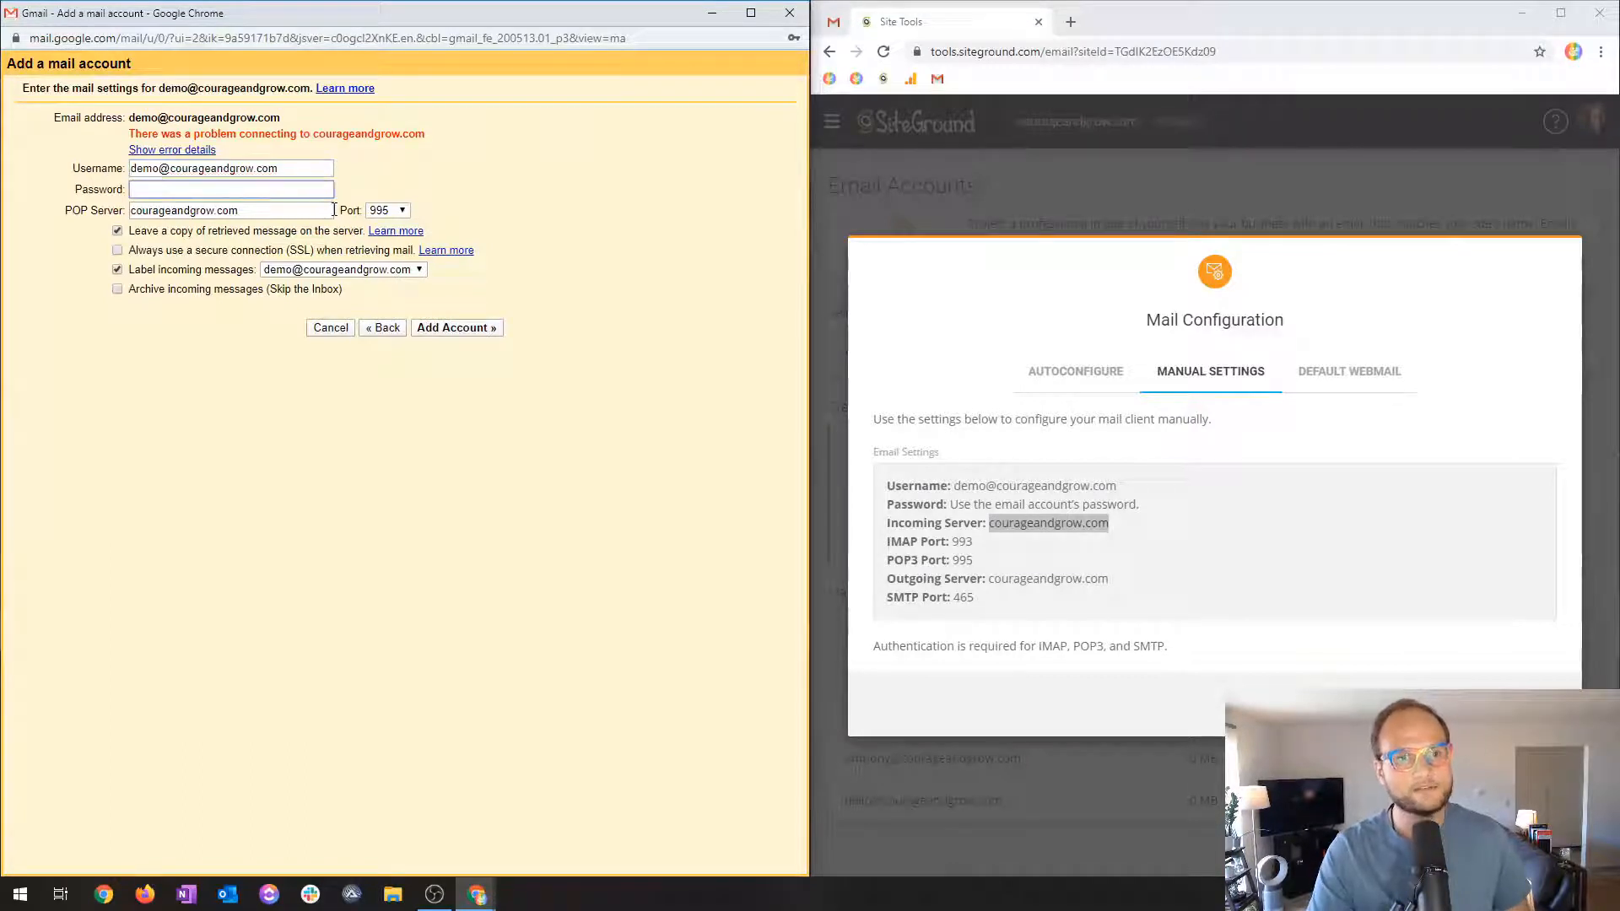
{"action": "left_click", "coordinate": [388, 211]}
{"action": "left_click", "coordinate": [383, 224]}
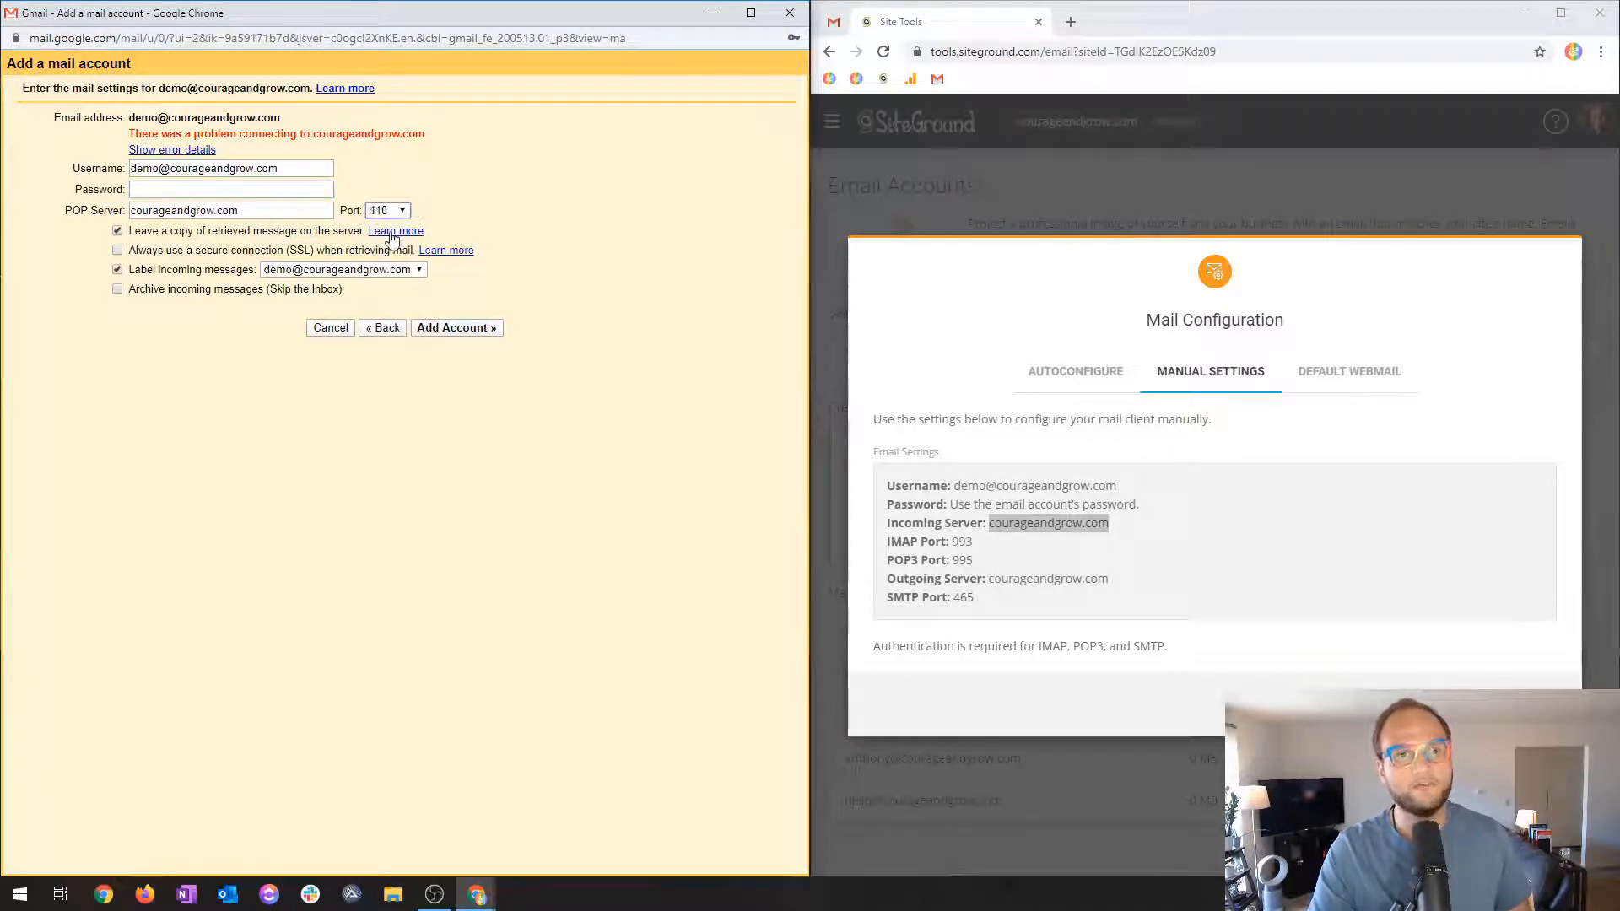
{"action": "triple_click", "coordinate": [150, 170]}
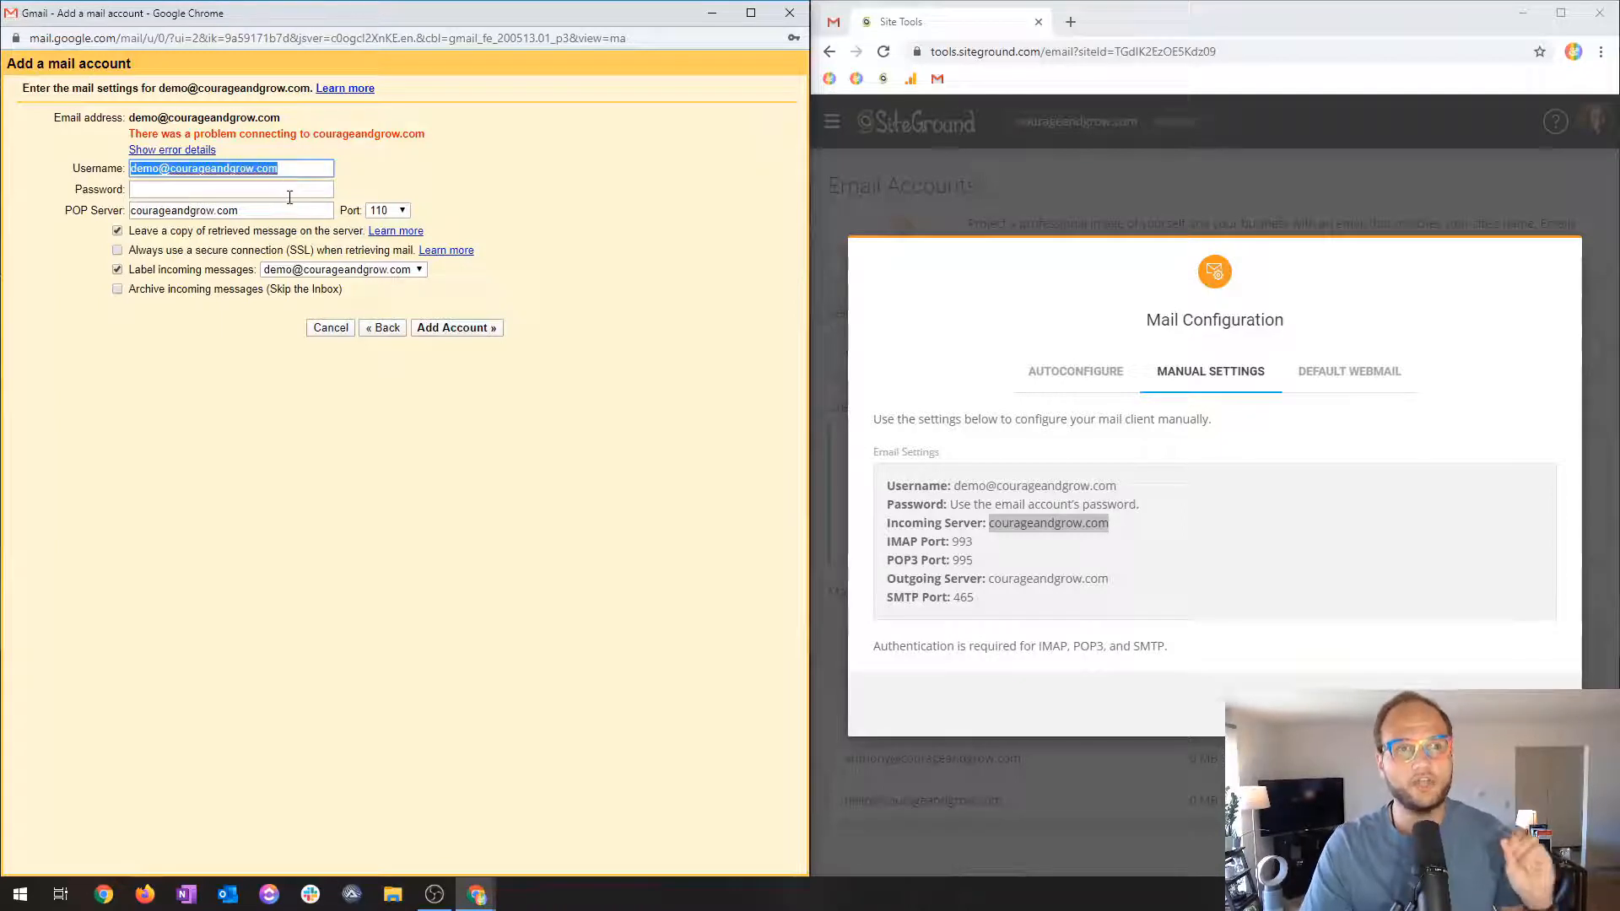
{"action": "double_click", "coordinate": [157, 169]}
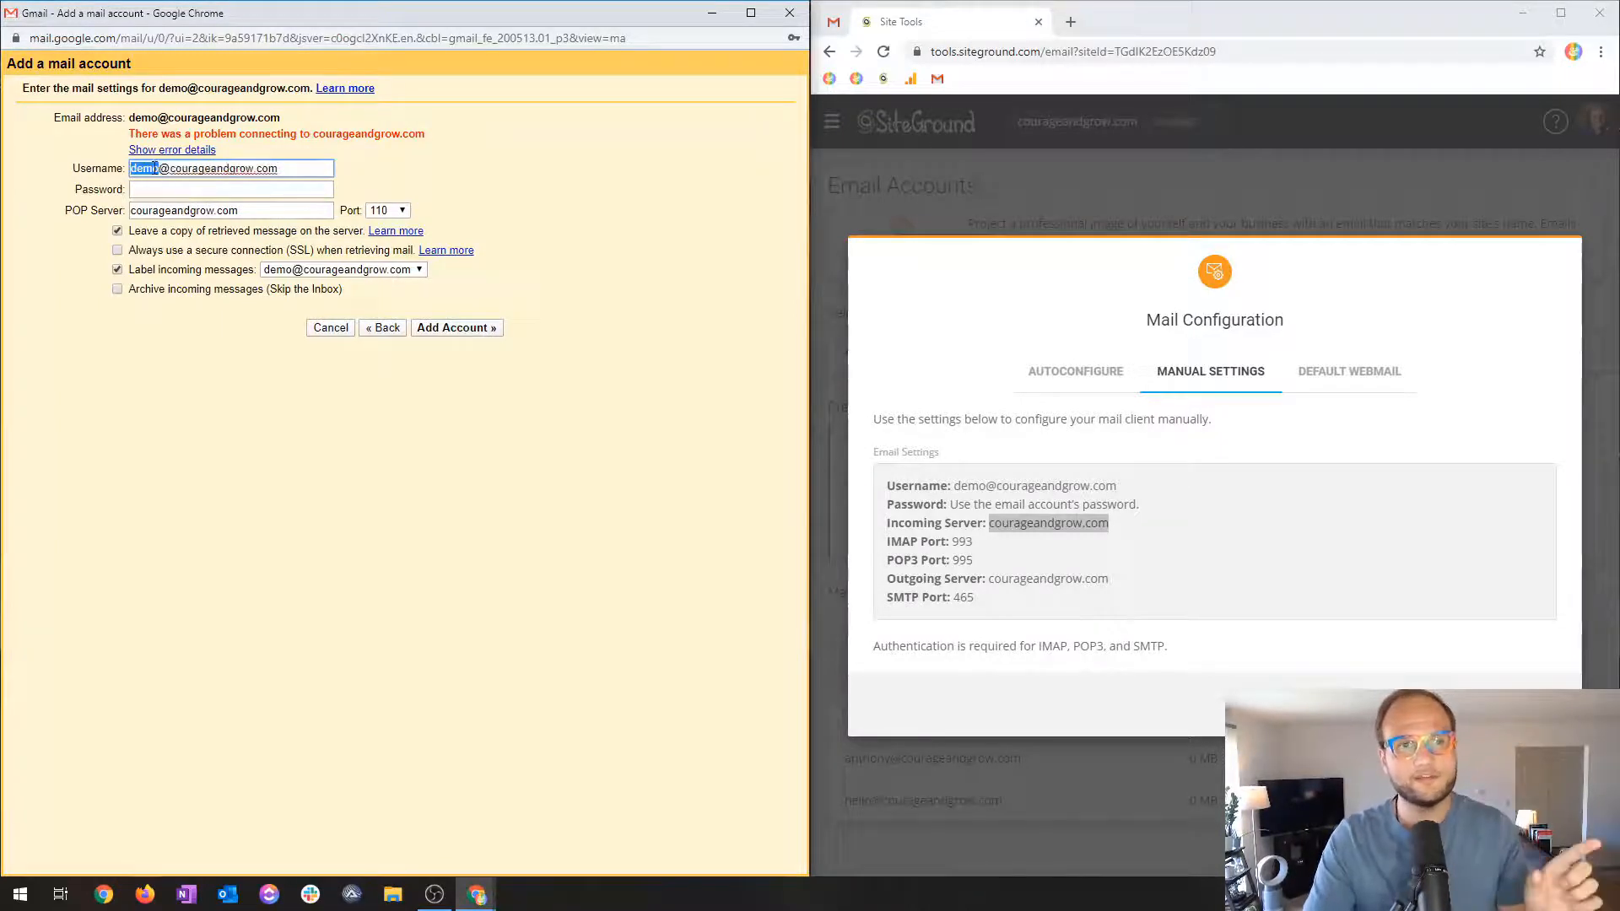
{"action": "left_click_drag", "start_coordinate": [130, 168], "coordinate": [185, 165]}
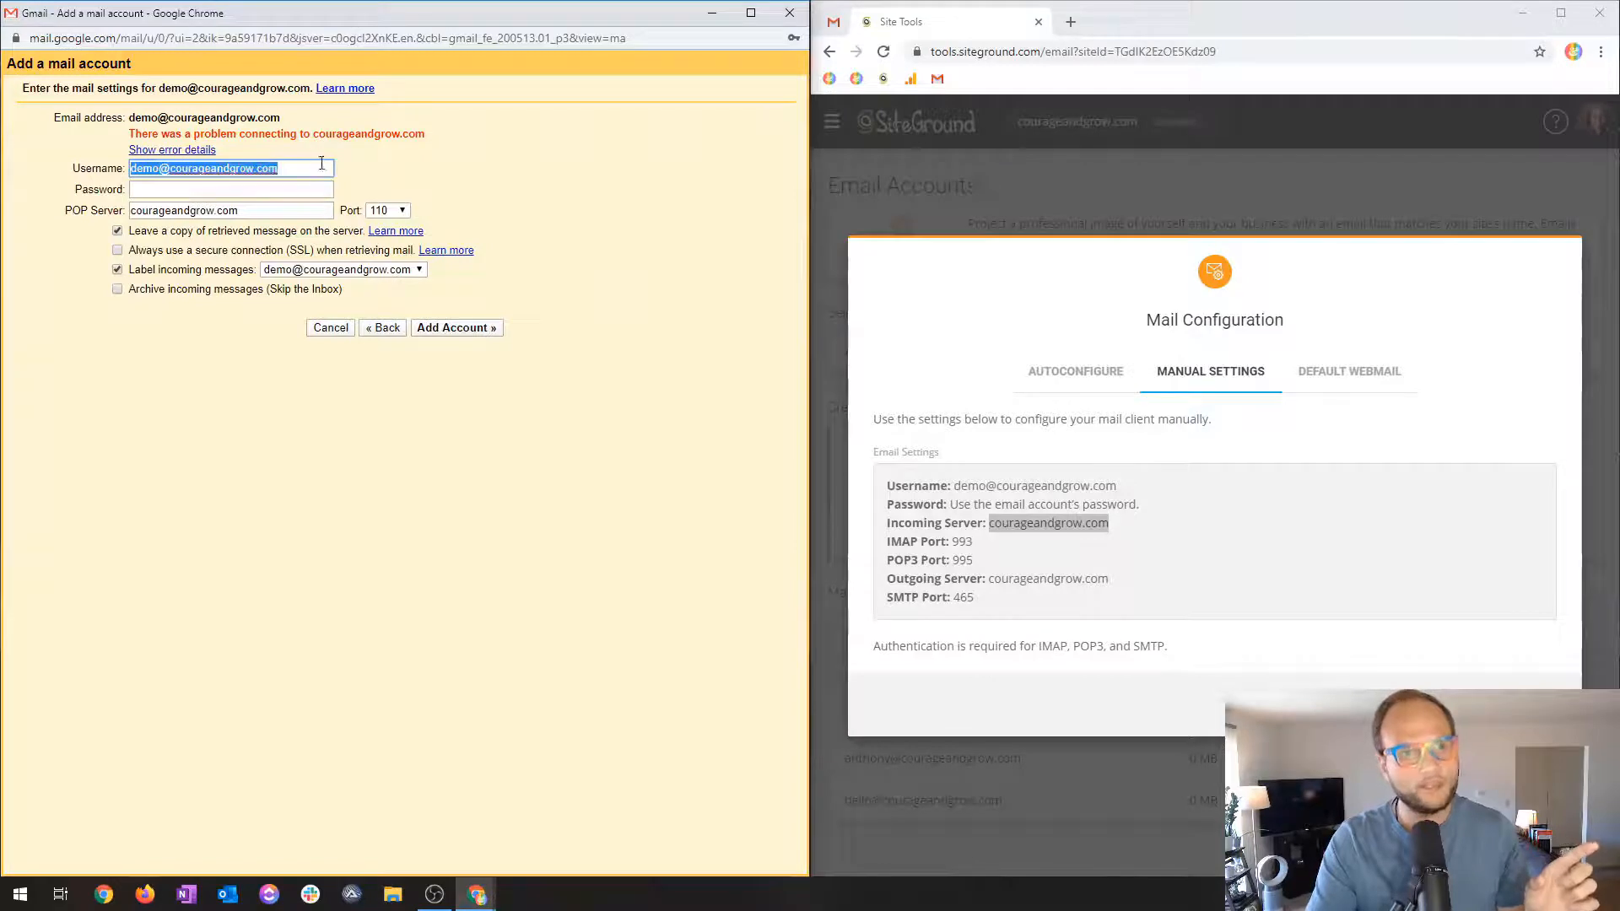
{"action": "left_click", "coordinate": [245, 205]}
Re-enter the password, change the POP server to mail.courageandgrow.com, and resubmit.
{"action": "left_click", "coordinate": [252, 190]}
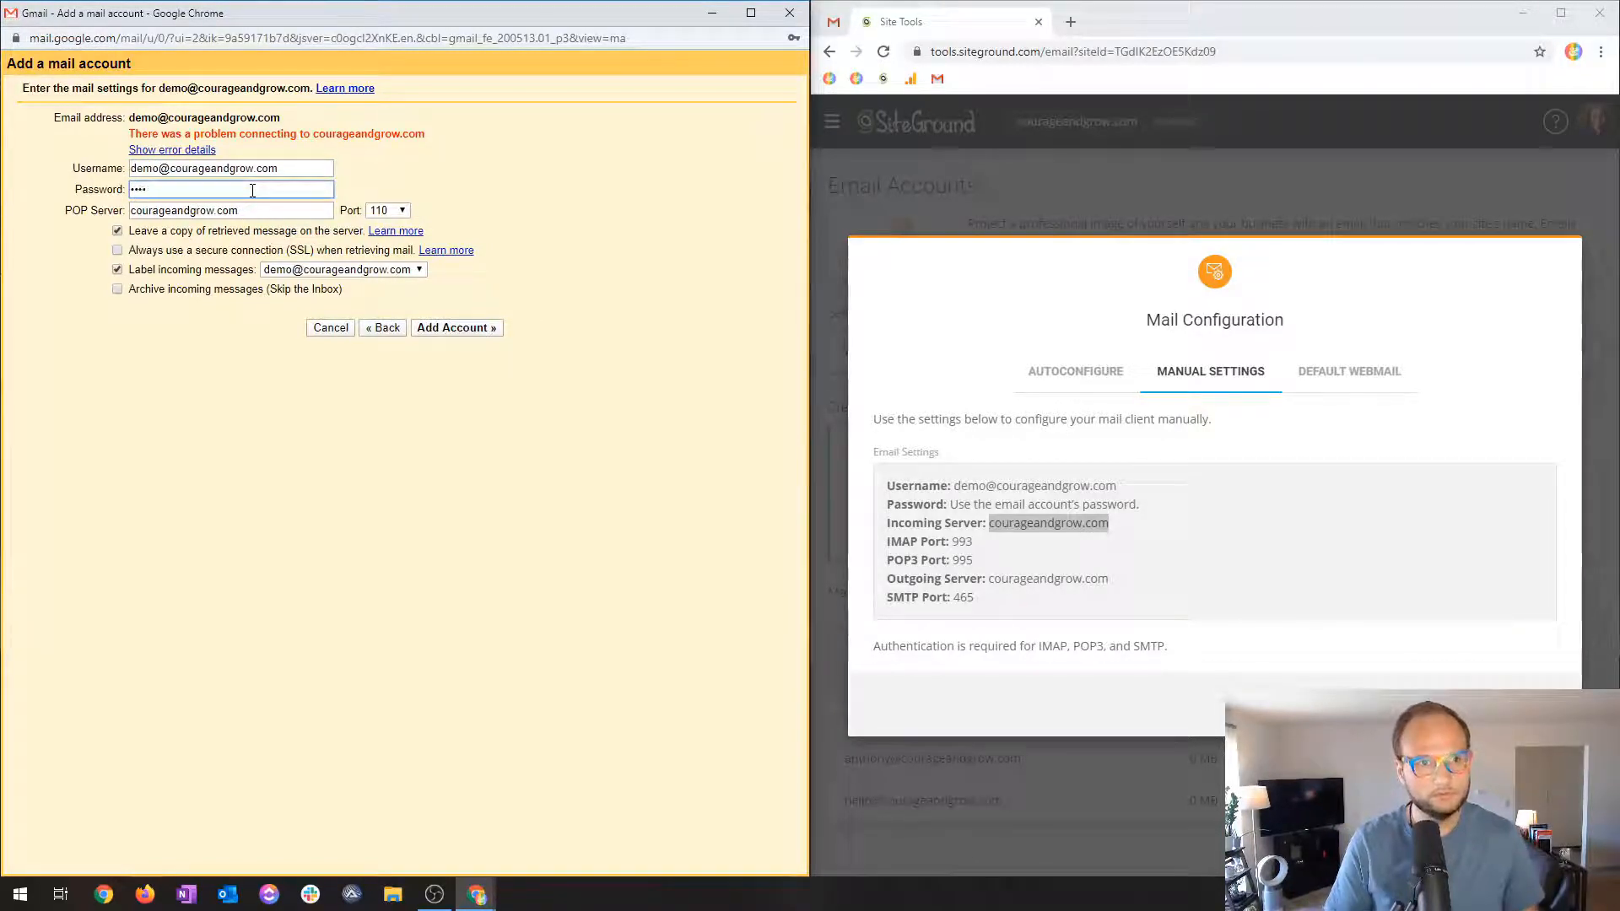
{"action": "type", "text": "••••••••••••••••"}
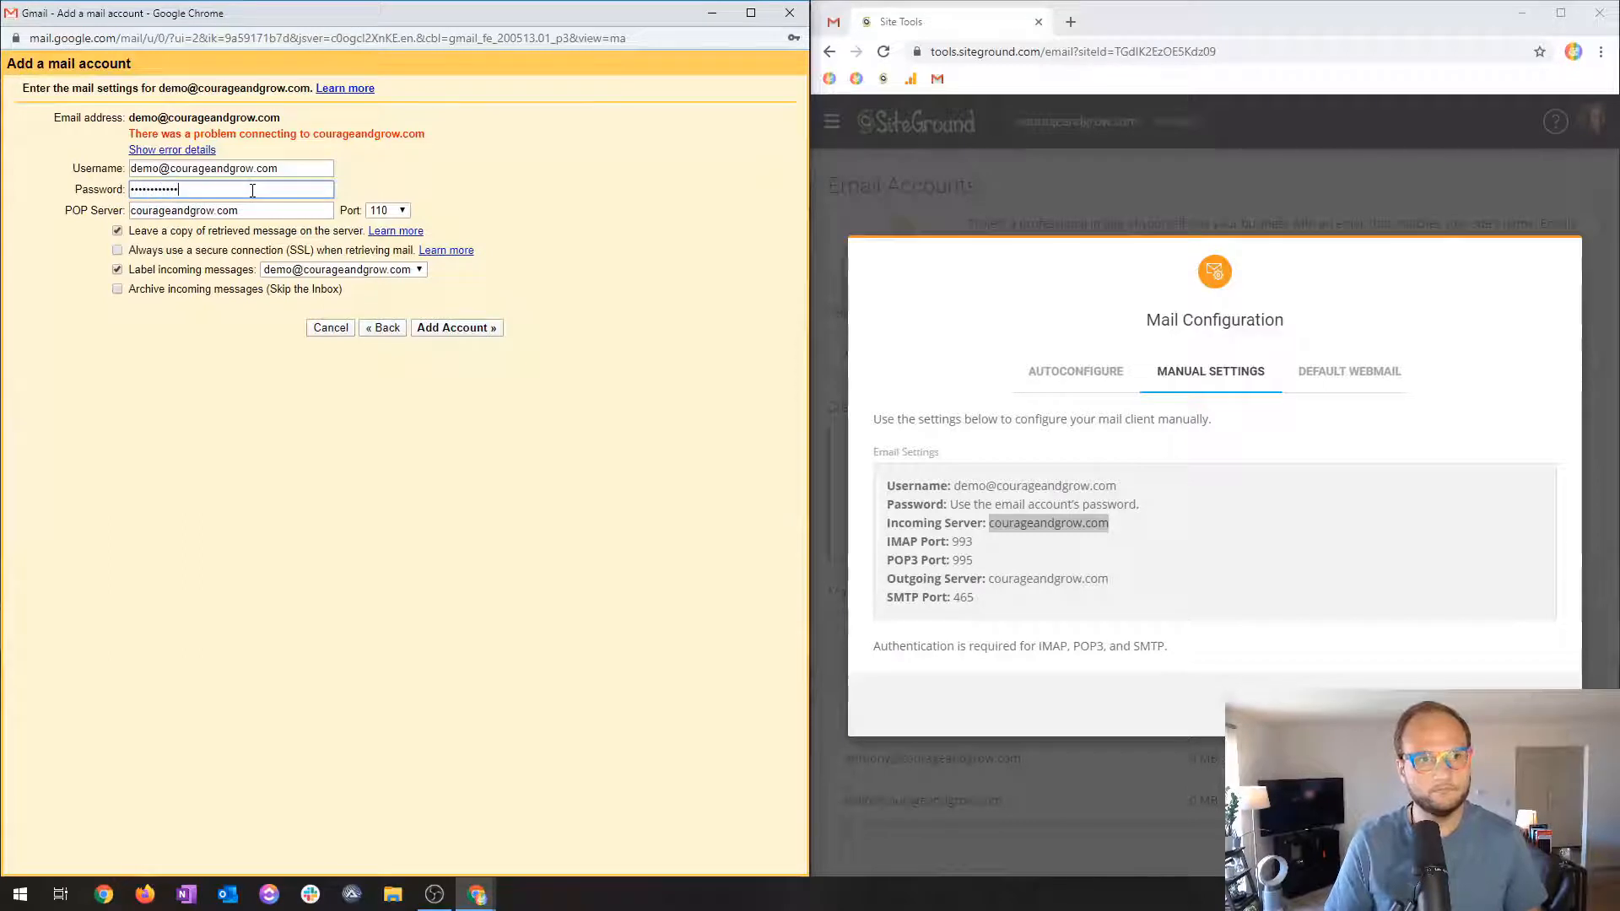
{"action": "left_click", "coordinate": [133, 210]}
{"action": "type", "text": "mail."}
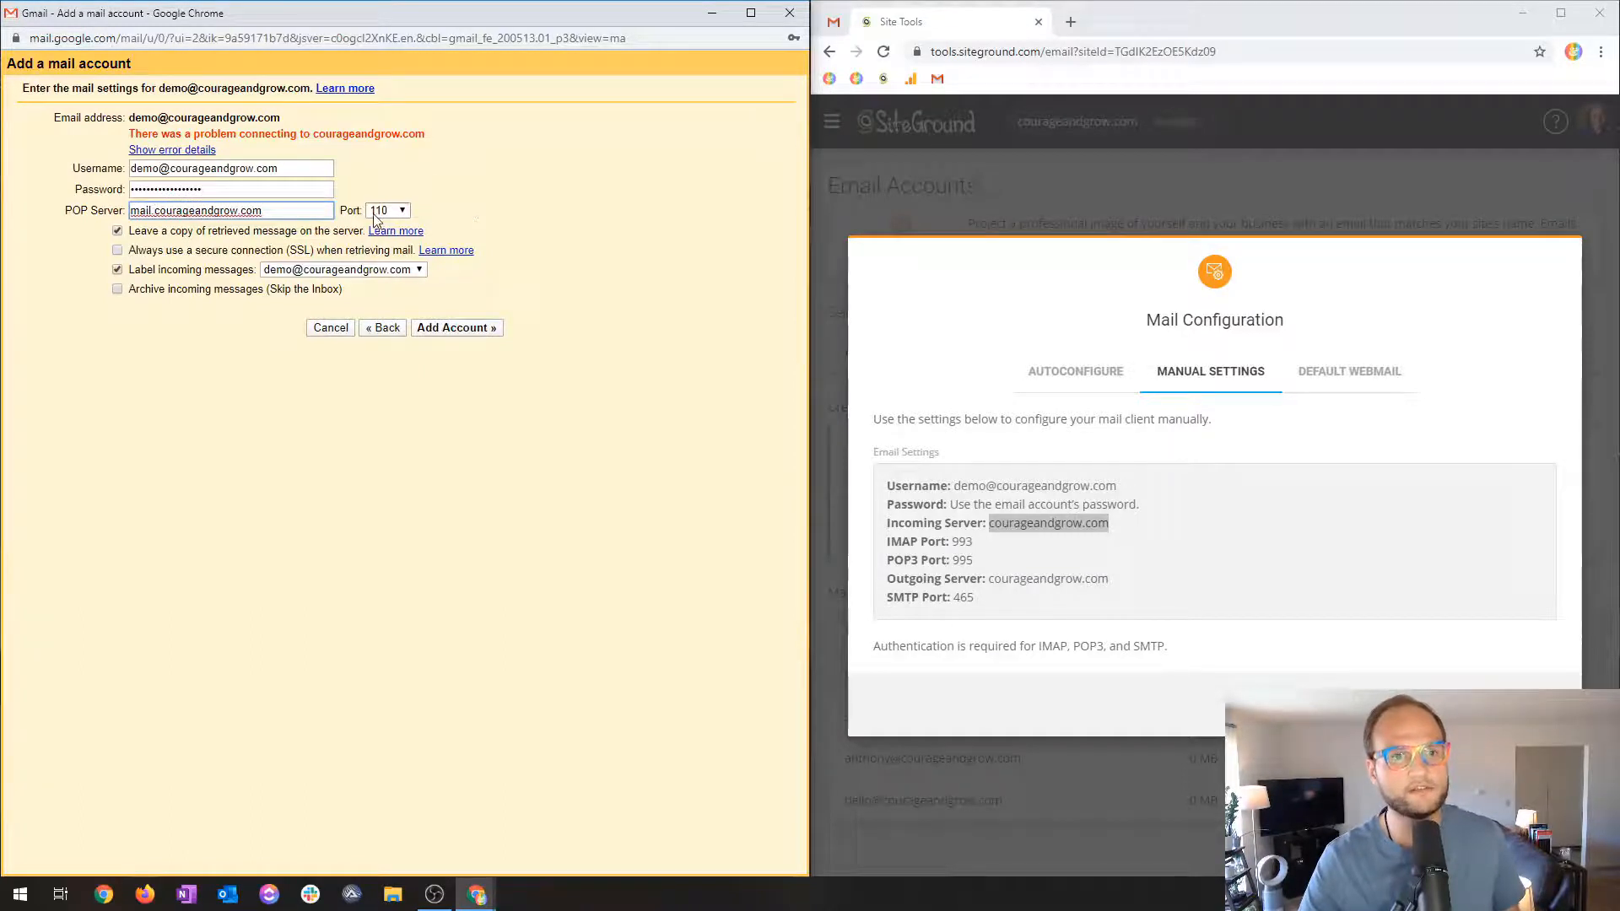
{"action": "left_click", "coordinate": [475, 331]}
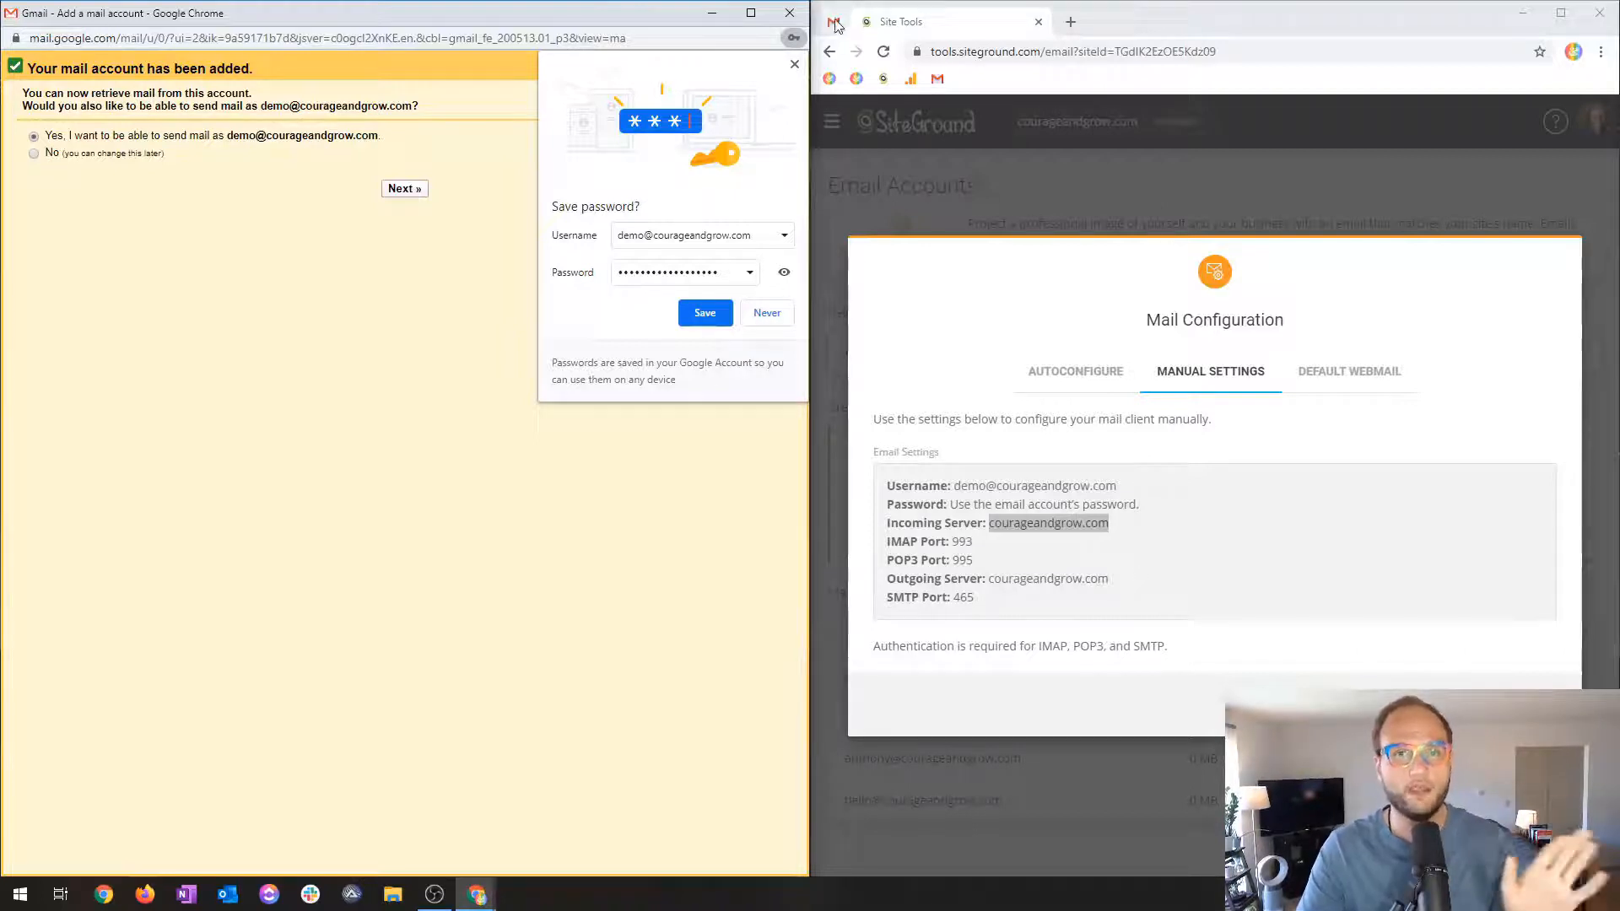
{"action": "left_click", "coordinate": [795, 64]}
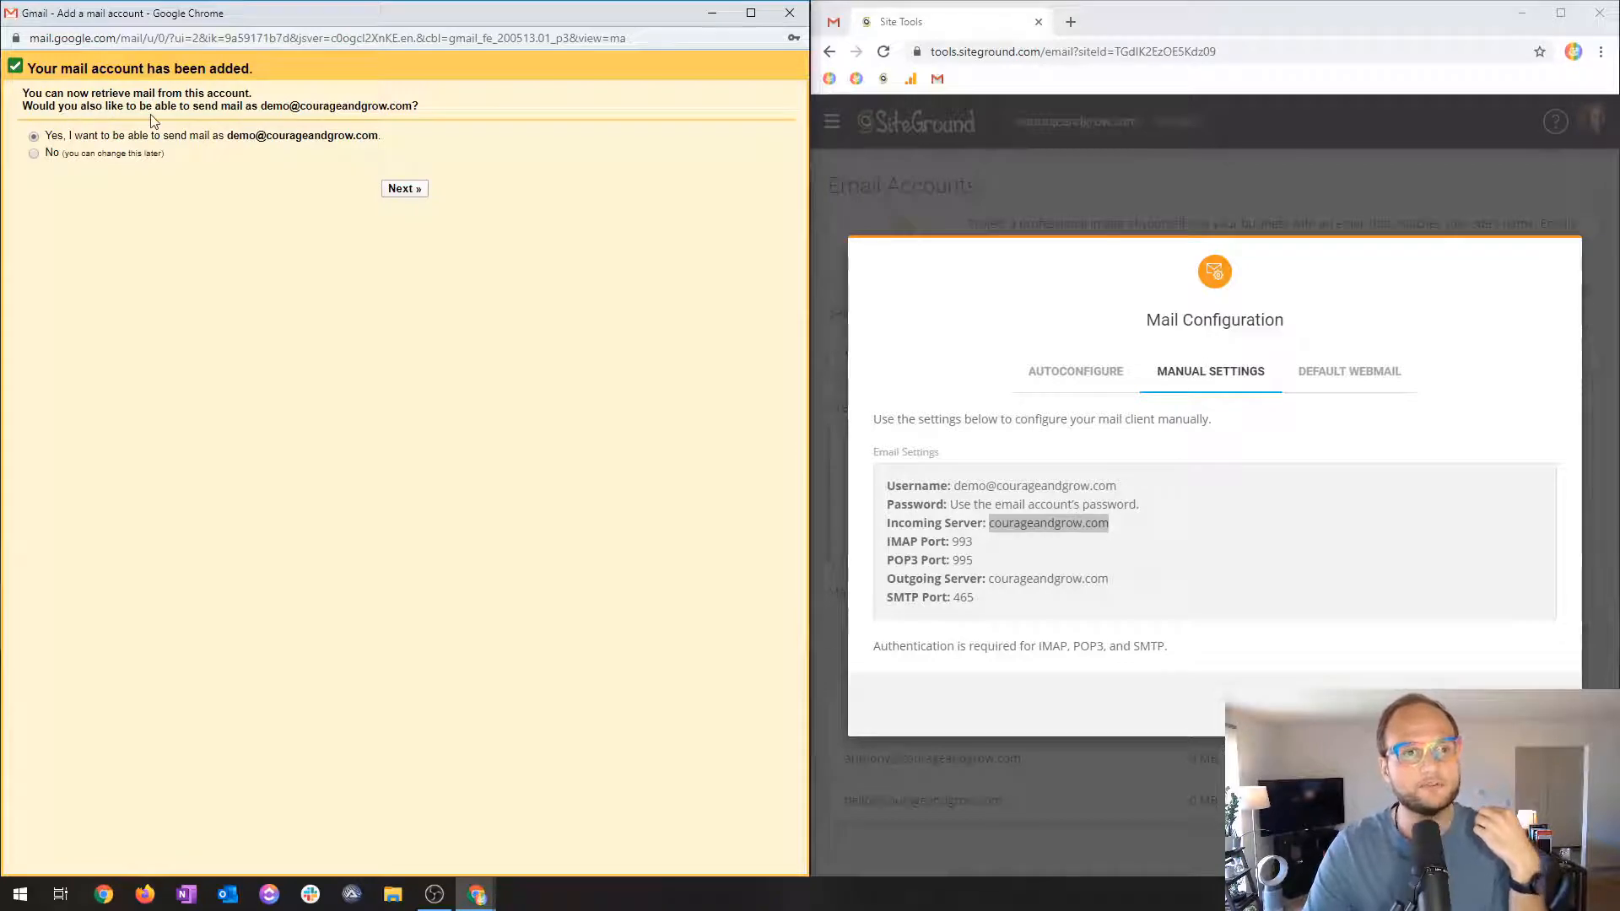
{"action": "left_click", "coordinate": [832, 23]}
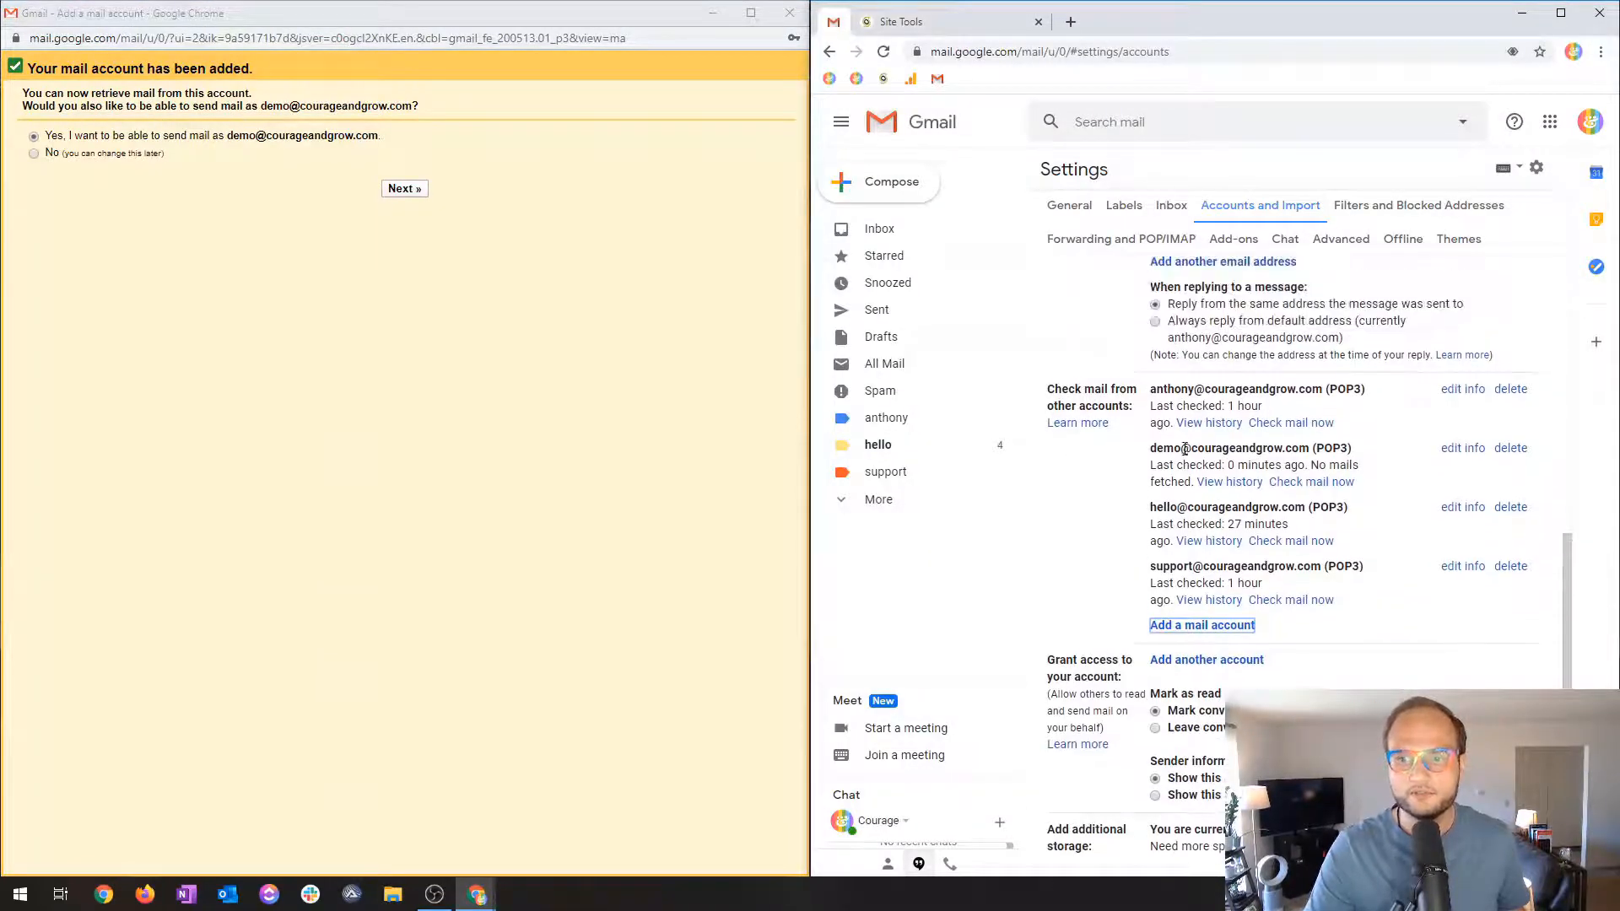
{"action": "left_click", "coordinate": [1174, 448]}
{"action": "left_click_drag", "start_coordinate": [1171, 449], "coordinate": [1243, 451]}
{"action": "left_click", "coordinate": [1222, 464]}
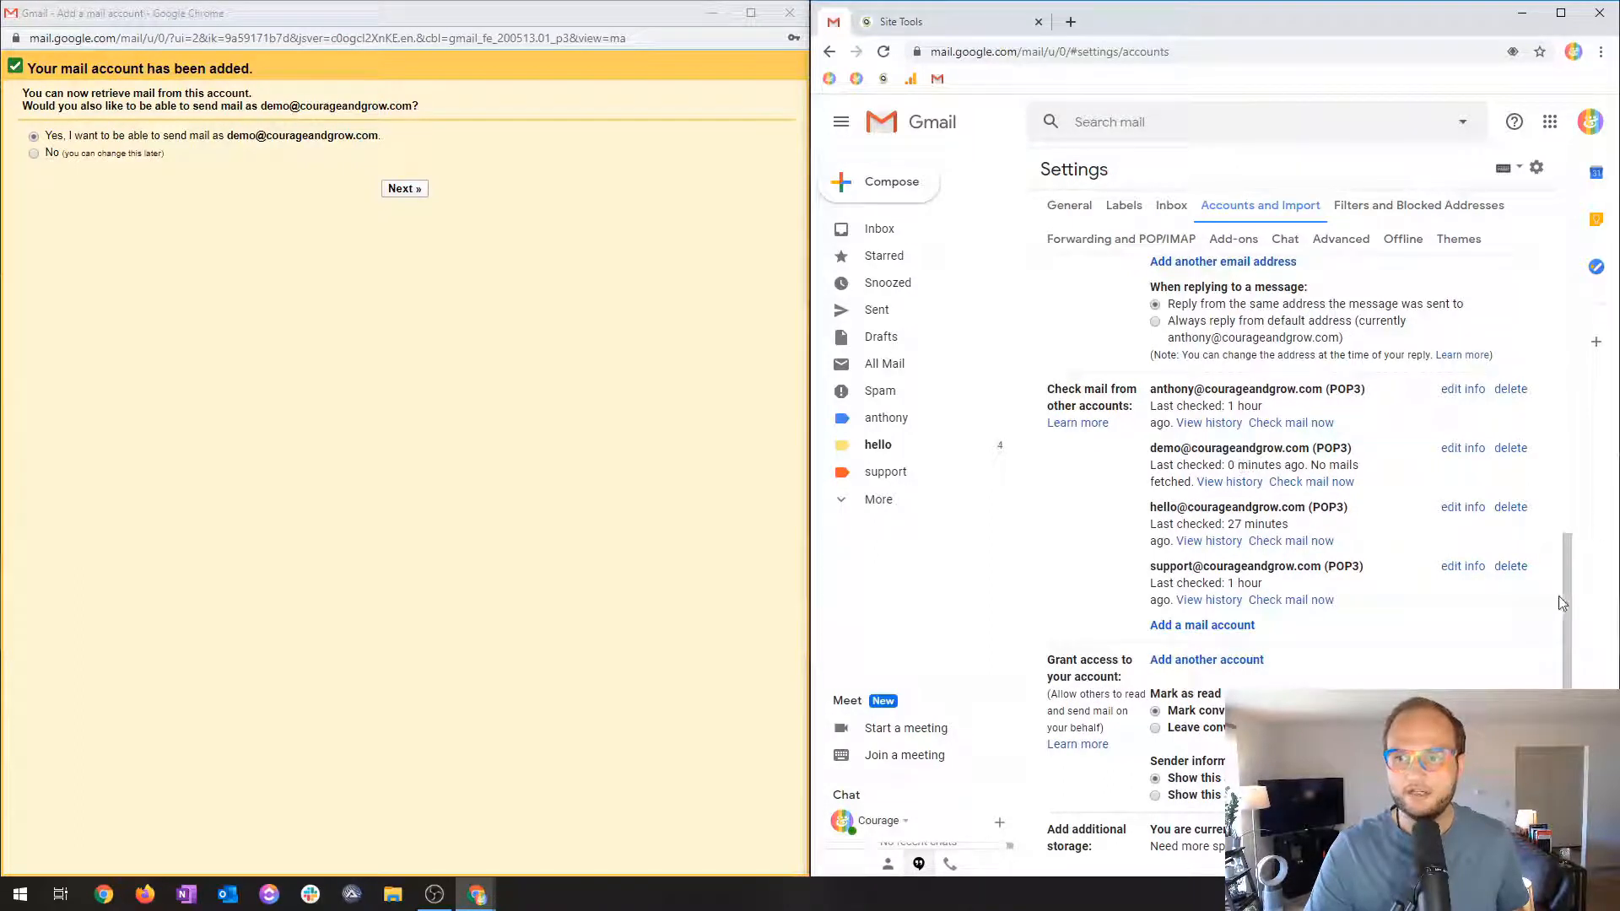
{"action": "scroll", "coordinate": [1485, 506], "scroll_direction": "up", "scroll_amount": 1}
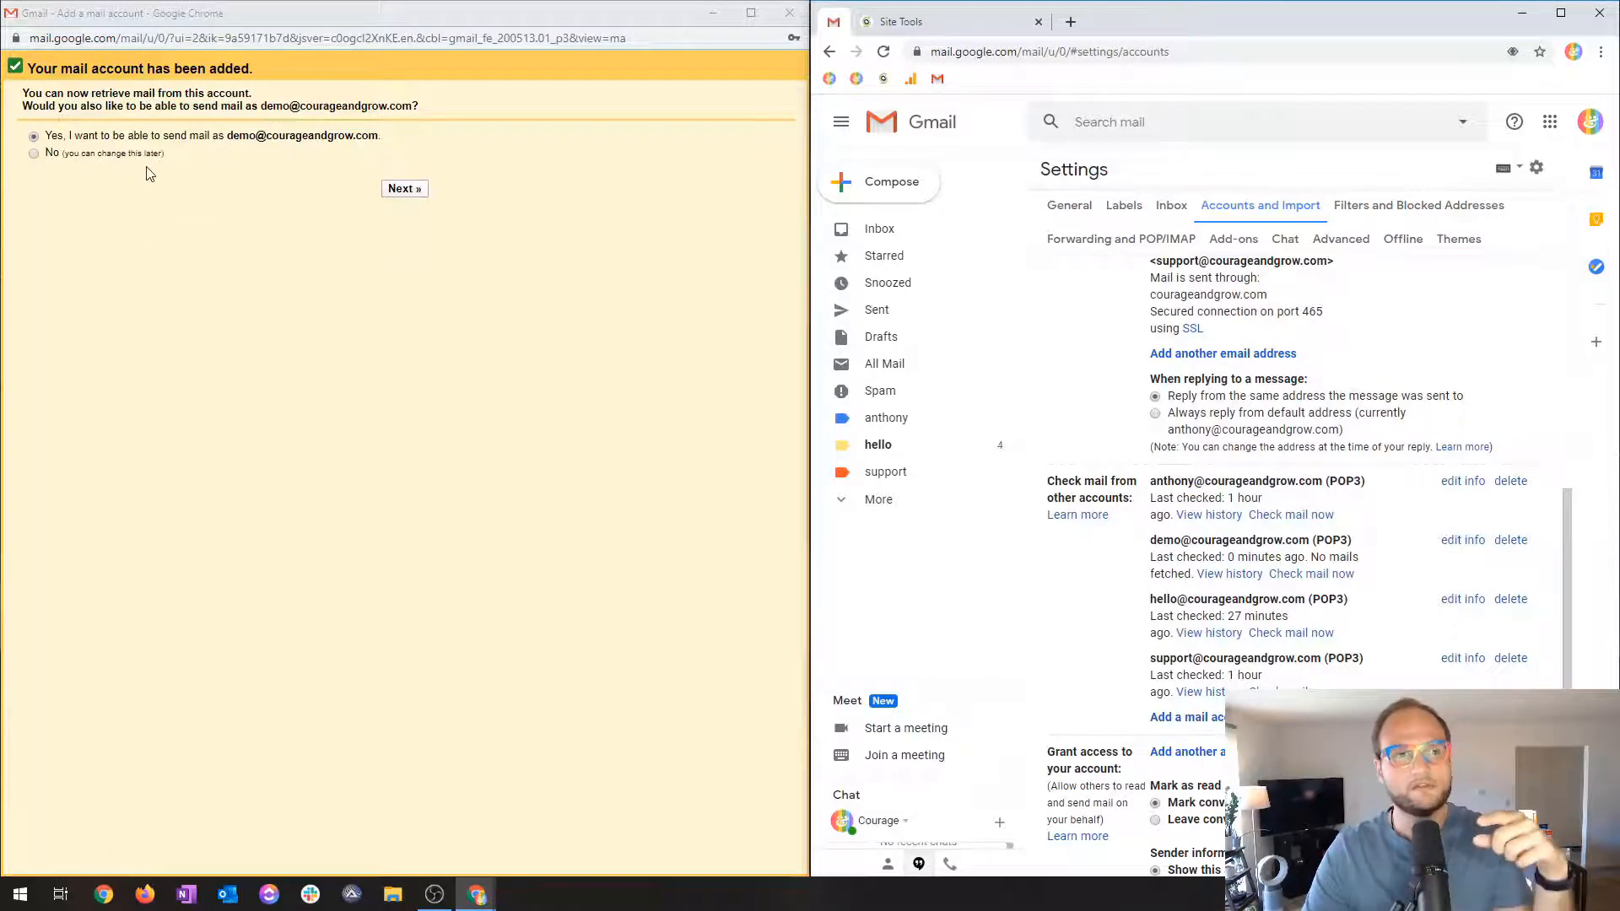
{"action": "left_click", "coordinate": [413, 190]}
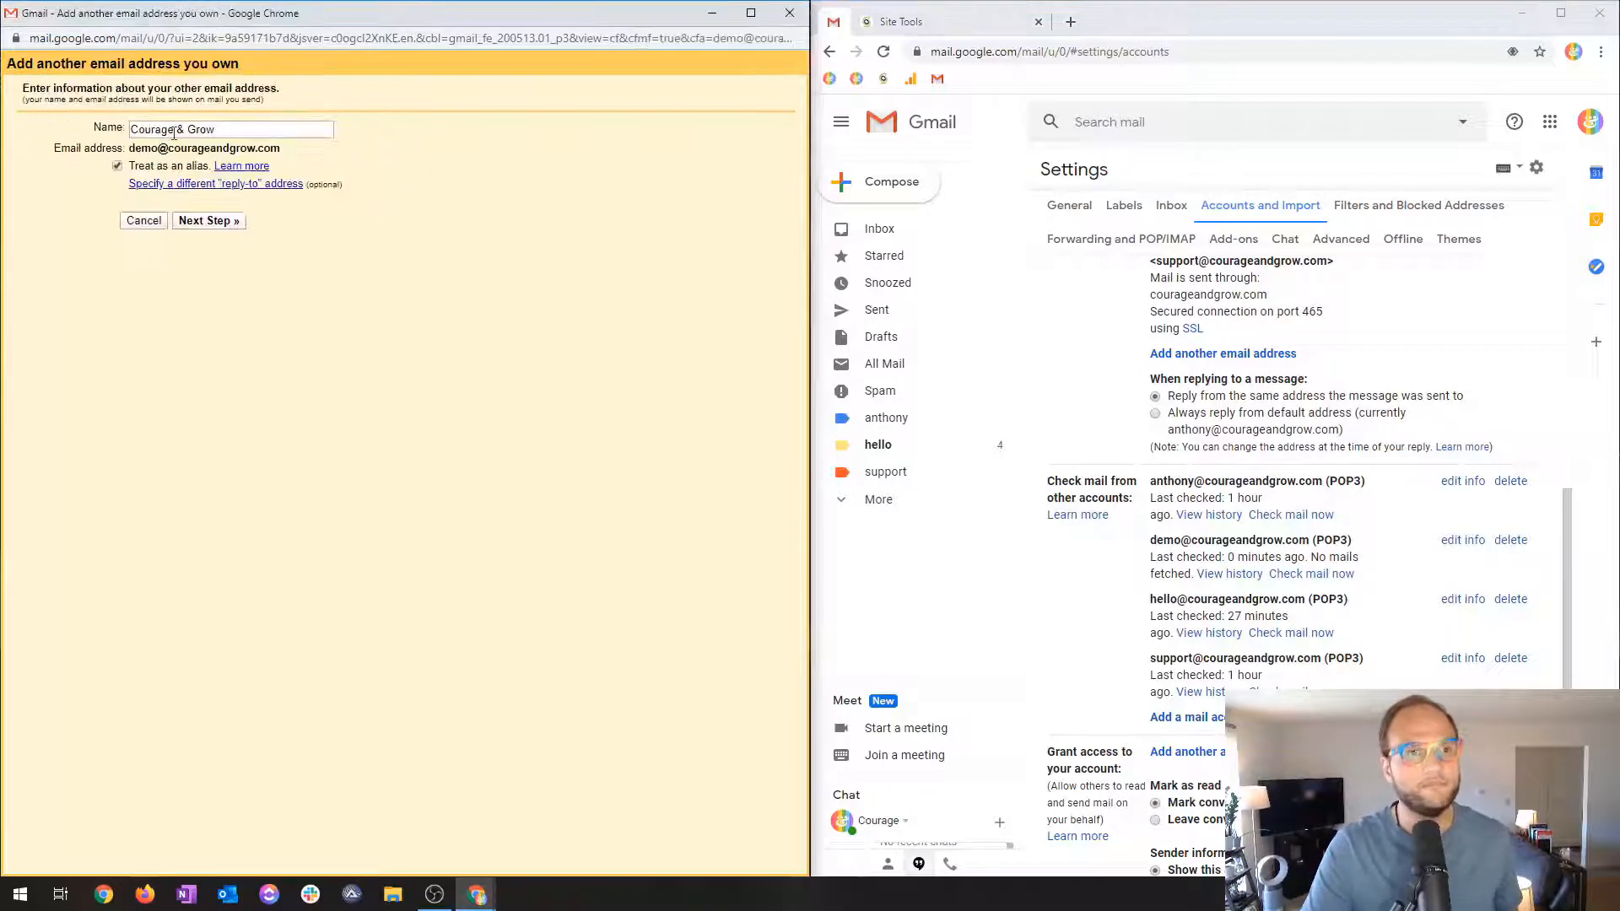
Change the sender name from Courage & Grow to Demo and continue to the SMTP step.
{"action": "triple_click", "coordinate": [264, 129]}
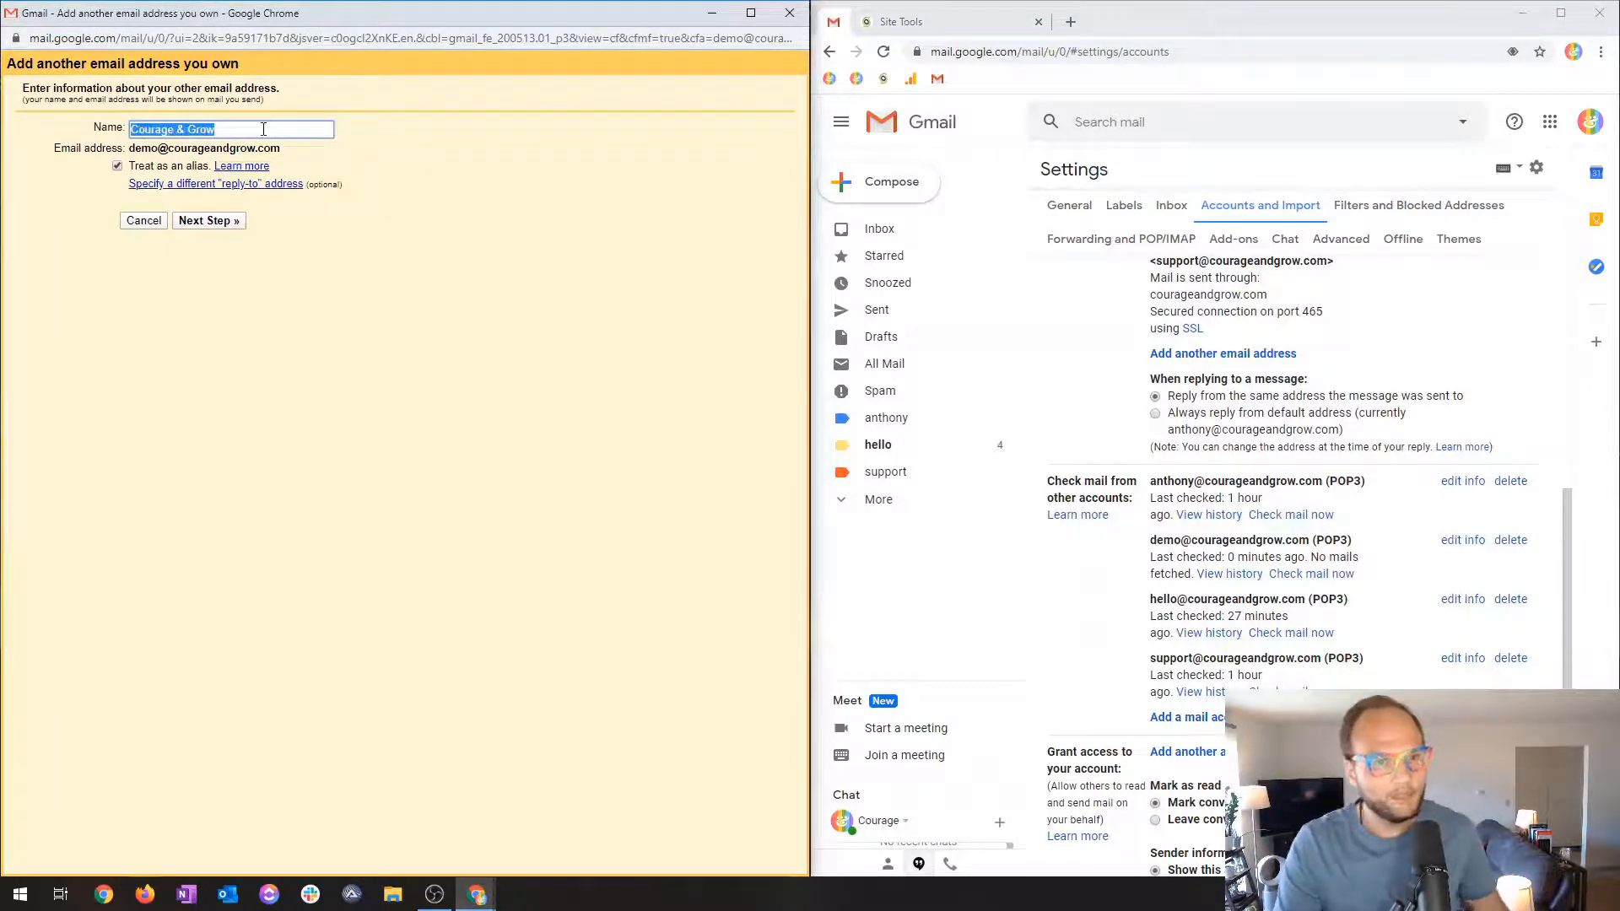
{"action": "type", "text": "Demo"}
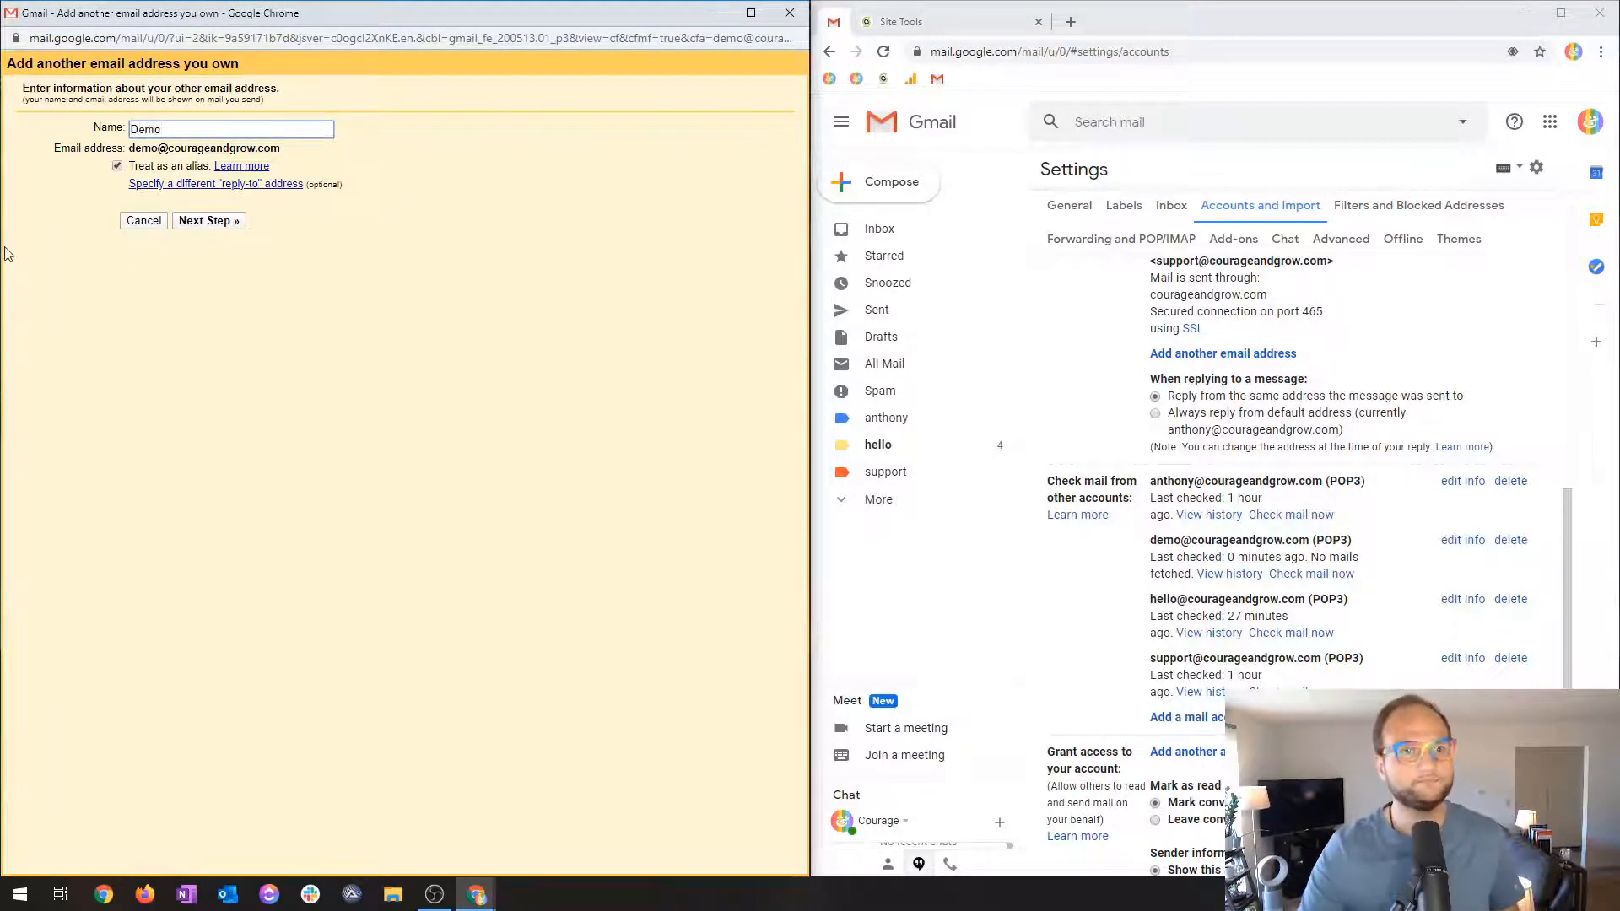
{"action": "left_click", "coordinate": [206, 222]}
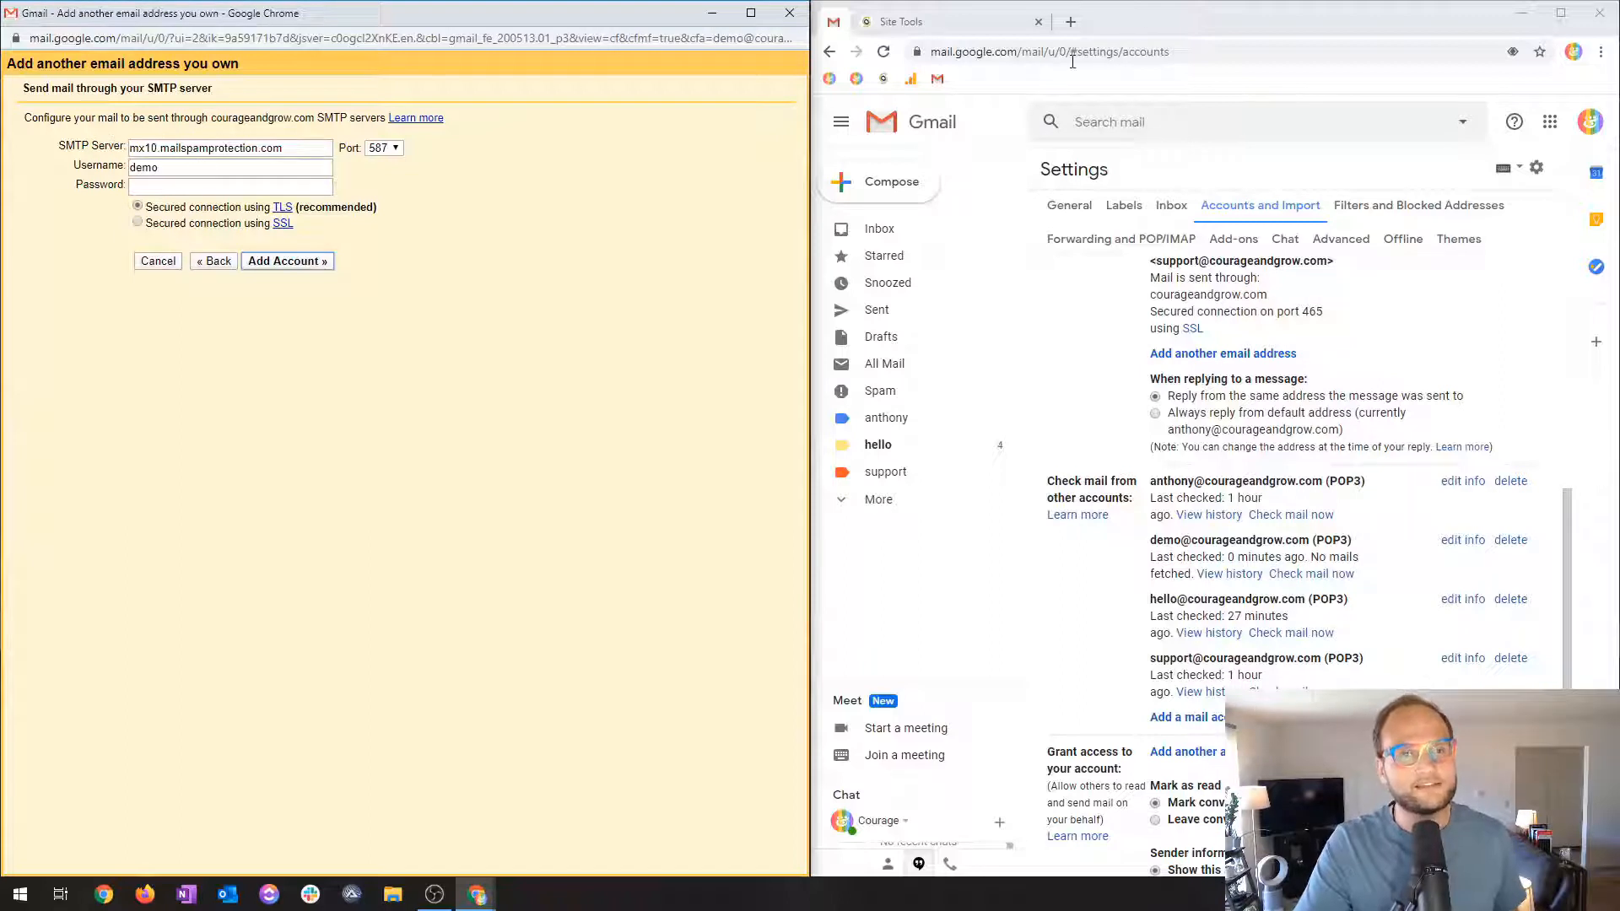
Set the SMTP server to courageandgrow.com and the port to 465, copied from the hosting mail configuration.
{"action": "left_click", "coordinate": [949, 24]}
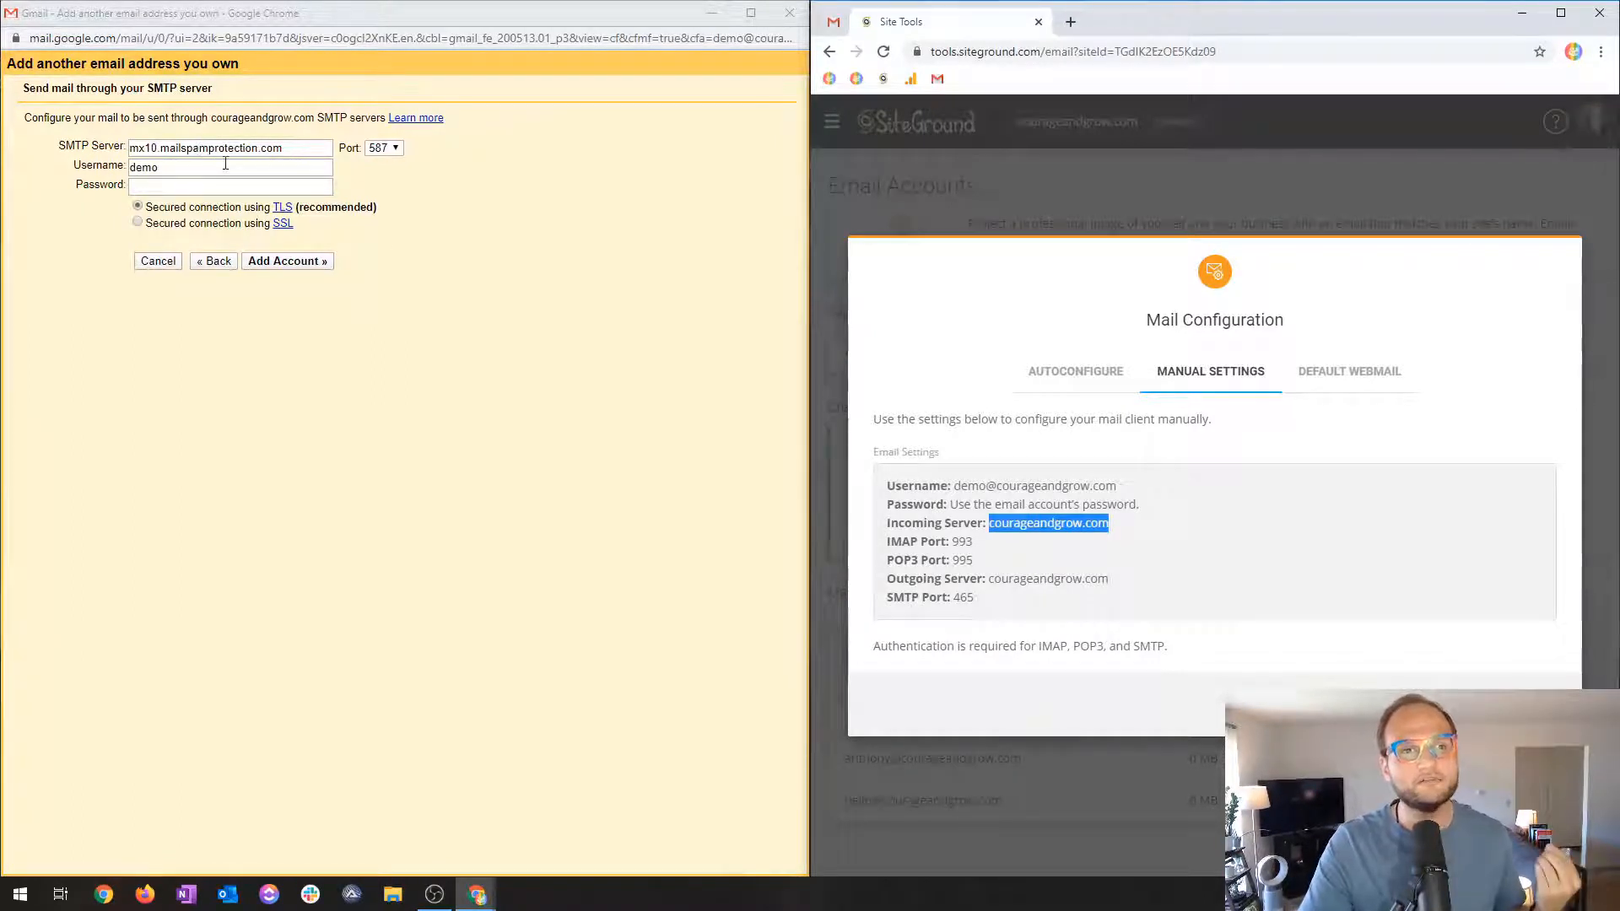
{"action": "left_click_drag", "start_coordinate": [990, 524], "coordinate": [1082, 523]}
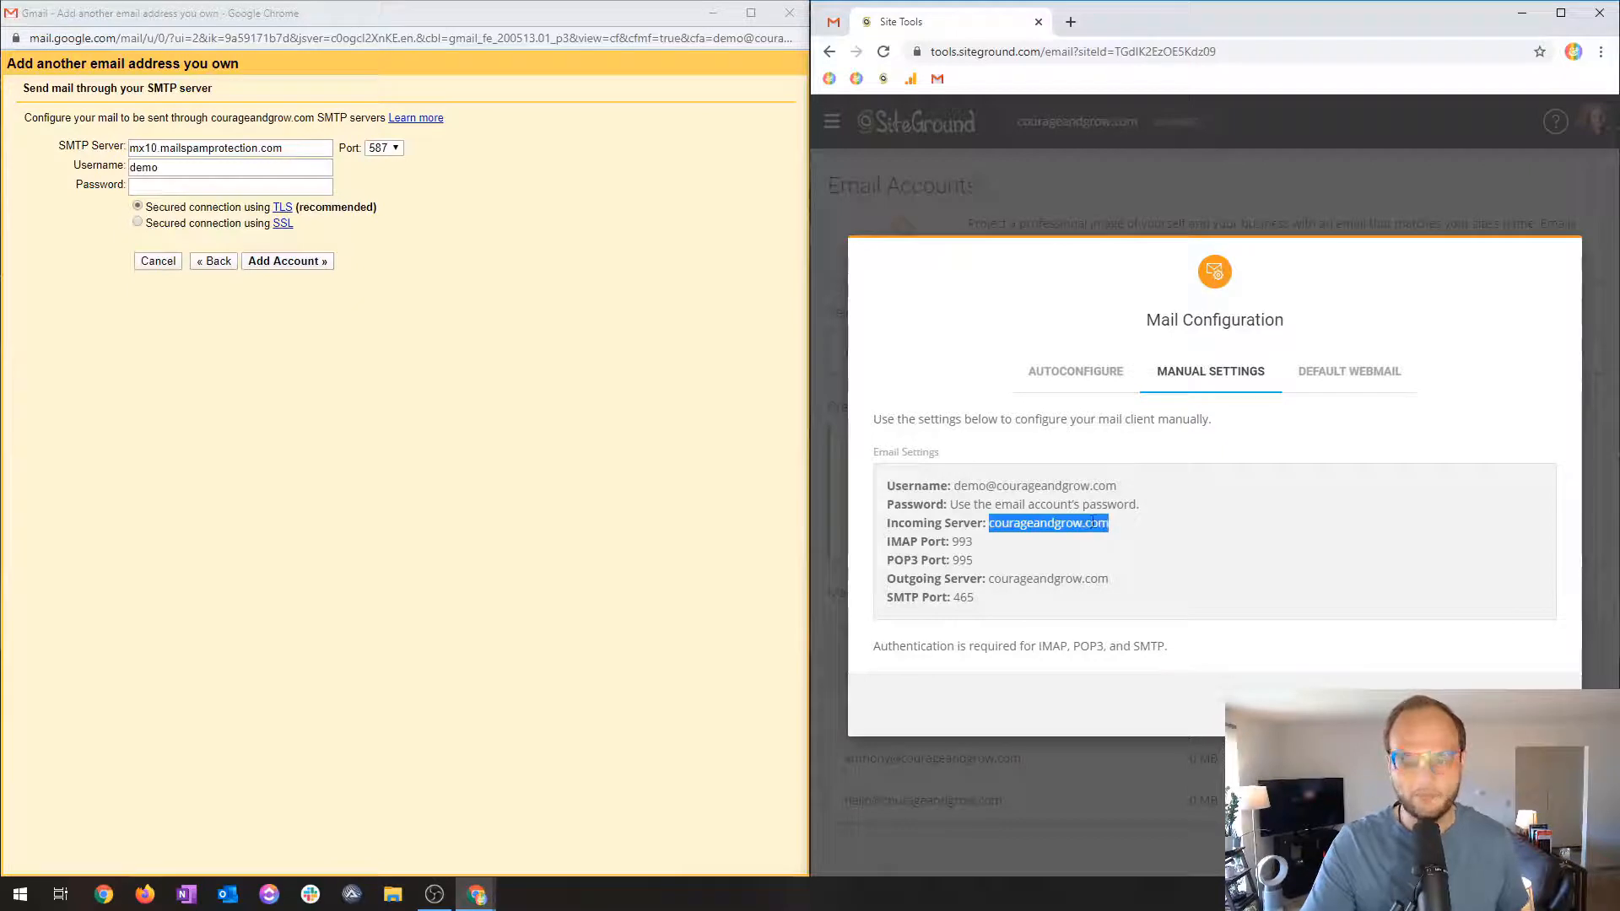
{"action": "key", "text": "ctrl+c"}
{"action": "triple_click", "coordinate": [295, 147]}
{"action": "key", "text": "ctrl+v"}
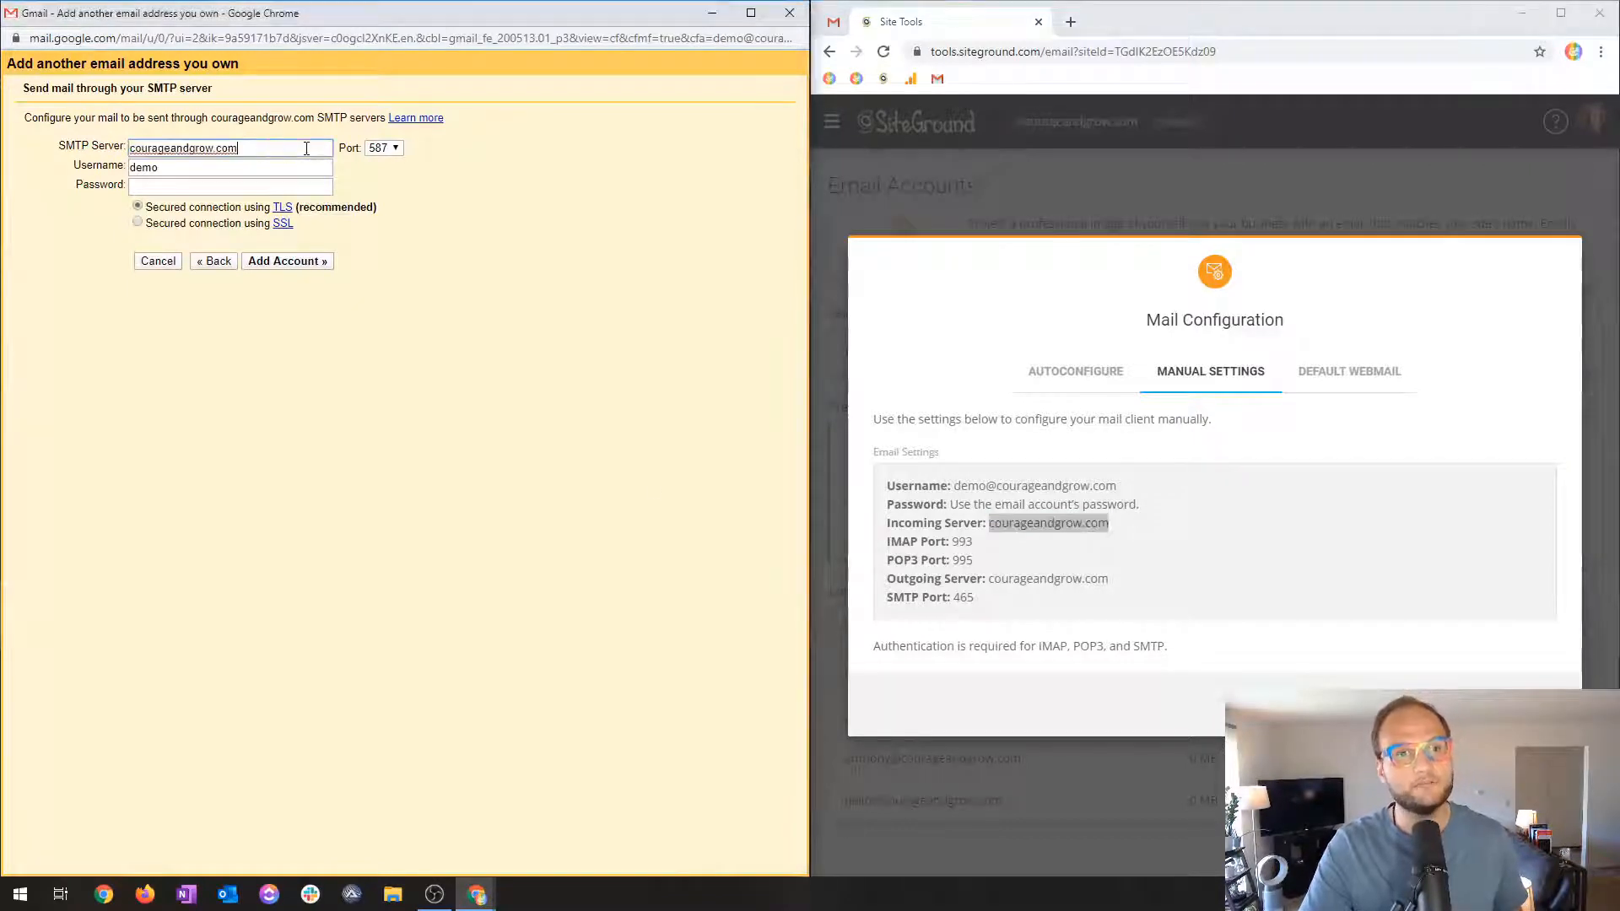
{"action": "double_click", "coordinate": [962, 601]}
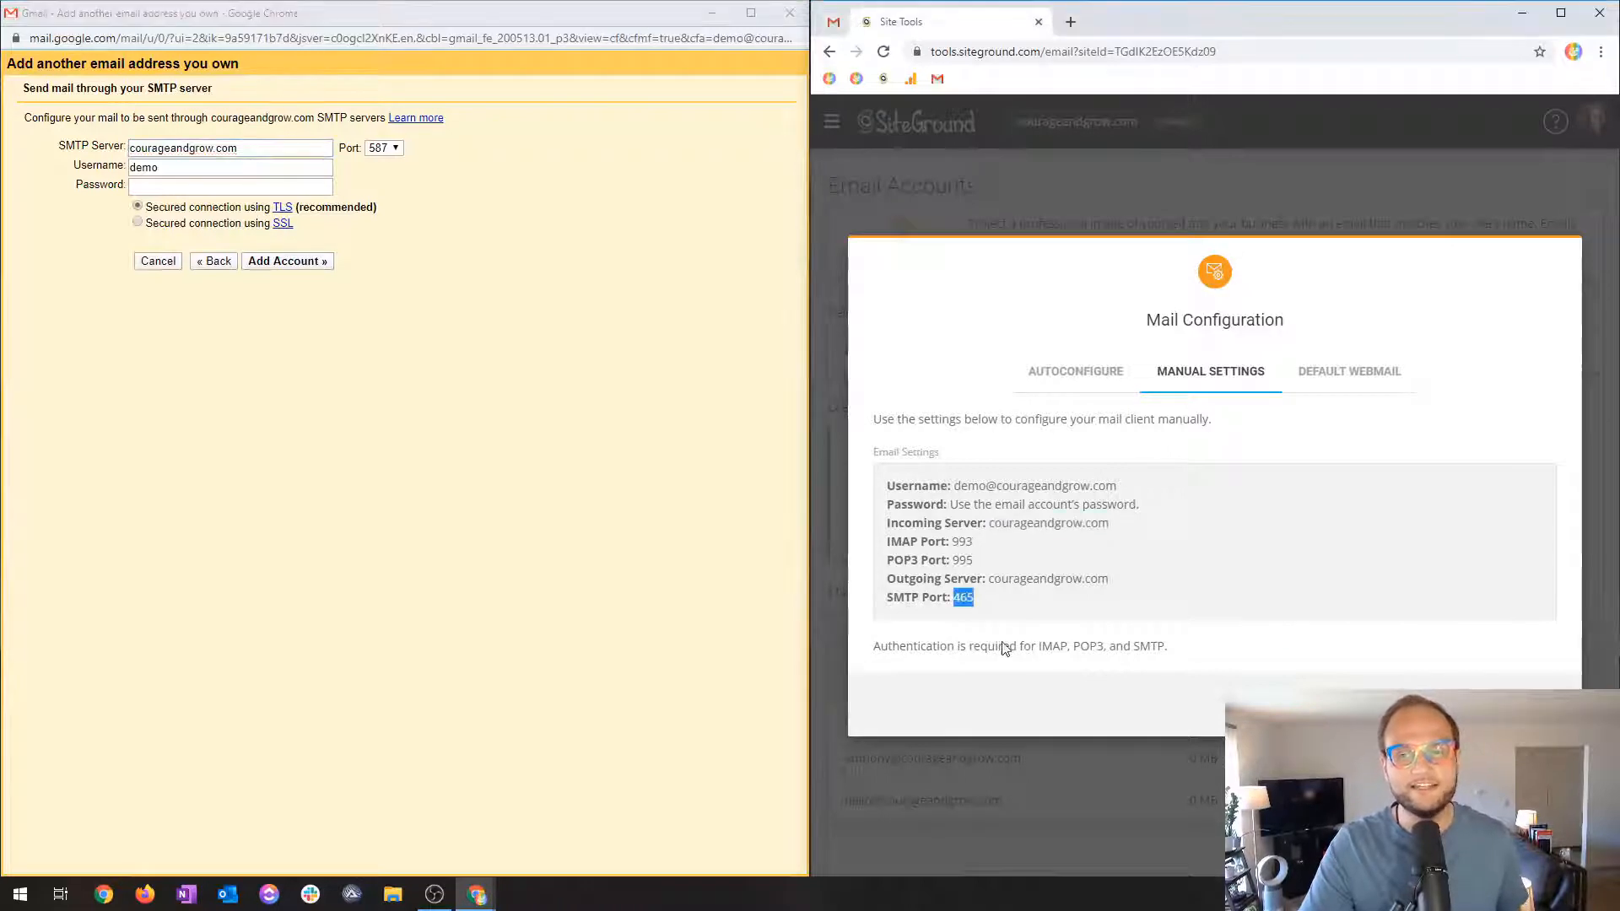
{"action": "left_click", "coordinate": [397, 150]}
{"action": "left_click", "coordinate": [384, 196]}
{"action": "left_click", "coordinate": [198, 170]}
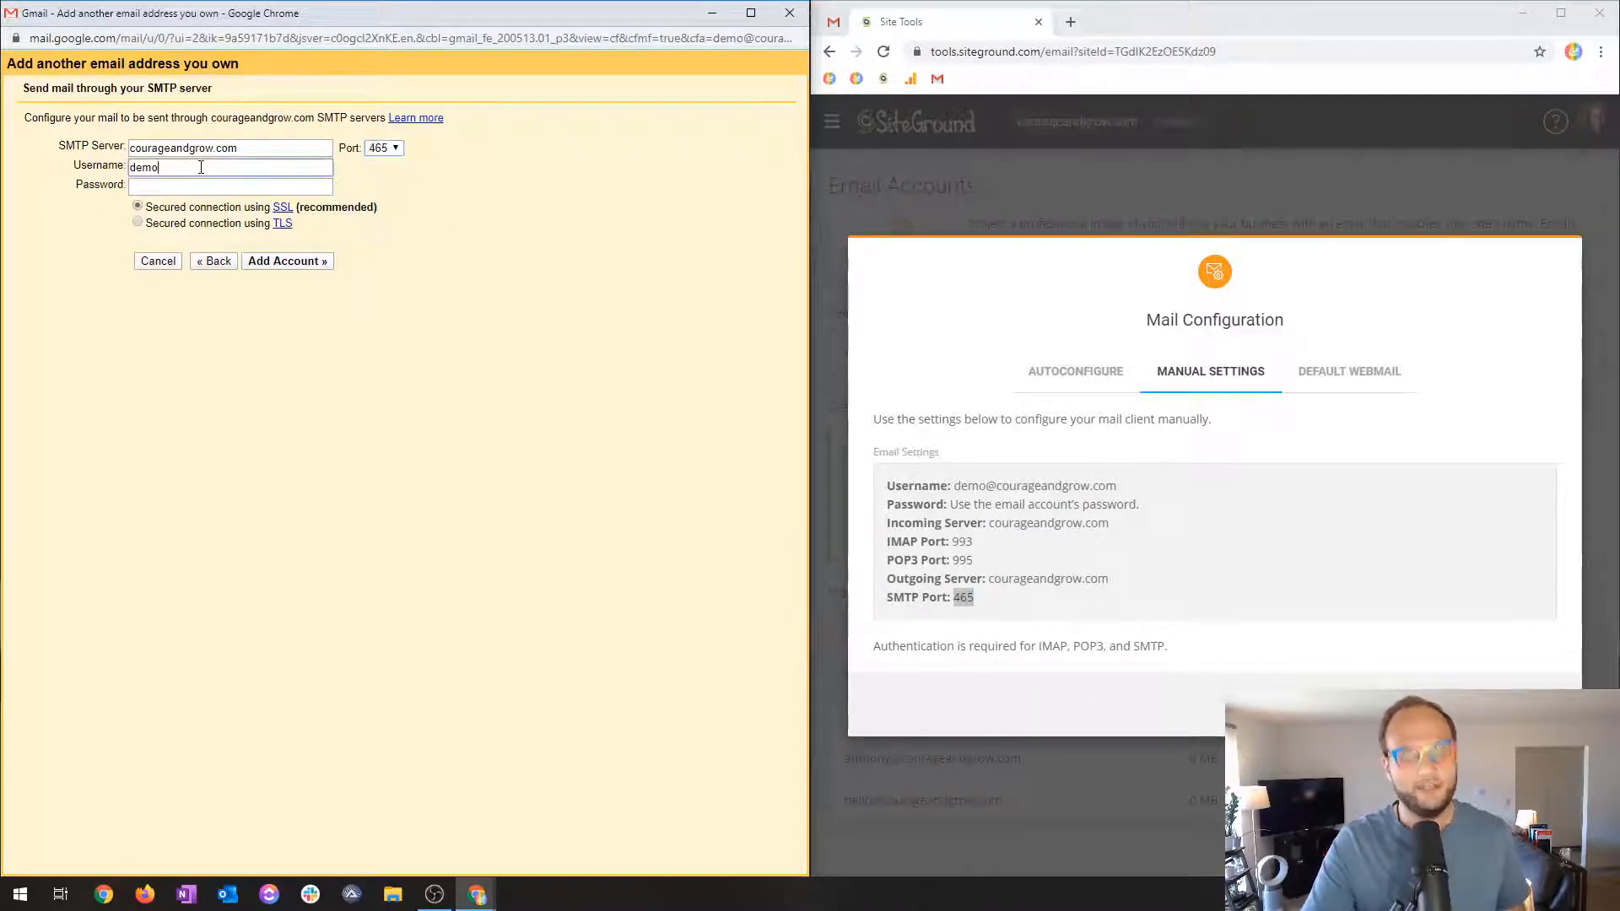
{"action": "type", "text": "@cour"}
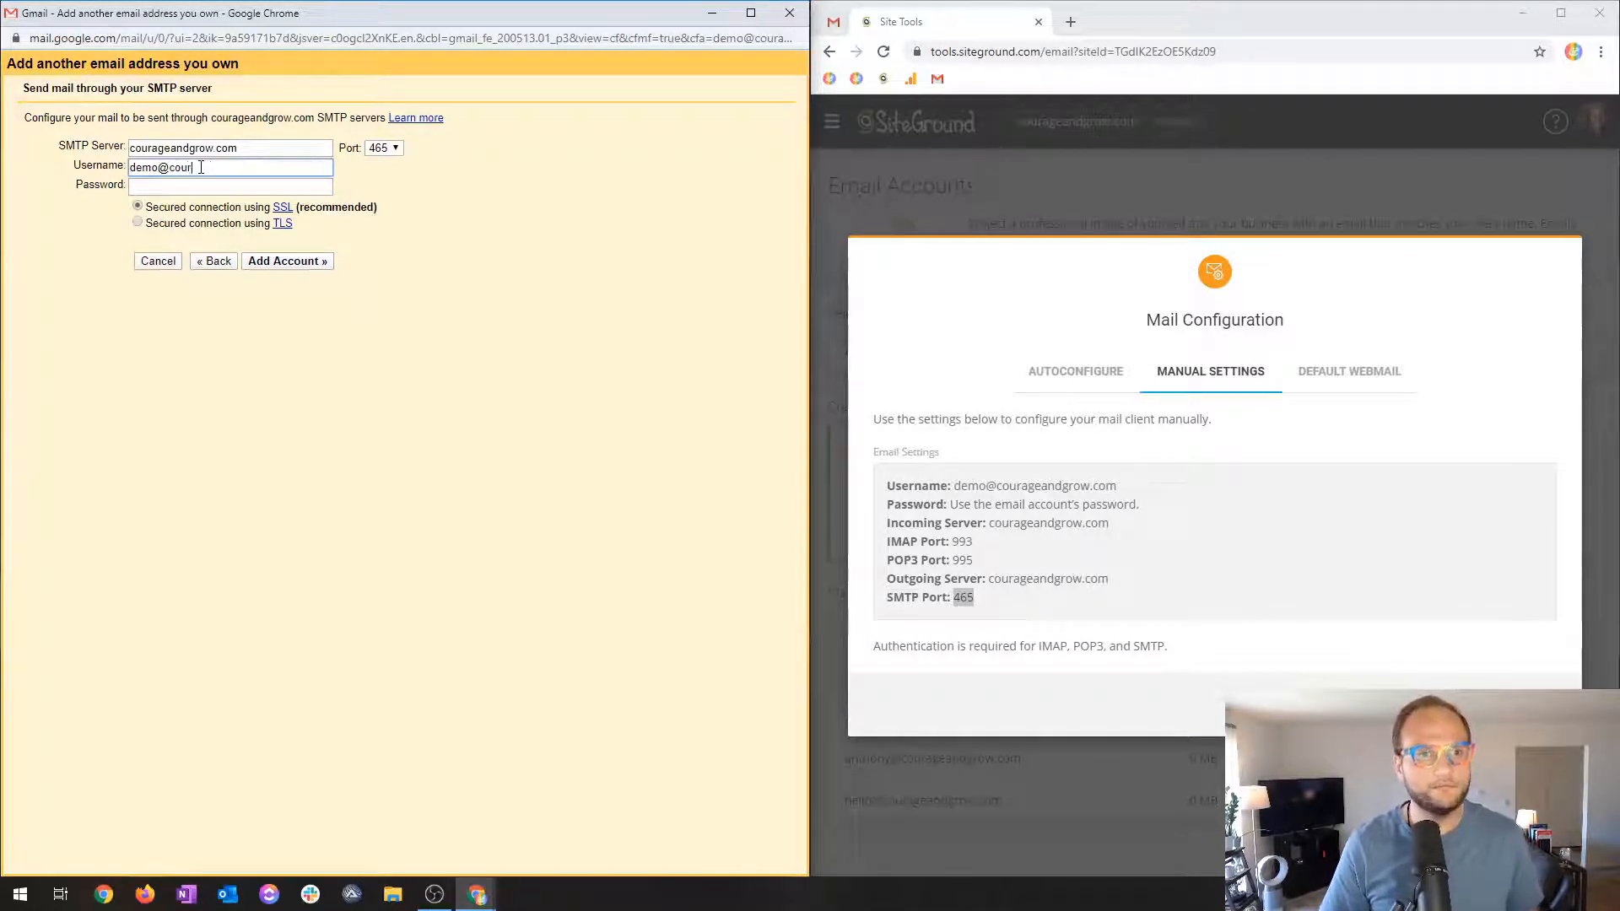
{"action": "type", "text": "ageandgrow.com"}
{"action": "key", "text": "Tab"}
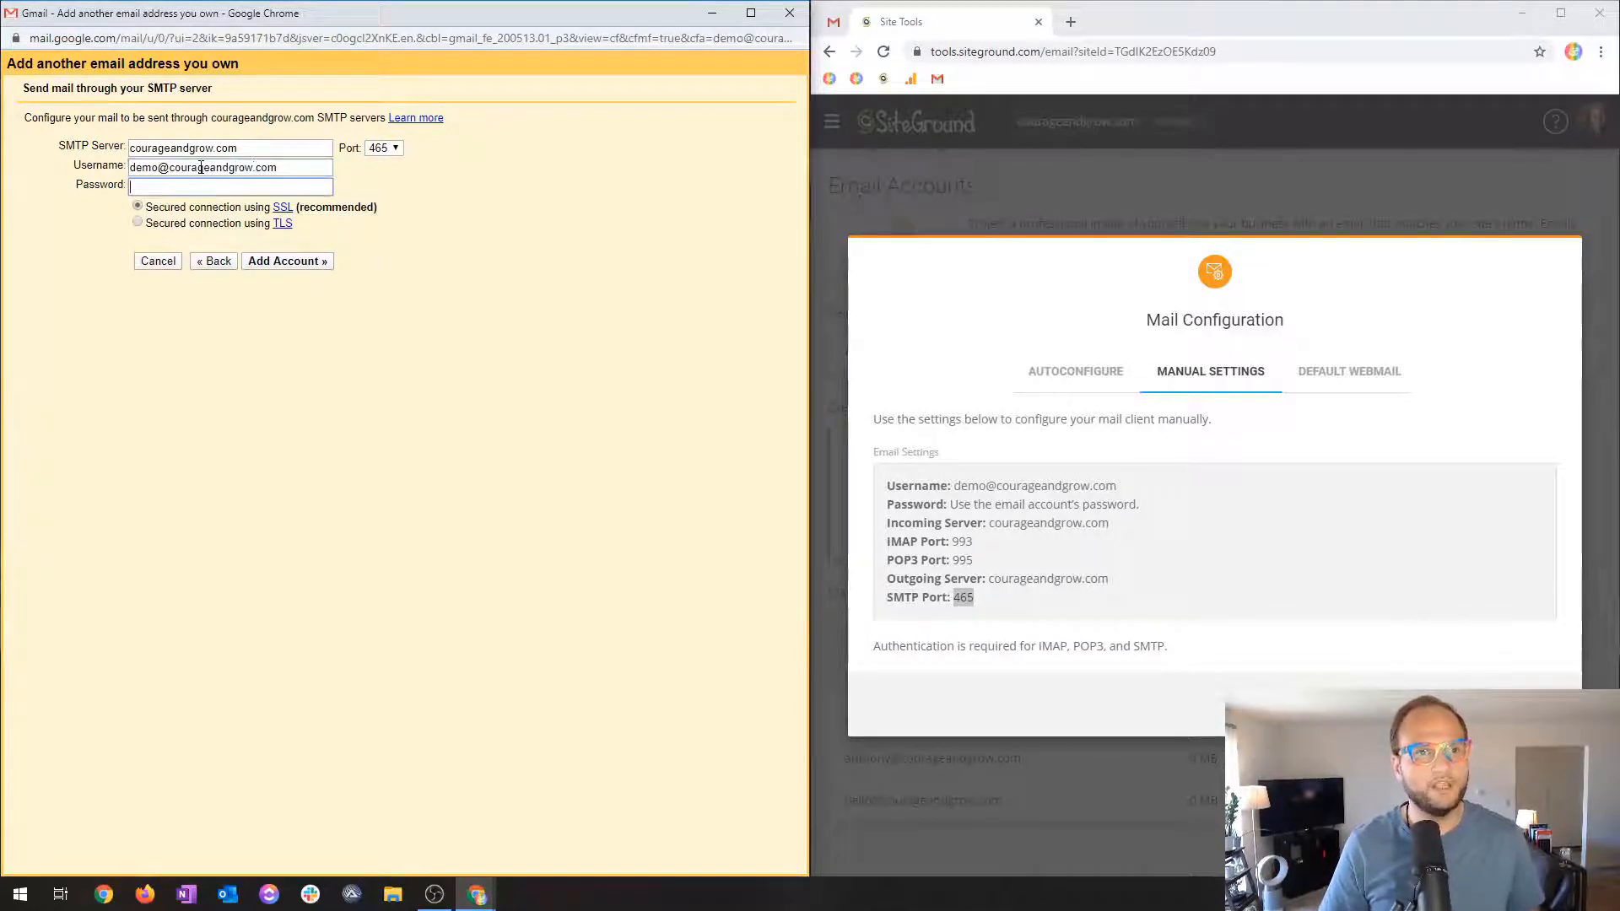
{"action": "type", "text": "•••"}
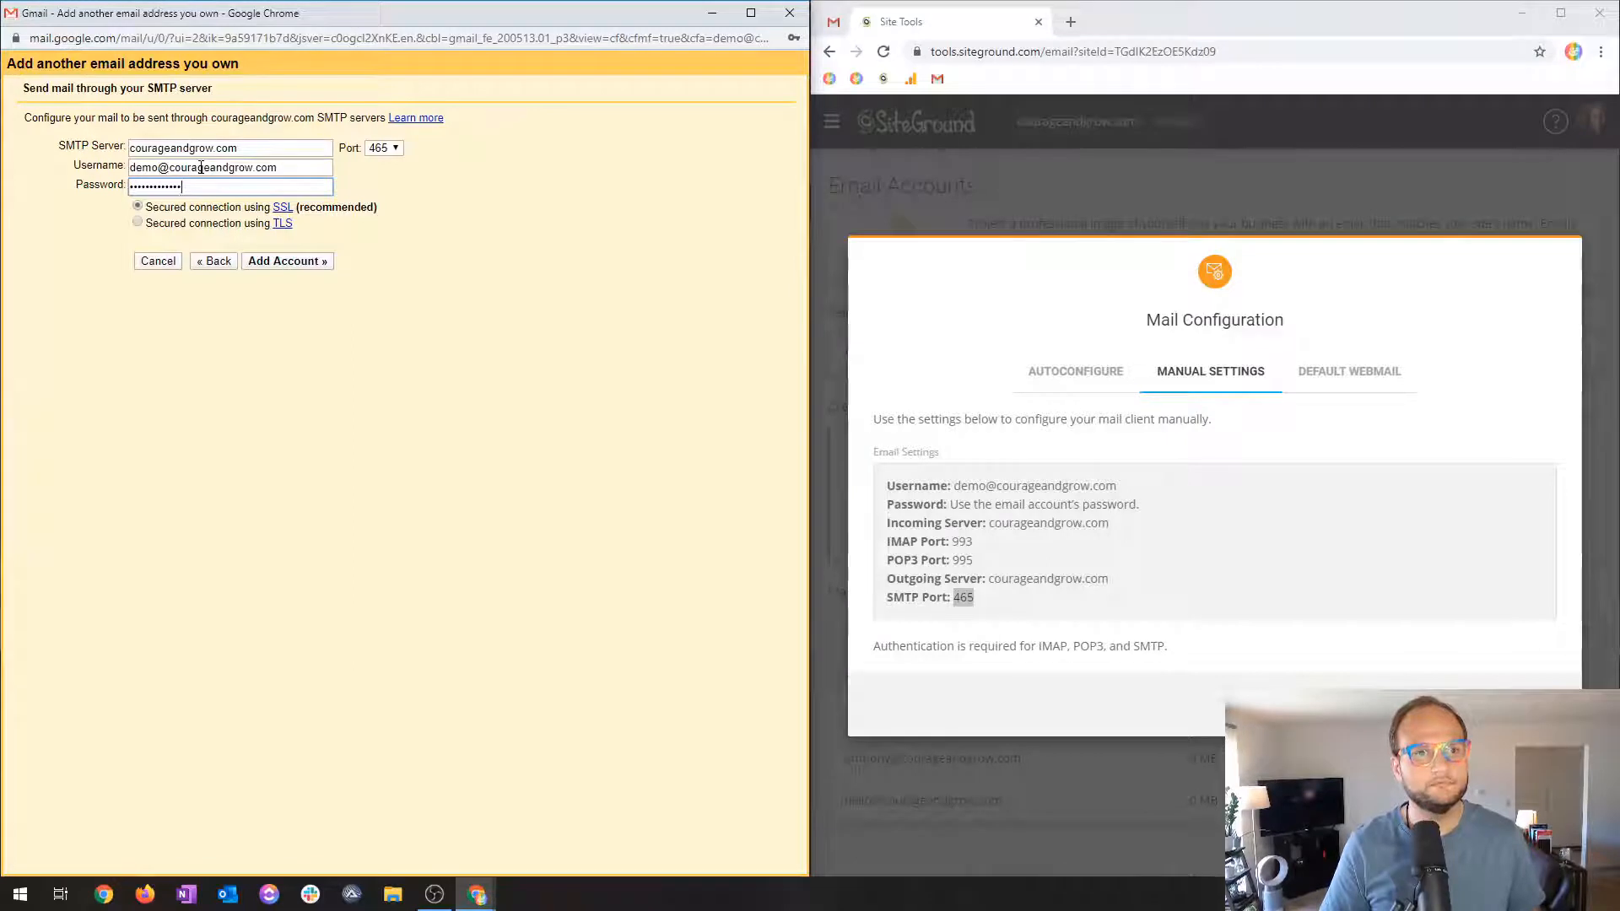
{"action": "type", "text": "•••••••••••••••"}
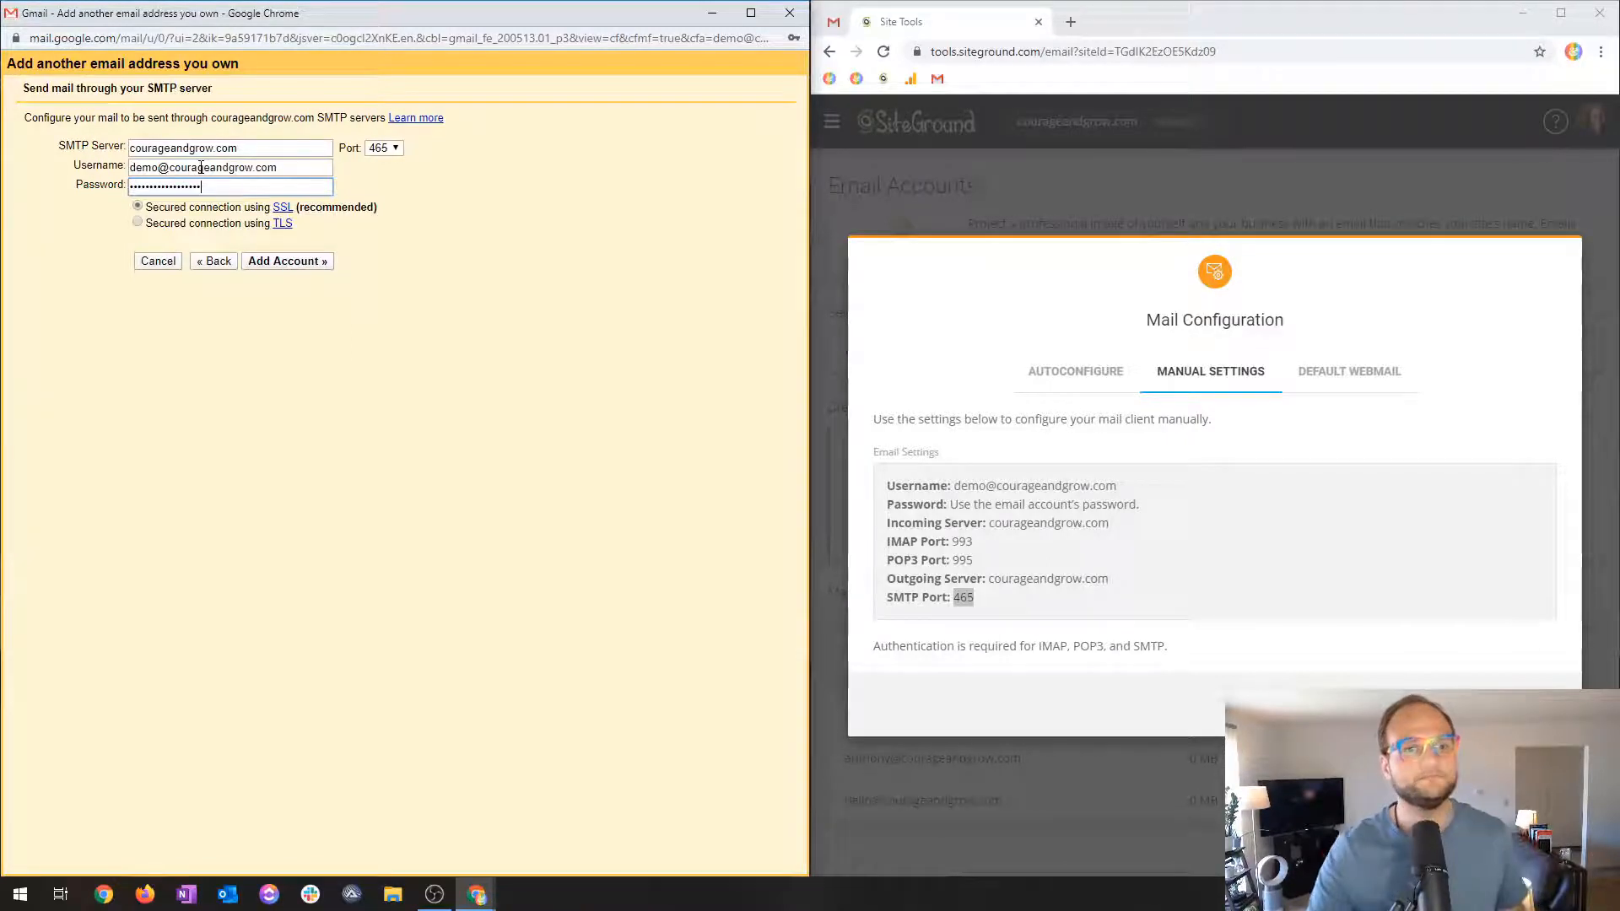
{"action": "left_click", "coordinate": [303, 261]}
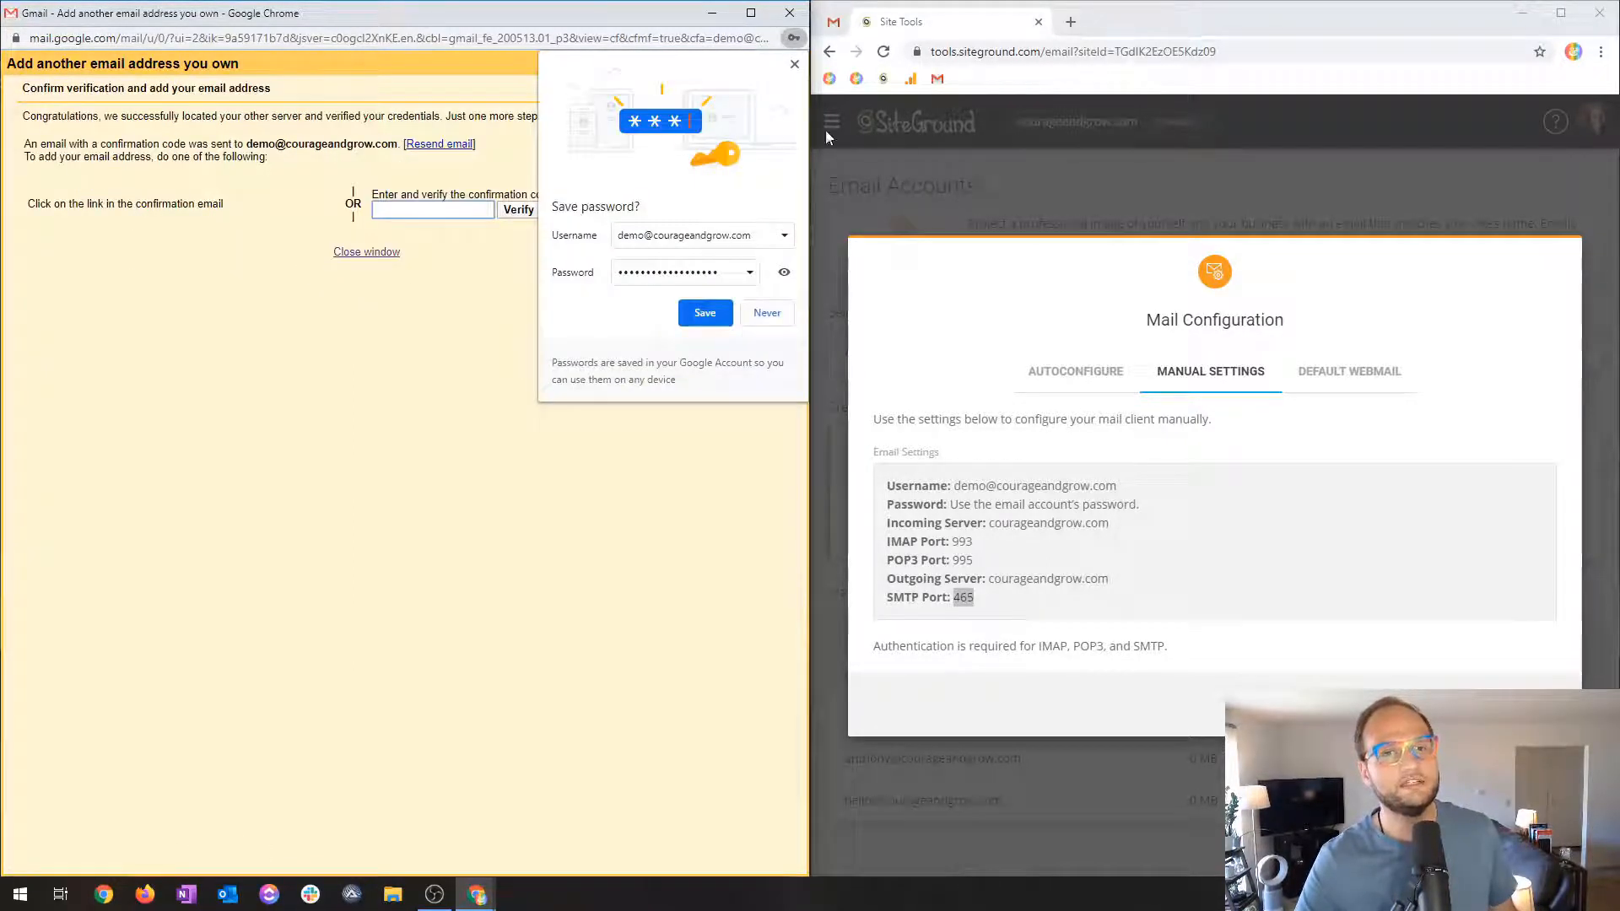
Dismiss Chrome's save-password offer and close SiteGround's Mail Configuration window.
{"action": "left_click", "coordinate": [794, 65]}
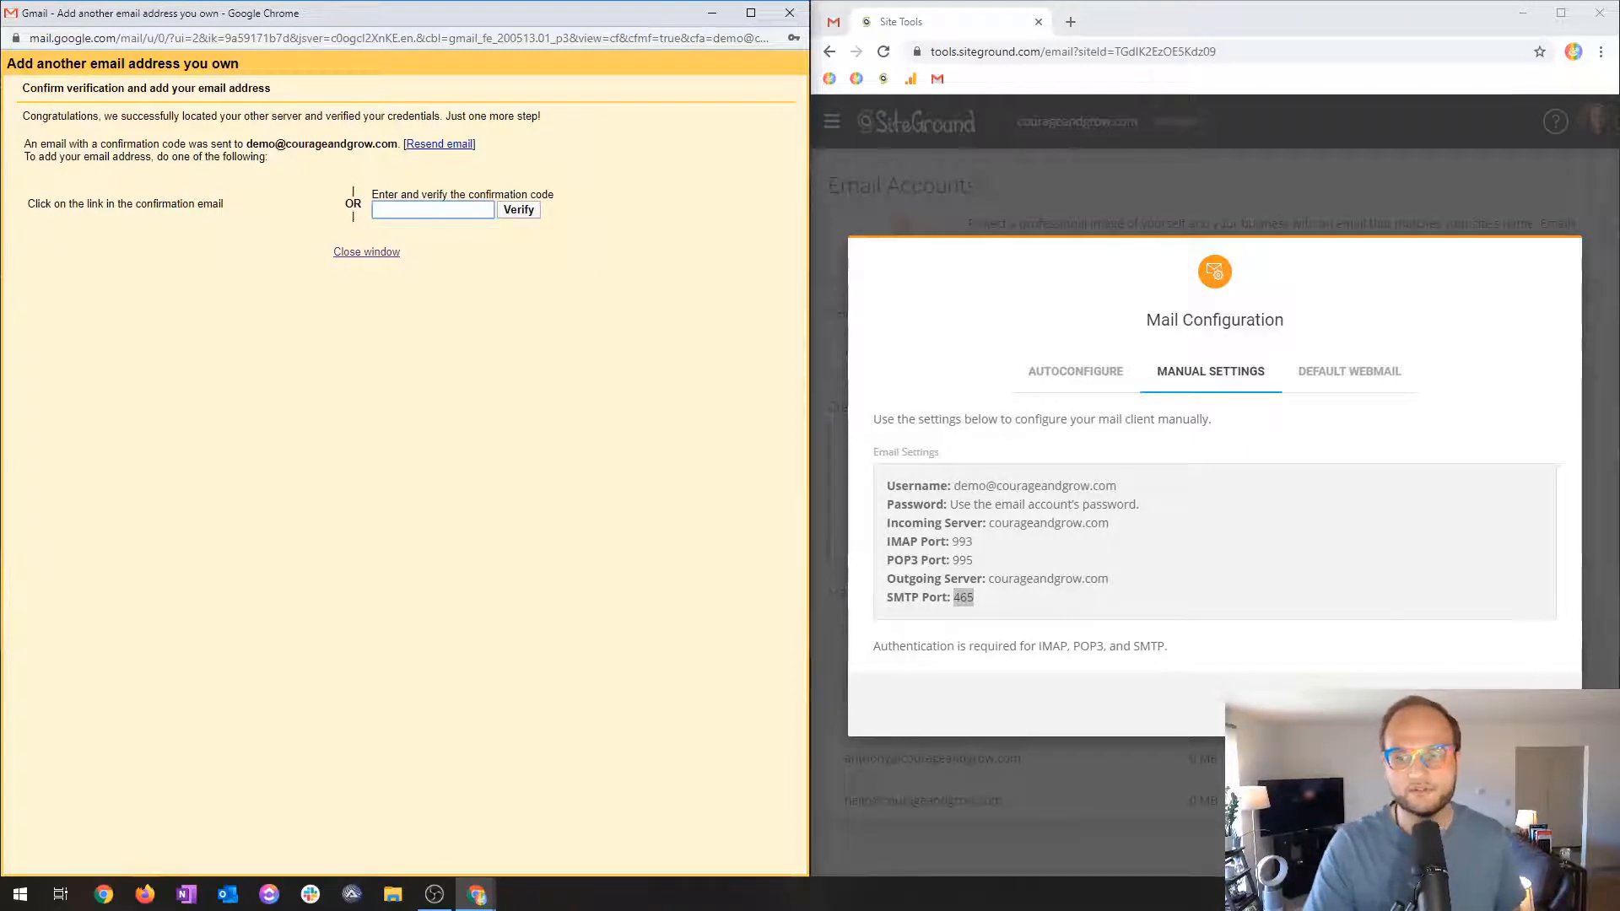
{"action": "left_click", "coordinate": [1536, 705]}
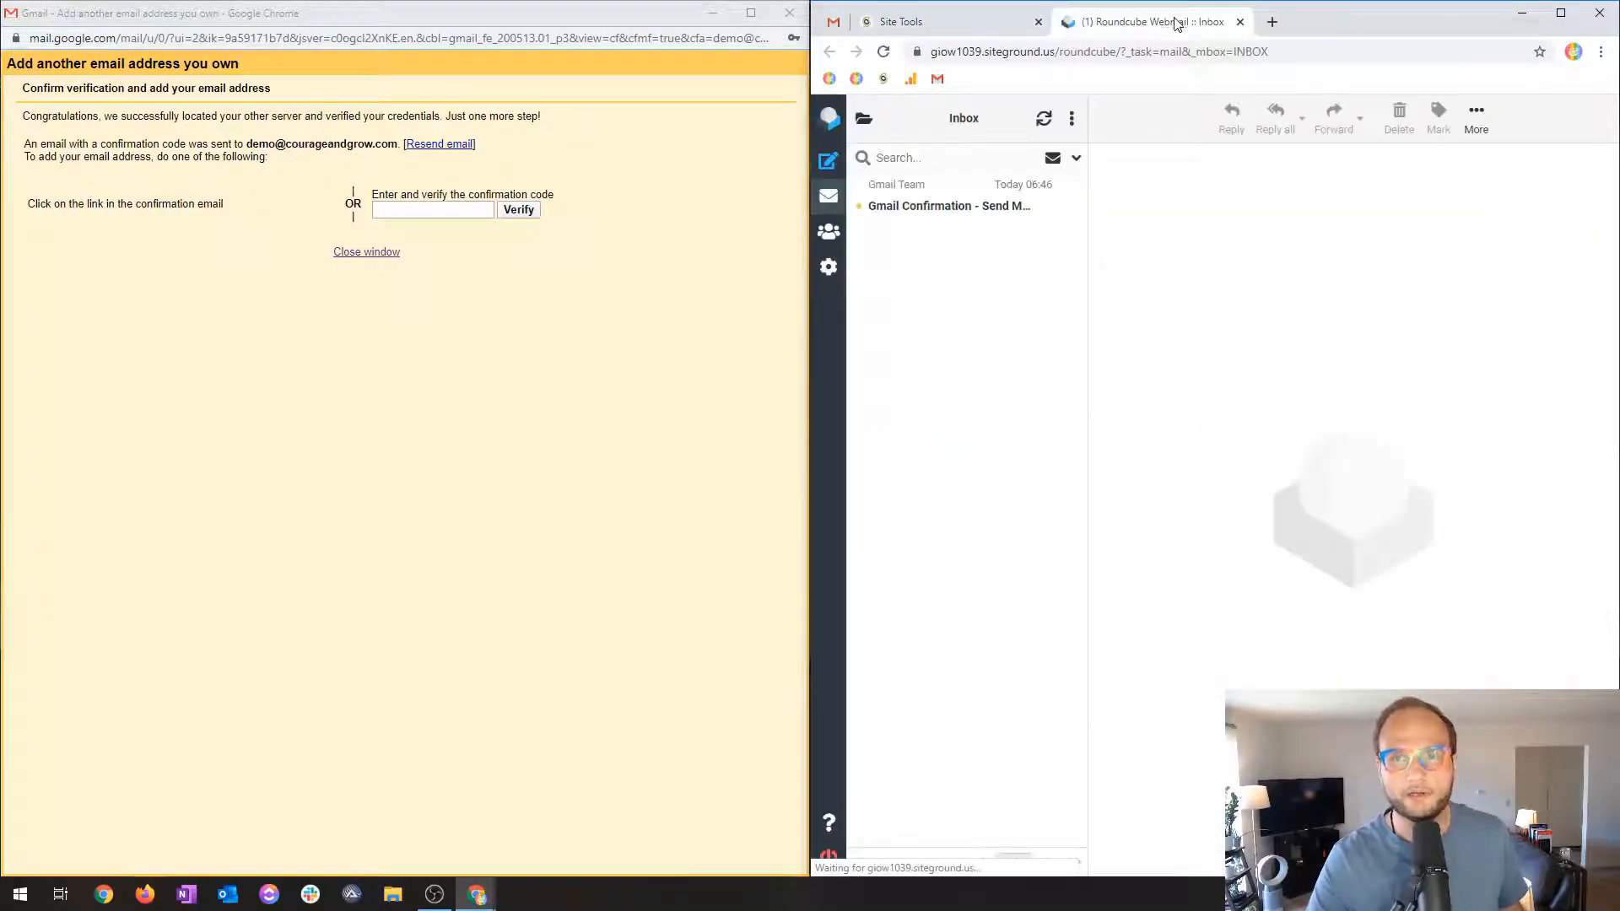
Copy the code from the Gmail Confirmation email into Gmail's confirmation field and verify it.
{"action": "left_click", "coordinate": [935, 201]}
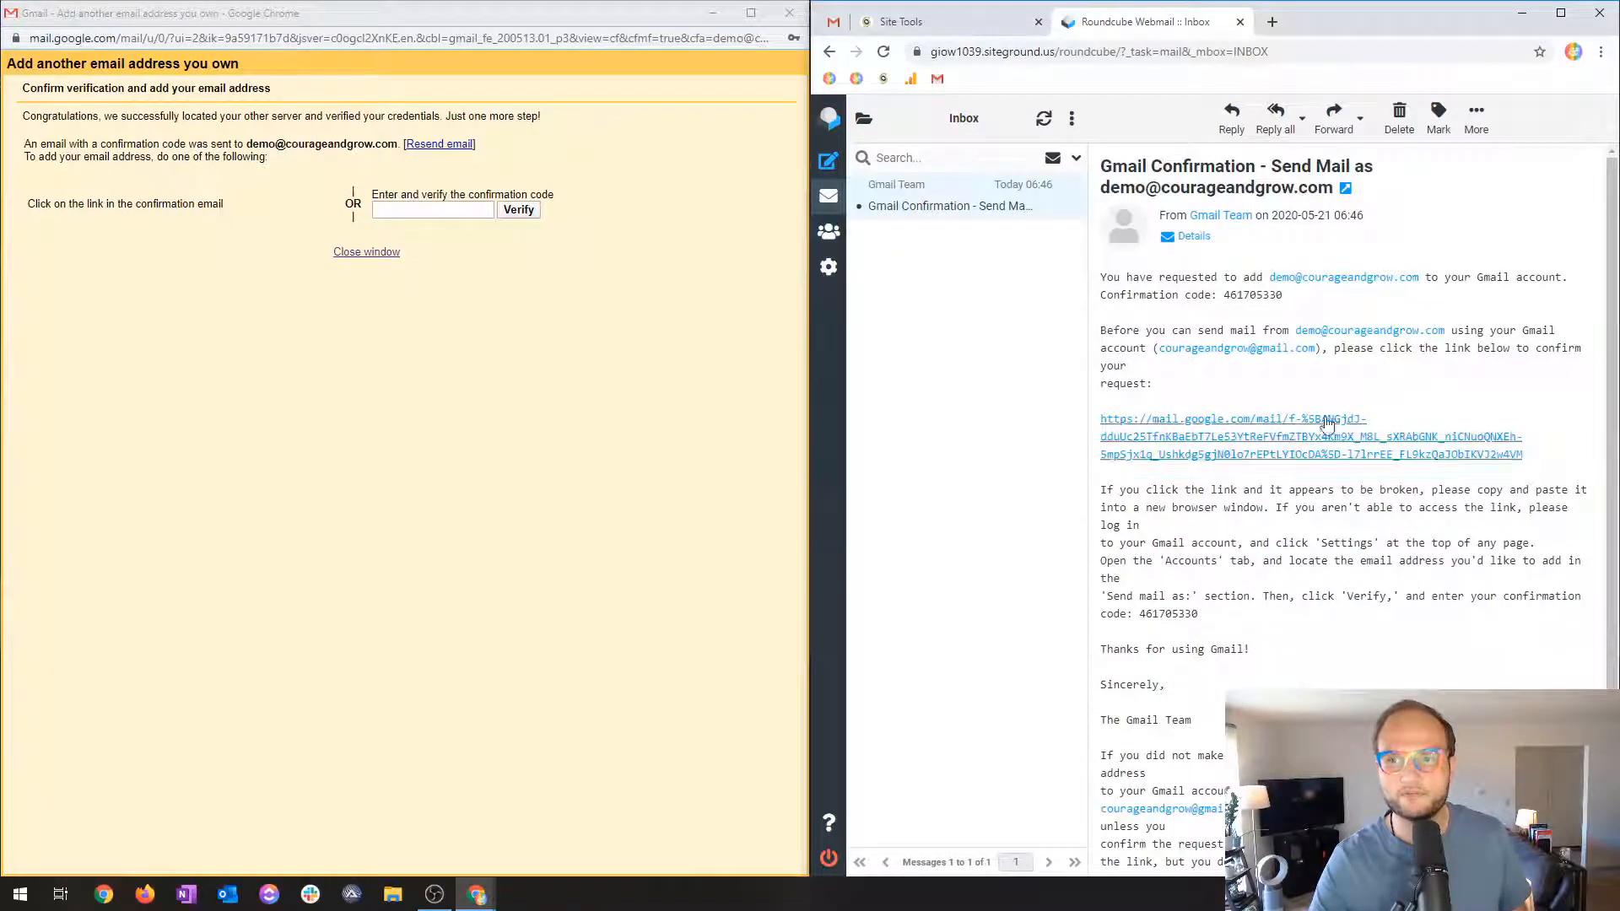
{"action": "double_click", "coordinate": [1266, 294]}
{"action": "key", "text": "ctrl+c"}
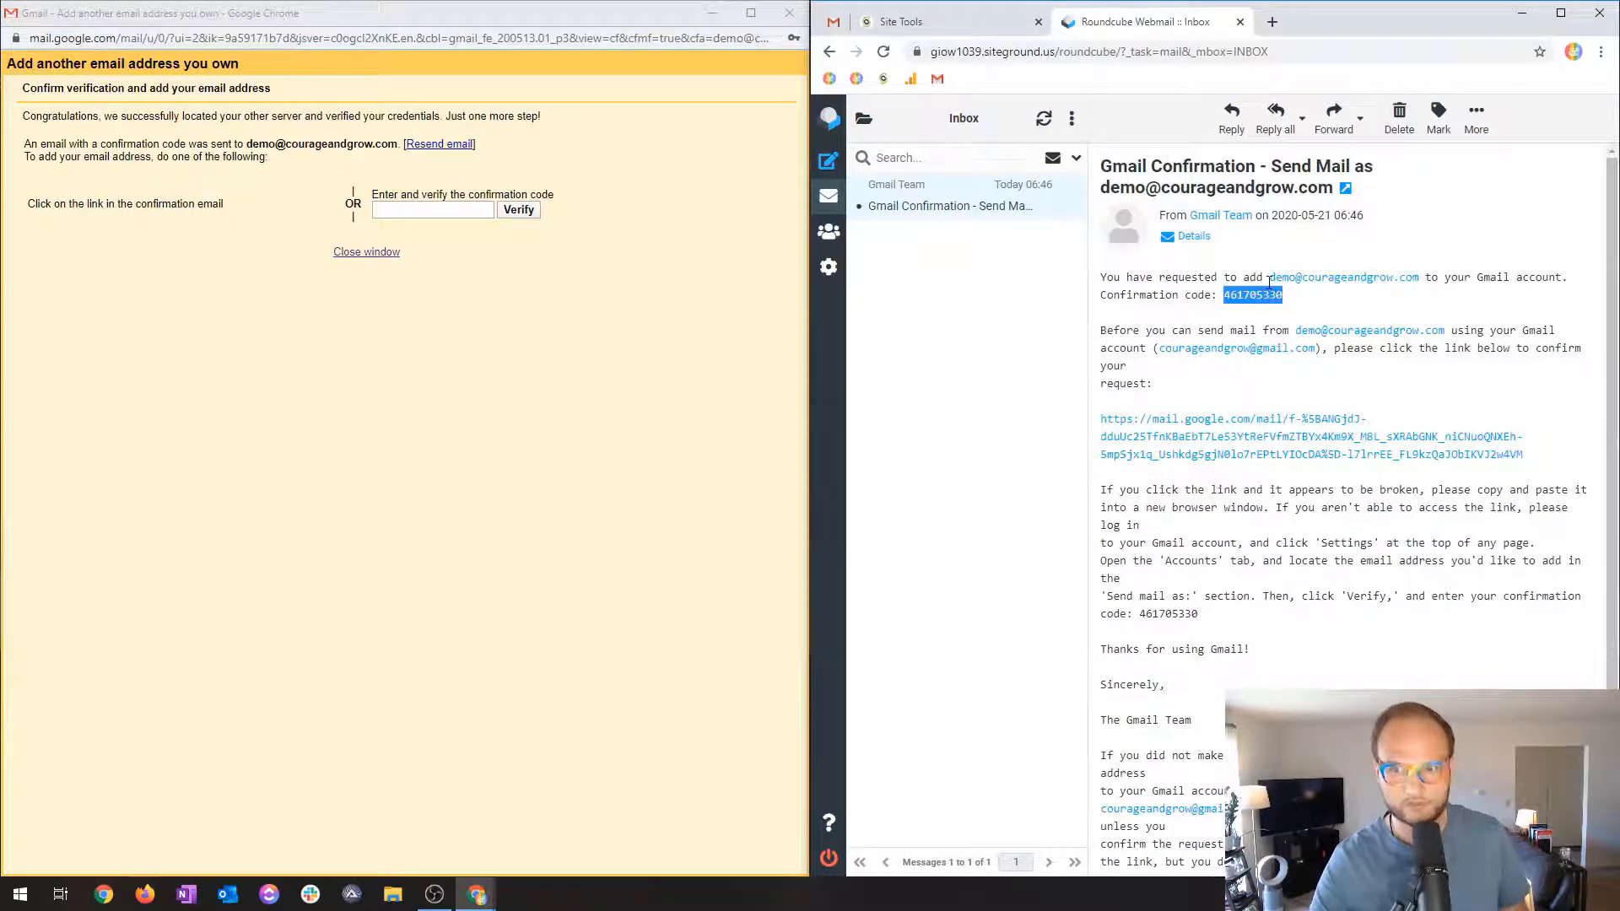
{"action": "left_click", "coordinate": [457, 211]}
{"action": "key", "text": "ctrl+v"}
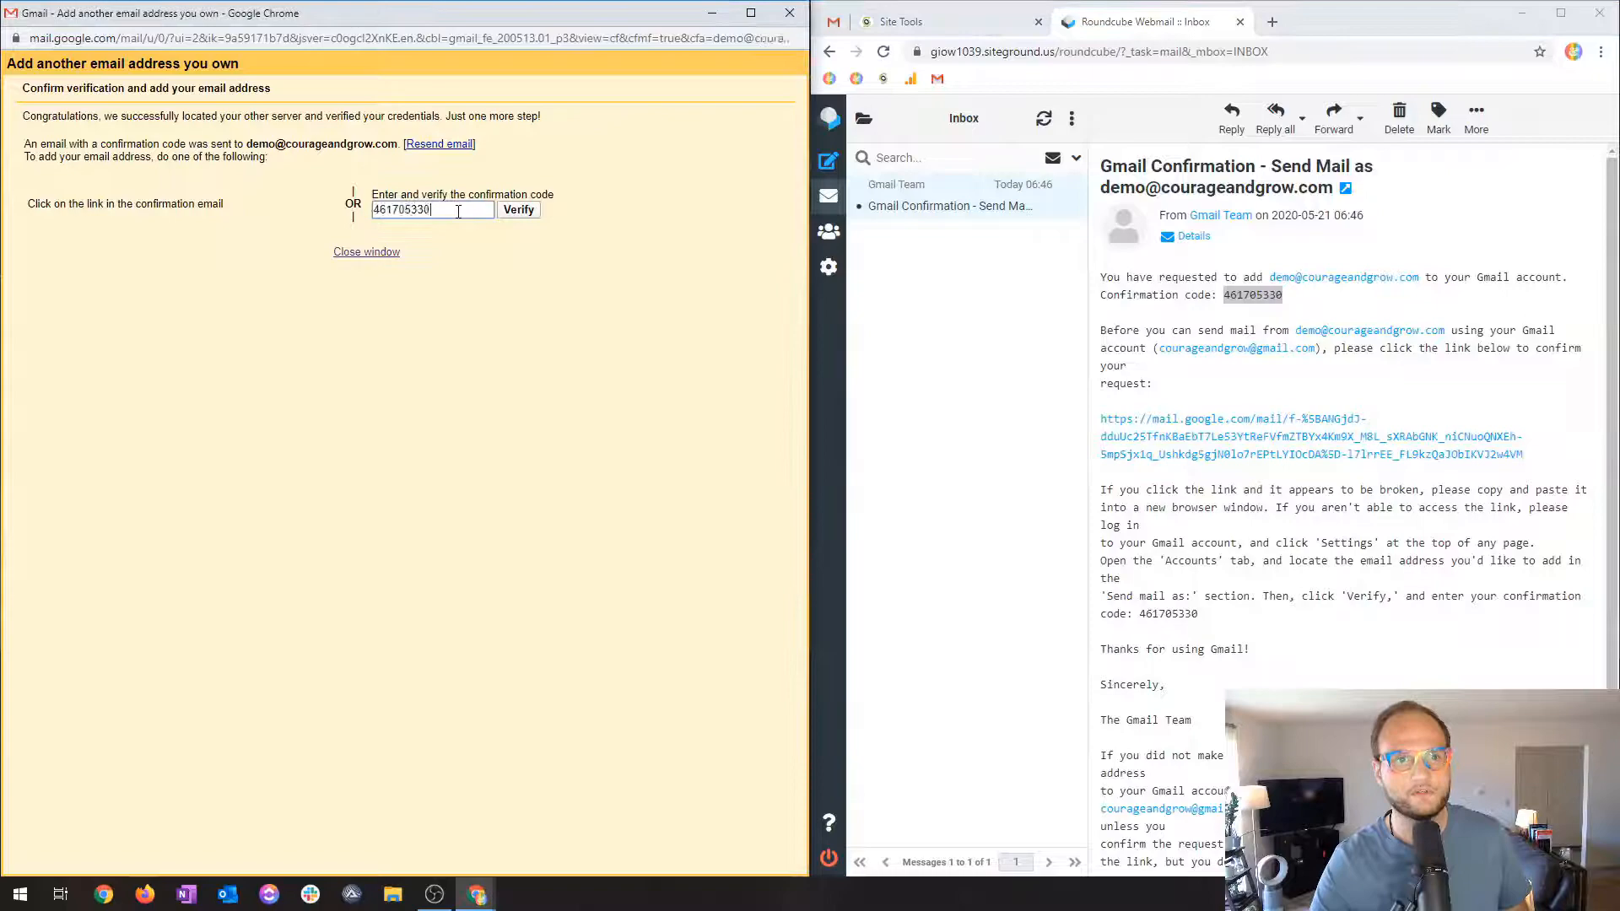
{"action": "left_click", "coordinate": [536, 210]}
Maximize the browser and return to the Gmail settings page.
{"action": "left_click_drag", "start_coordinate": [1336, 29], "coordinate": [1089, 1]}
{"action": "left_click", "coordinate": [23, 16]}
{"action": "scroll", "coordinate": [730, 357], "scroll_direction": "up", "scroll_amount": 3}
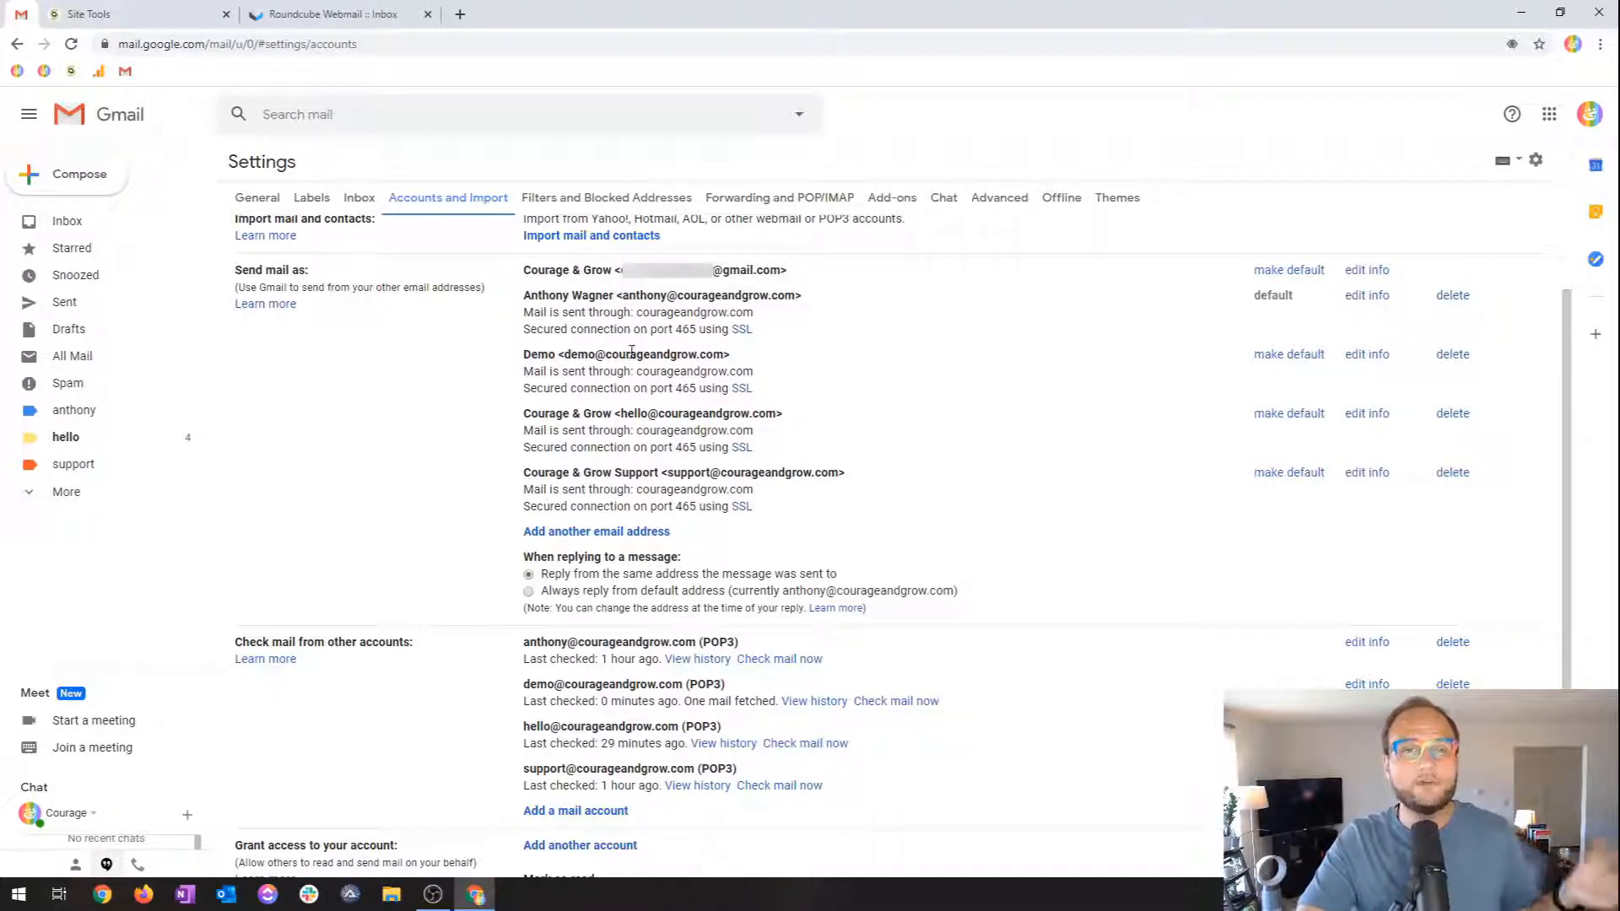
{"action": "double_click", "coordinate": [641, 389]}
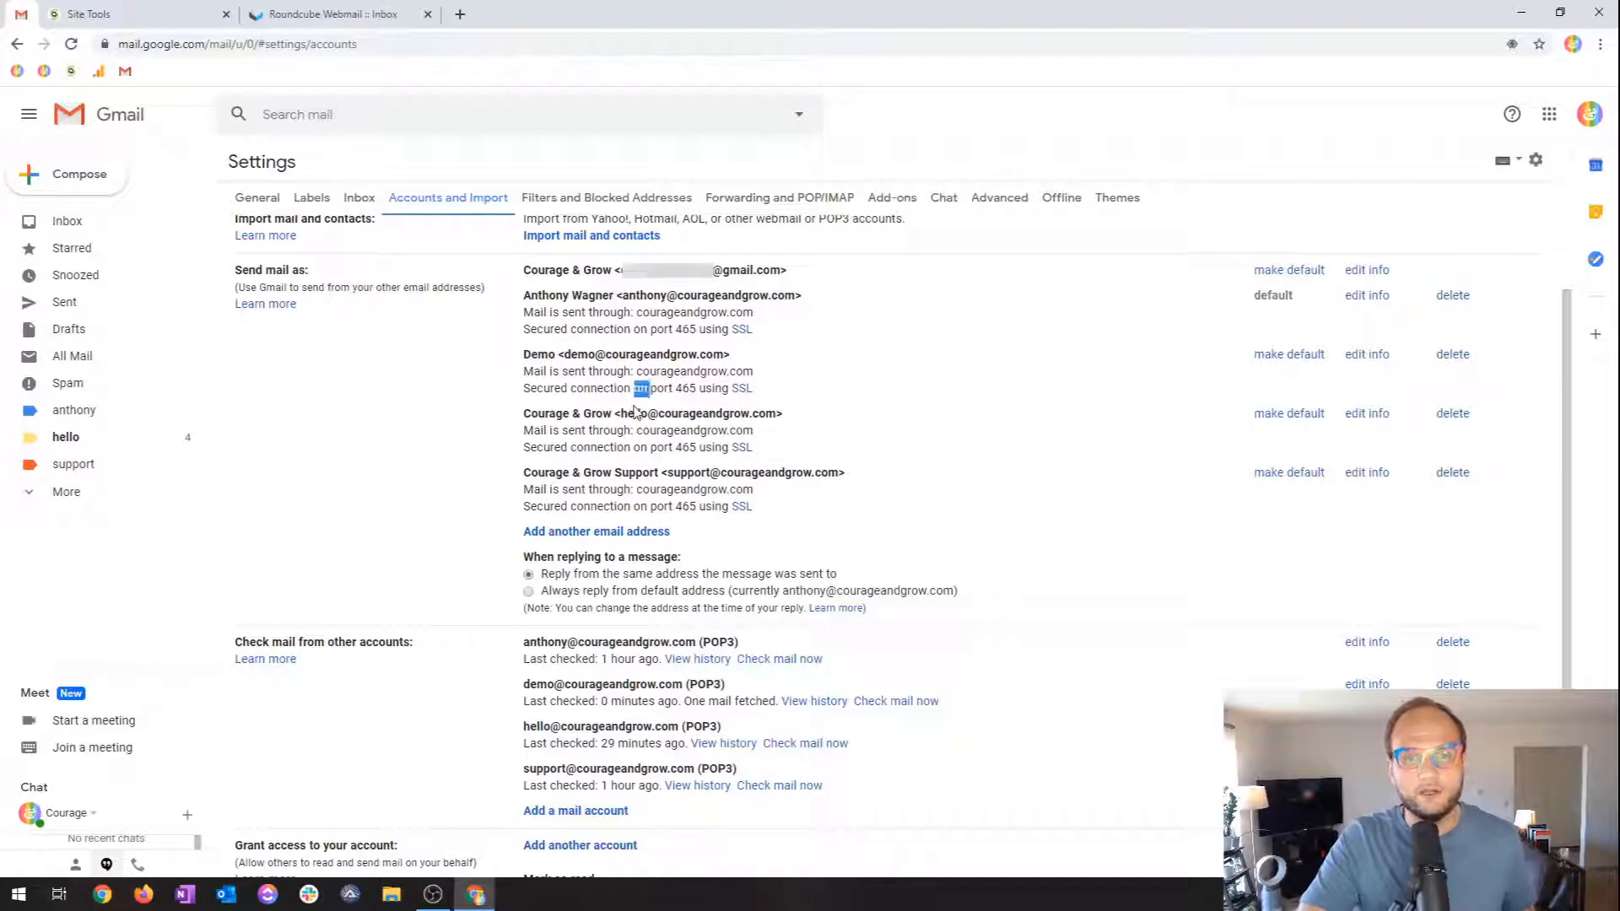
{"action": "double_click", "coordinate": [634, 413]}
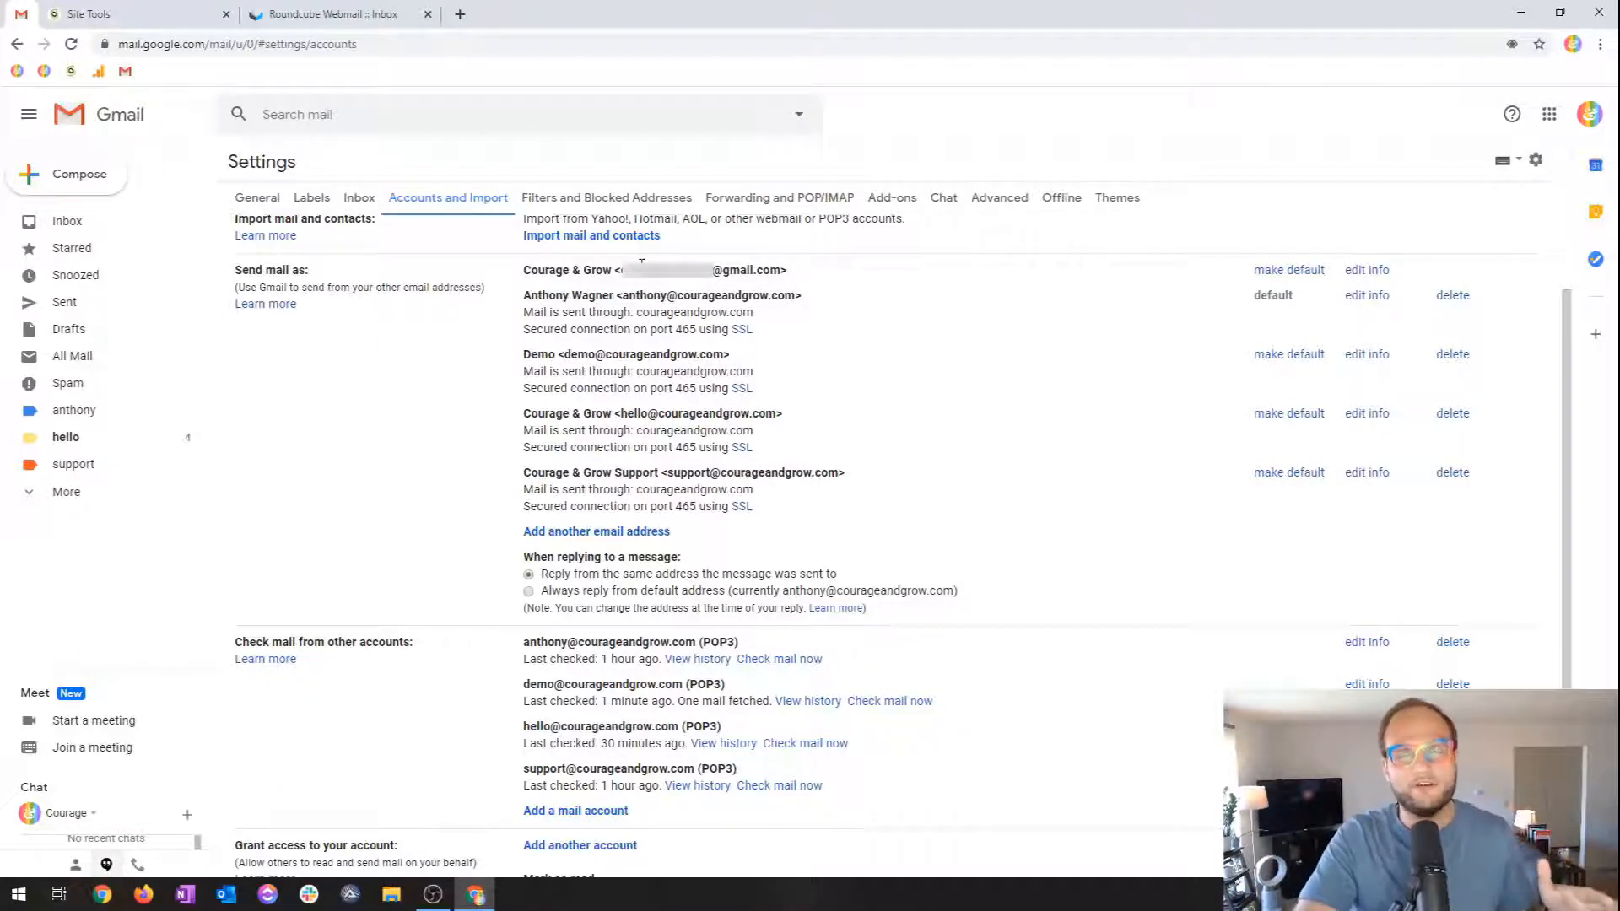
{"action": "double_click", "coordinate": [689, 475]}
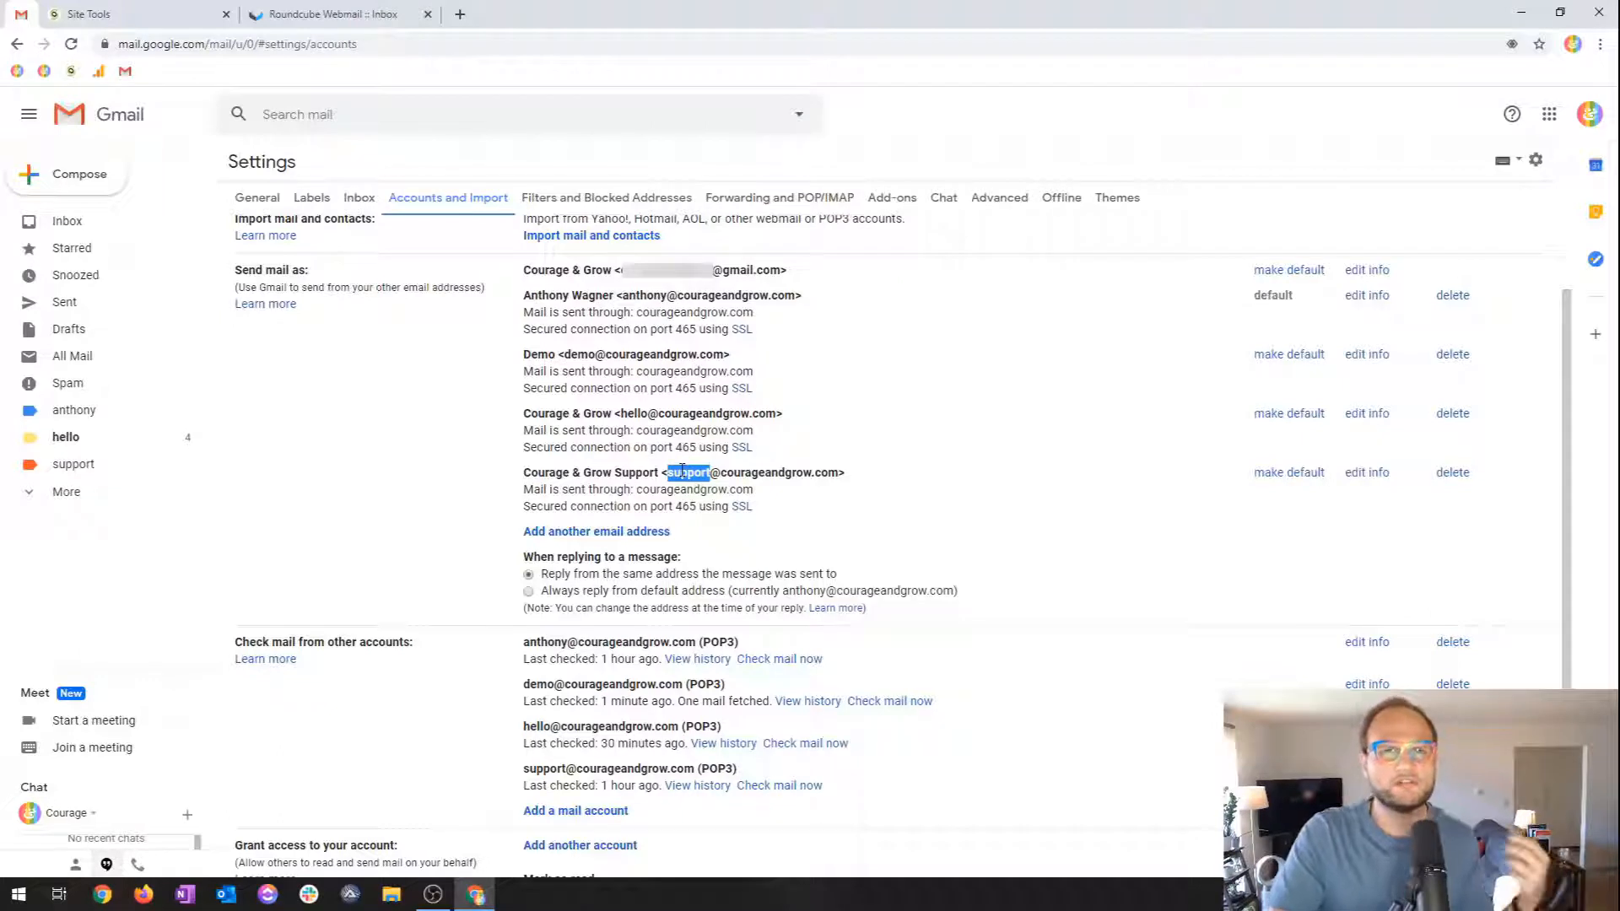
{"action": "left_click", "coordinate": [646, 413]}
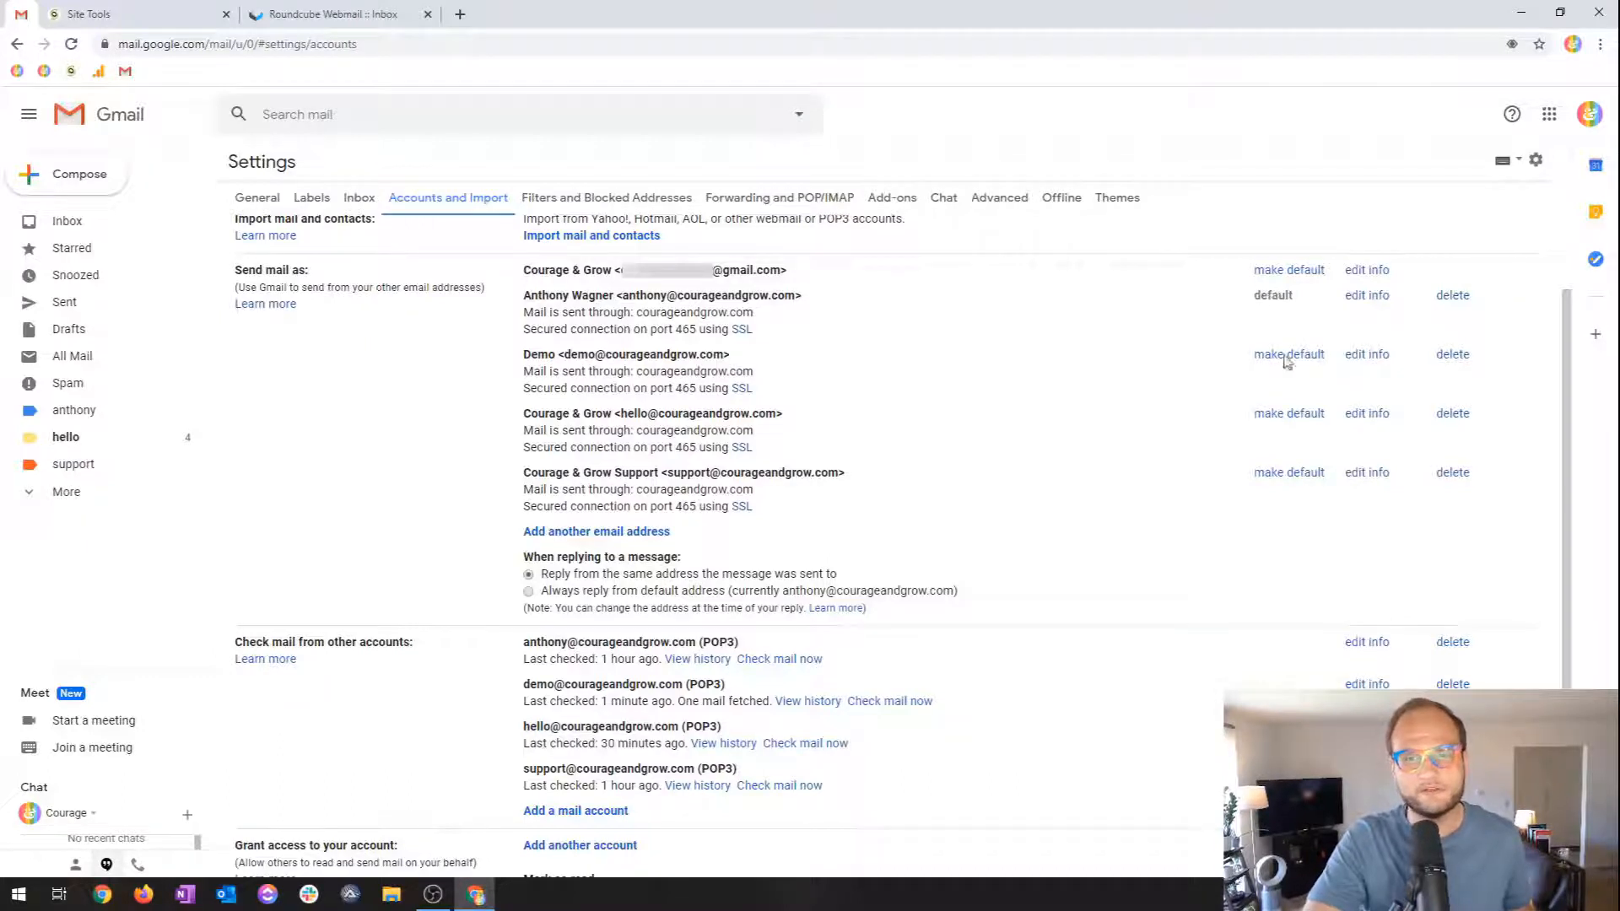
{"action": "scroll", "coordinate": [528, 455], "scroll_direction": "down", "scroll_amount": 1}
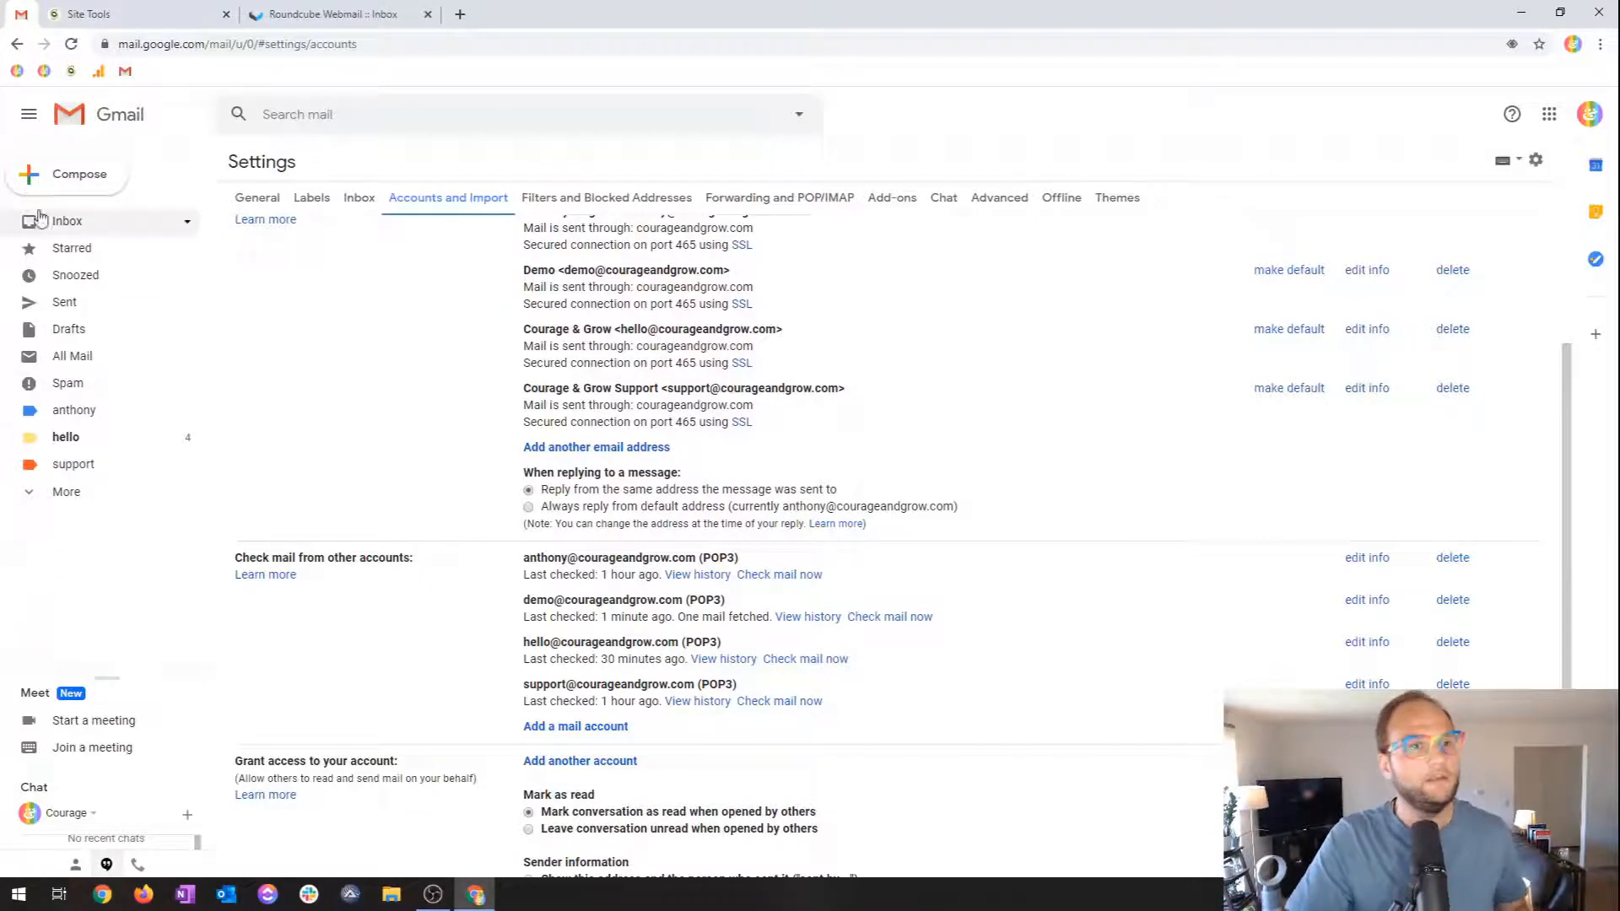
Start a new Gmail message and show its list of sender addresses.
{"action": "left_click", "coordinate": [77, 183]}
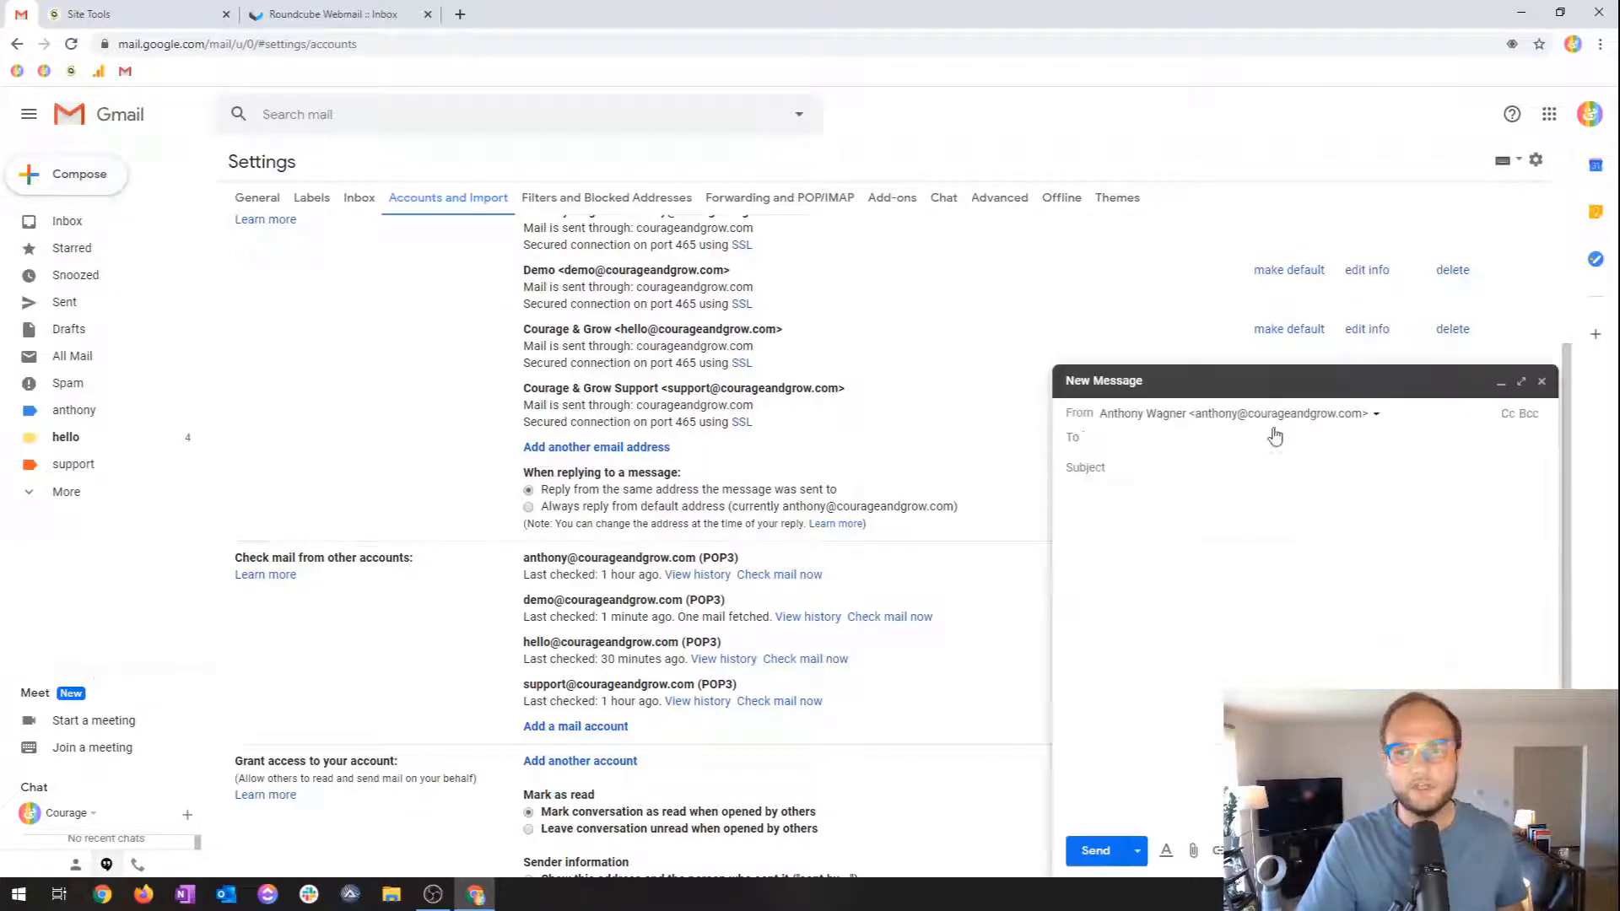
{"action": "left_click", "coordinate": [1162, 416]}
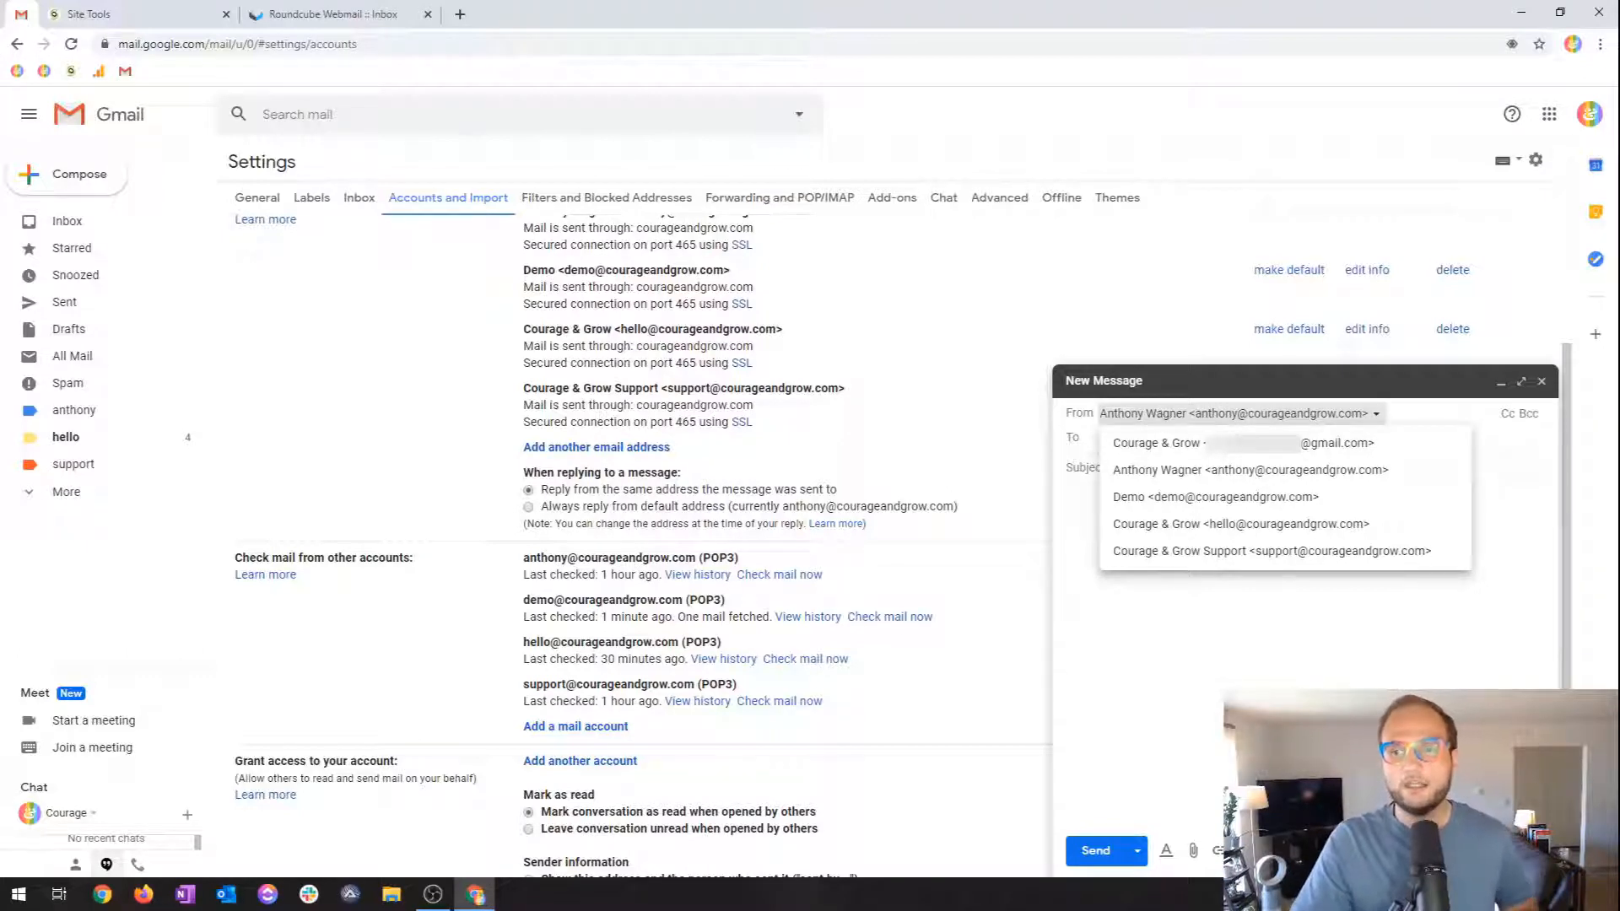
Pick Demo as sender, replace that draft with a fresh message, then go to SiteGround's email accounts list.
{"action": "left_click", "coordinate": [1395, 497]}
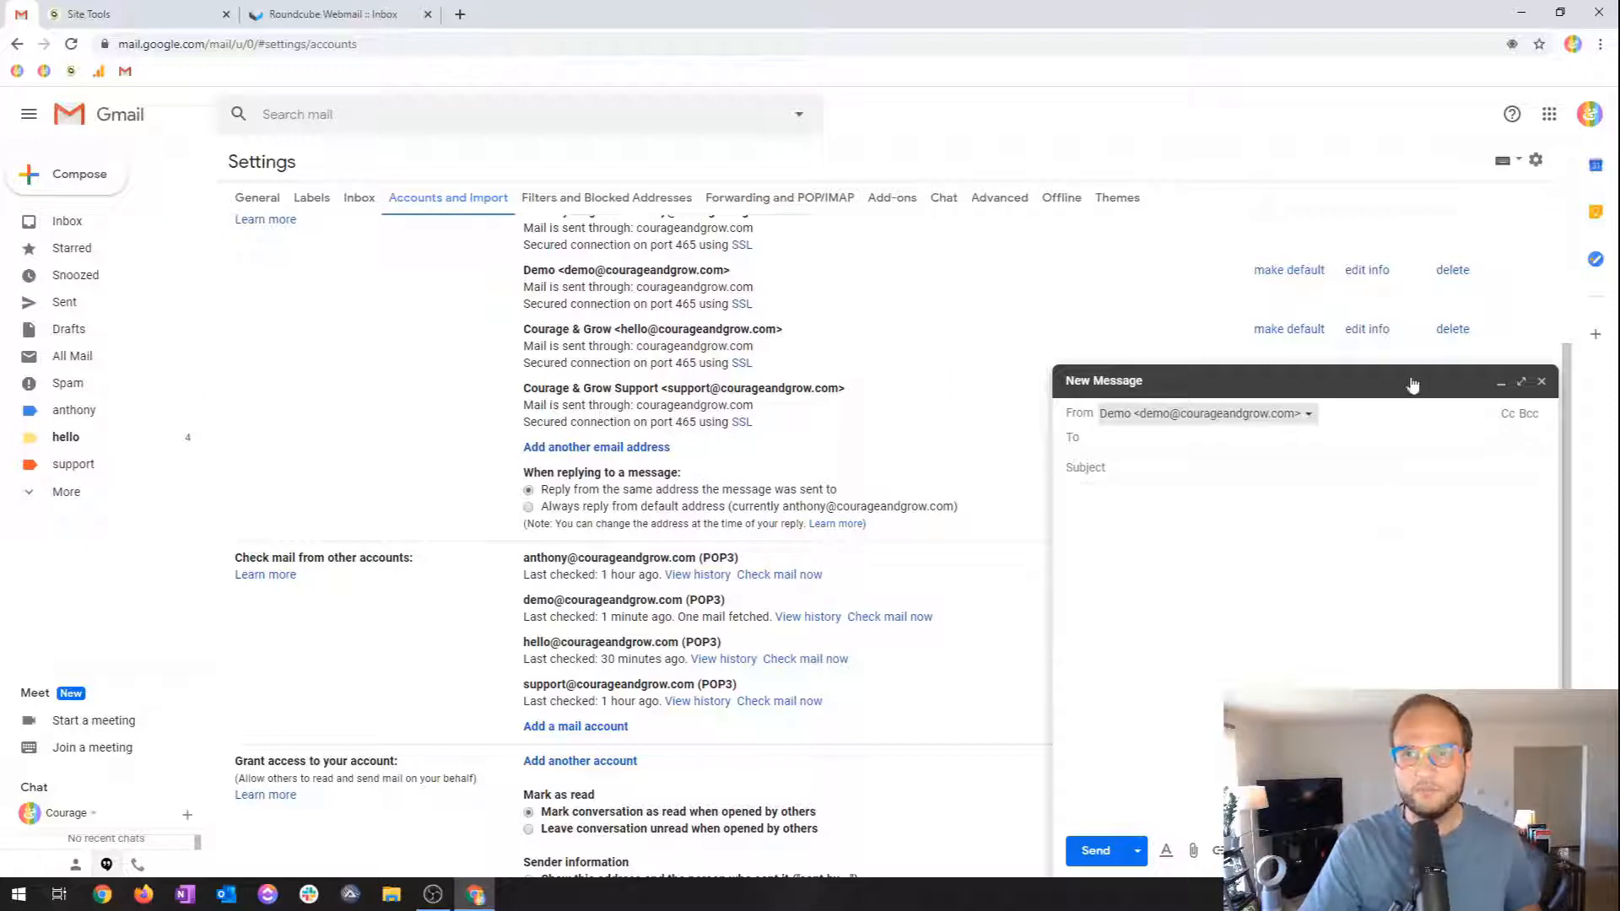
{"action": "left_click", "coordinate": [1541, 380]}
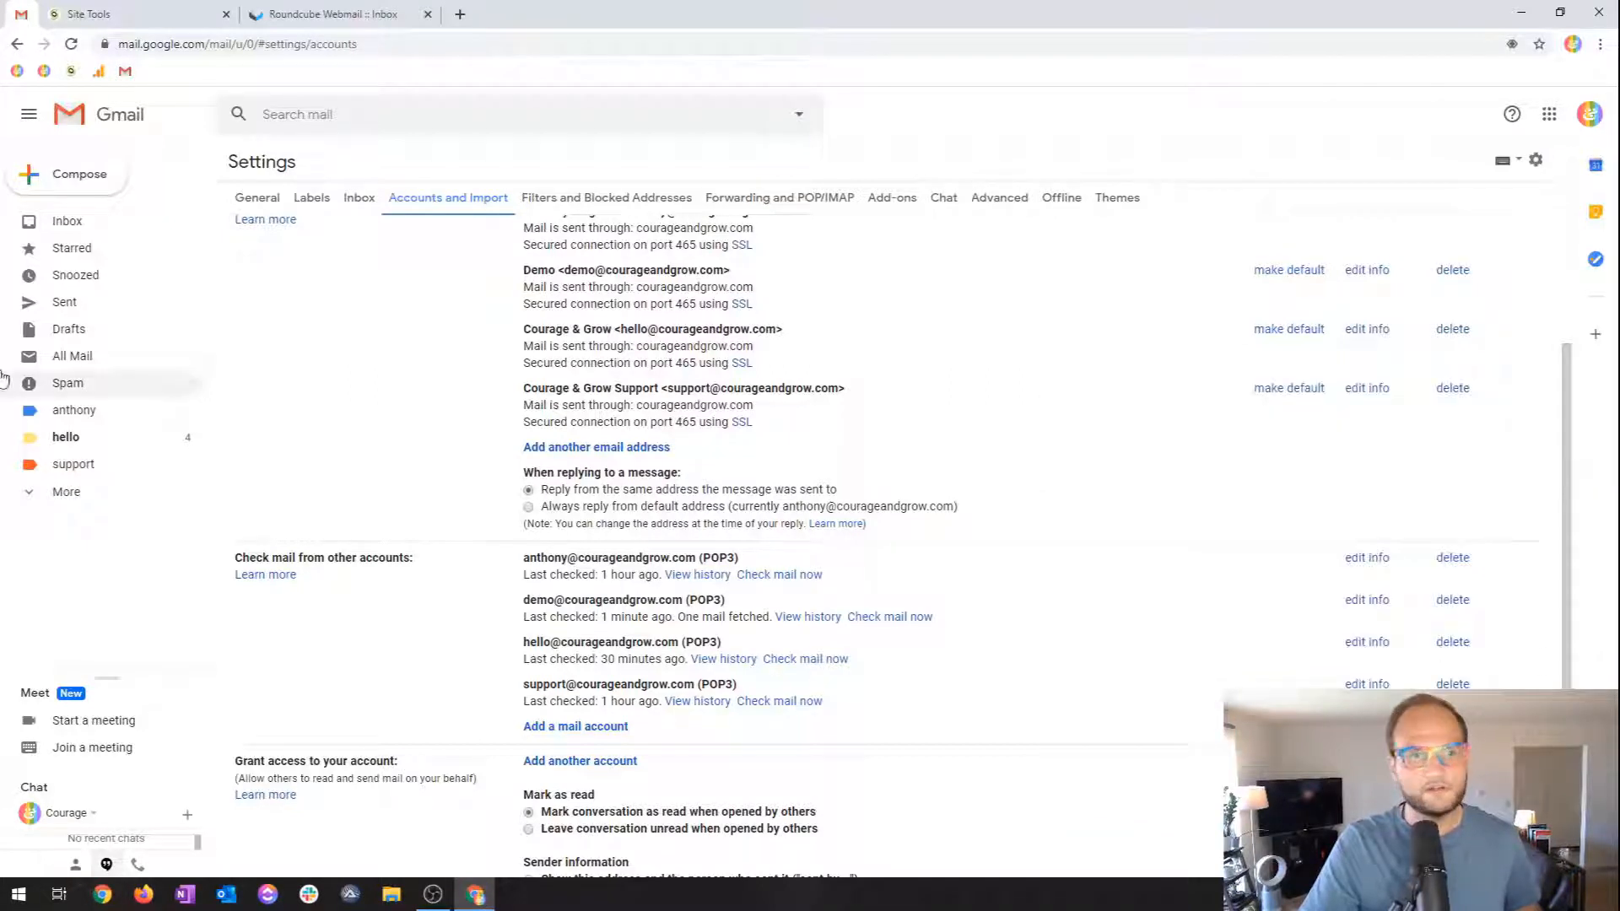
{"action": "left_click", "coordinate": [75, 174]}
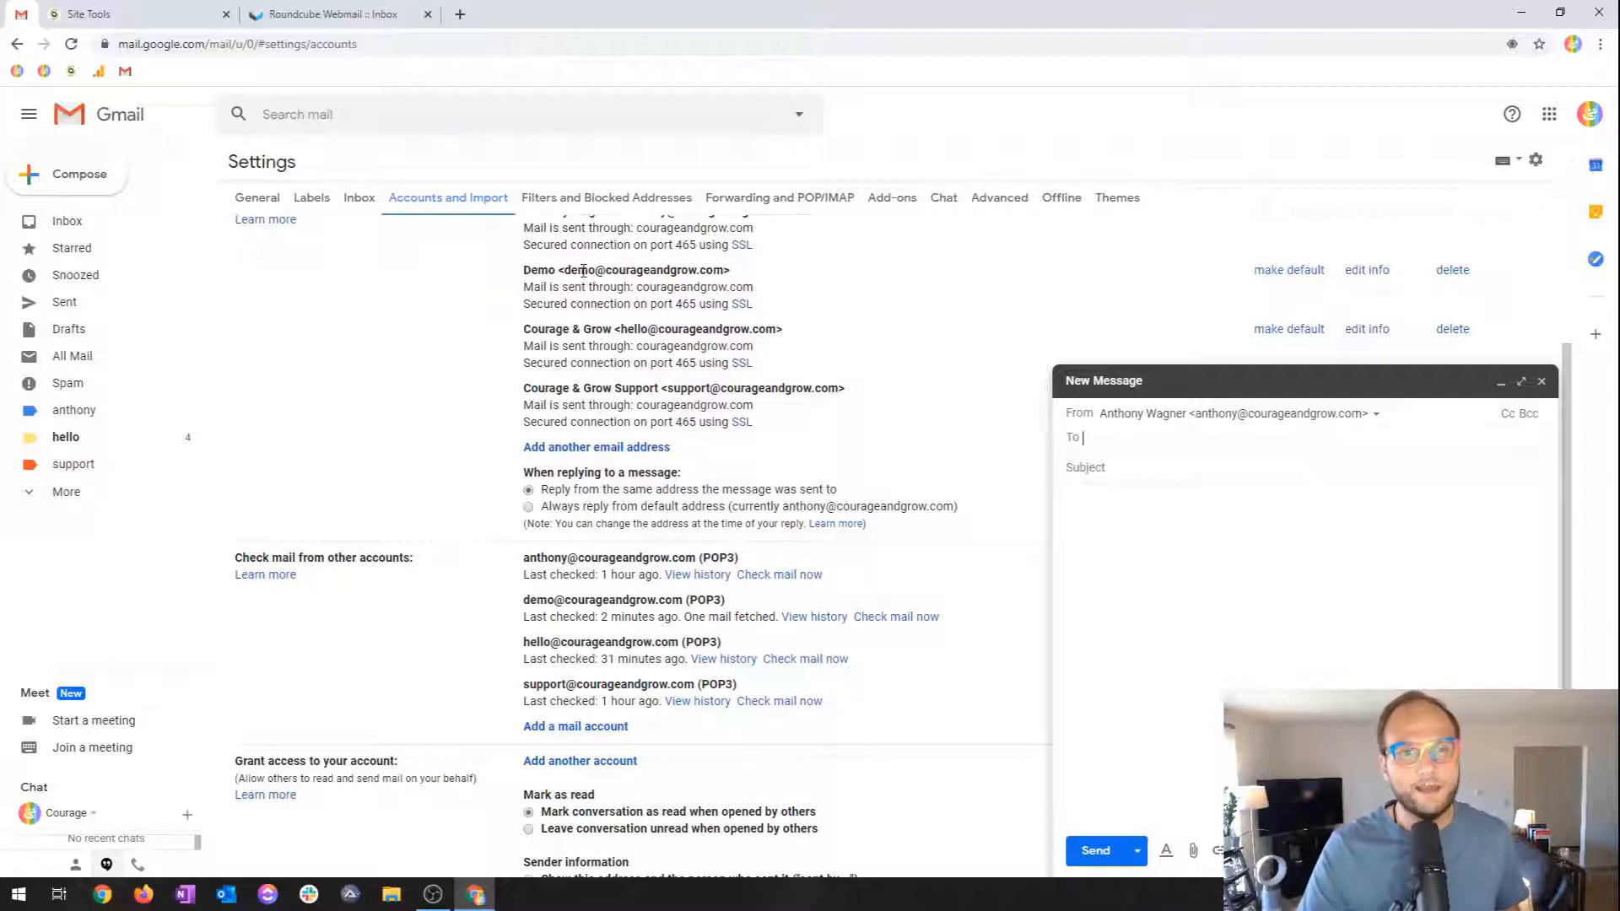
{"action": "left_click", "coordinate": [175, 12]}
{"action": "scroll", "coordinate": [507, 472], "scroll_direction": "down", "scroll_amount": 3}
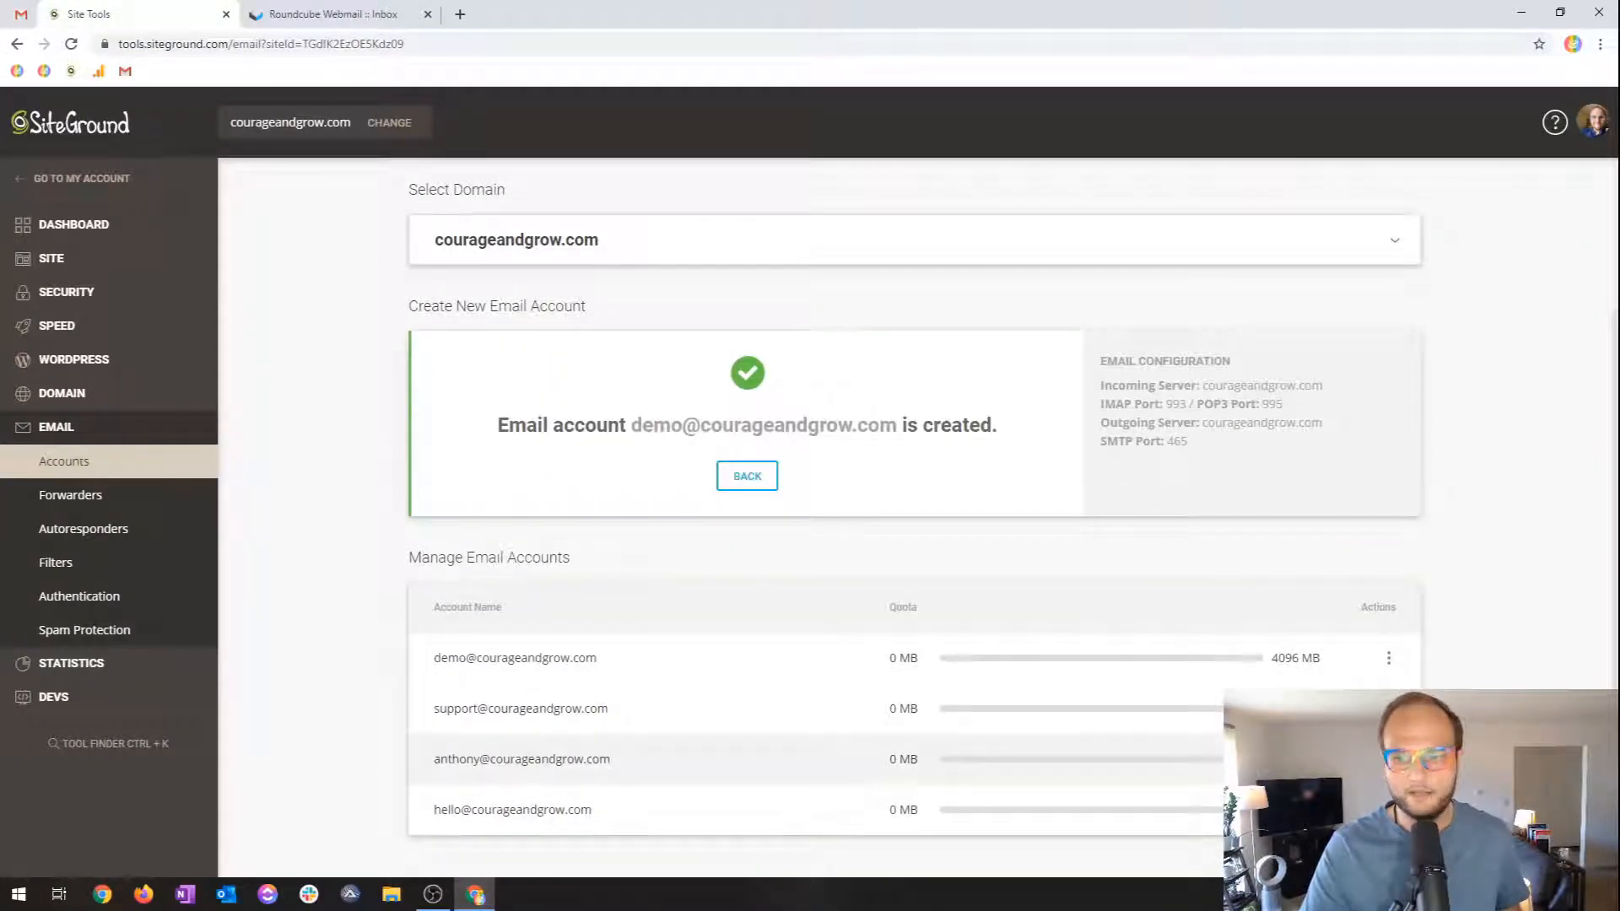
Try logging into the demo mailbox's webmail and get past the Horde discontinuation notice.
{"action": "left_click", "coordinate": [1388, 657]}
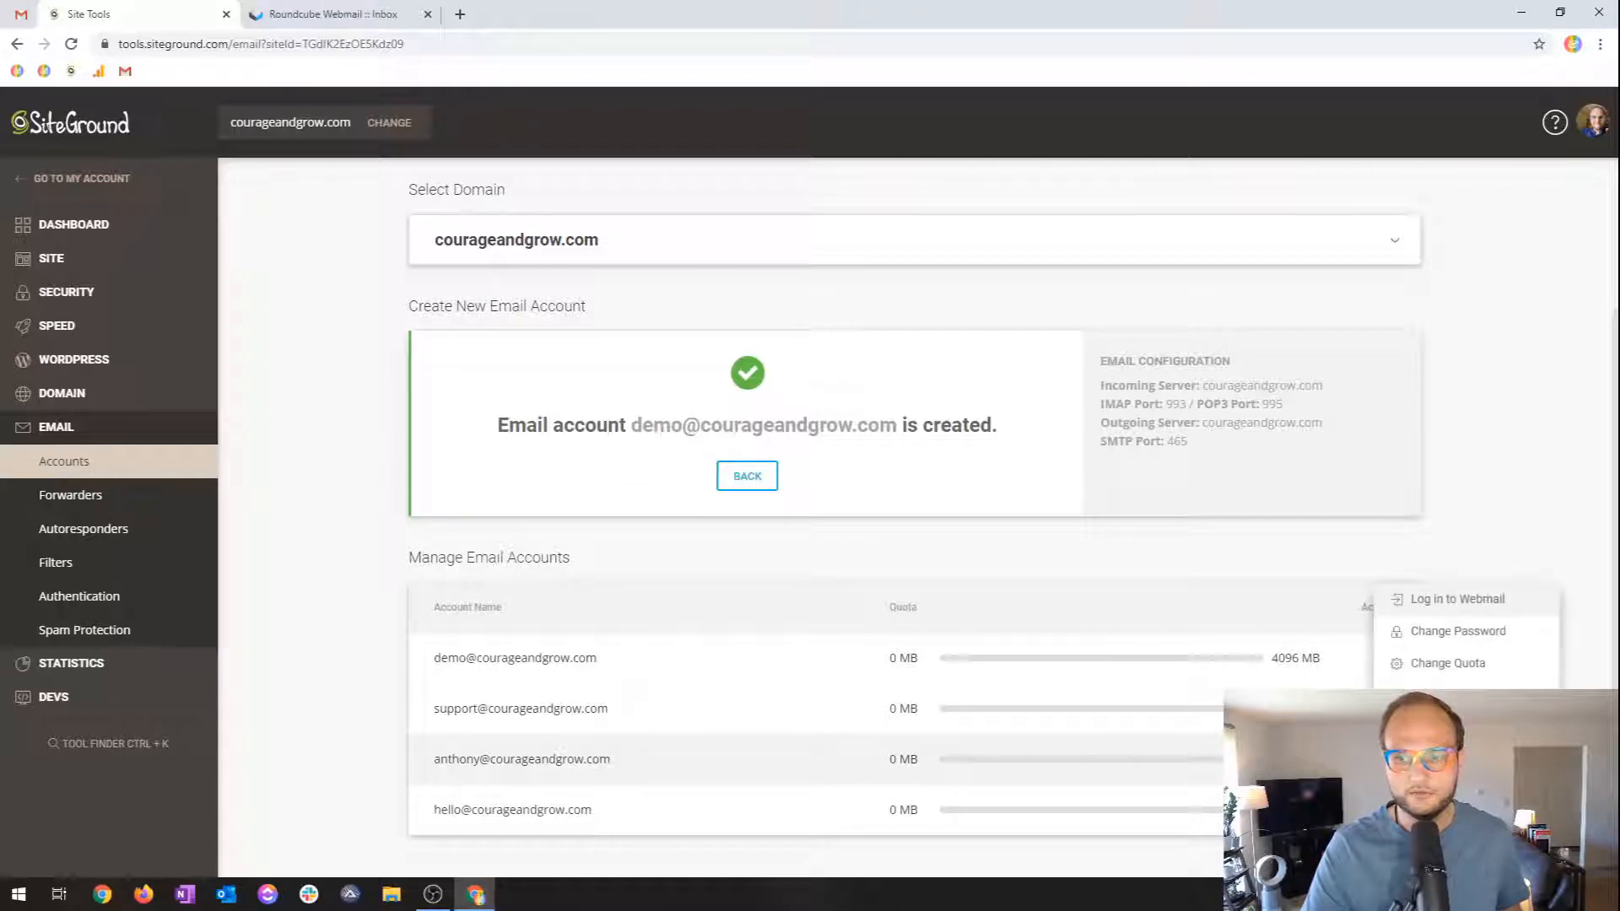
{"action": "left_click", "coordinate": [1478, 603]}
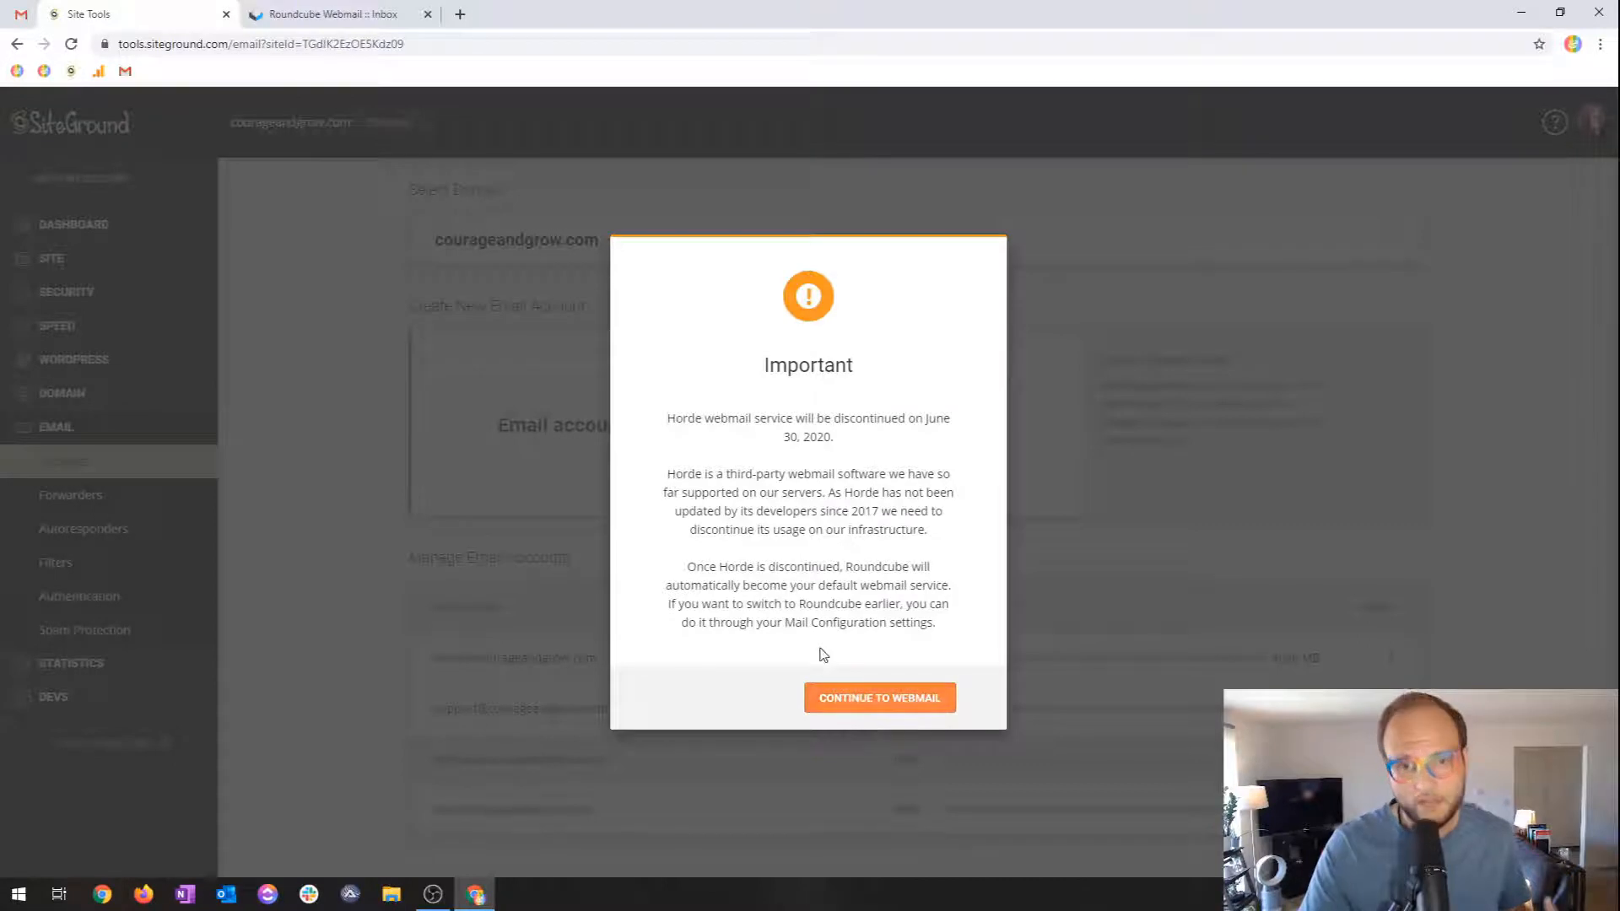
{"action": "left_click", "coordinate": [867, 711]}
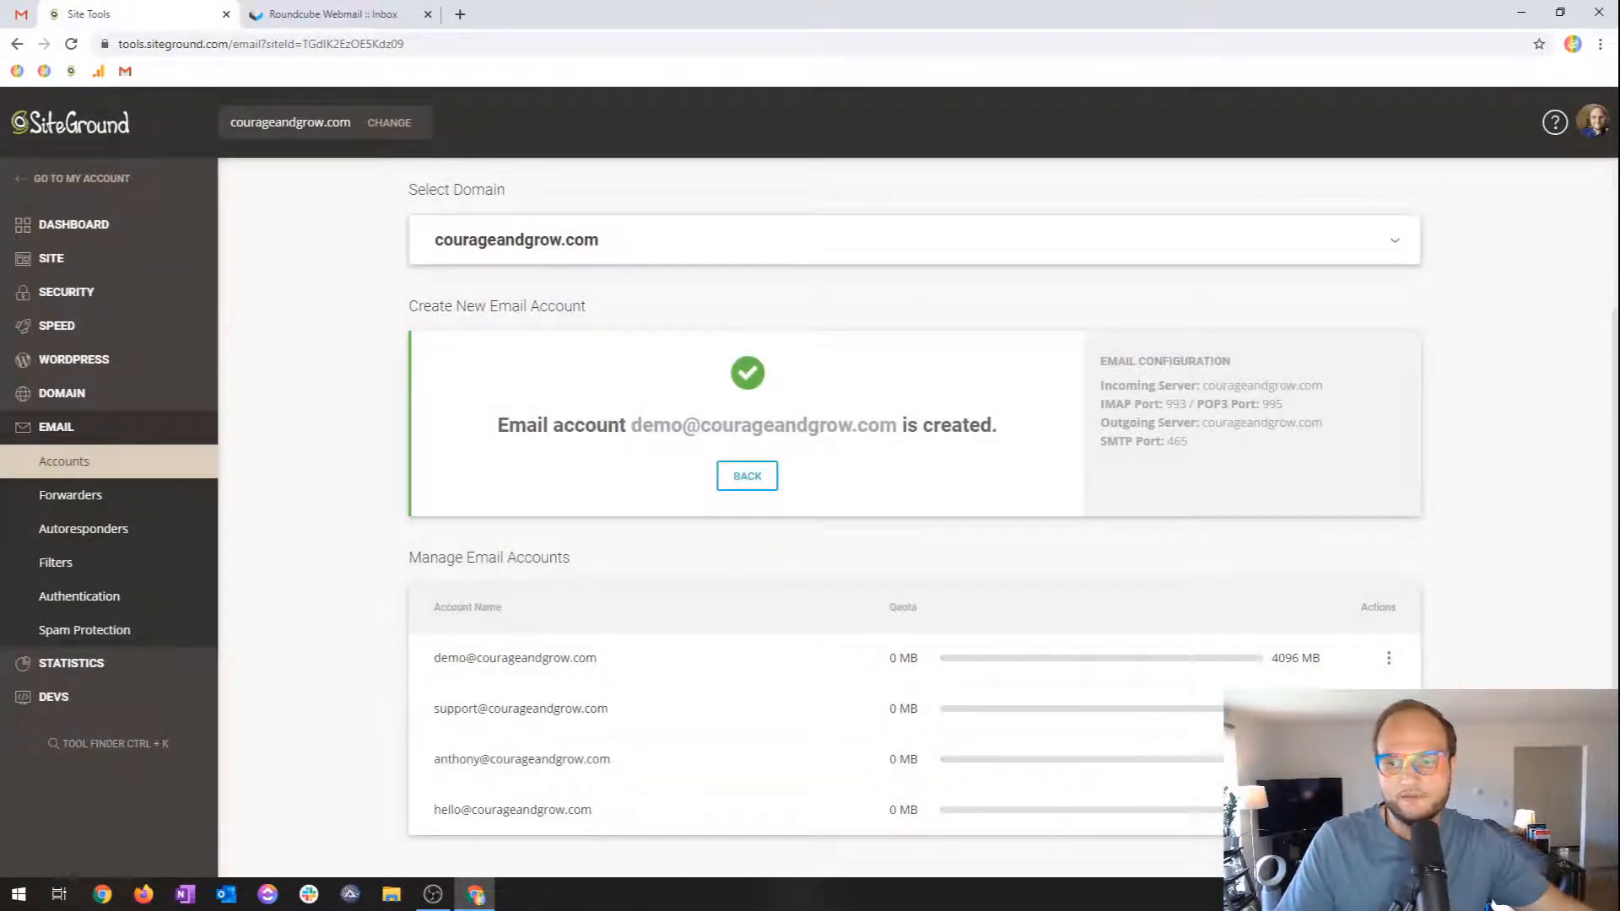
Make Roundcube the default webmail instead of Horde, then log in to another mailbox's webmail.
{"action": "left_click", "coordinate": [1389, 657]}
{"action": "left_click", "coordinate": [1454, 696]}
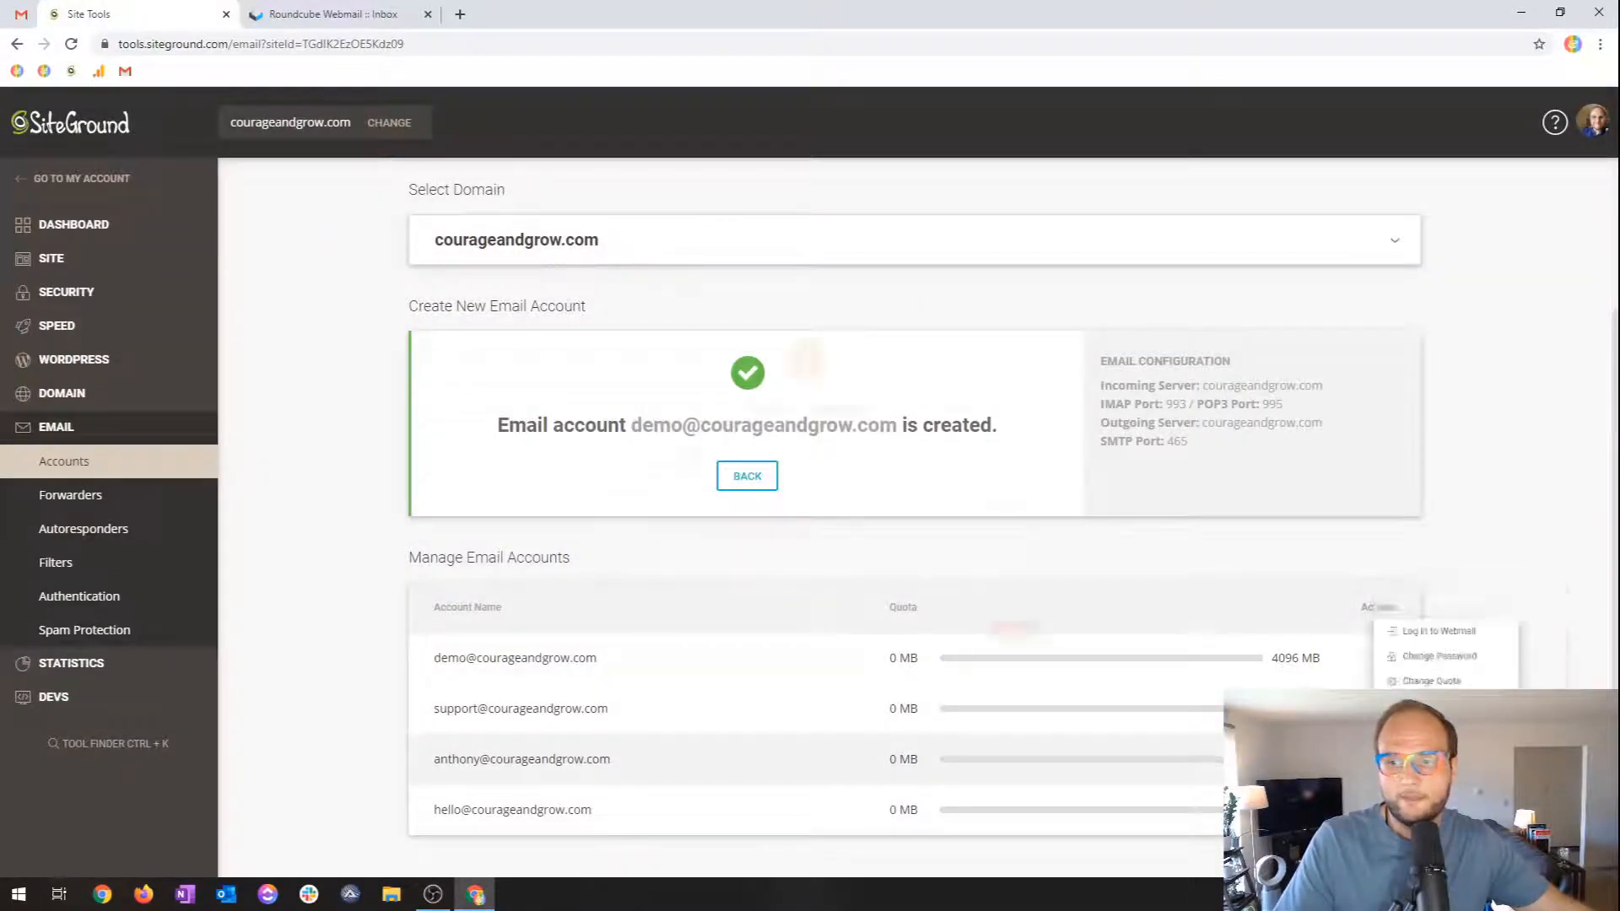
{"action": "left_click", "coordinate": [964, 460]}
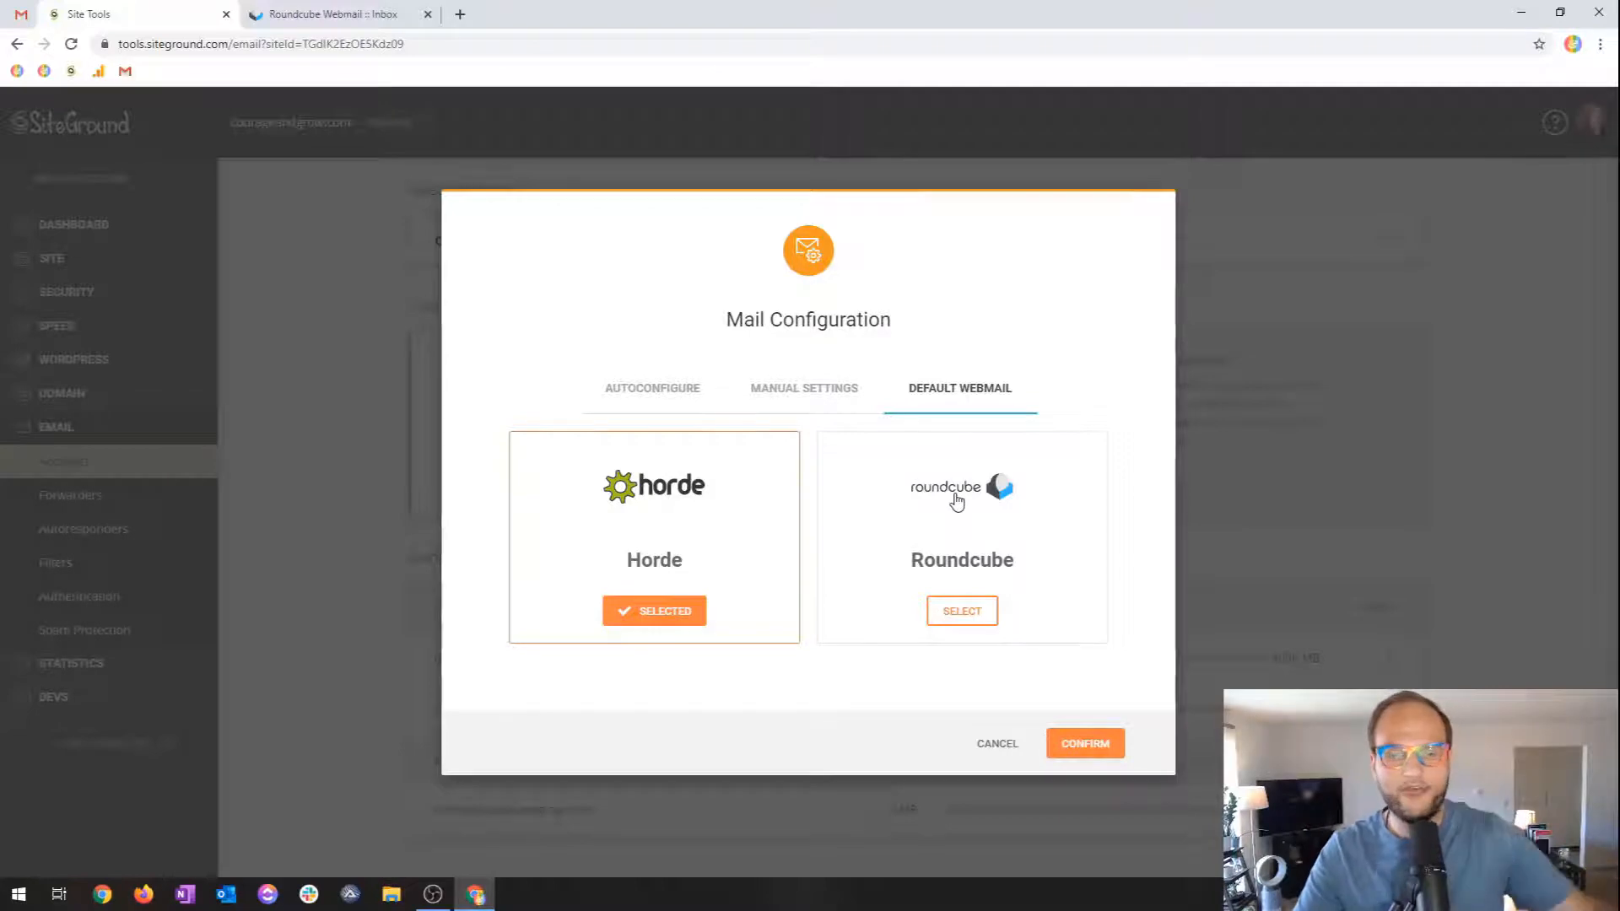
{"action": "left_click", "coordinate": [962, 611]}
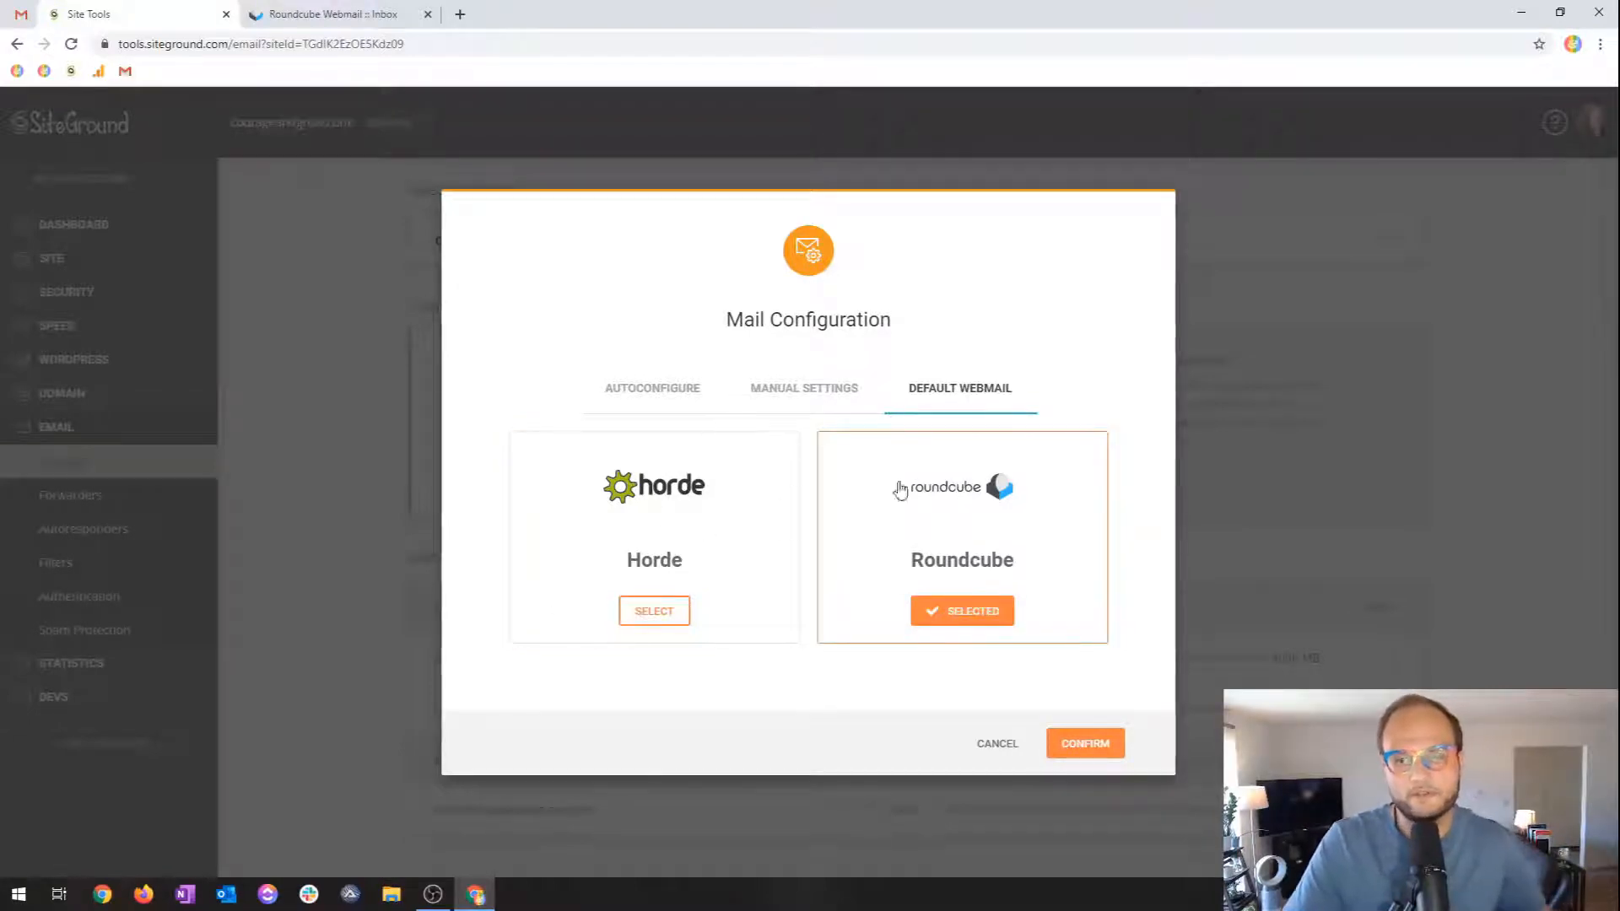
{"action": "left_click", "coordinate": [1069, 746]}
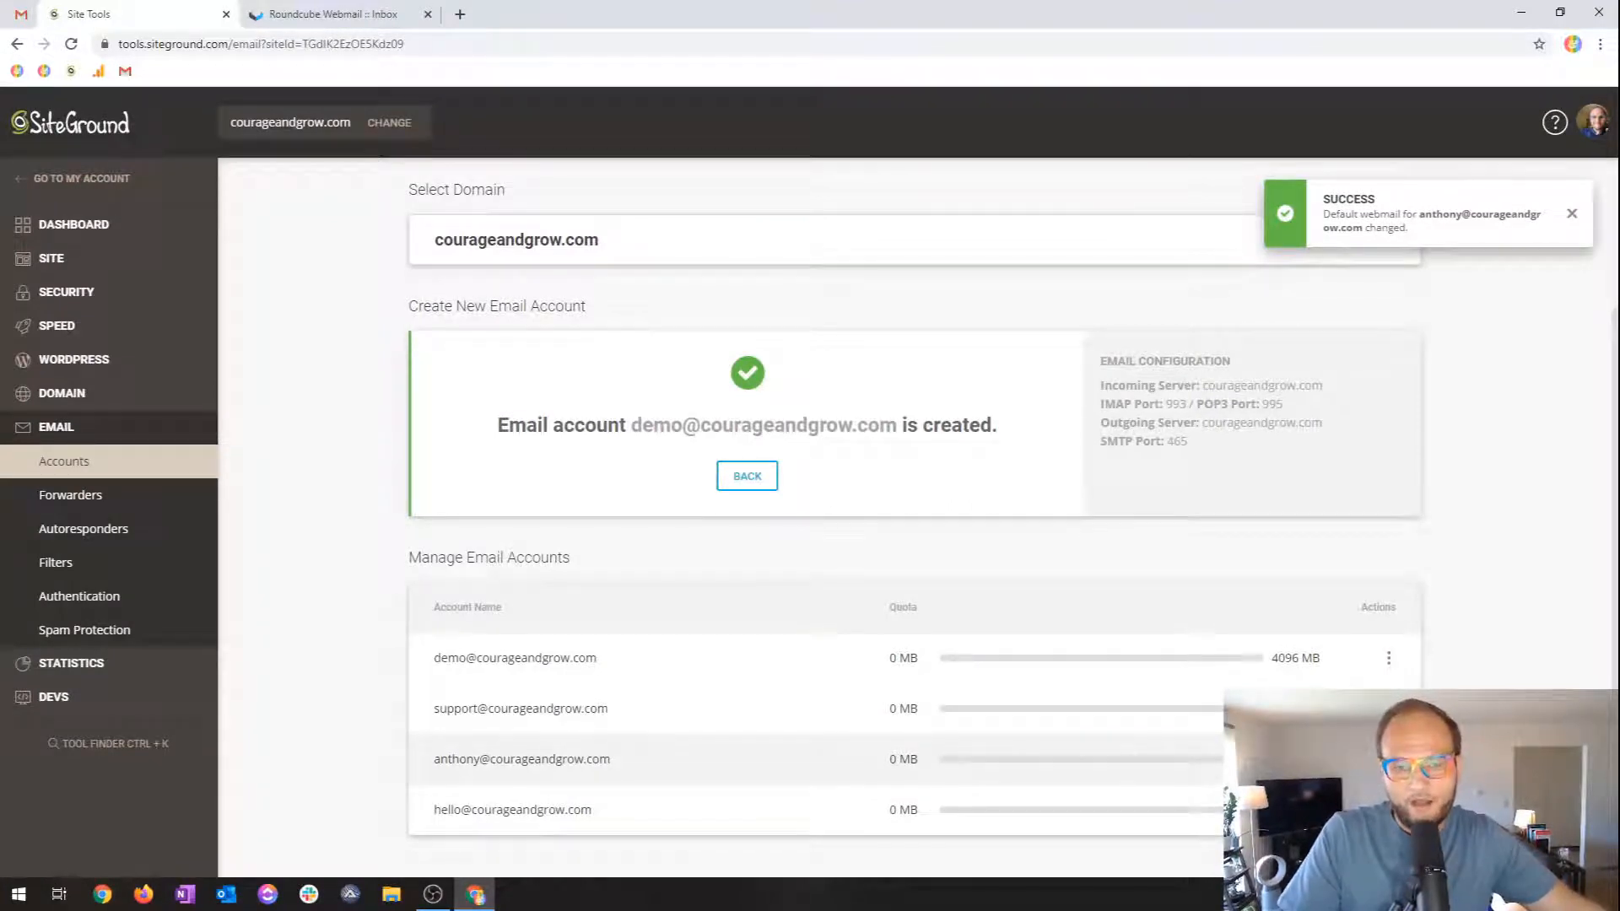
{"action": "left_click", "coordinate": [1389, 759]}
{"action": "left_click", "coordinate": [1437, 606]}
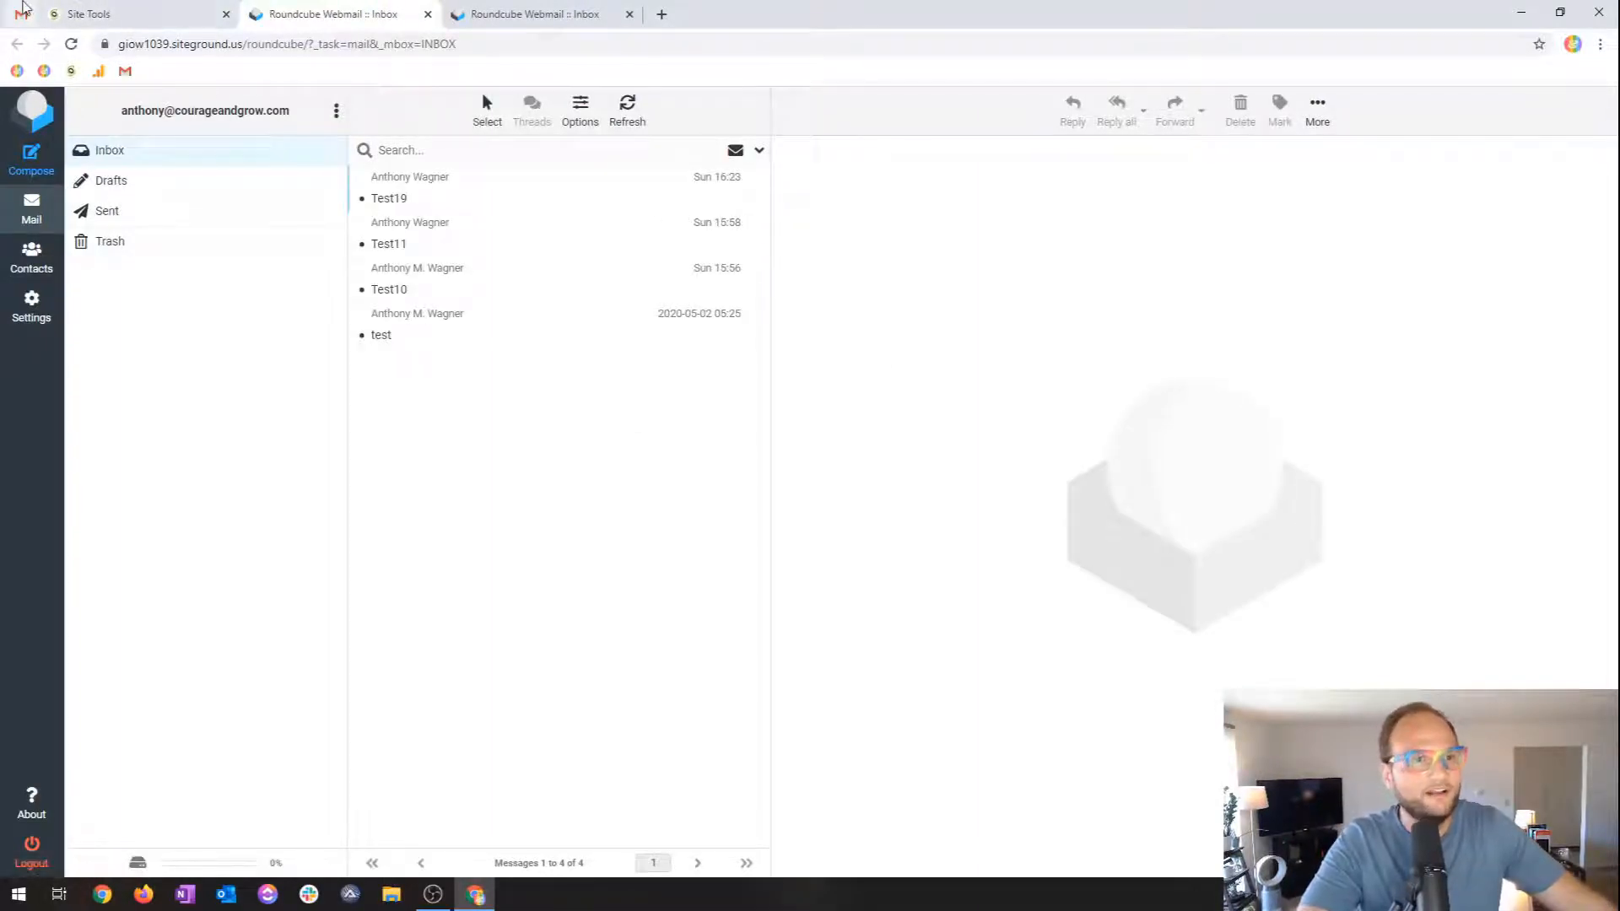
Send a Test938 email from the Demo address to another courageandgrow.com mailbox.
{"action": "left_click", "coordinate": [22, 13]}
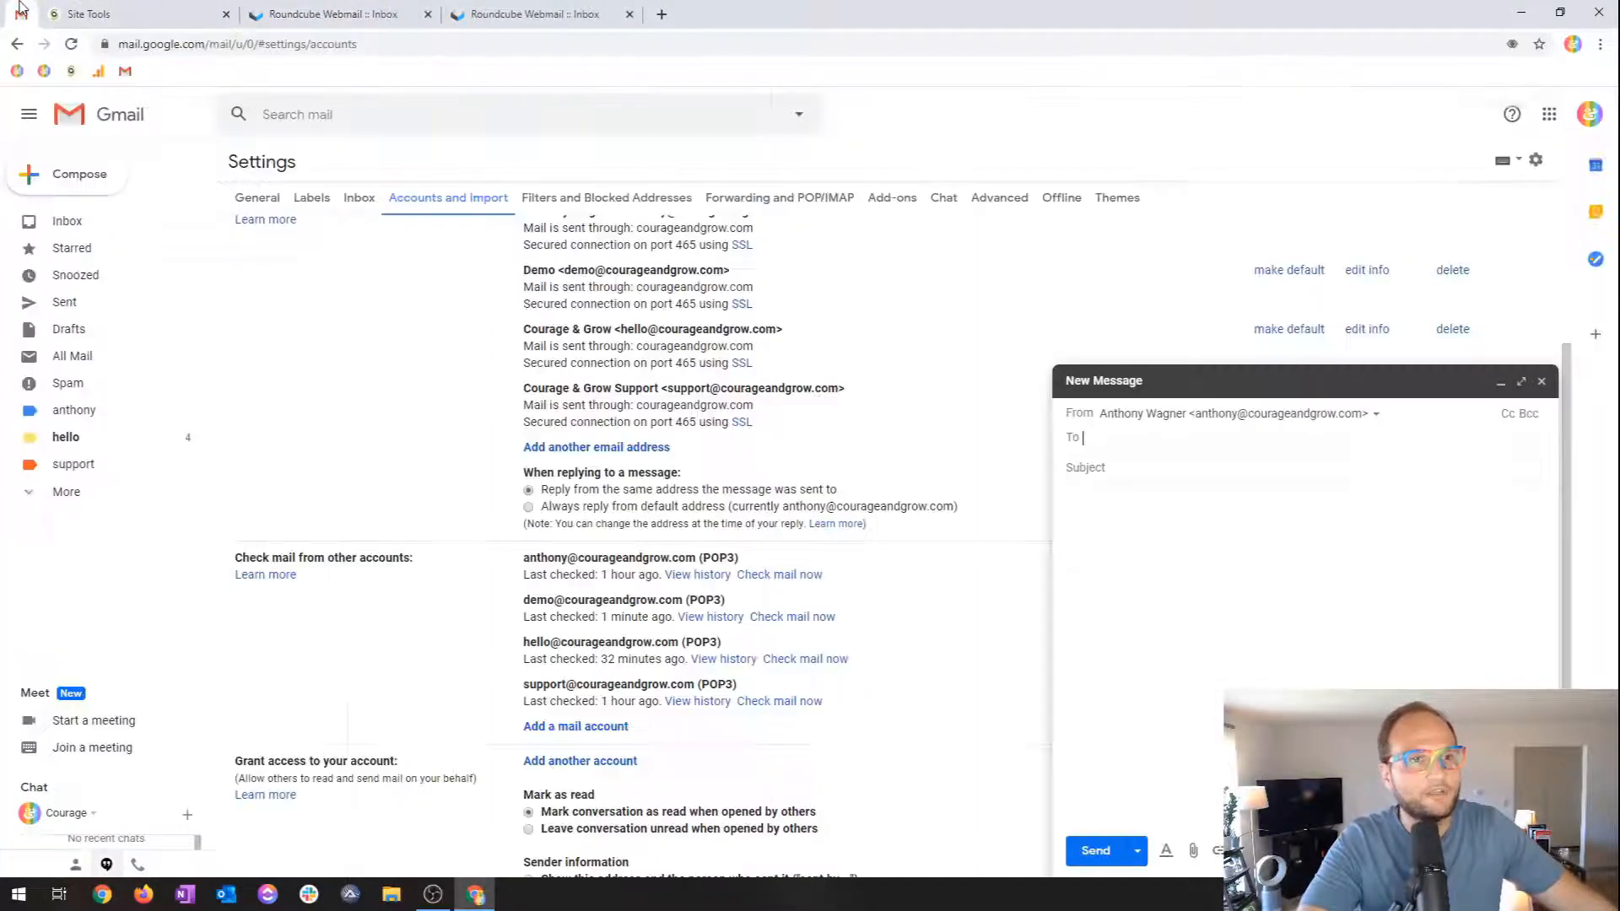
{"action": "left_click", "coordinate": [1173, 428]}
{"action": "left_click", "coordinate": [1212, 496]}
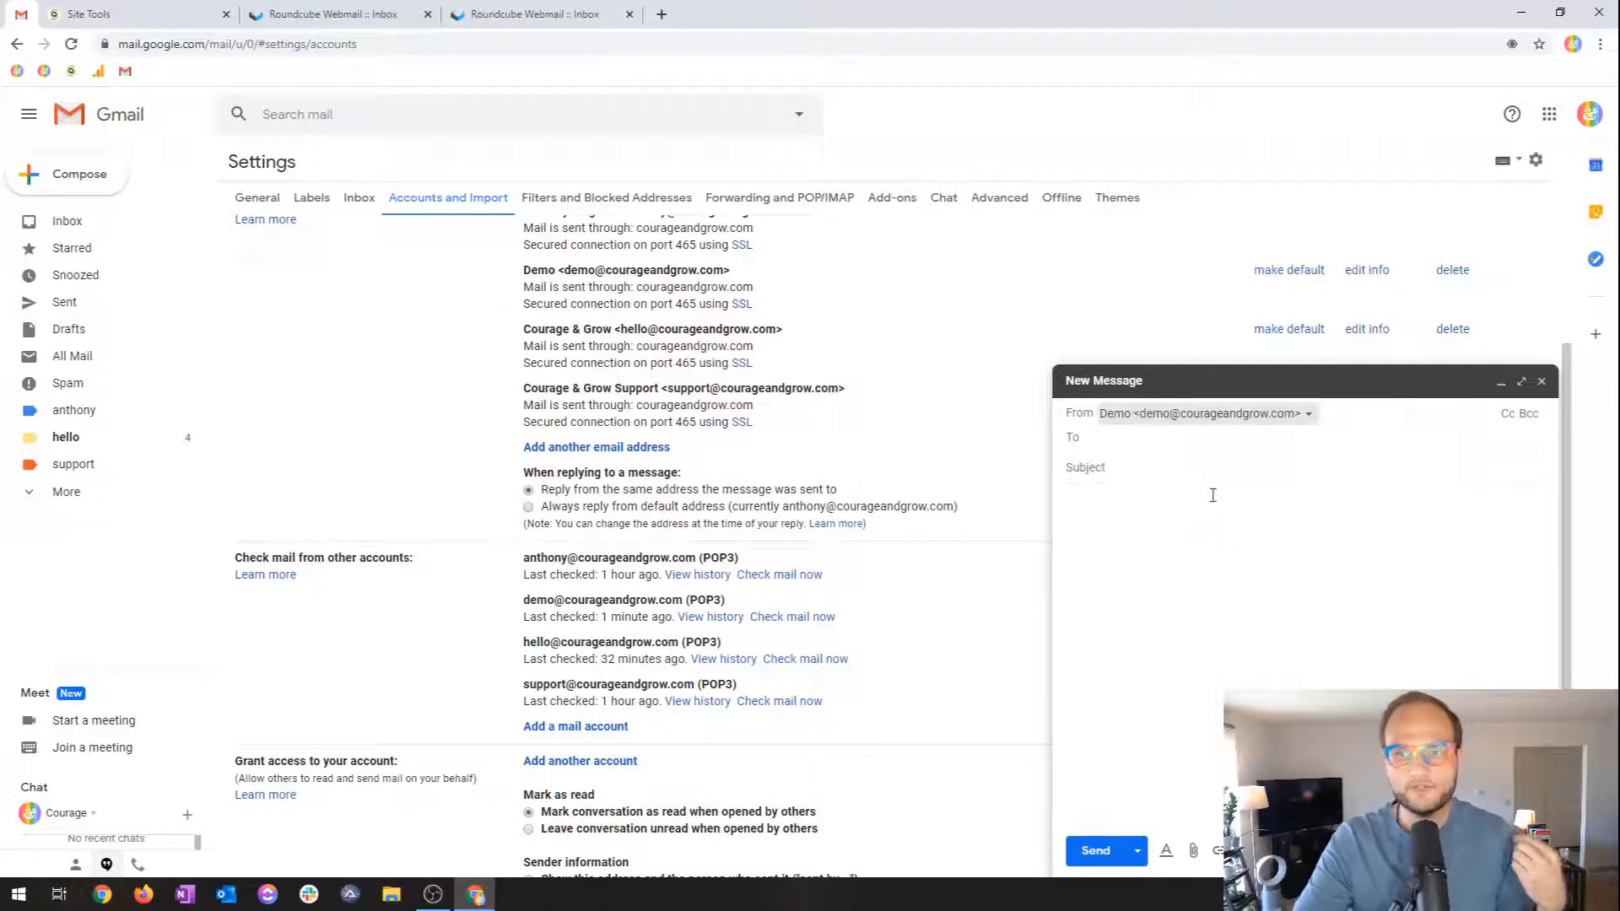
{"action": "left_click", "coordinate": [1188, 439]}
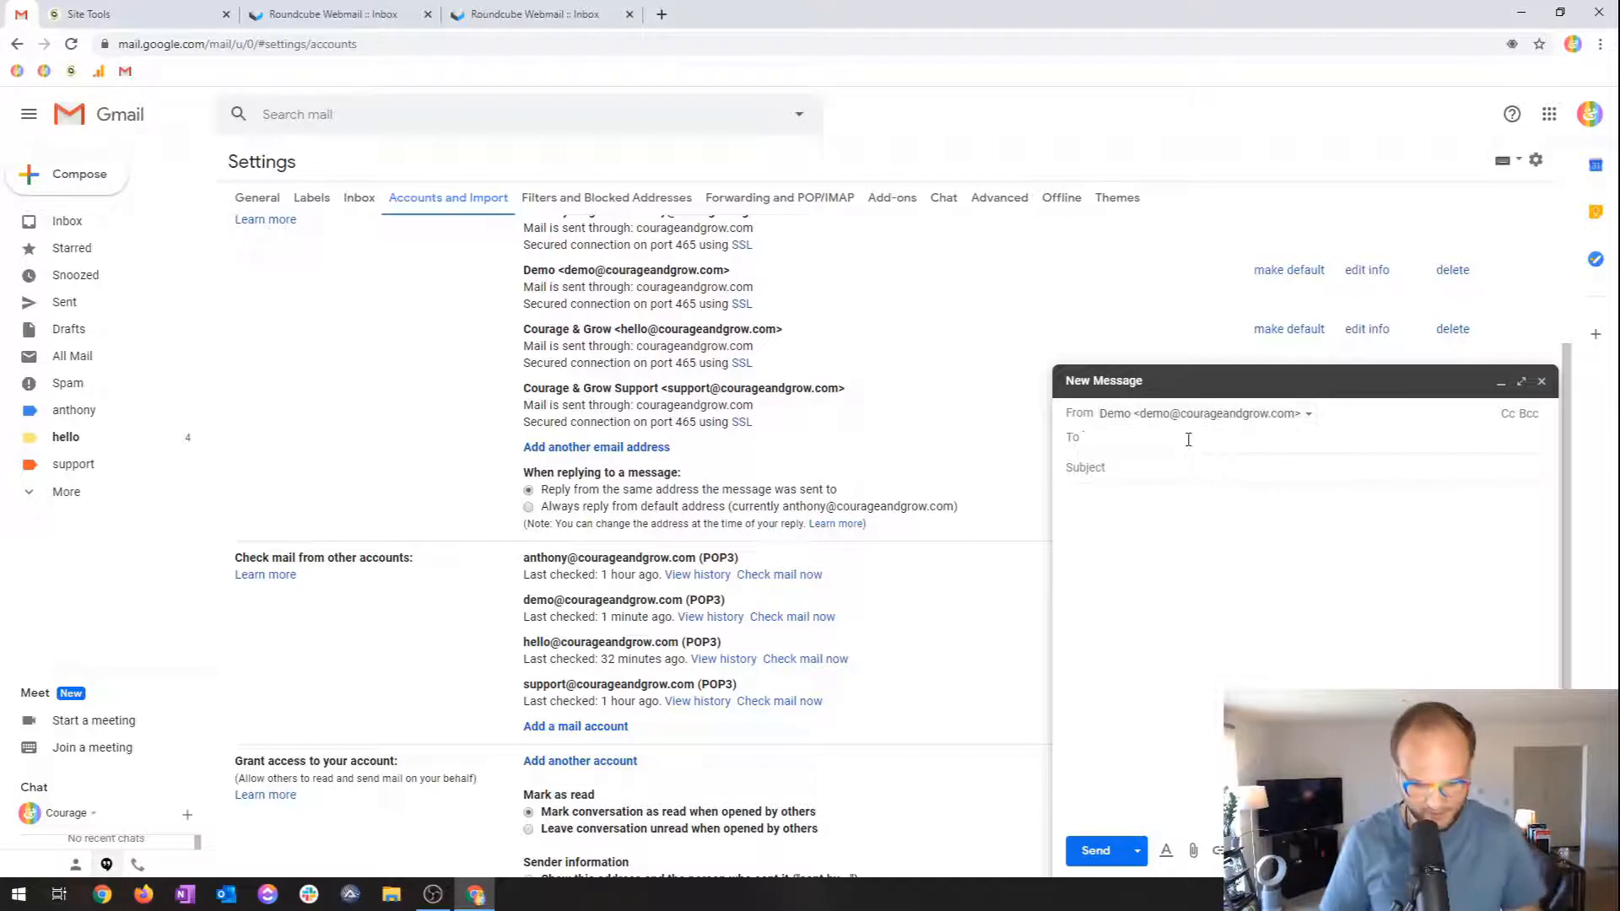
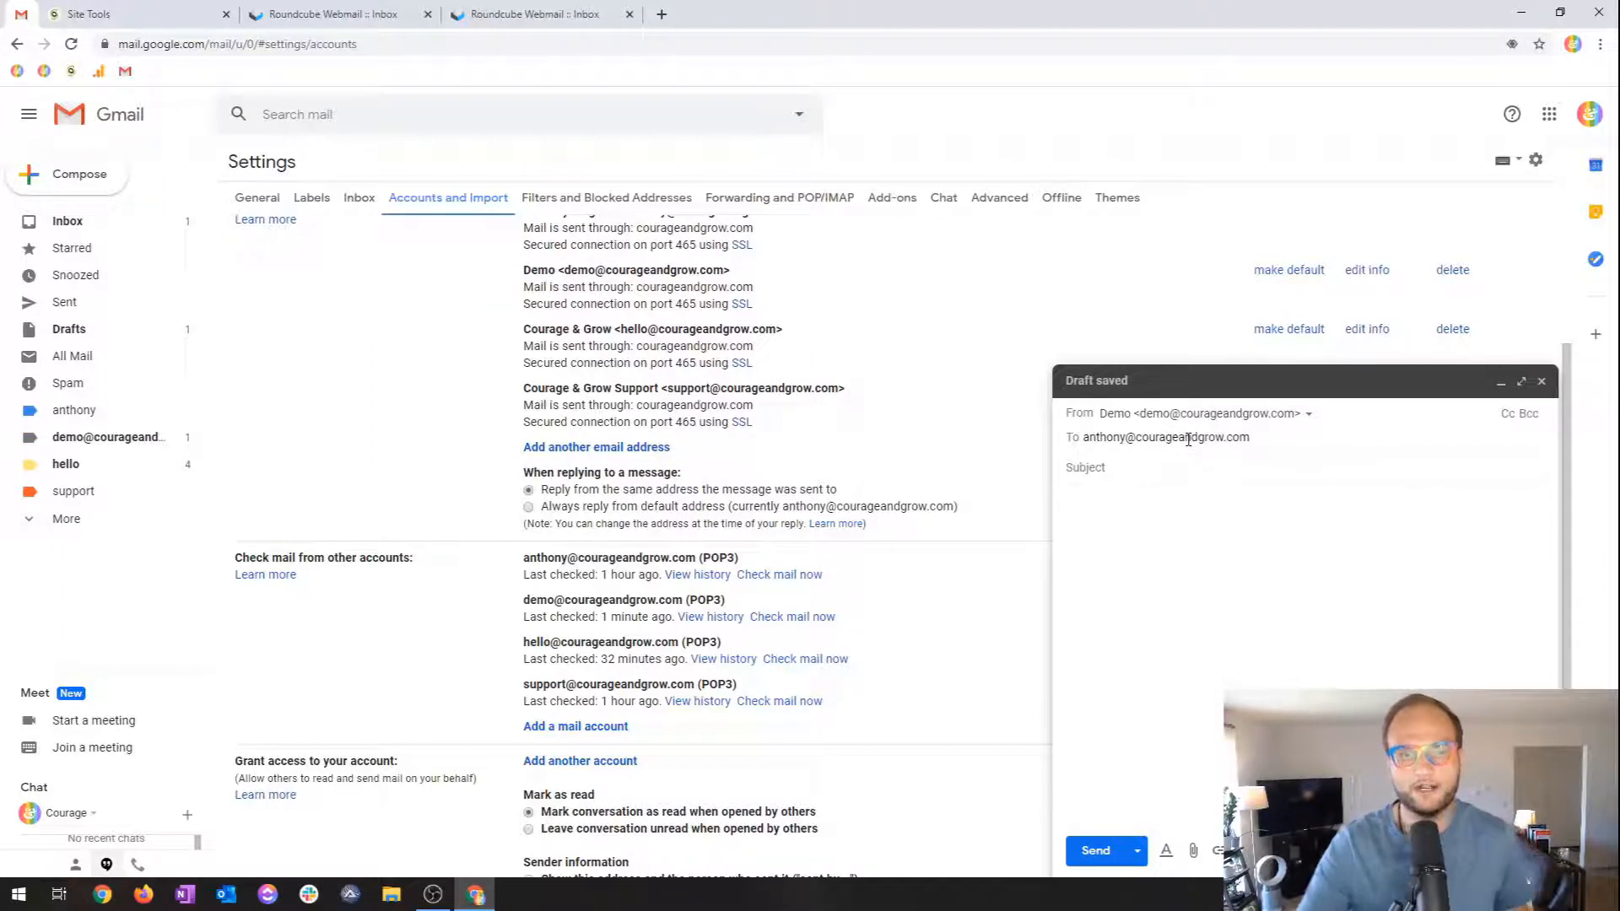
{"action": "left_click", "coordinate": [1172, 468]}
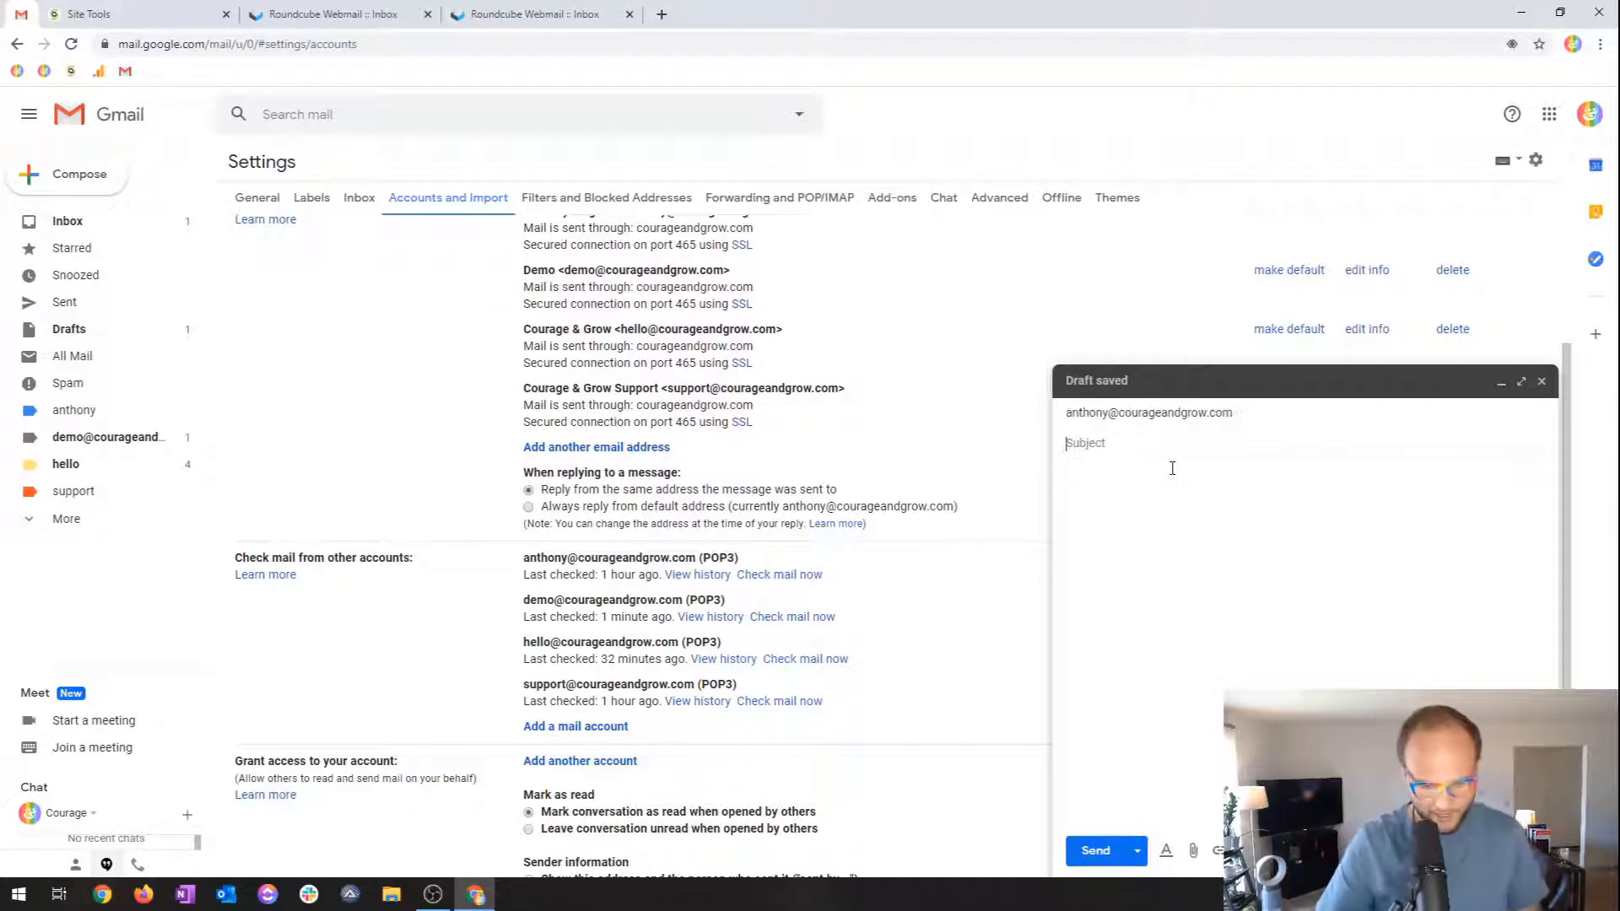
{"action": "type", "text": "Test938"}
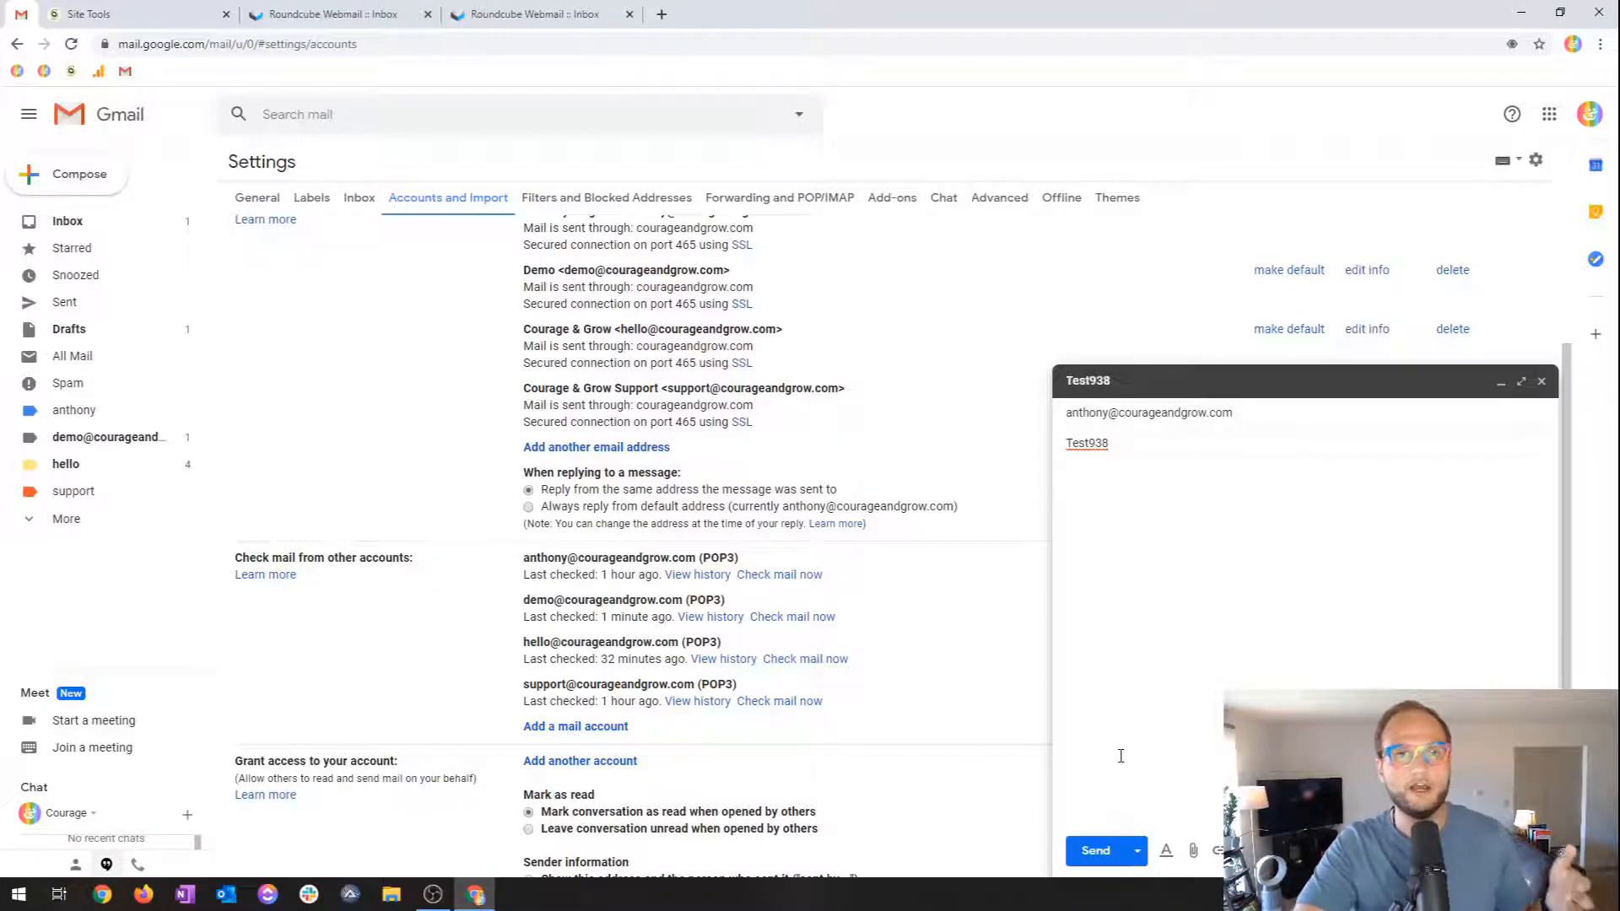
{"action": "left_click", "coordinate": [1099, 856]}
{"action": "left_click", "coordinate": [605, 8]}
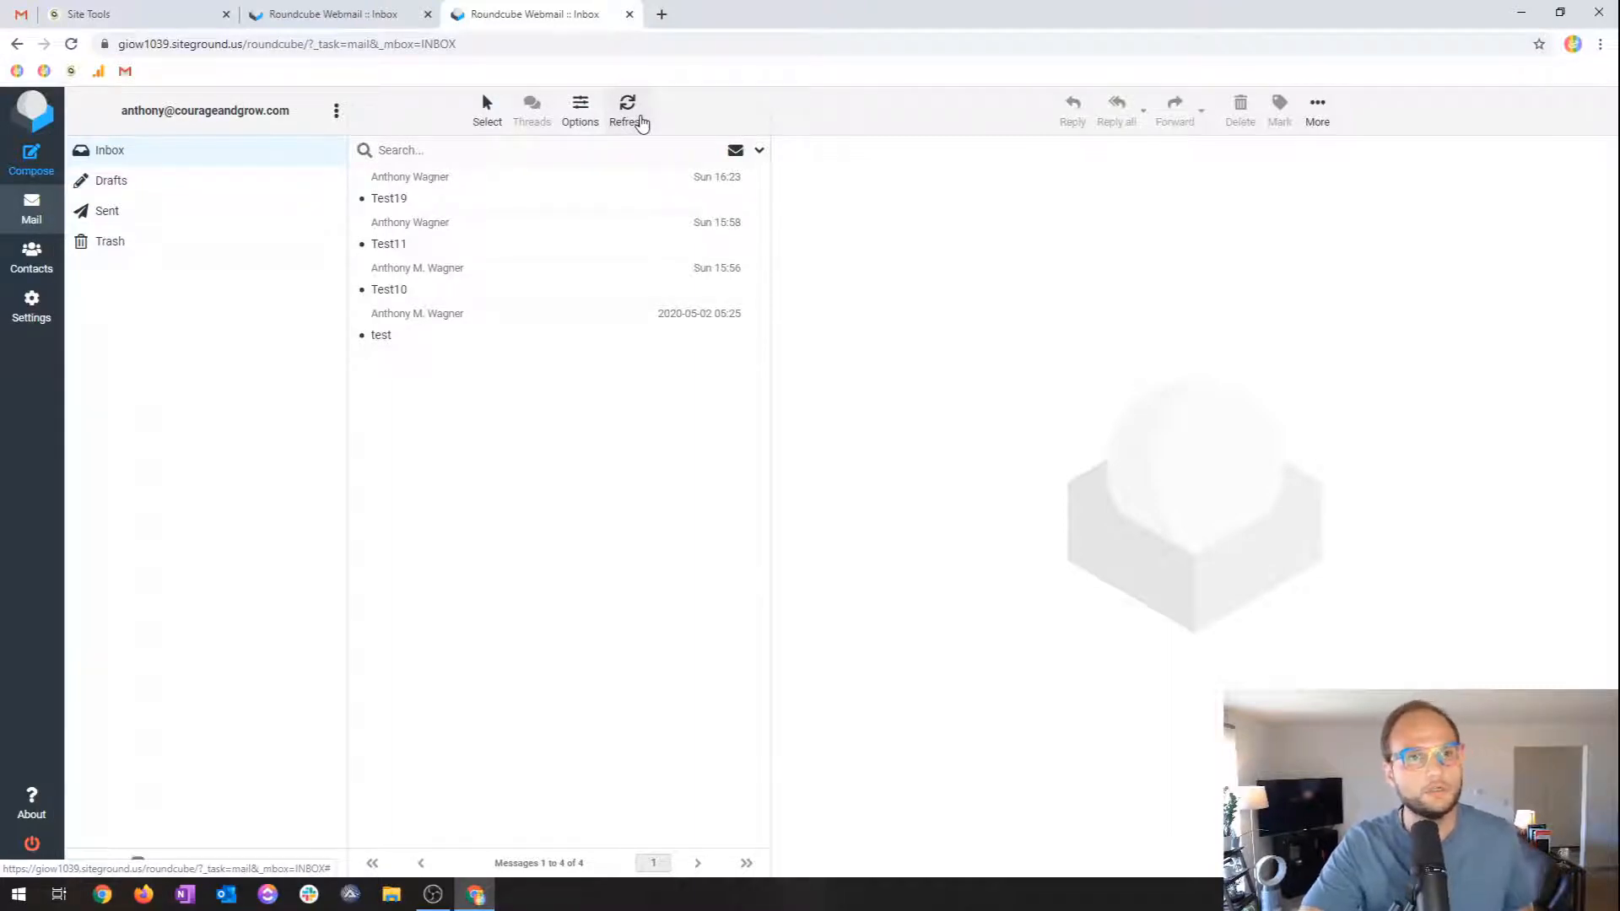
Check Gmail's Sent folder for Test938 and refresh the Roundcube inbox for new mail.
{"action": "left_click", "coordinate": [21, 13]}
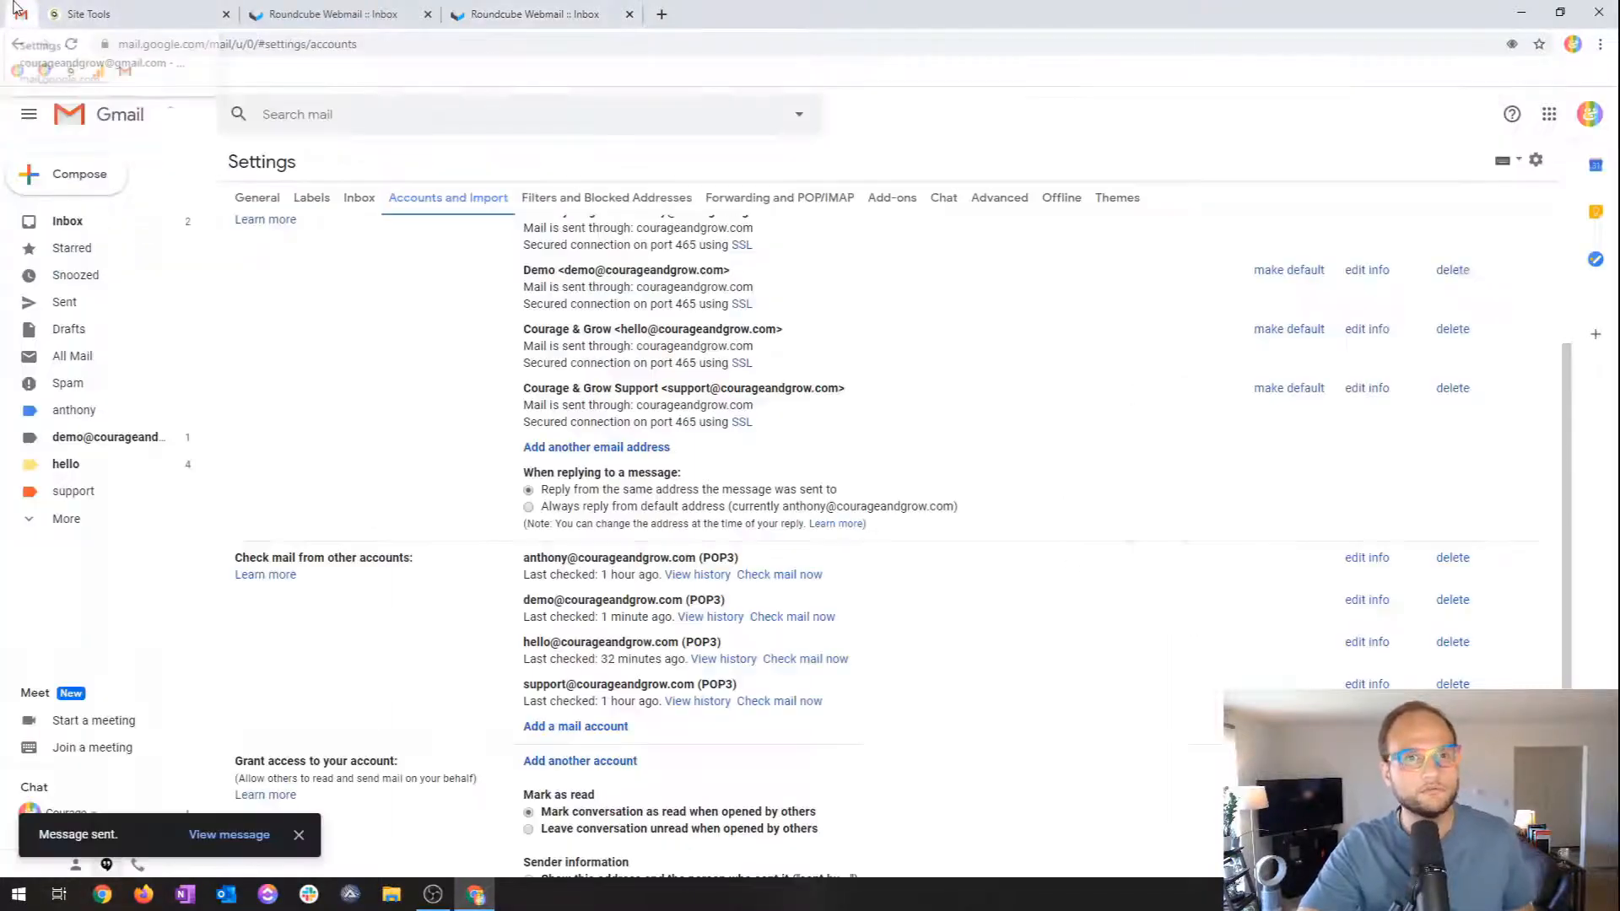
{"action": "left_click", "coordinate": [123, 307]}
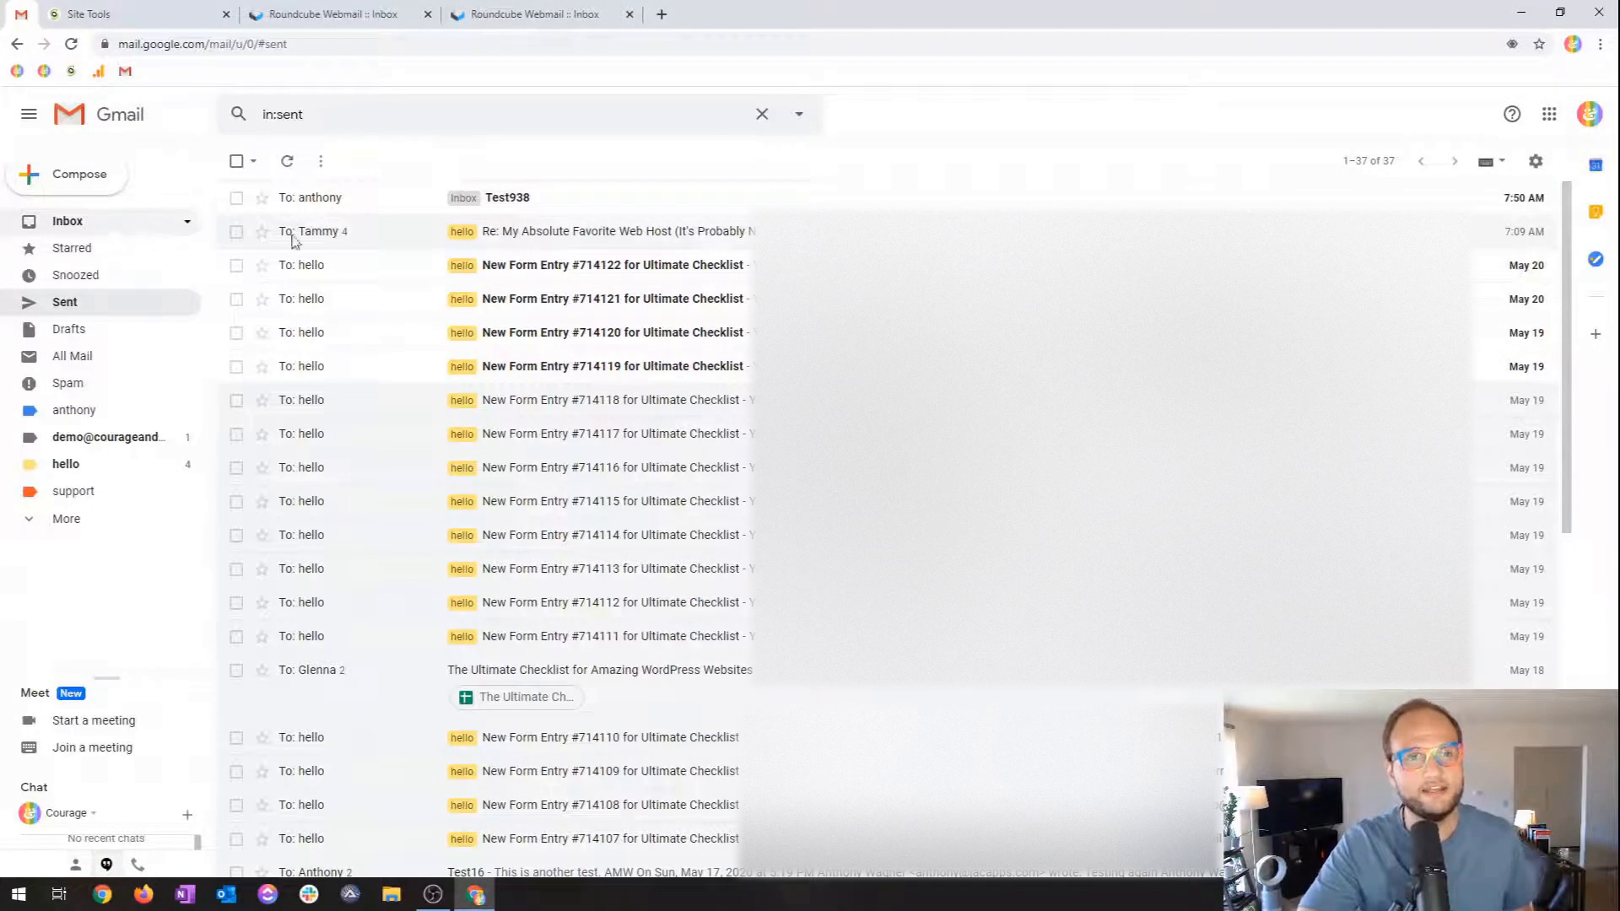
{"action": "left_click", "coordinate": [503, 17]}
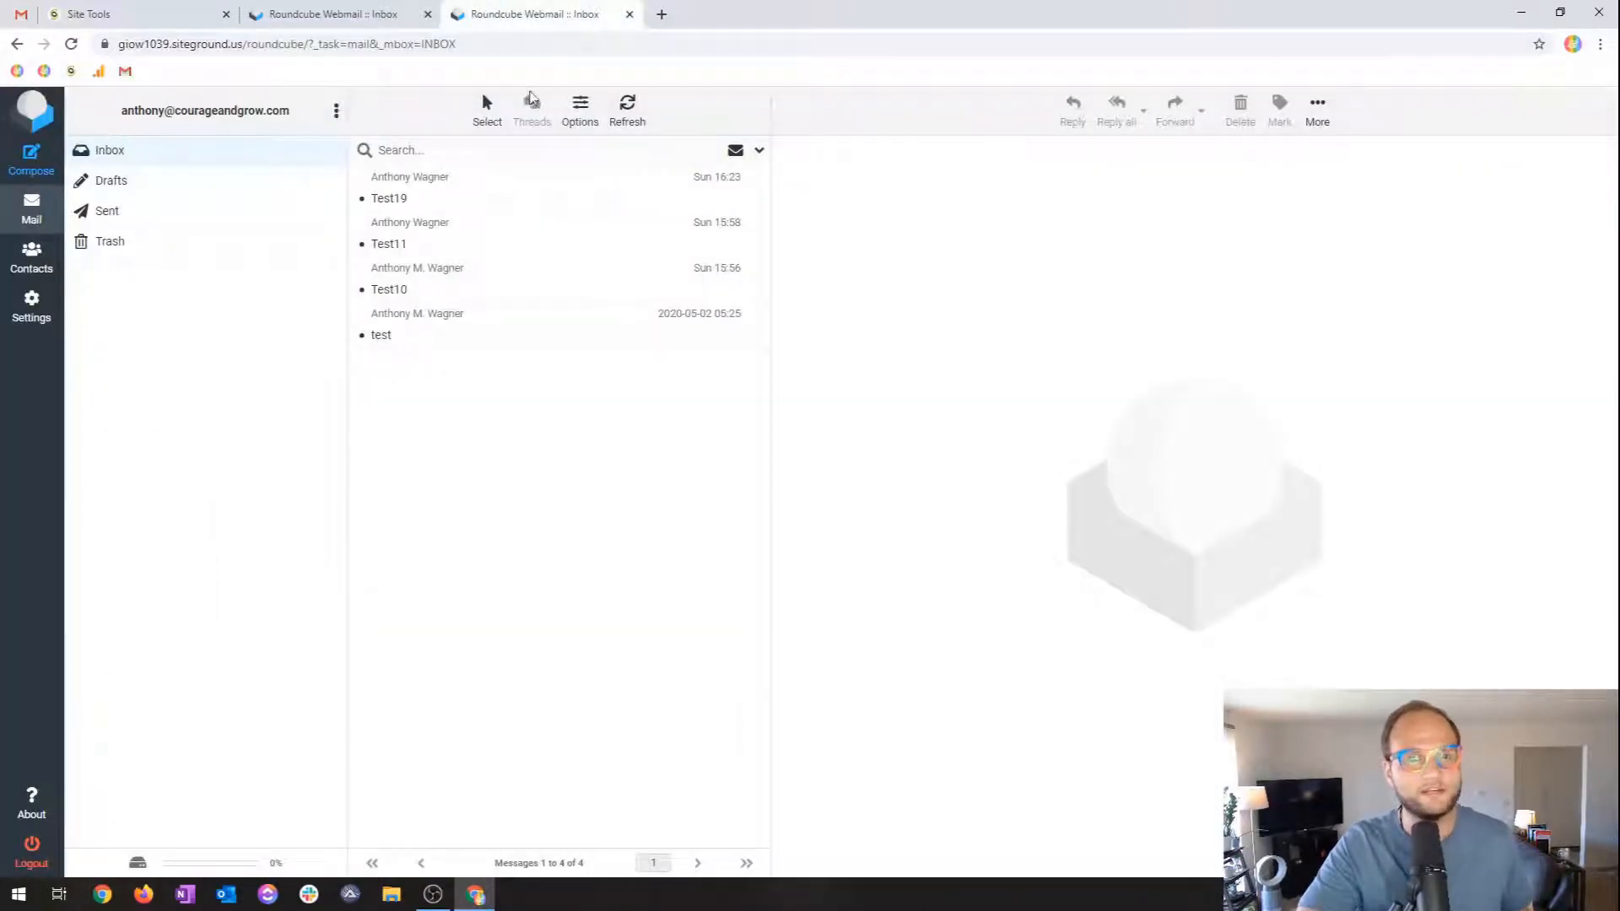
{"action": "left_click", "coordinate": [628, 117]}
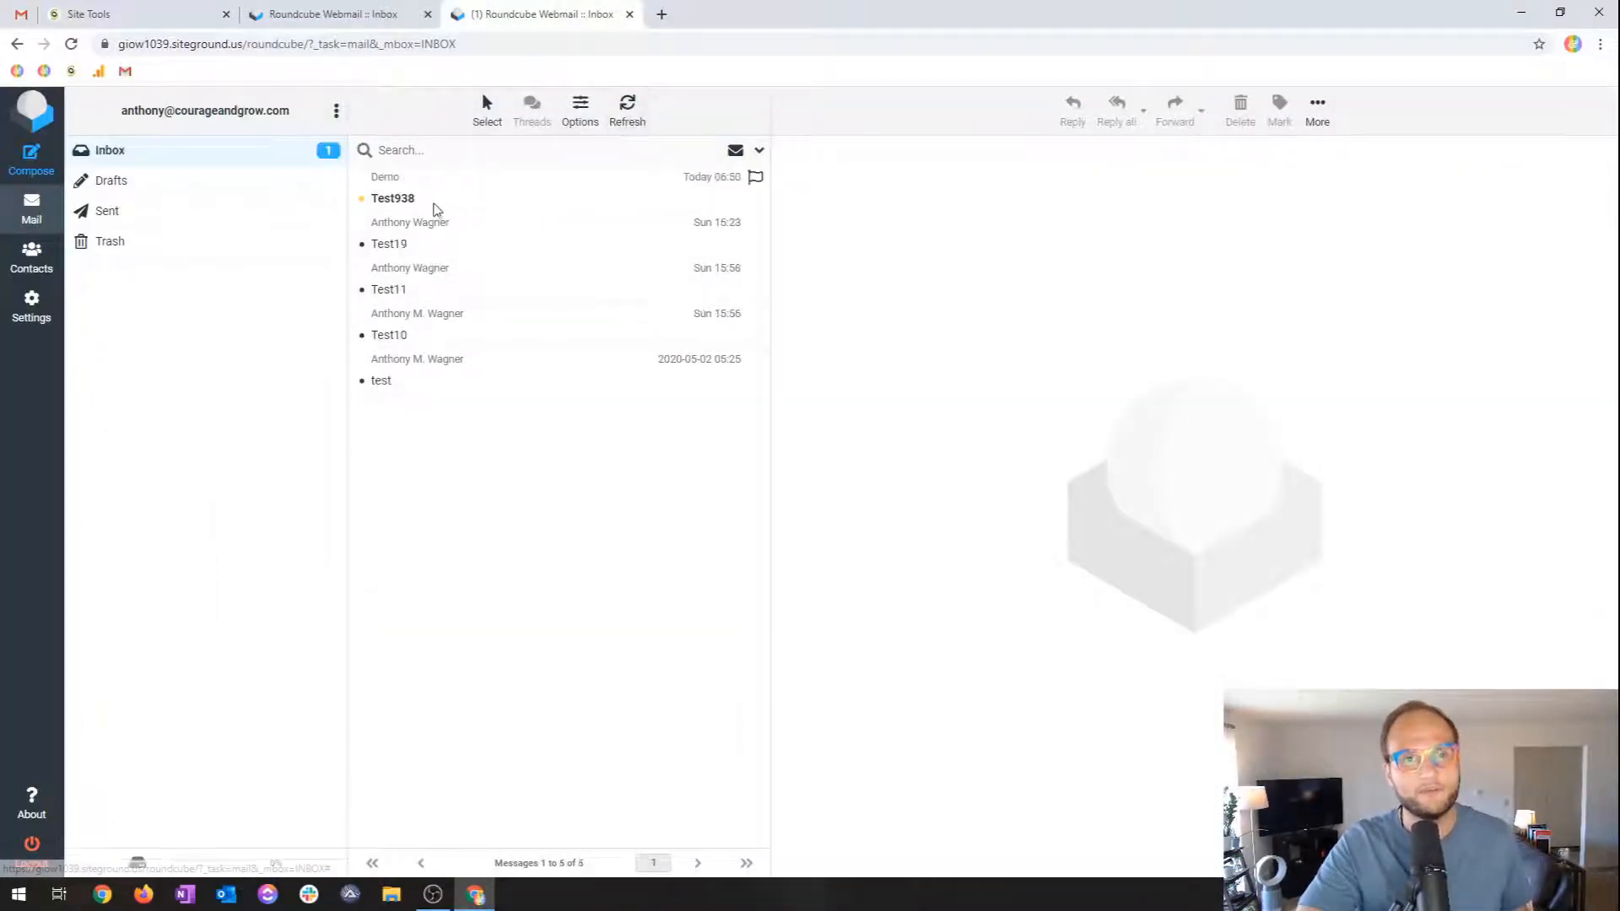
{"action": "left_click", "coordinate": [3, 8]}
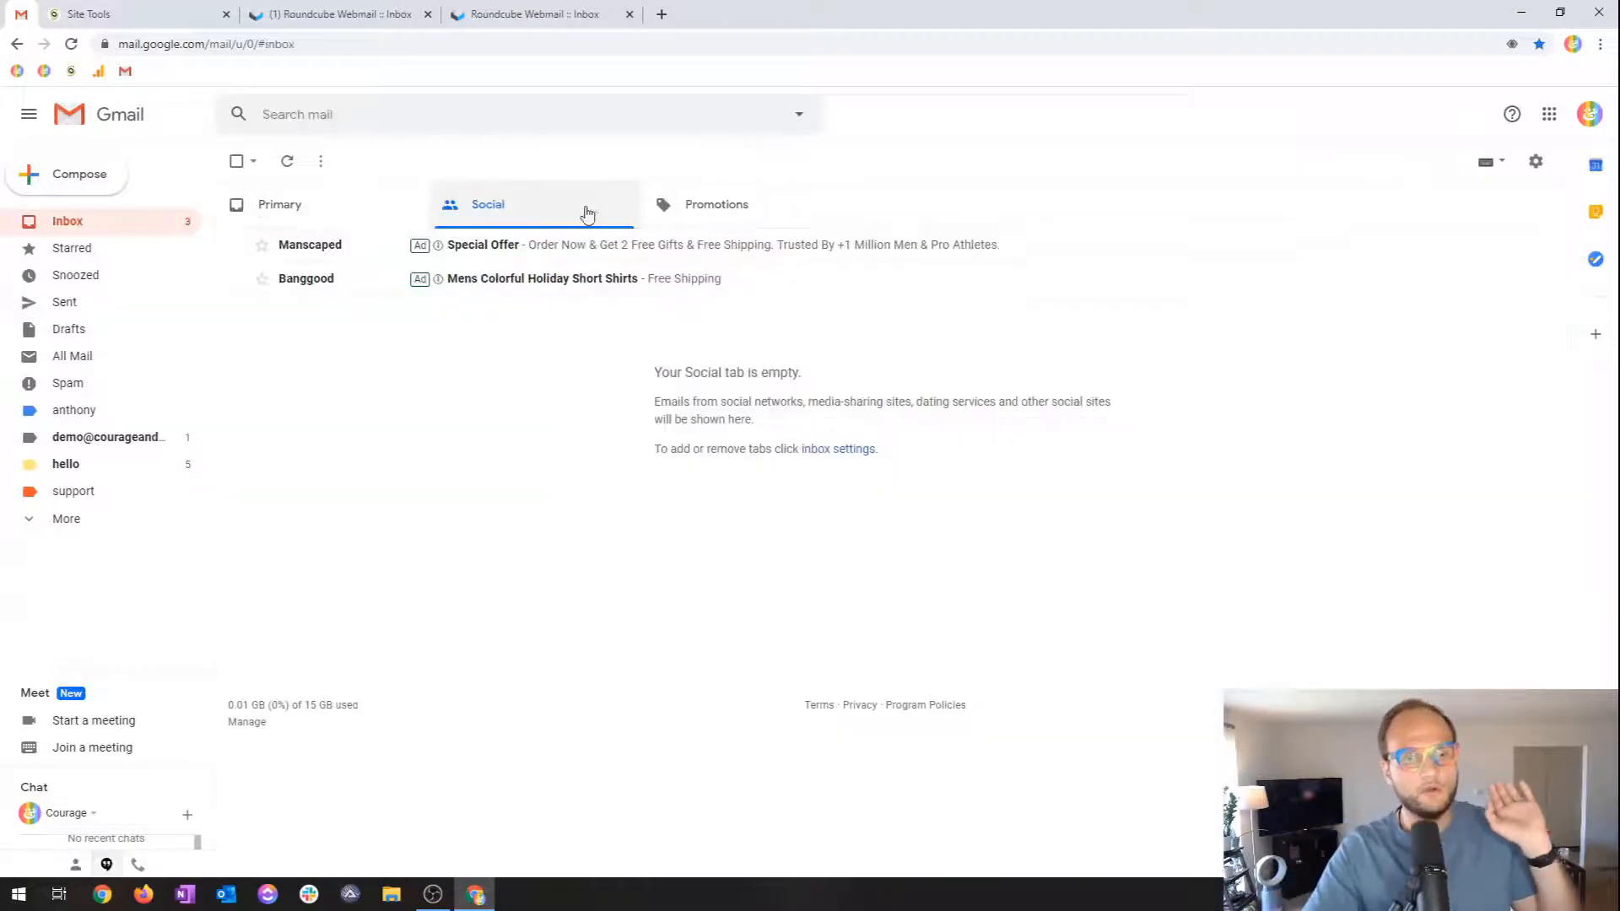
Preview the arrived Test938 message from Demo in Roundcube, then start a new message.
{"action": "left_click", "coordinate": [519, 8]}
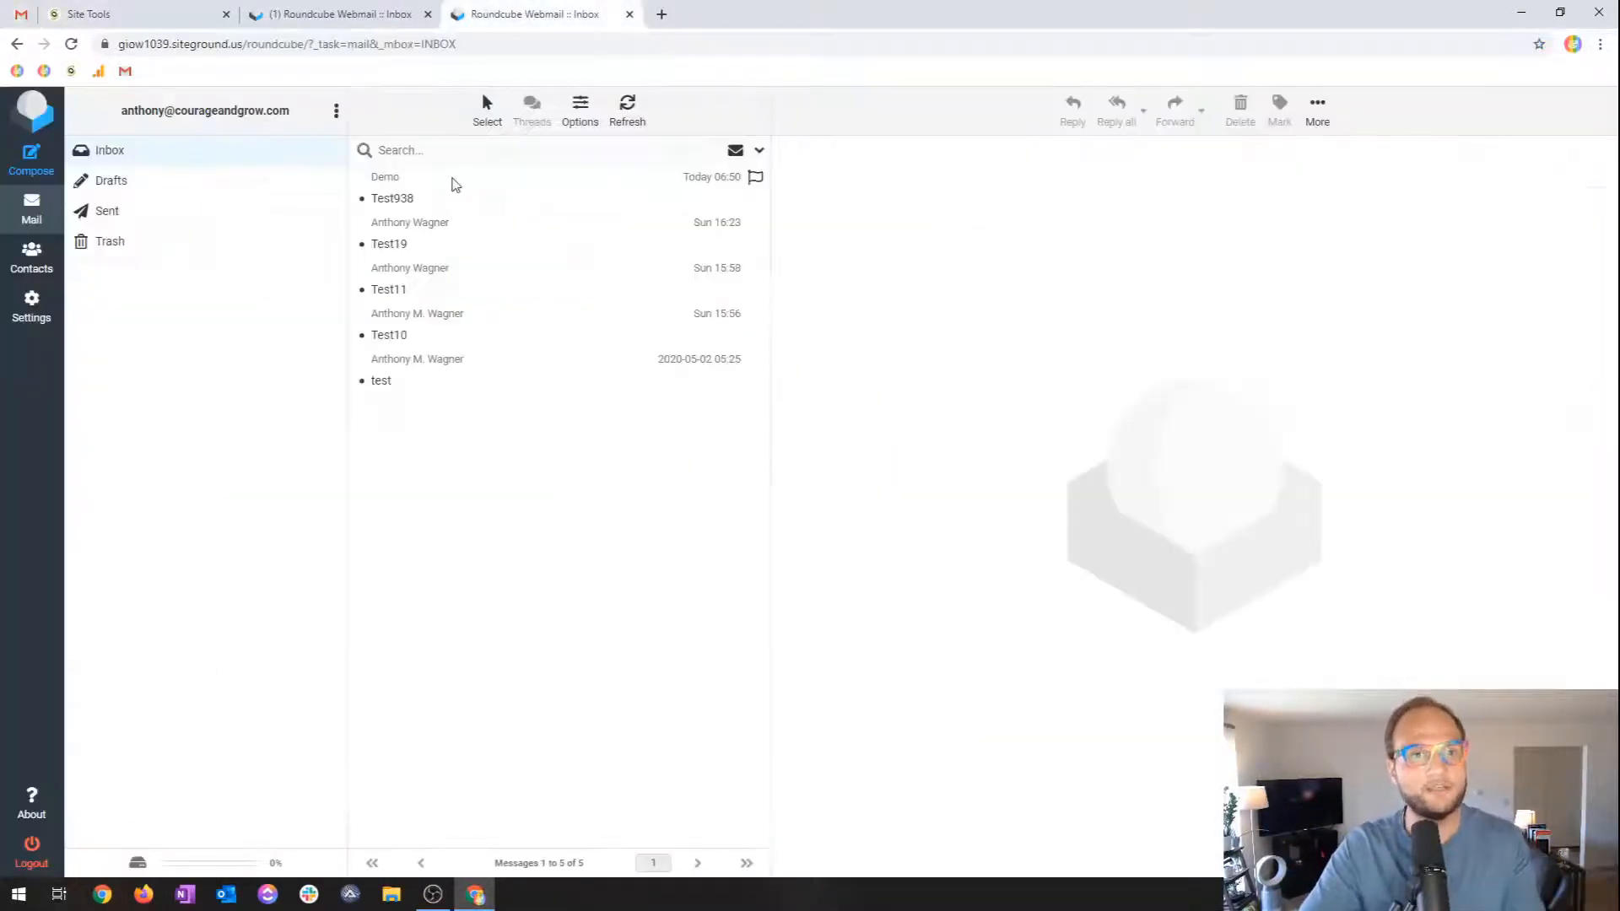
{"action": "left_click", "coordinate": [393, 188]}
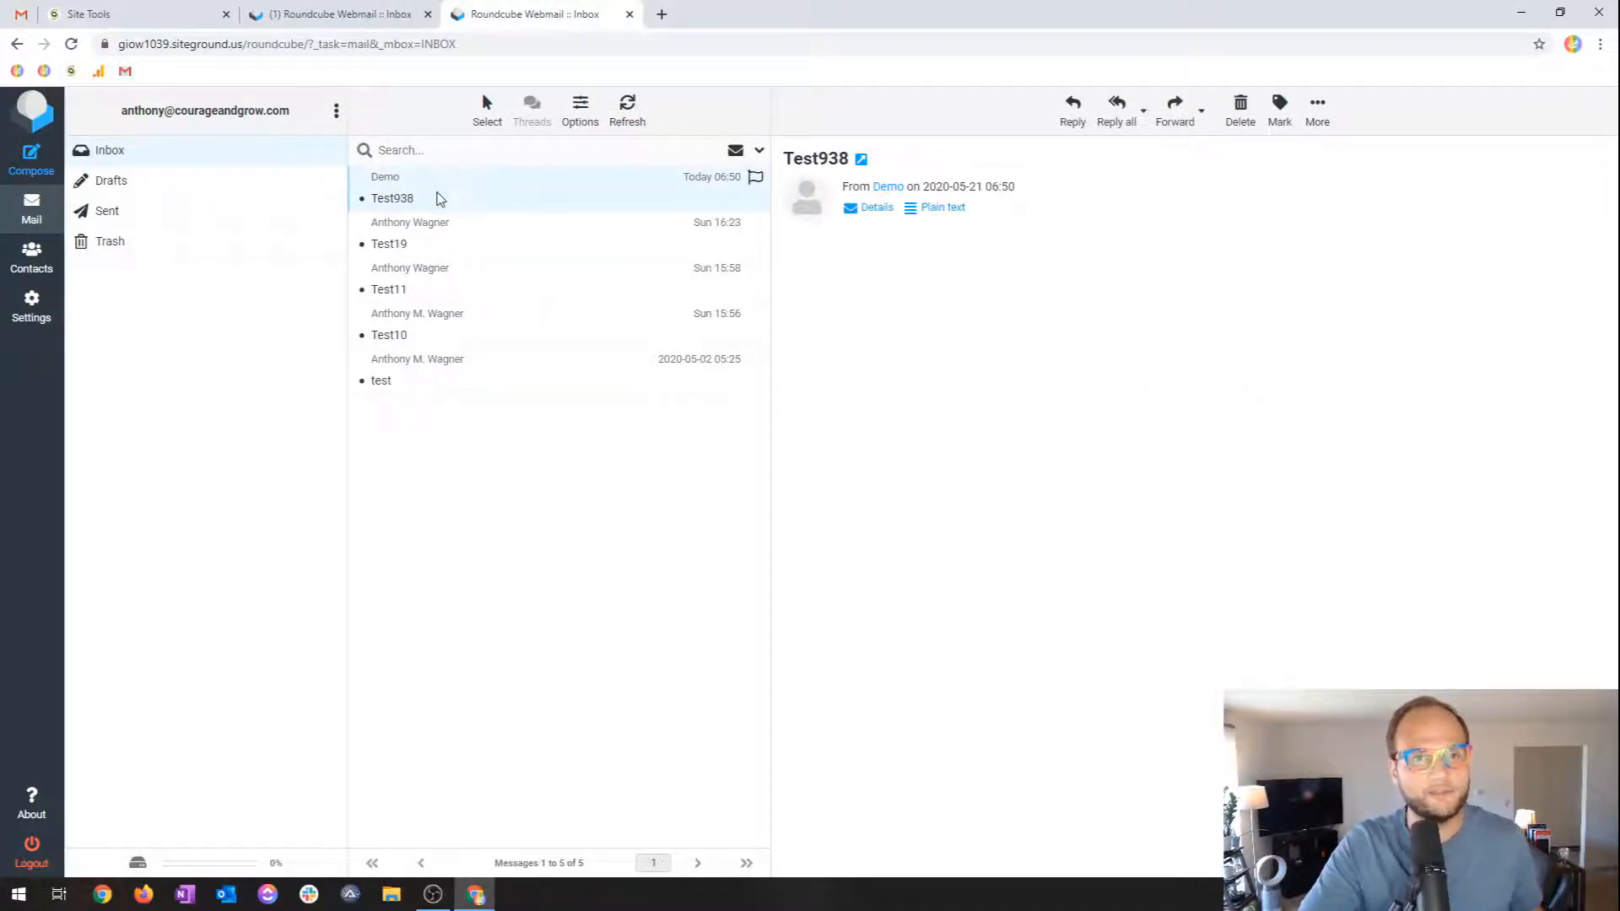
{"action": "key", "text": "F5"}
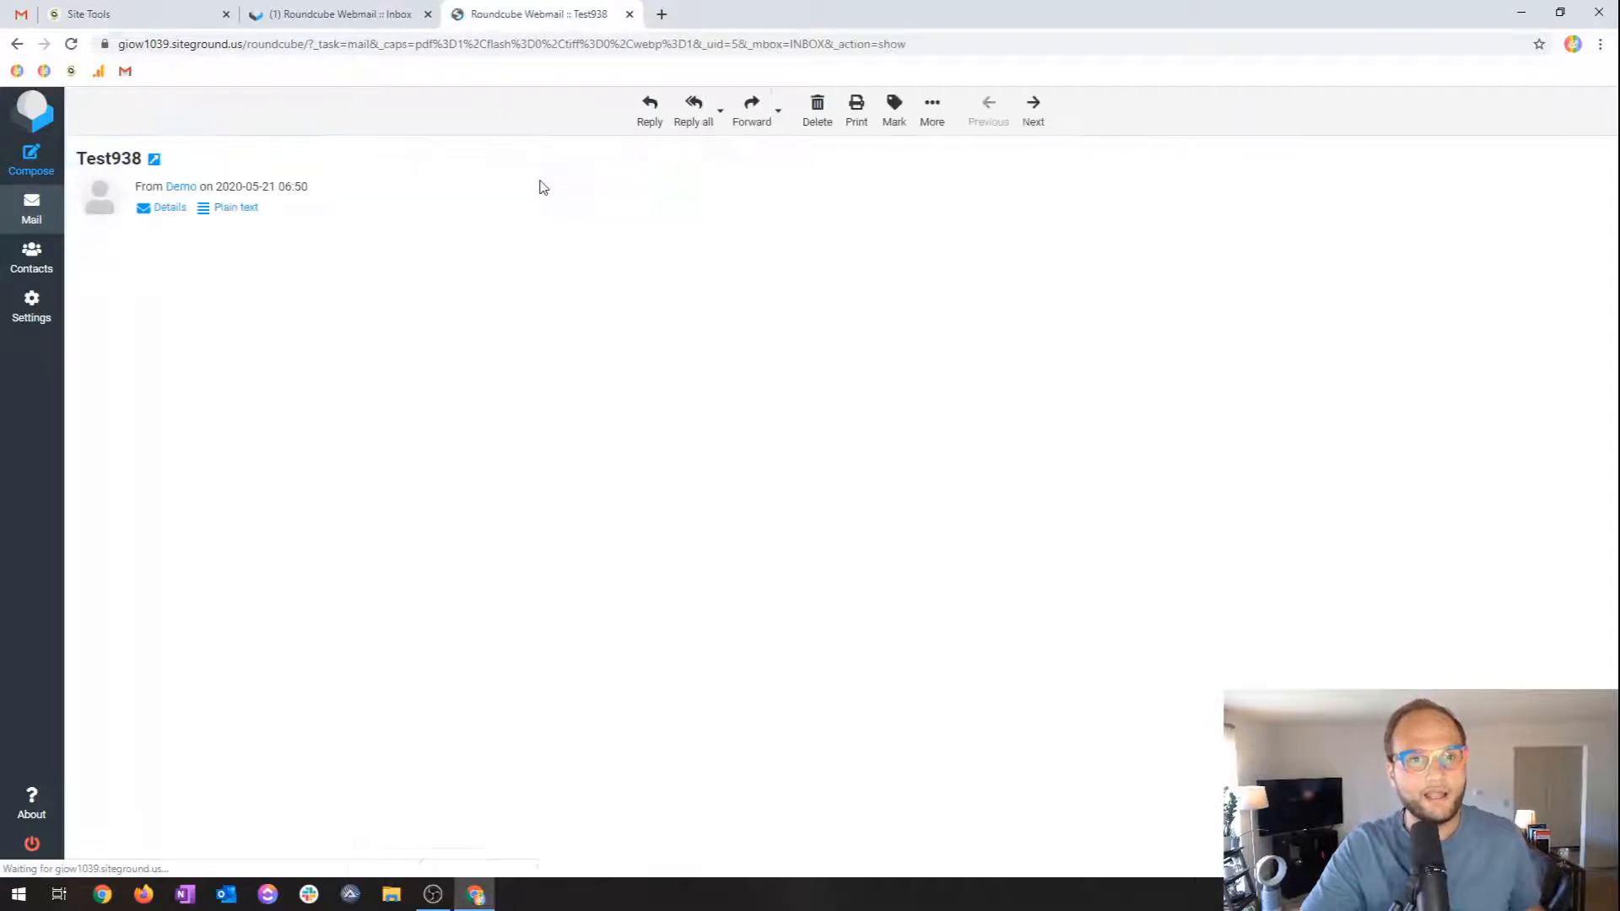
{"action": "left_click", "coordinate": [42, 226]}
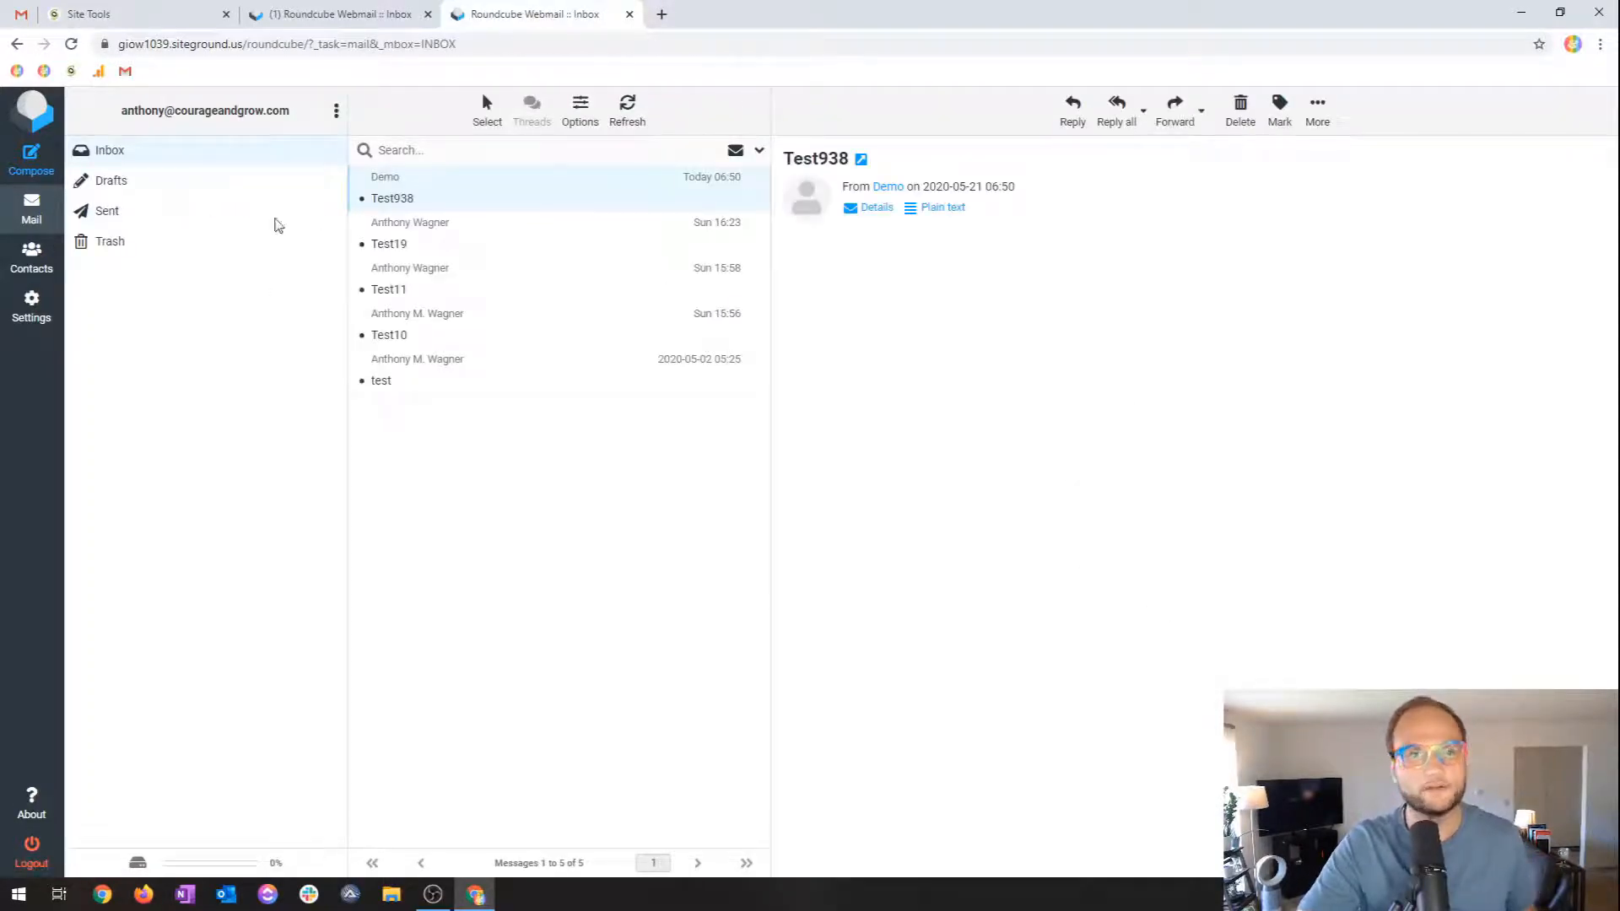
{"action": "left_click", "coordinate": [30, 171]}
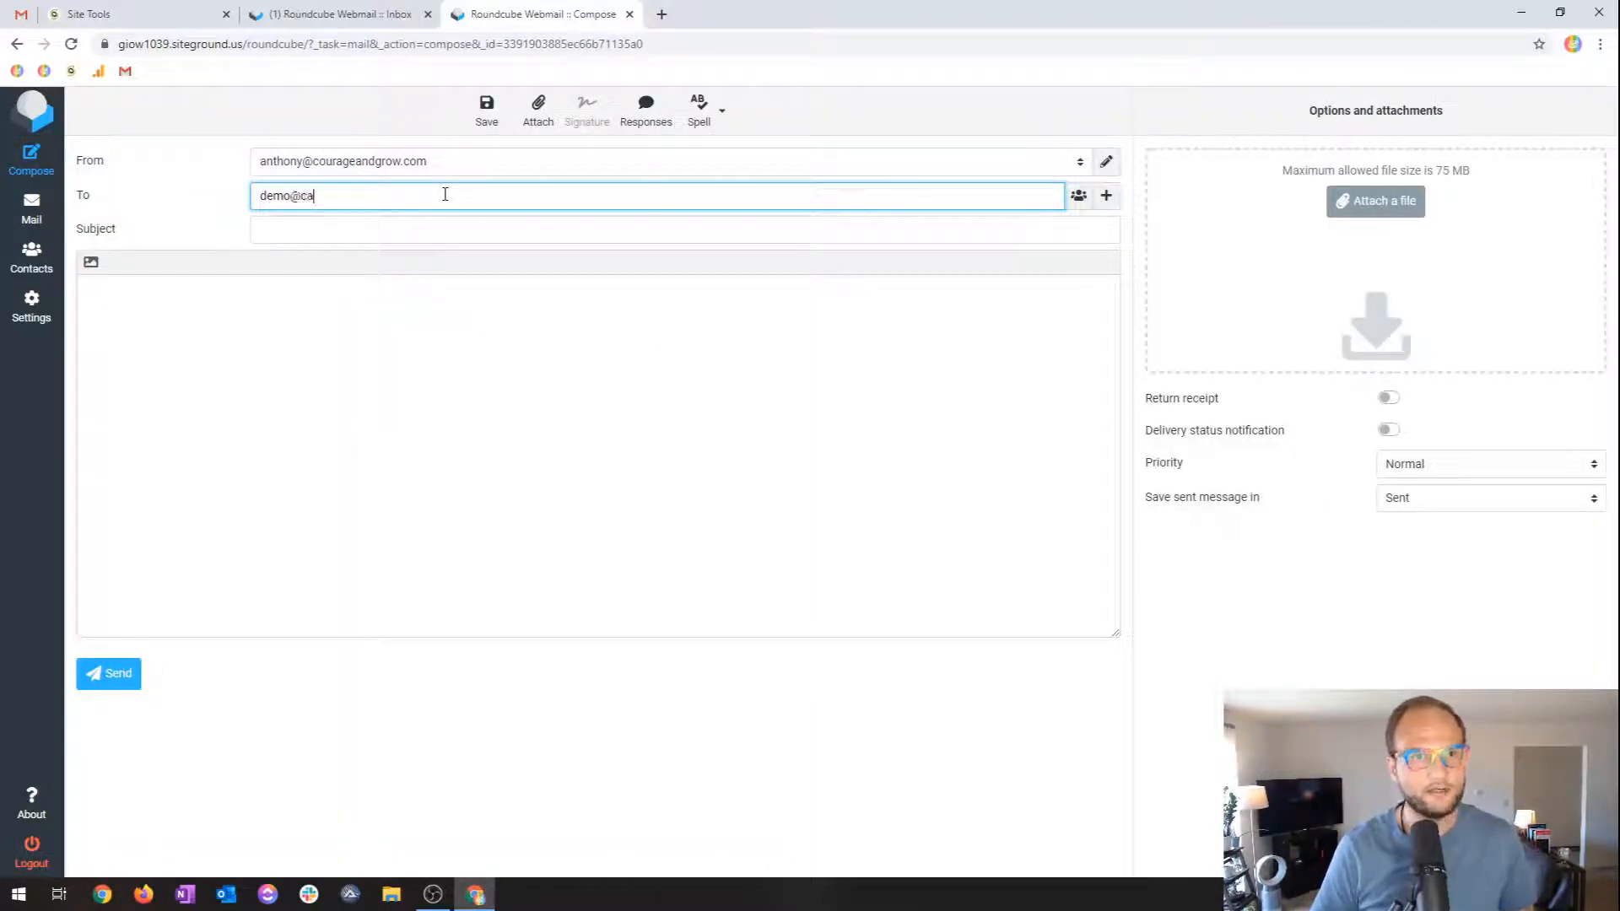
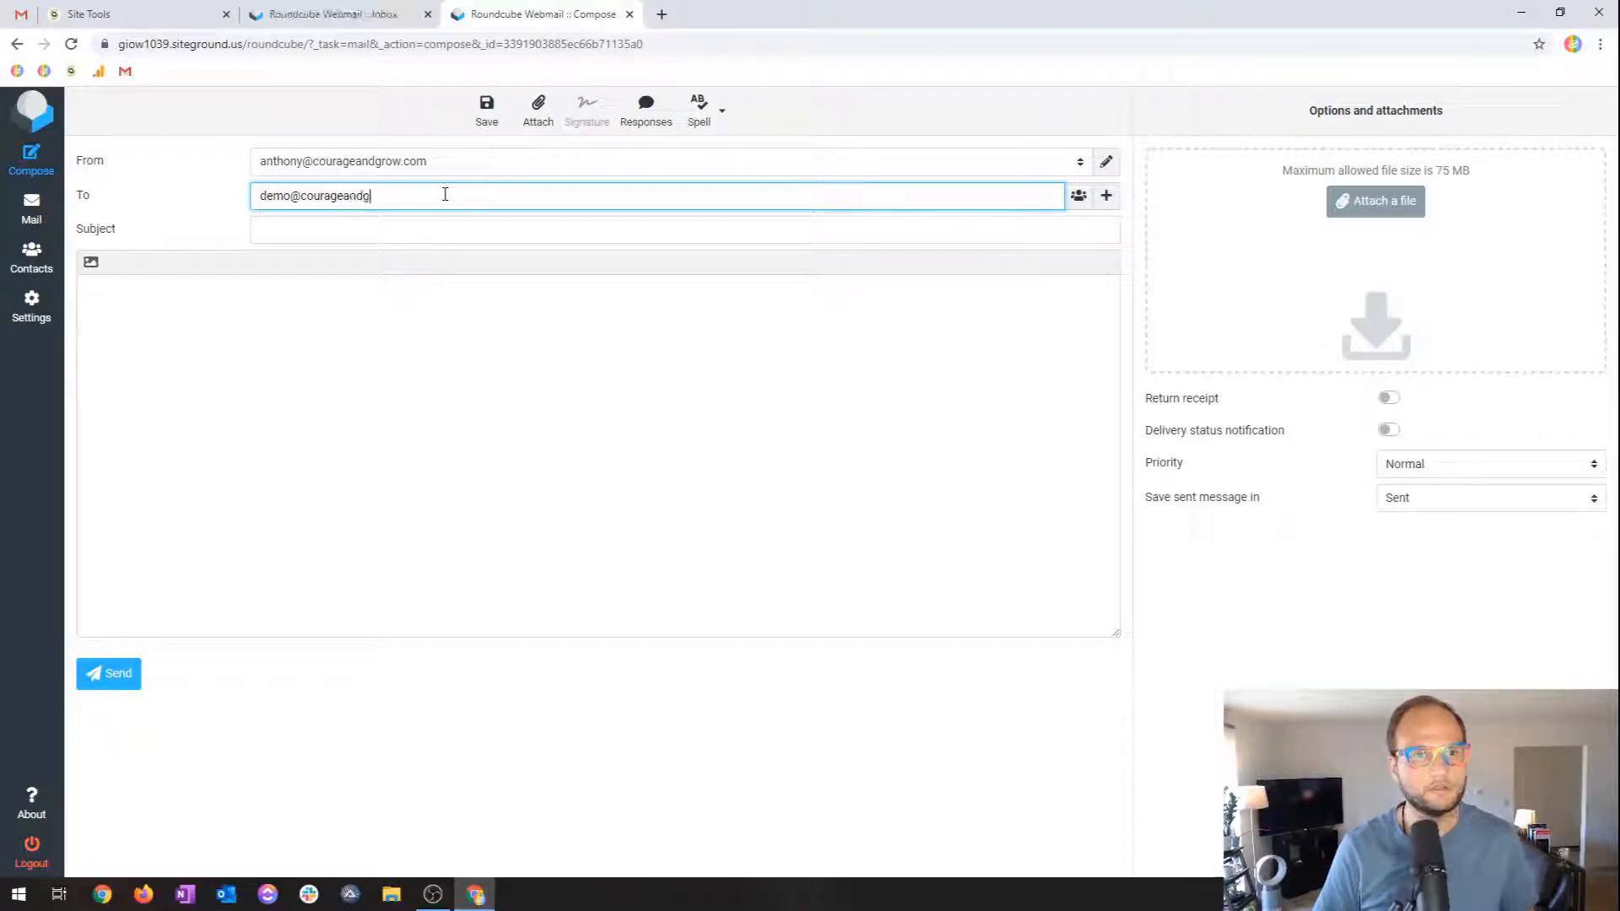
Send an empty Test555 message from Roundcube to the demo mailbox, accepting the no-body warning.
{"action": "key", "text": "Tab"}
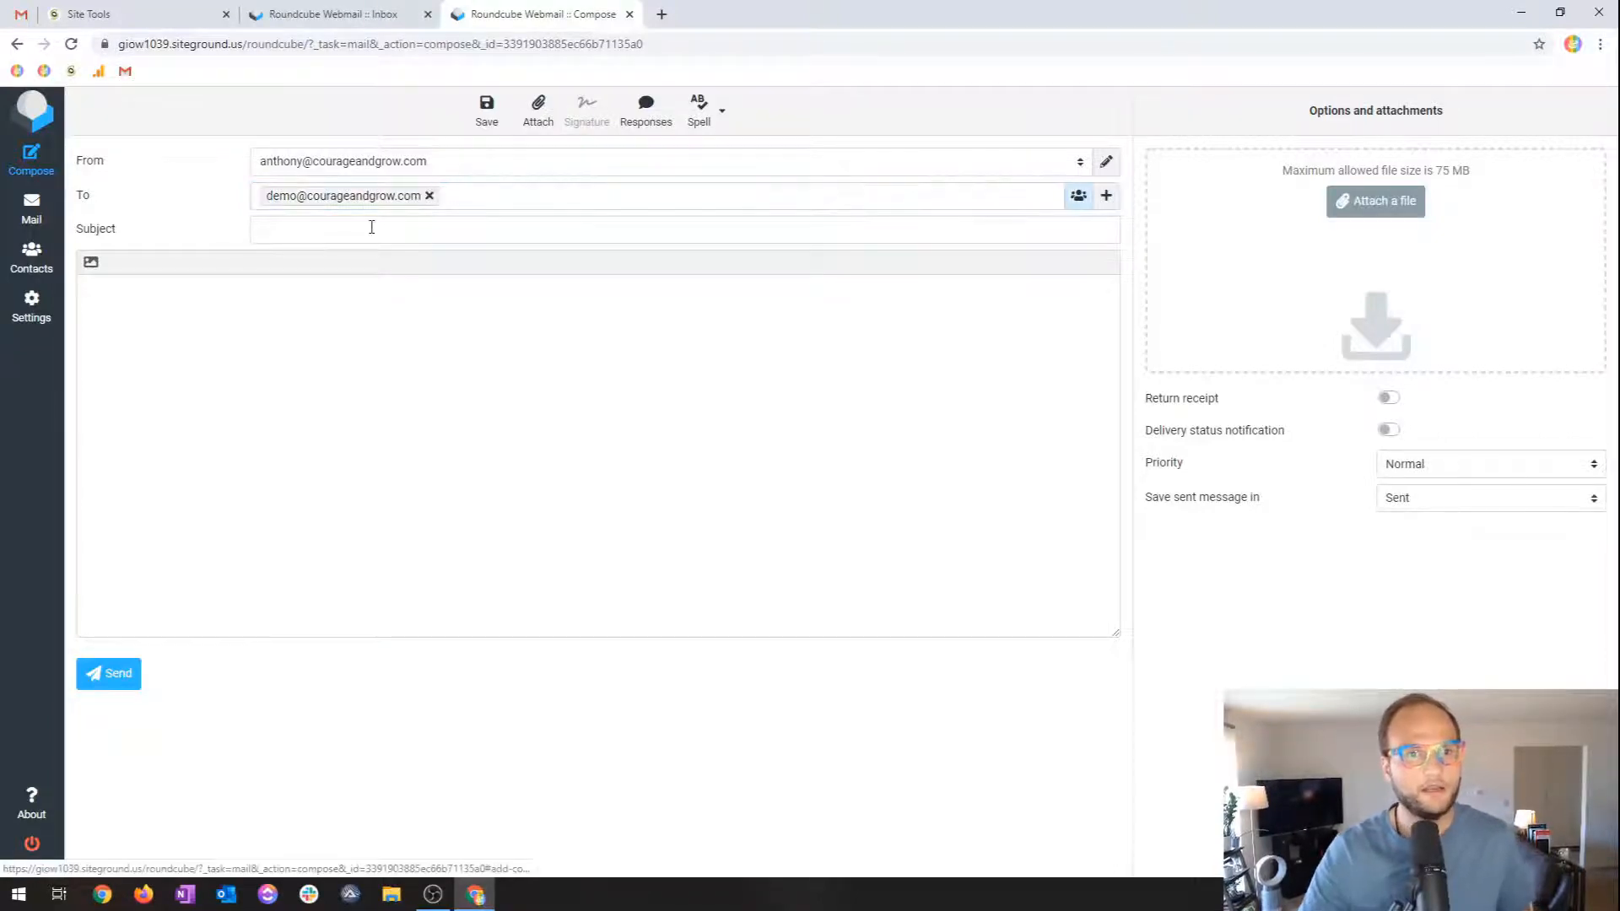
{"action": "left_click", "coordinate": [369, 230]}
{"action": "type", "text": "Test555"}
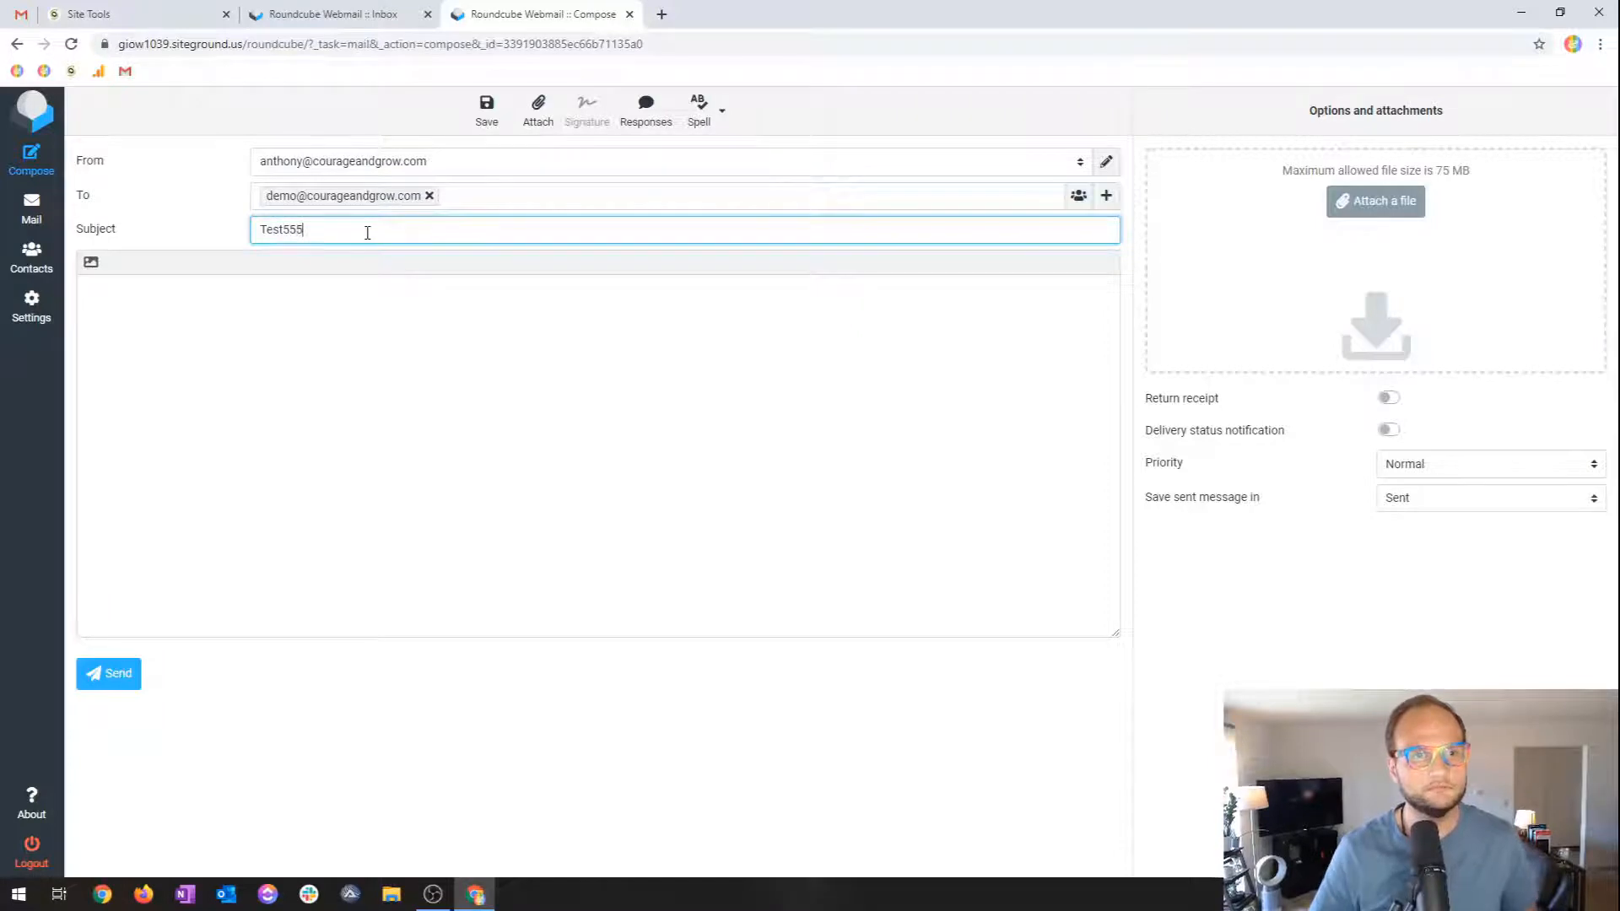
{"action": "left_click", "coordinate": [117, 673]}
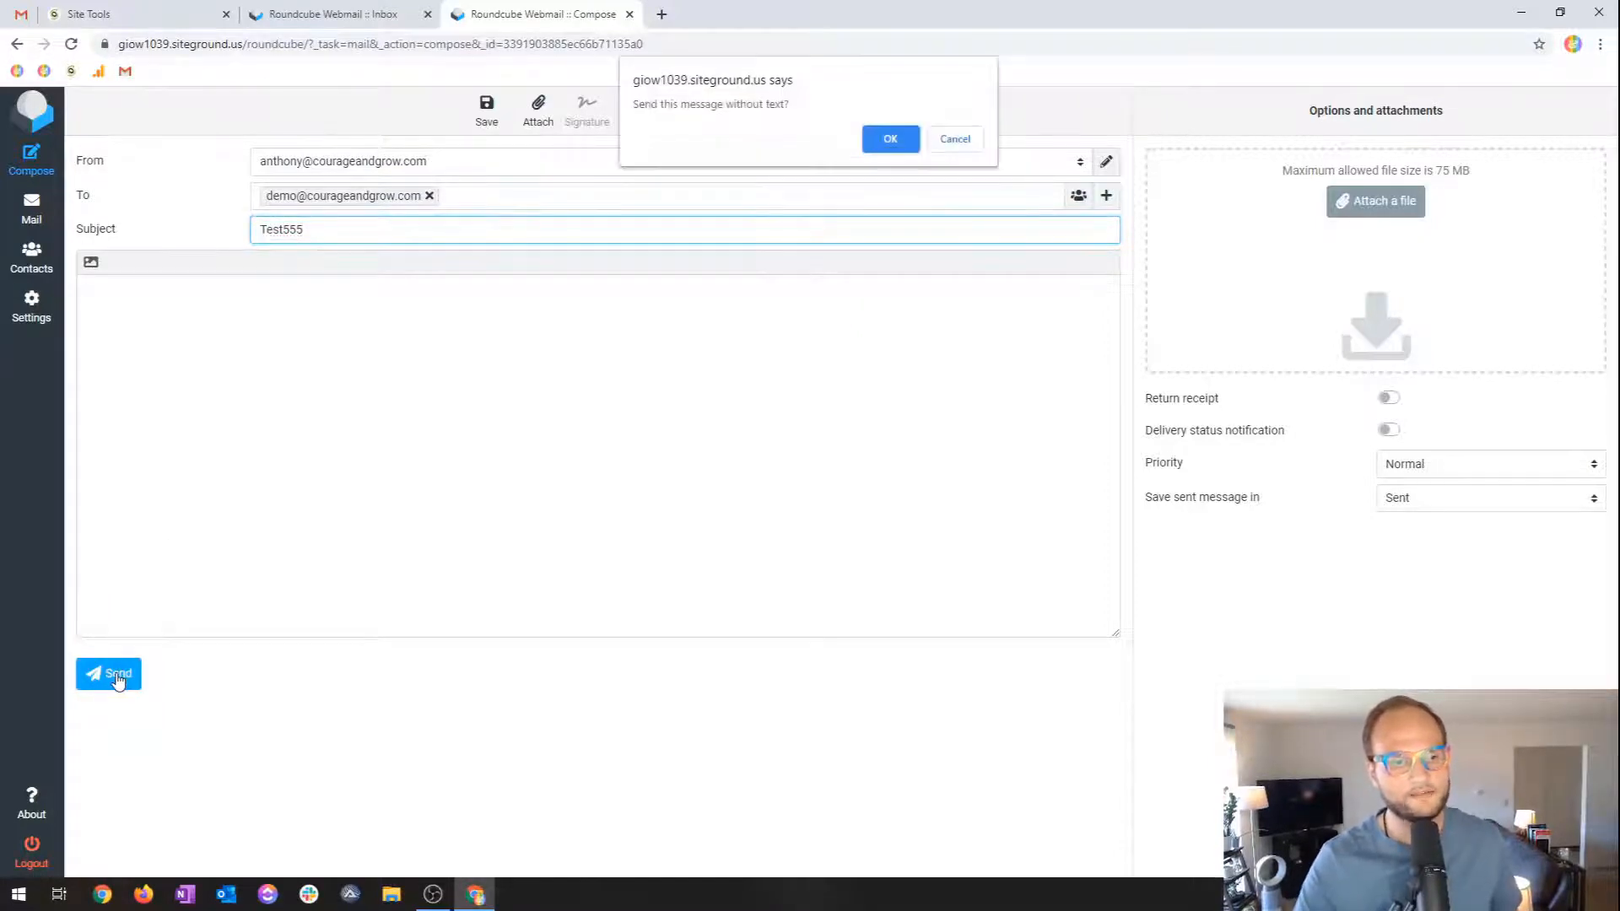
{"action": "left_click", "coordinate": [891, 139]}
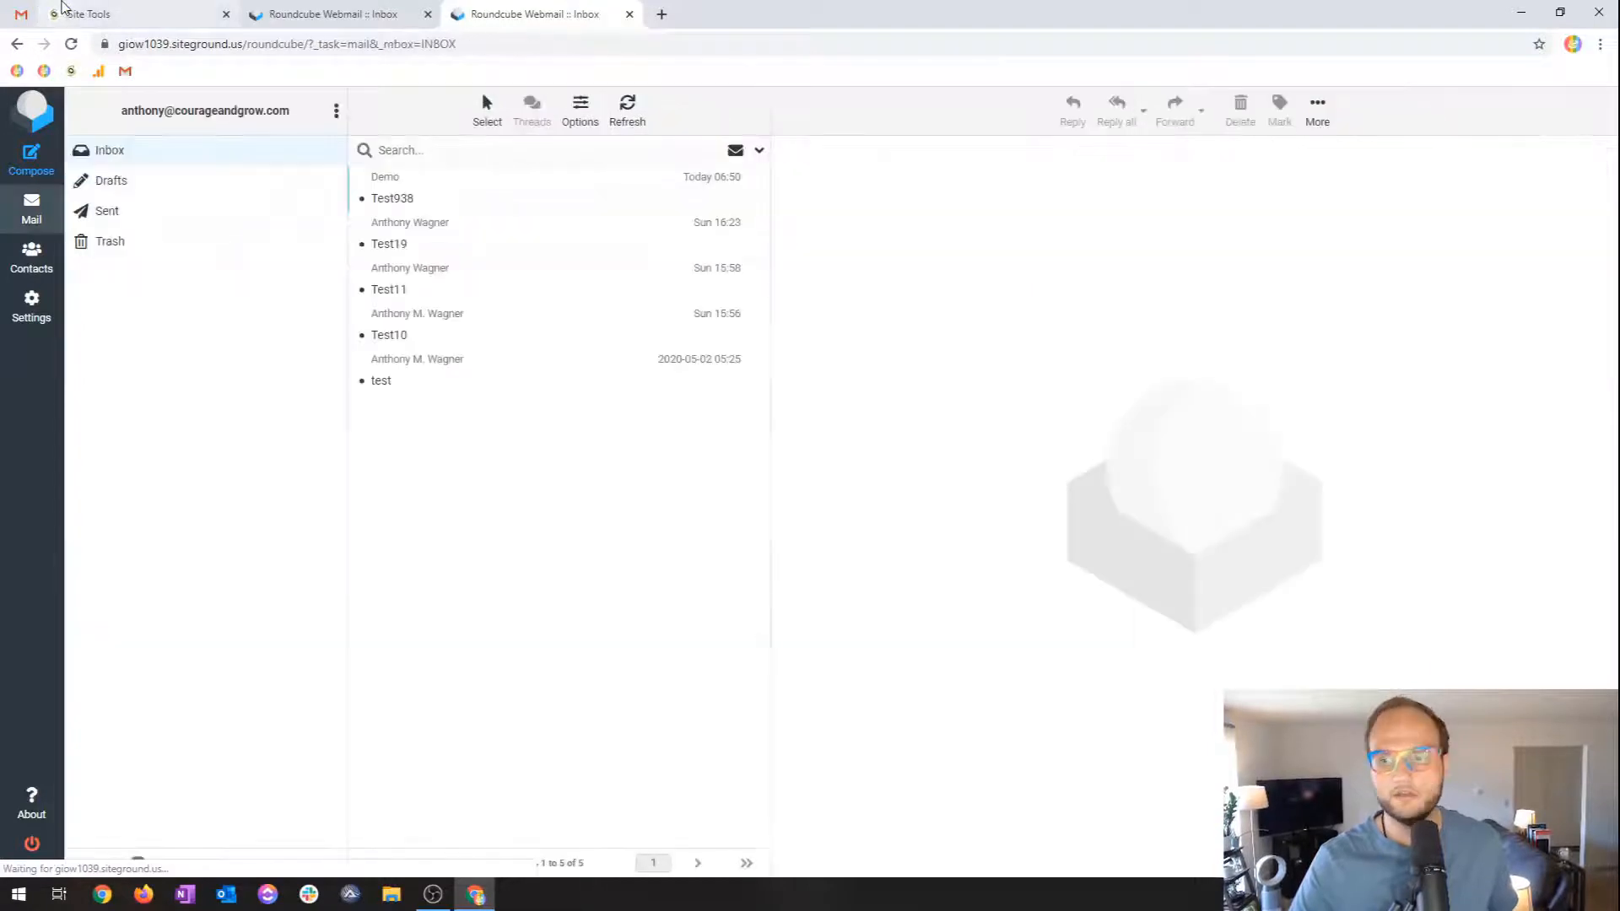
{"action": "left_click", "coordinate": [7, 11]}
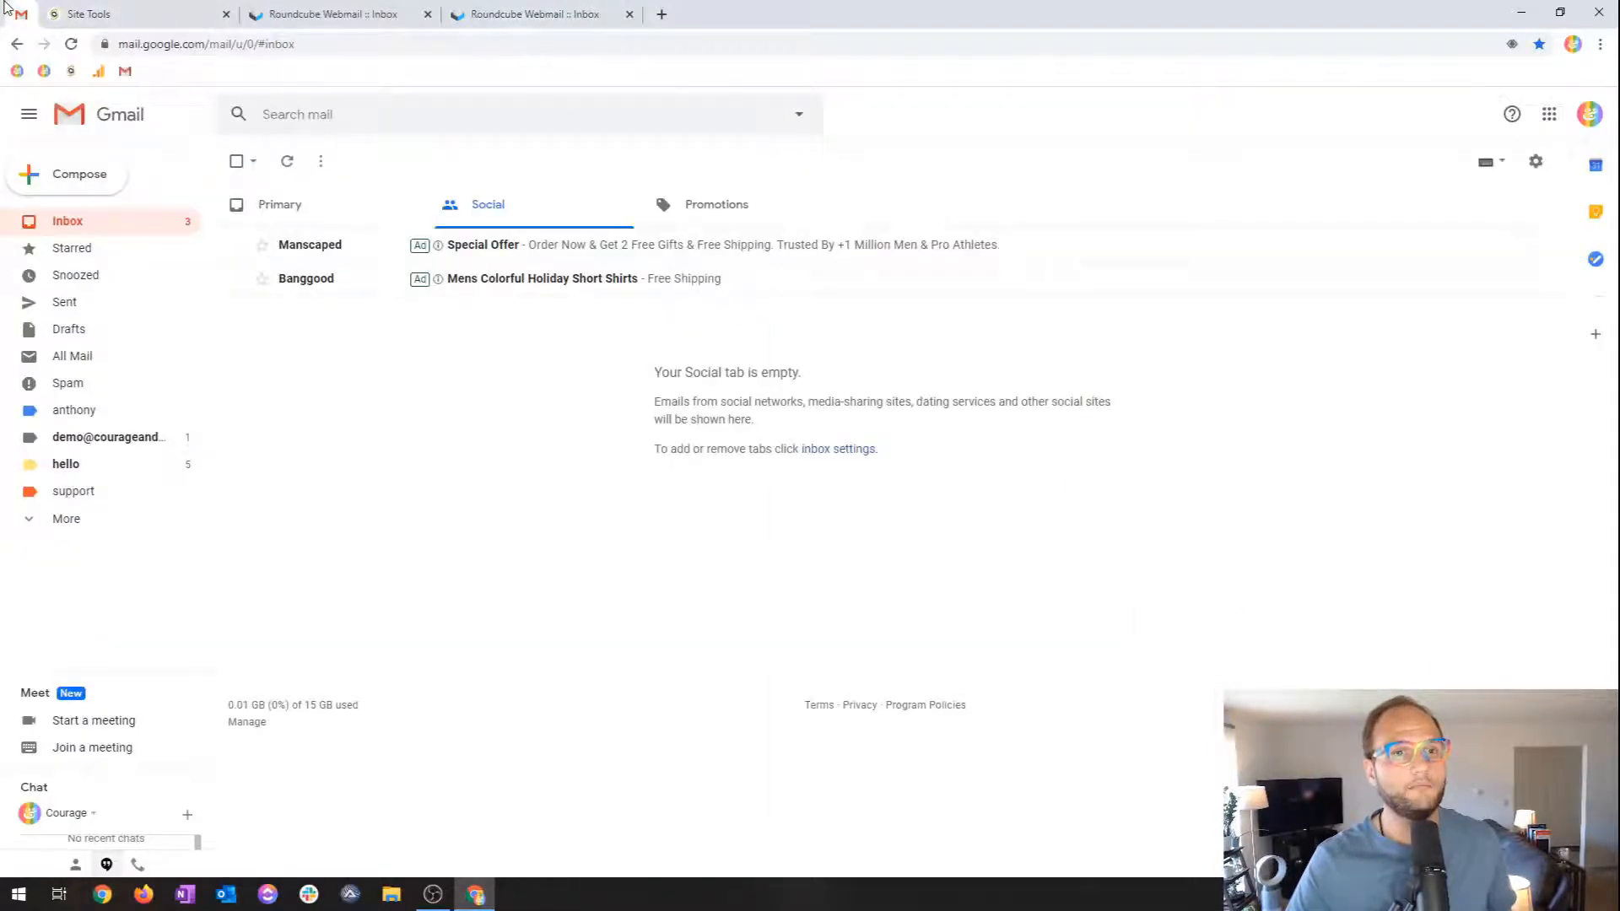
Open Gmail's Primary inbox and refresh it repeatedly while waiting for Test555 to arrive.
{"action": "left_click", "coordinate": [86, 221]}
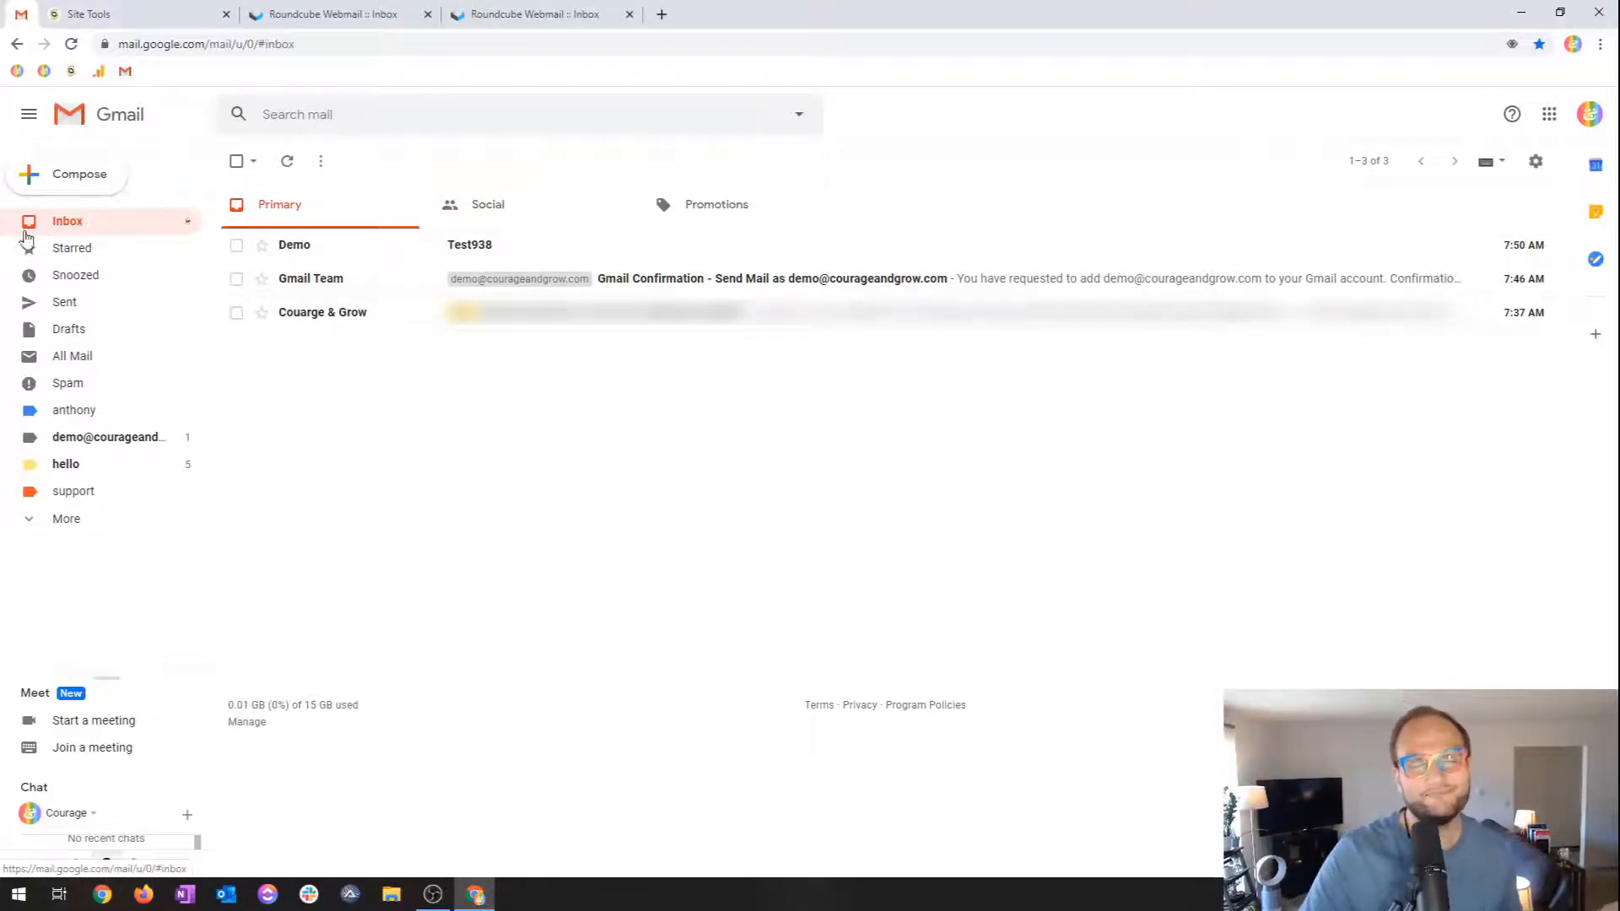
{"action": "left_click", "coordinate": [287, 161]}
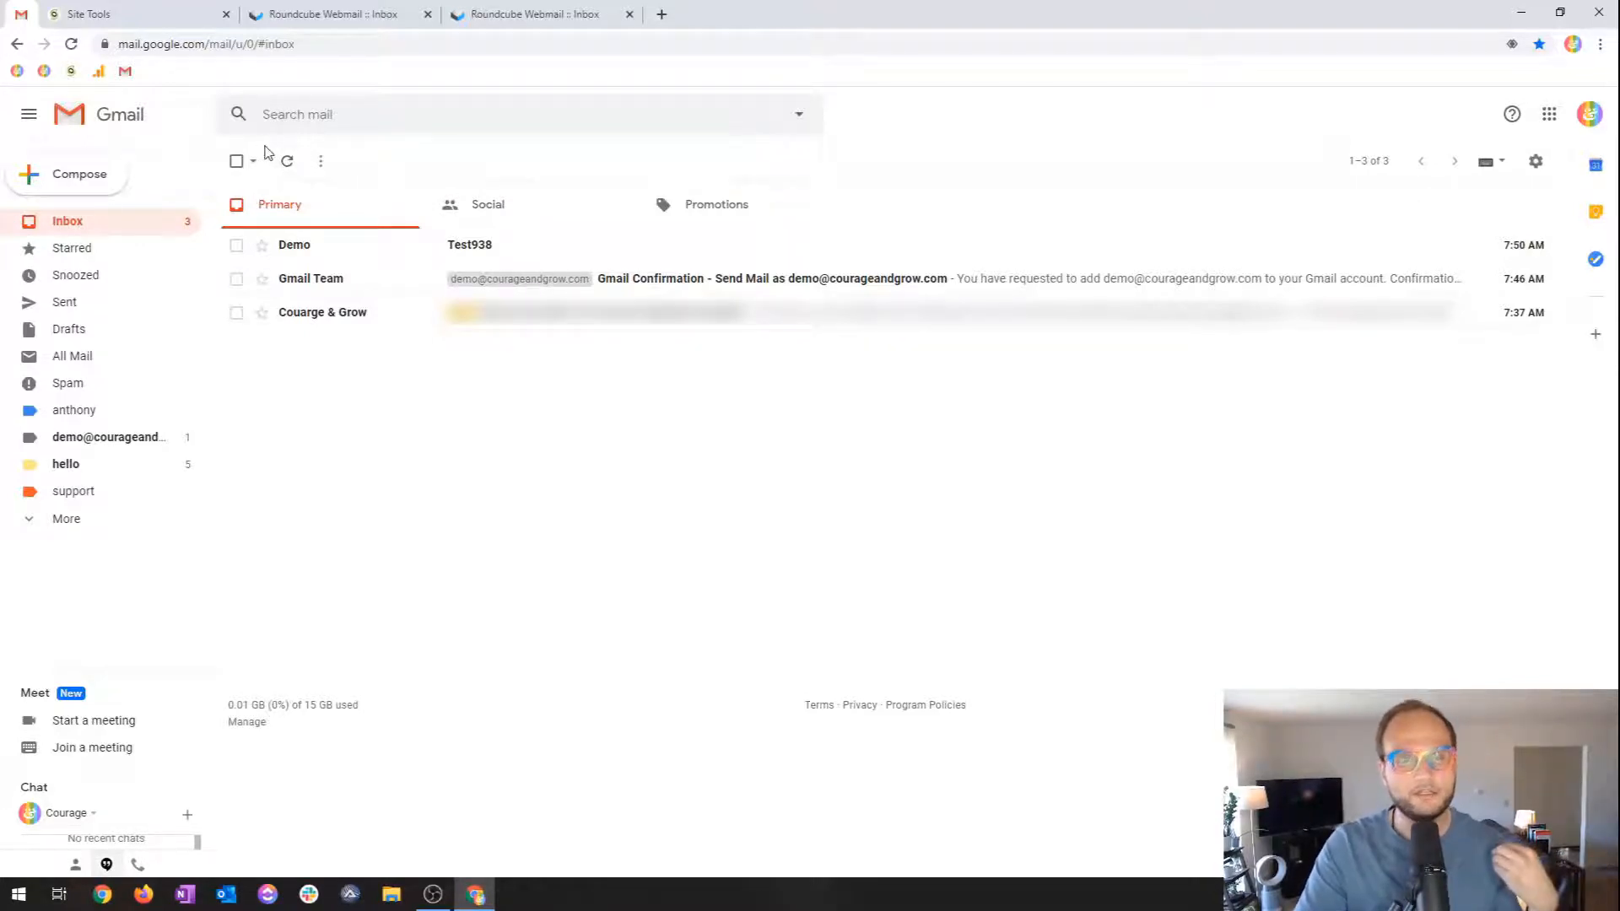
{"action": "left_click", "coordinate": [293, 167]}
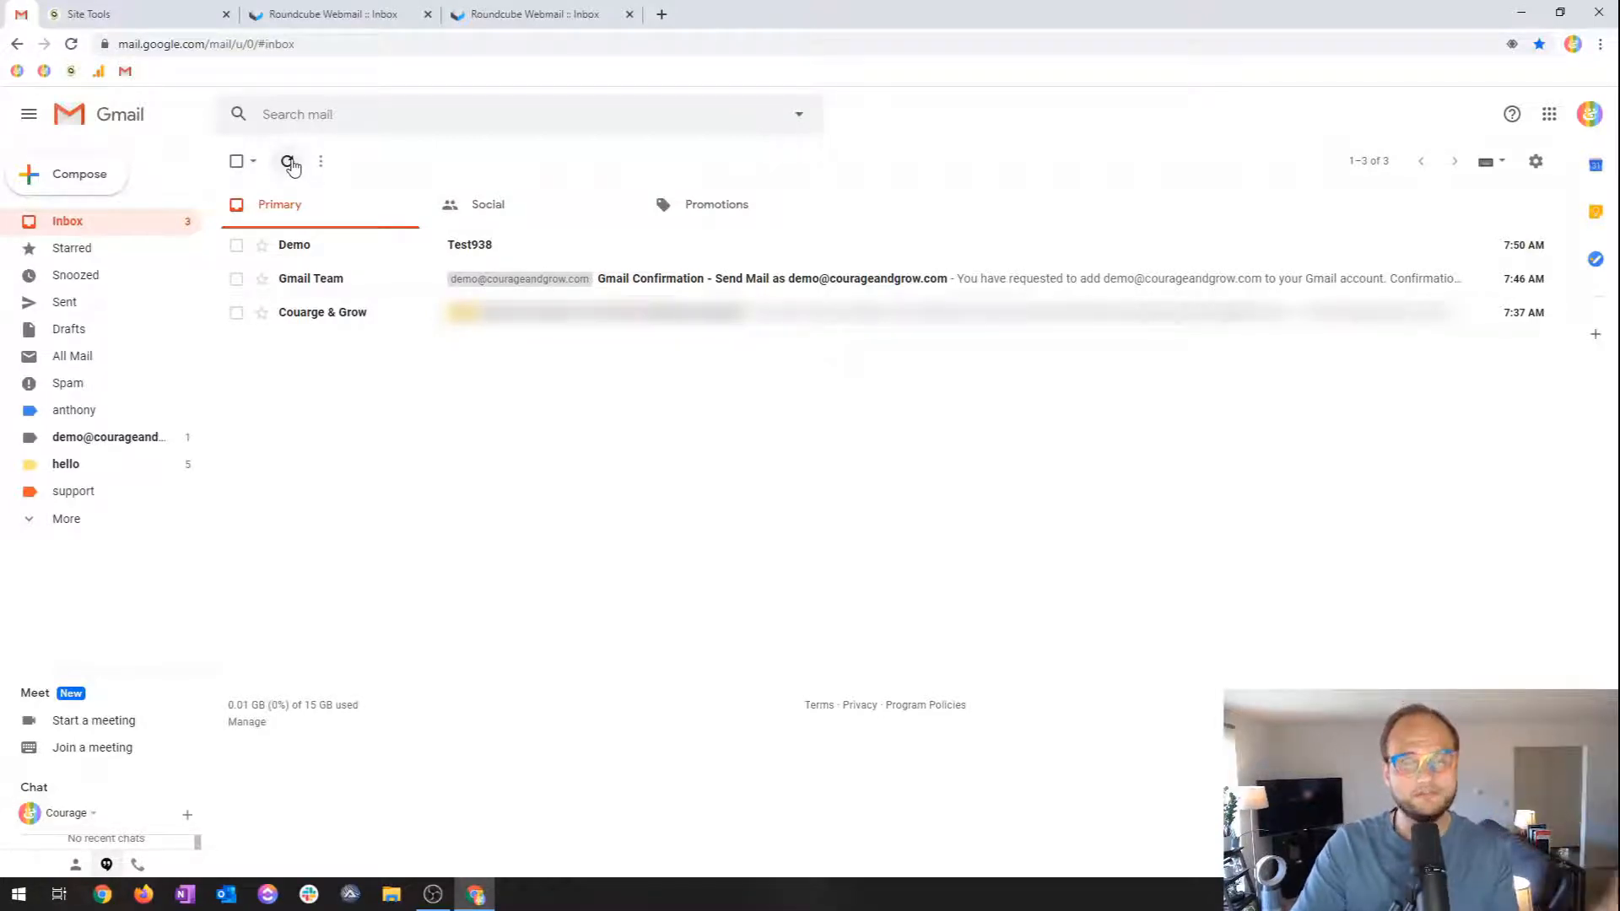
{"action": "left_click", "coordinate": [290, 165]}
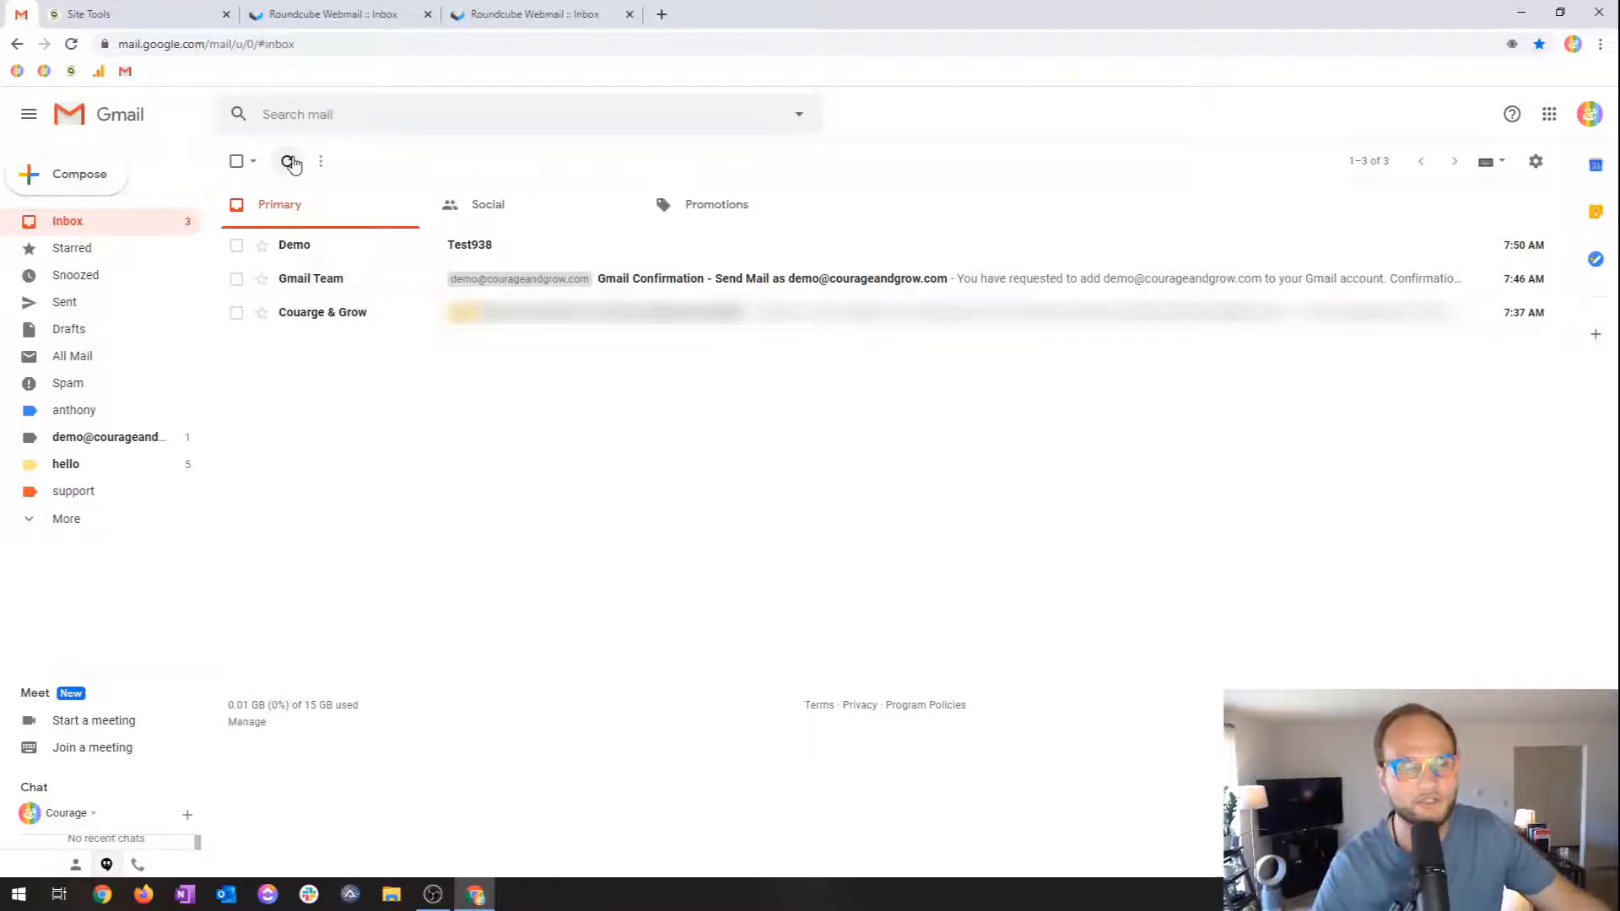
{"action": "left_click", "coordinate": [289, 164]}
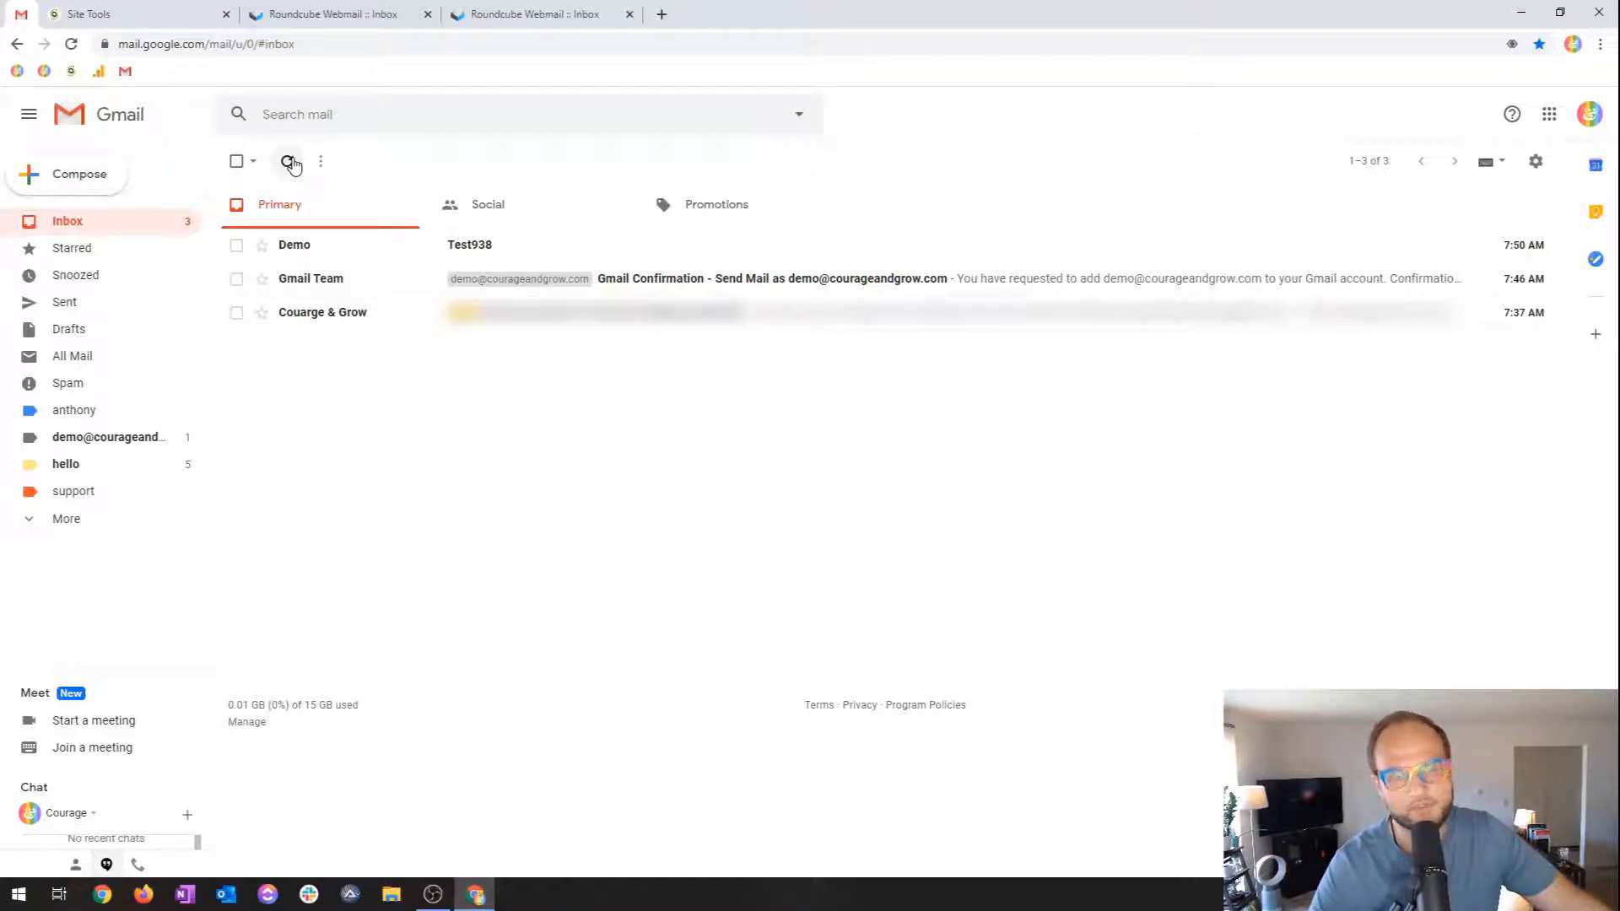
{"action": "left_click", "coordinate": [290, 162]}
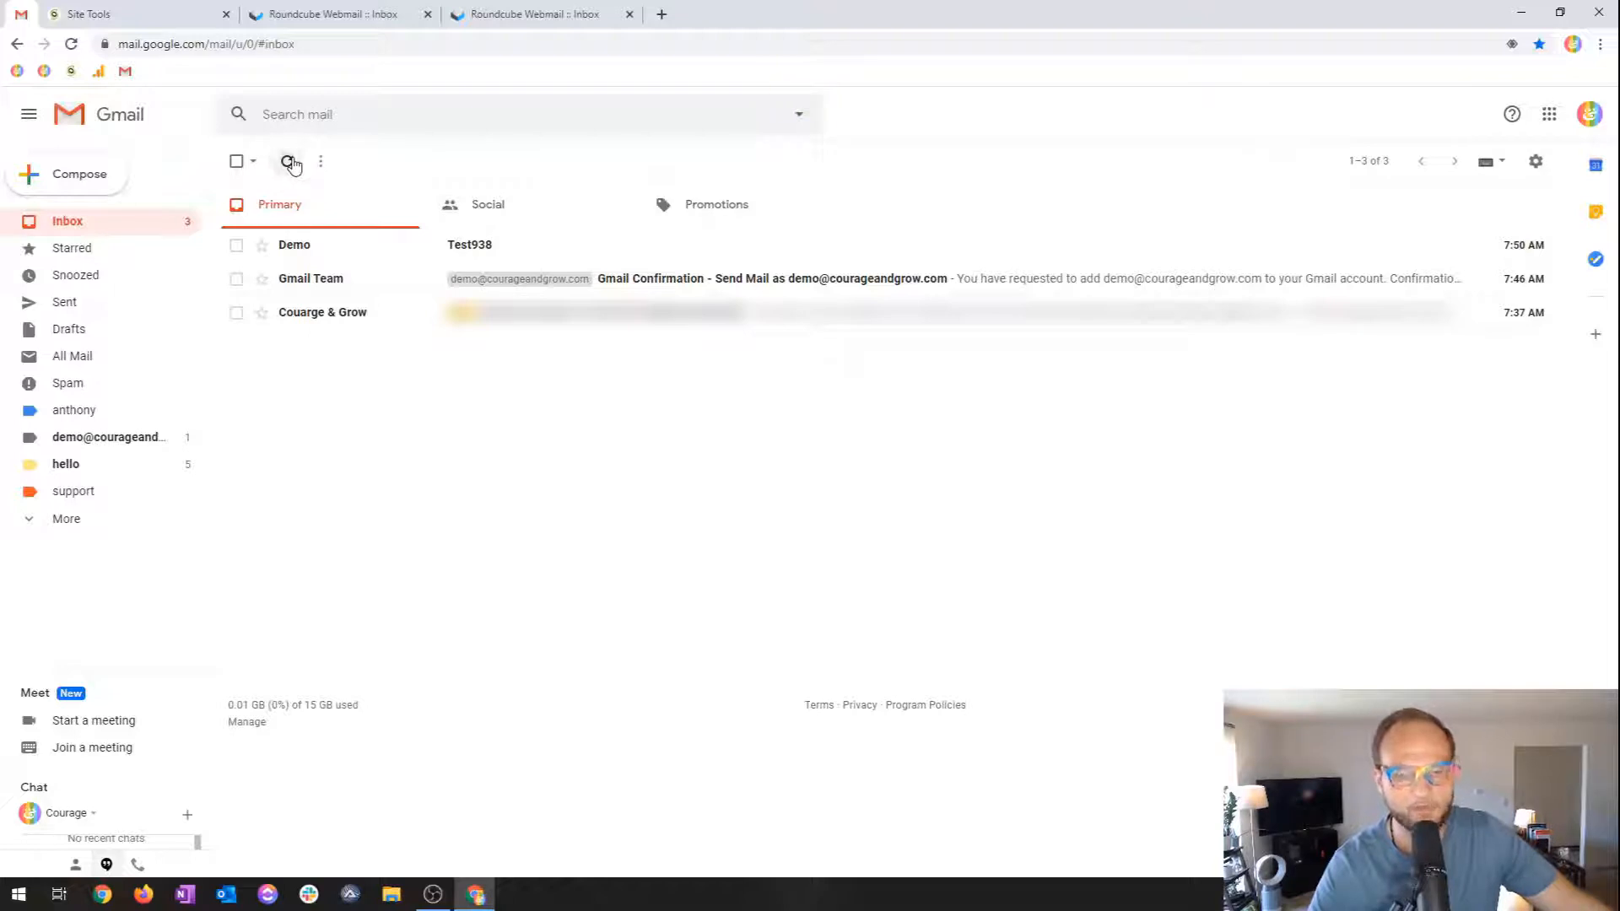
{"action": "left_click", "coordinate": [290, 164]}
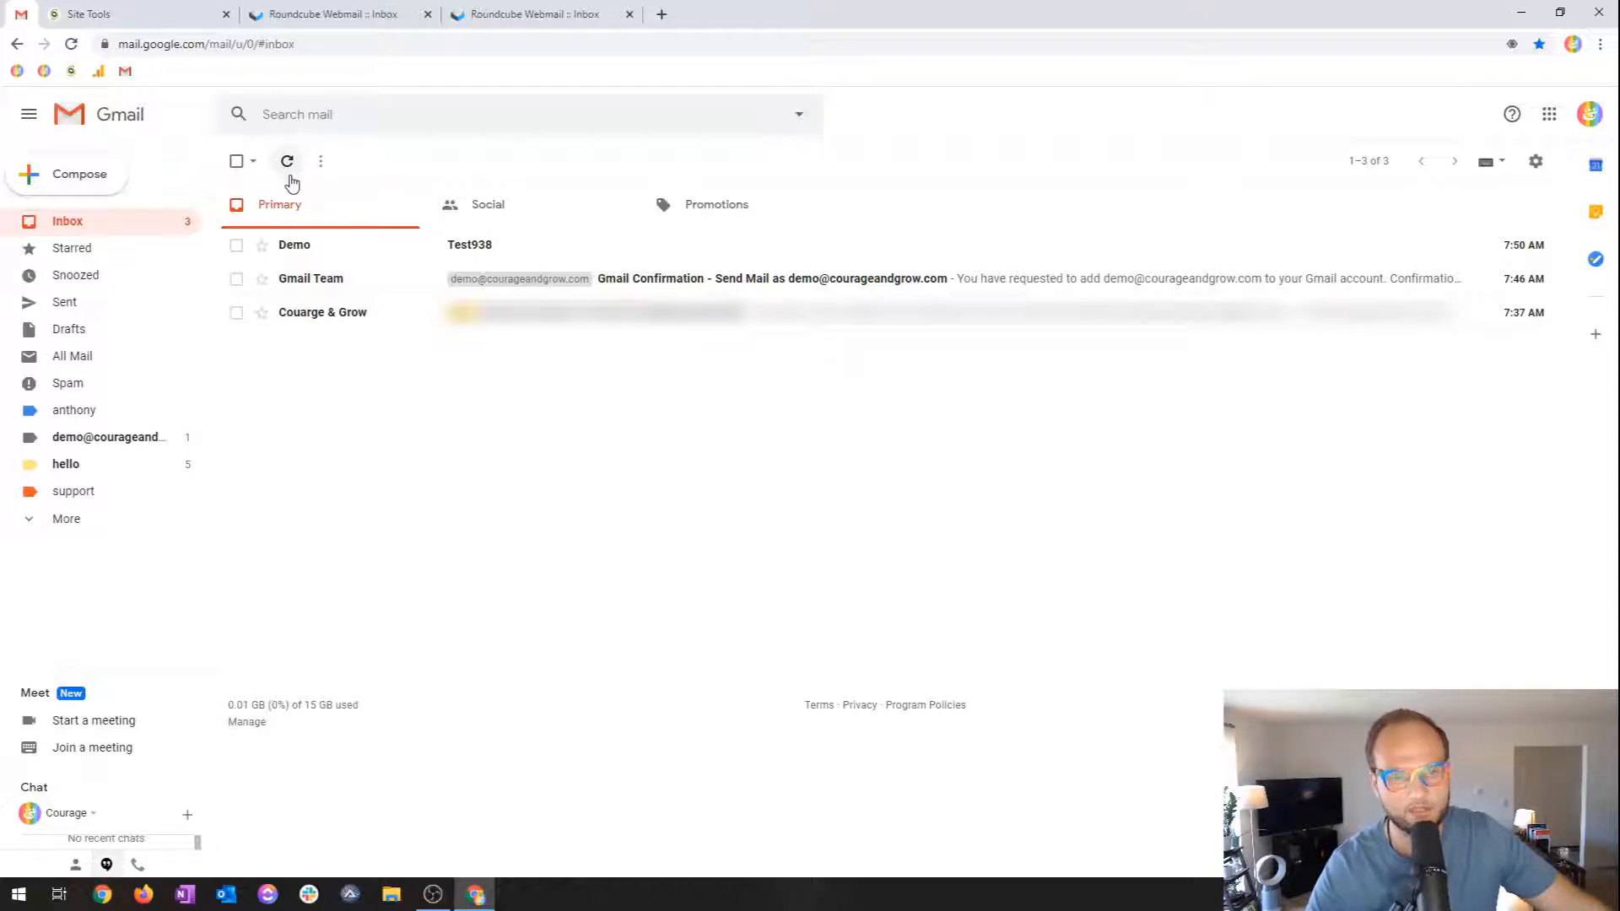
{"action": "left_click", "coordinate": [289, 169]}
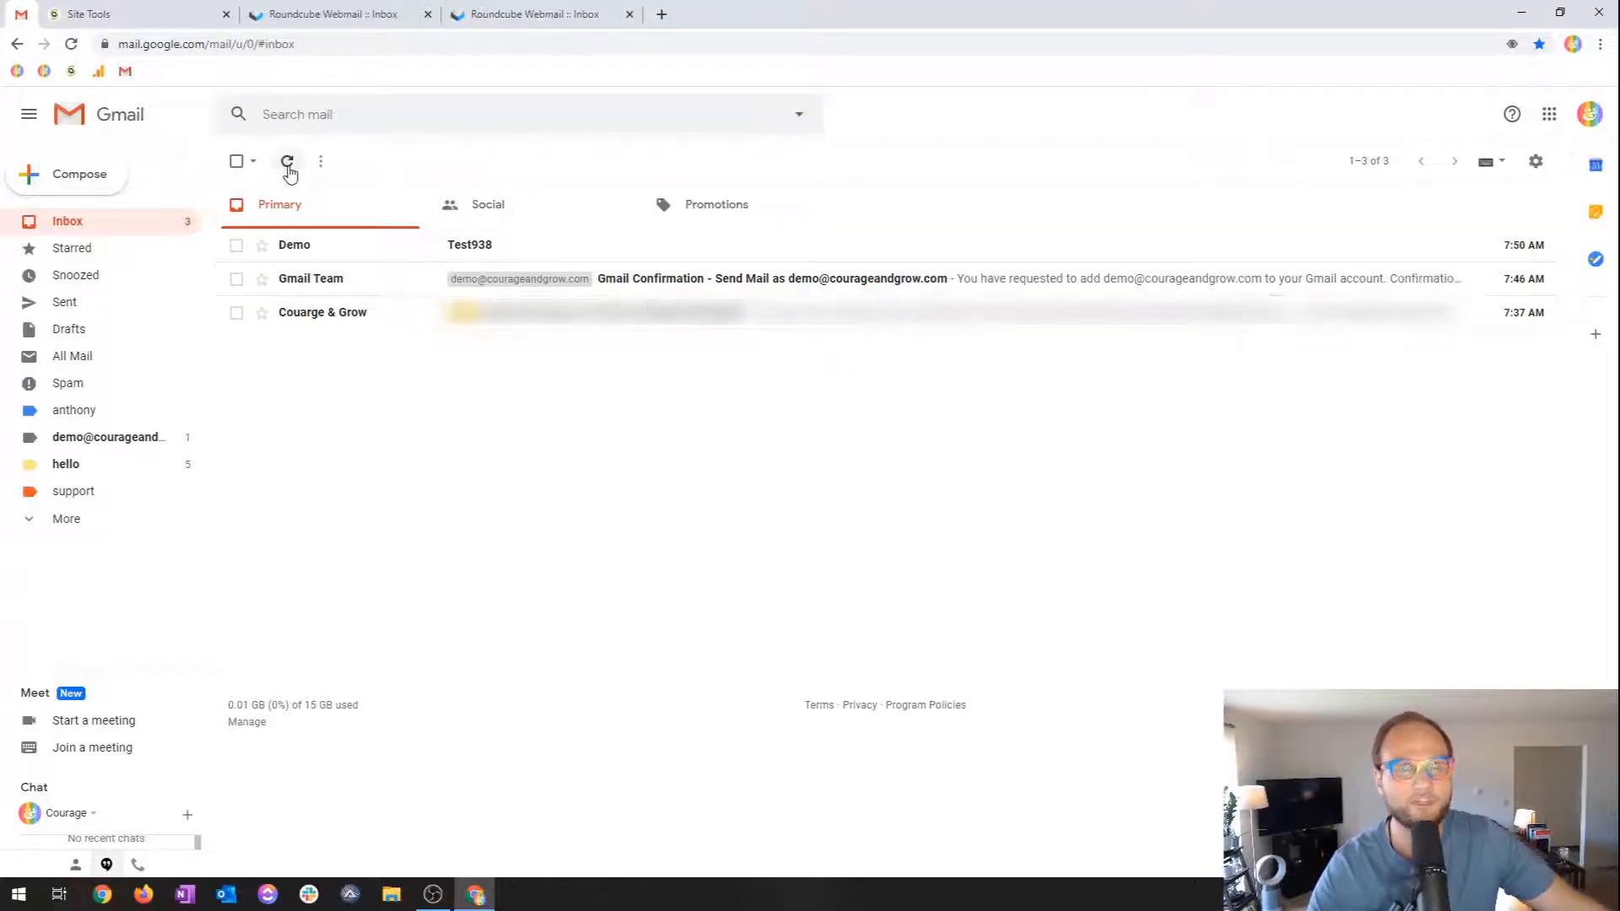
{"action": "left_click", "coordinate": [290, 167]}
Open the Accounts and Import settings page.
{"action": "left_click", "coordinate": [1547, 172]}
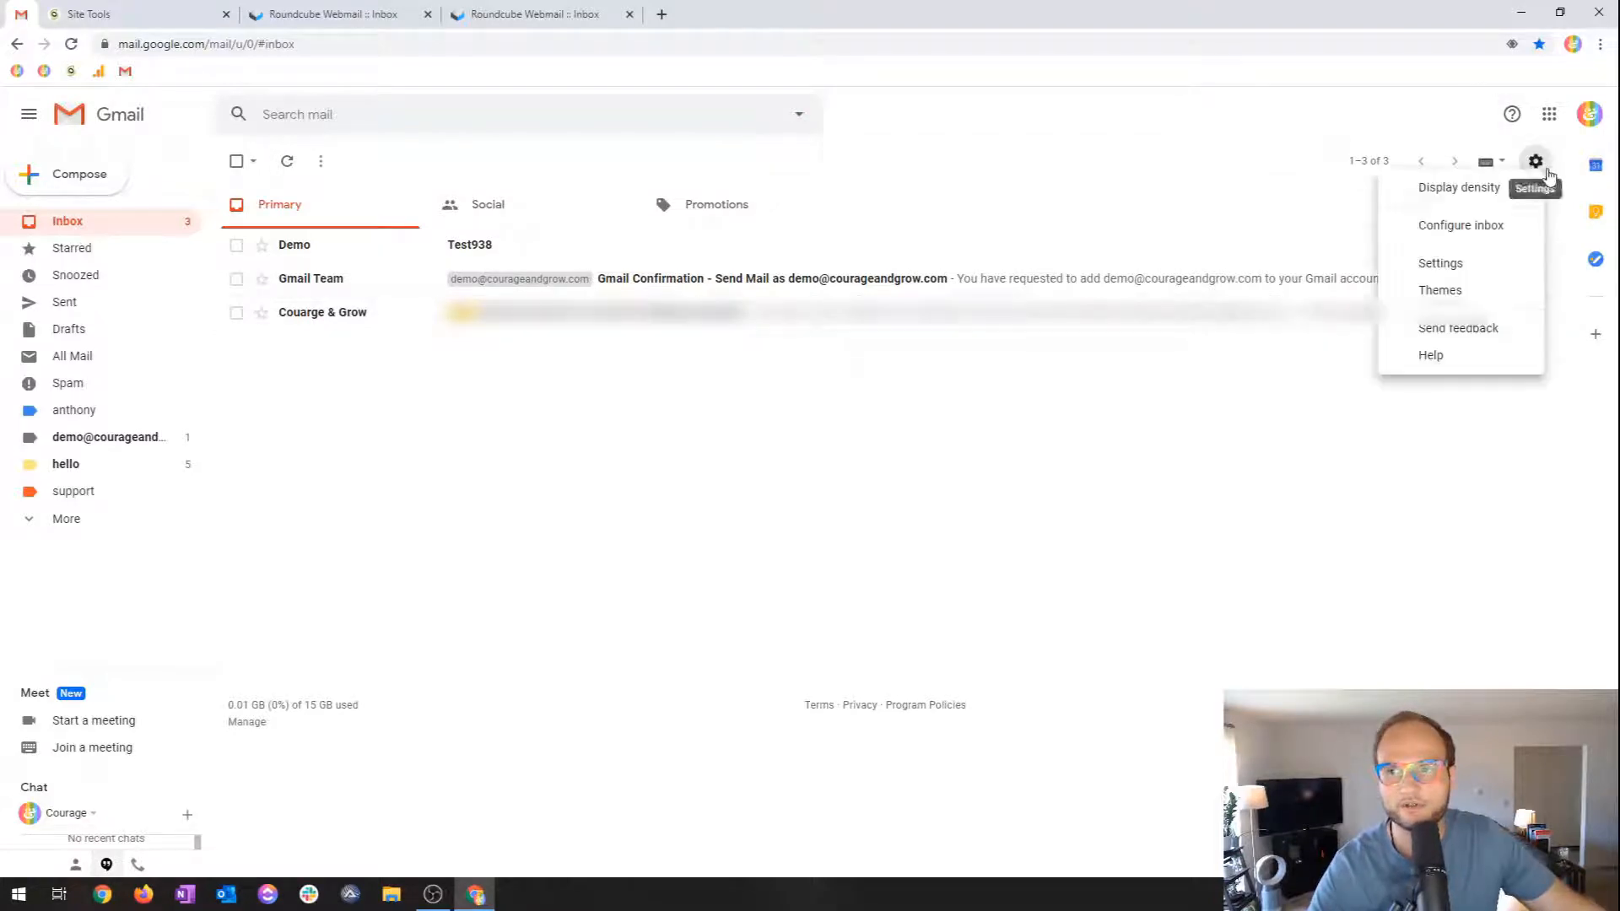
{"action": "left_click", "coordinate": [1455, 260]}
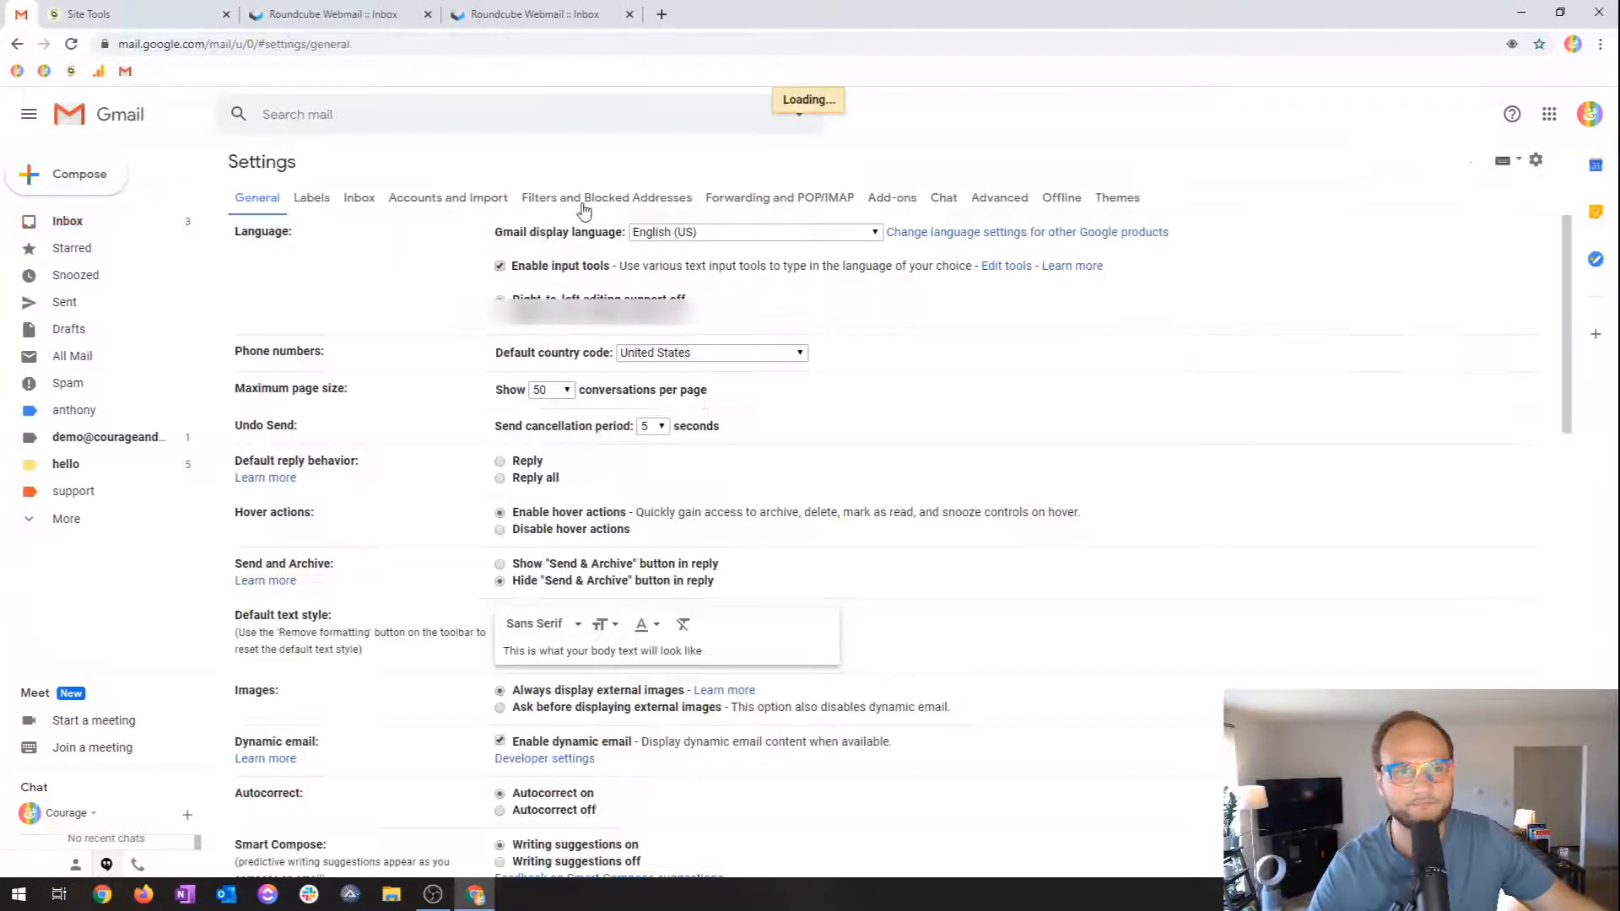
{"action": "left_click", "coordinate": [435, 197]}
{"action": "scroll", "coordinate": [540, 312], "scroll_direction": "down", "scroll_amount": 3}
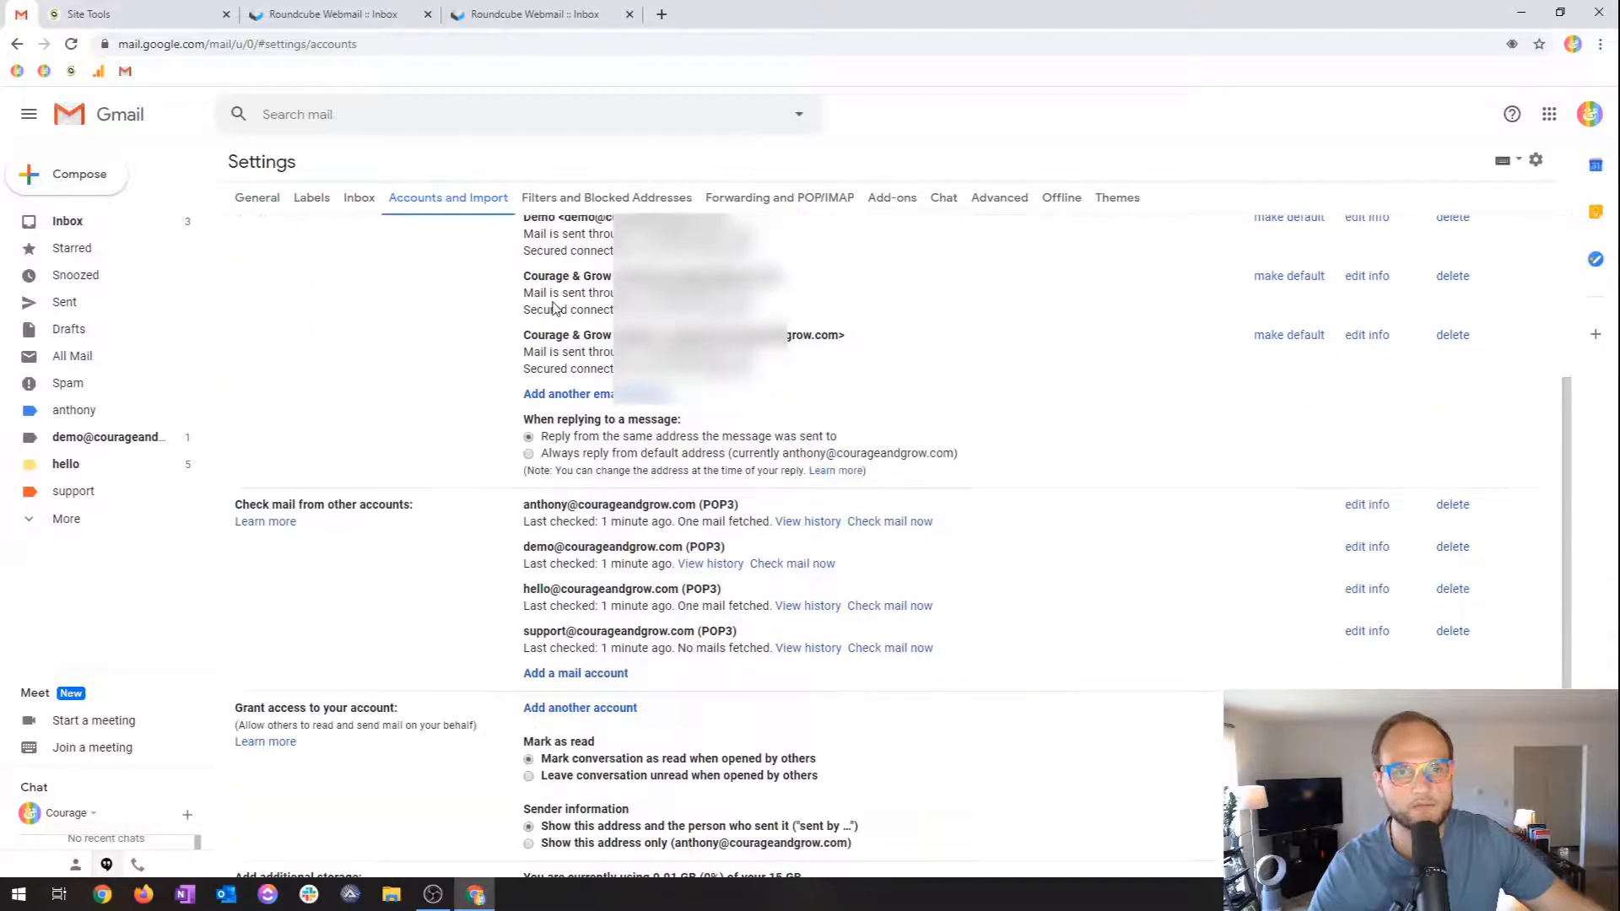
{"action": "scroll", "coordinate": [557, 309], "scroll_direction": "up", "scroll_amount": 1}
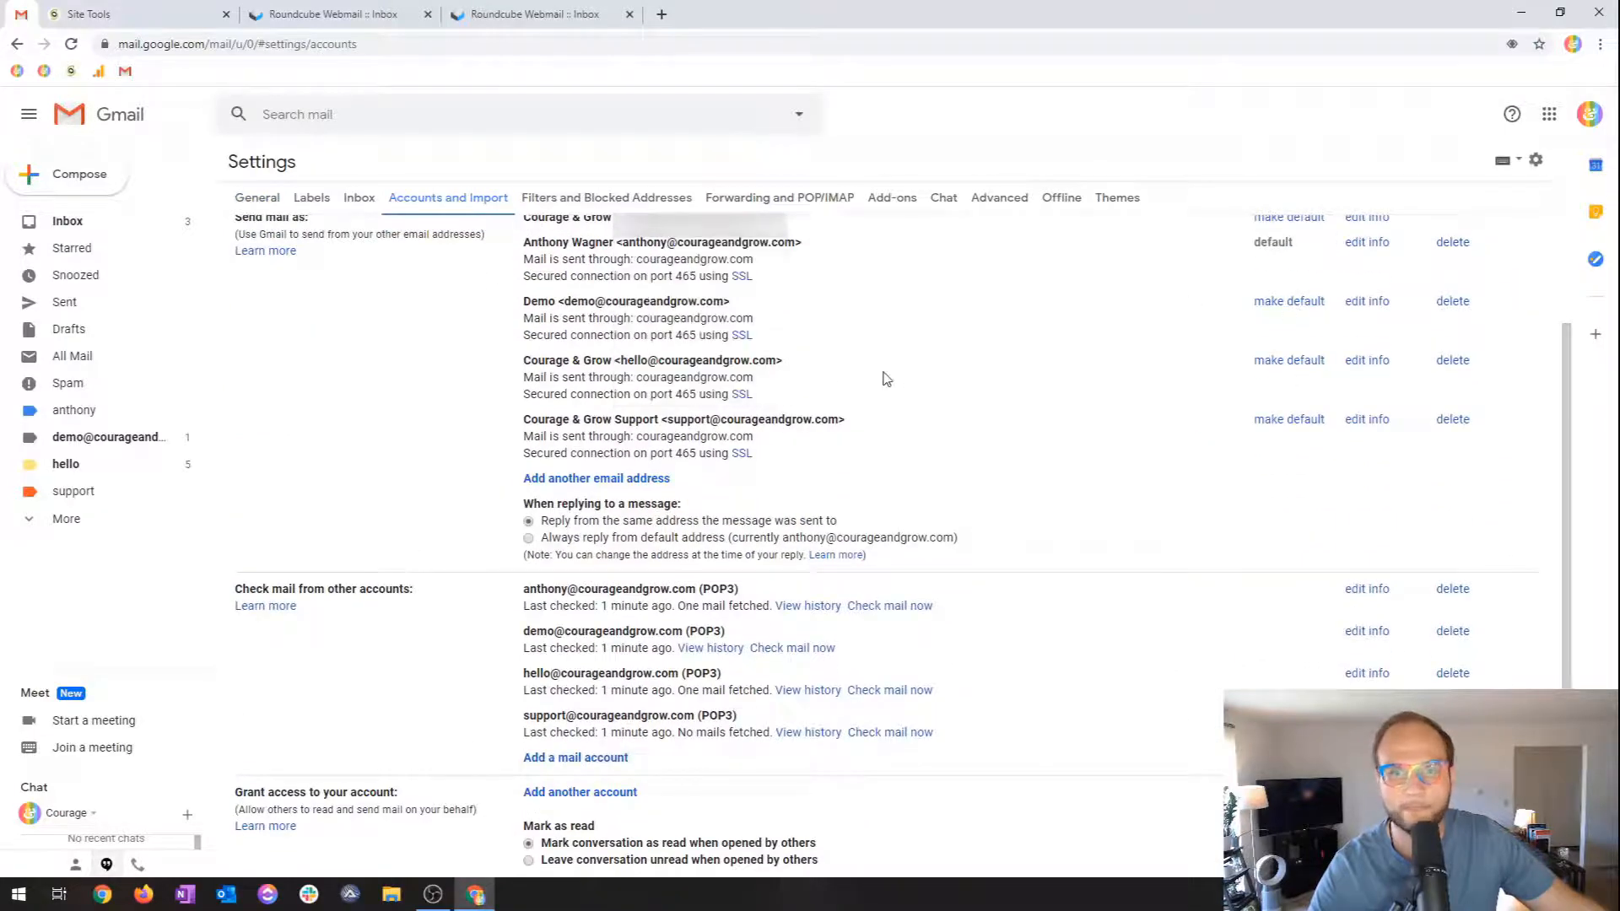
Check mail now on the demo POP3 account, fetching one message, then return to Inbox.
{"action": "left_click", "coordinate": [809, 648]}
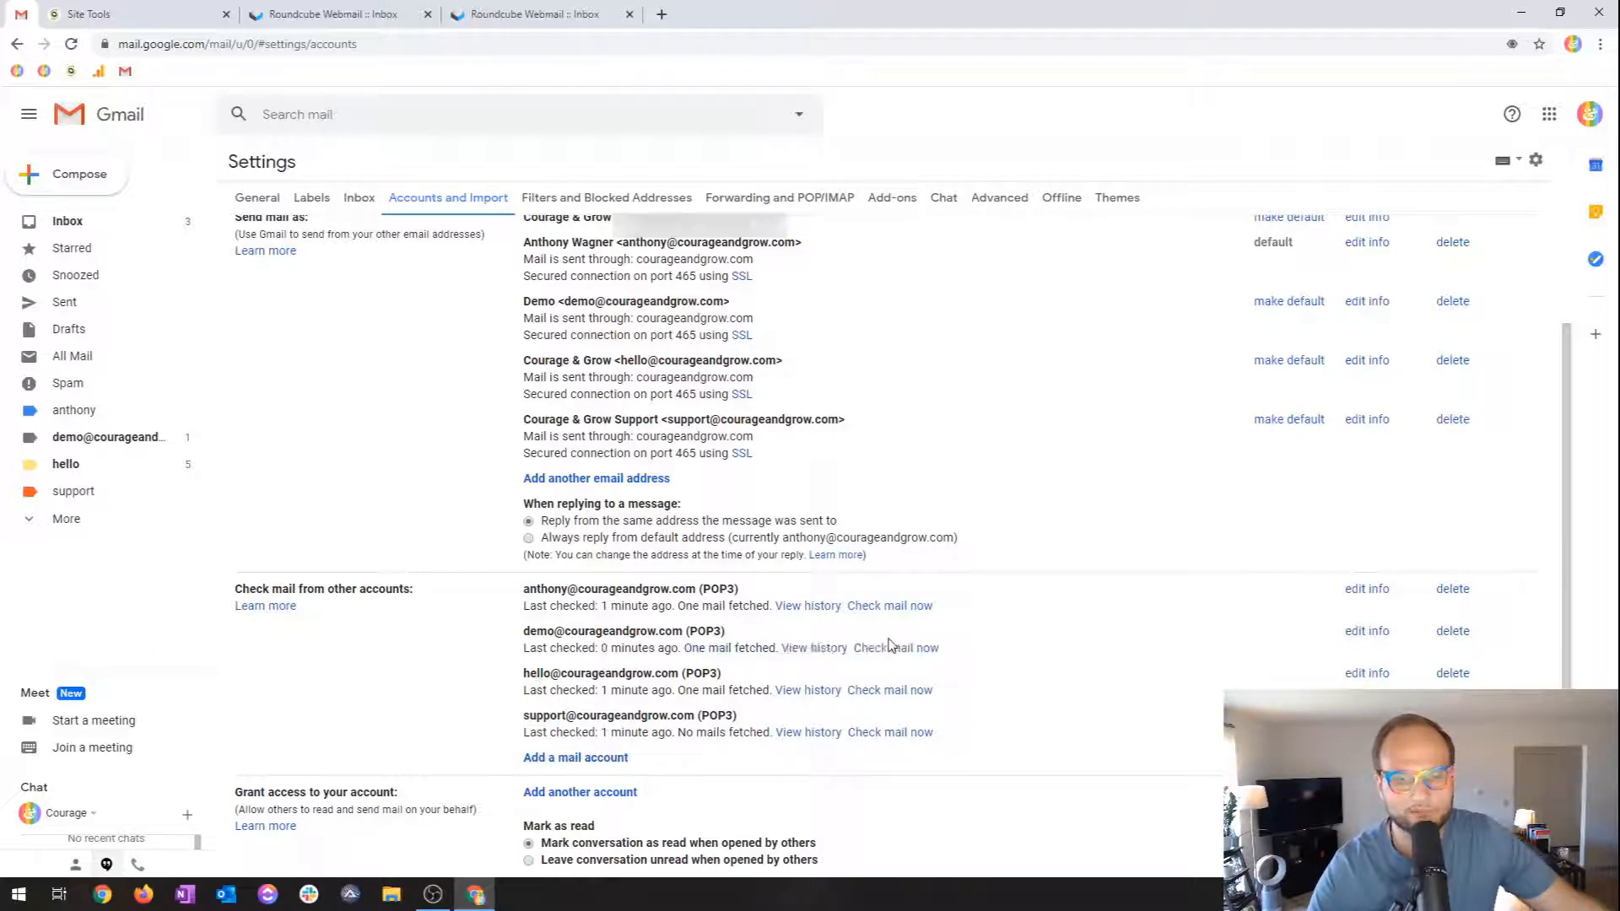
{"action": "left_click_drag", "start_coordinate": [684, 648], "coordinate": [718, 649]}
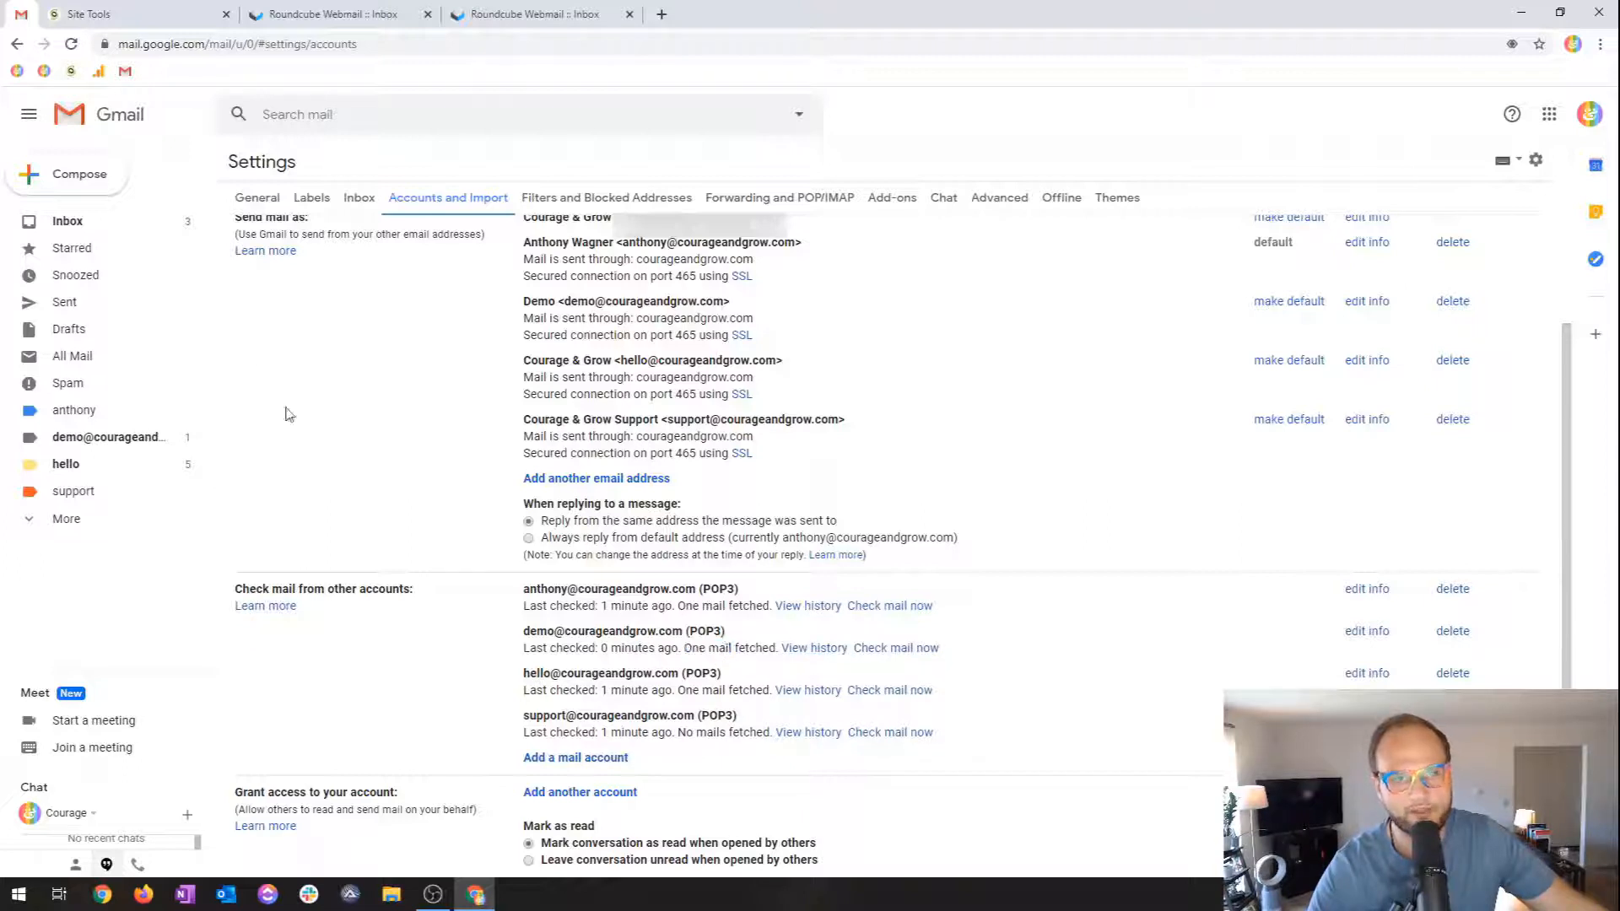
{"action": "left_click", "coordinate": [141, 221]}
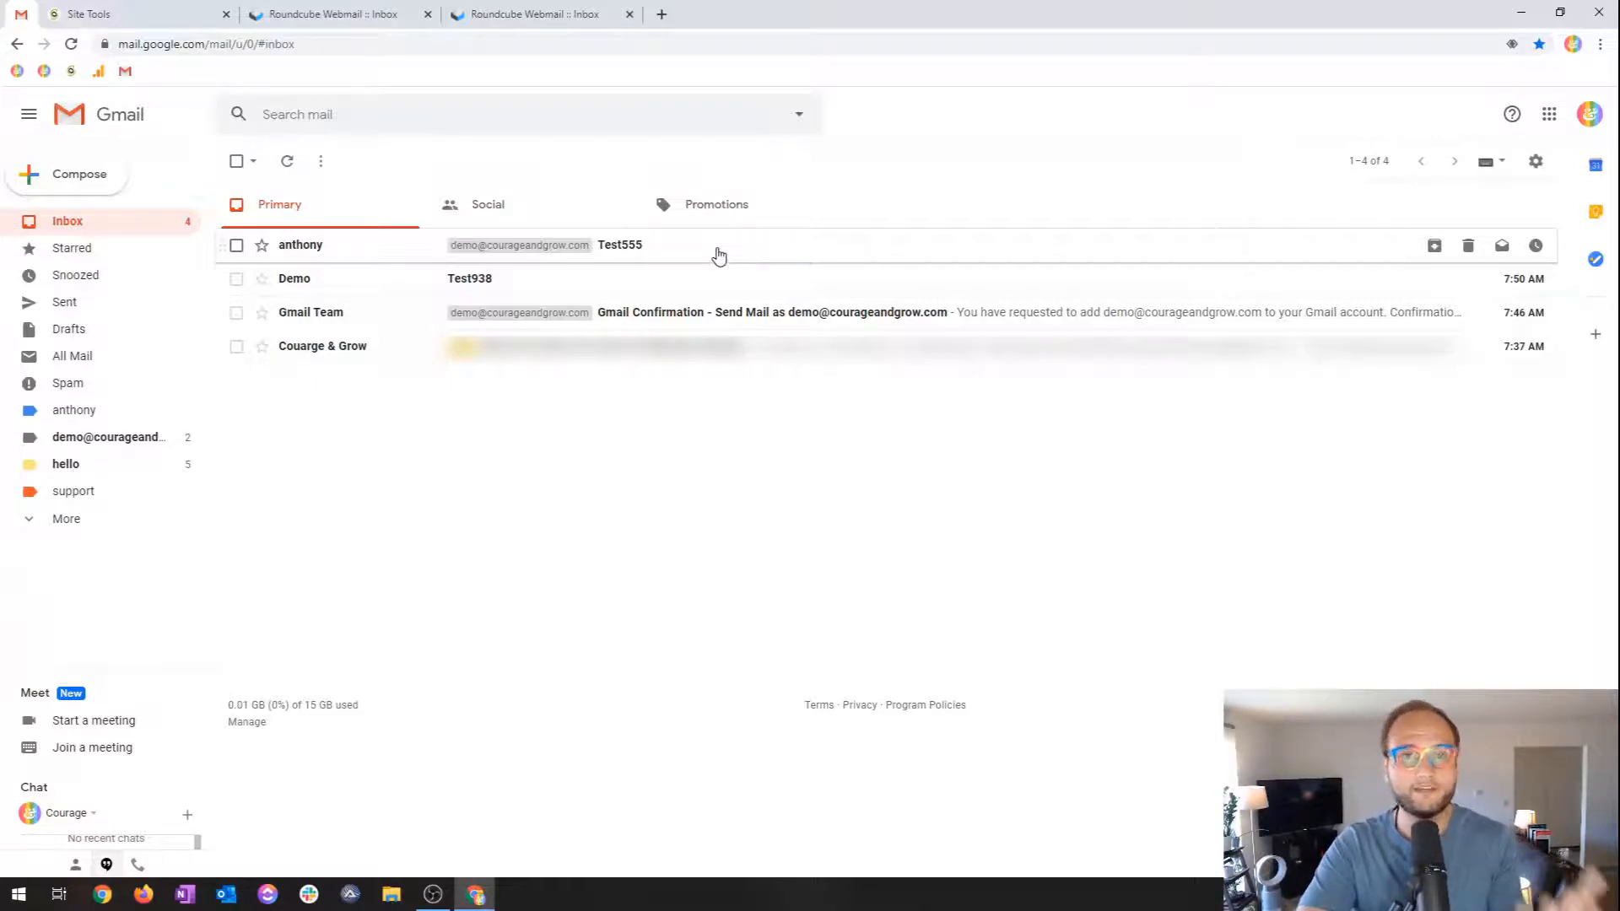
Discard a new message, then open Test555, start a reply, and go back to Inbox.
{"action": "left_click", "coordinate": [75, 179]}
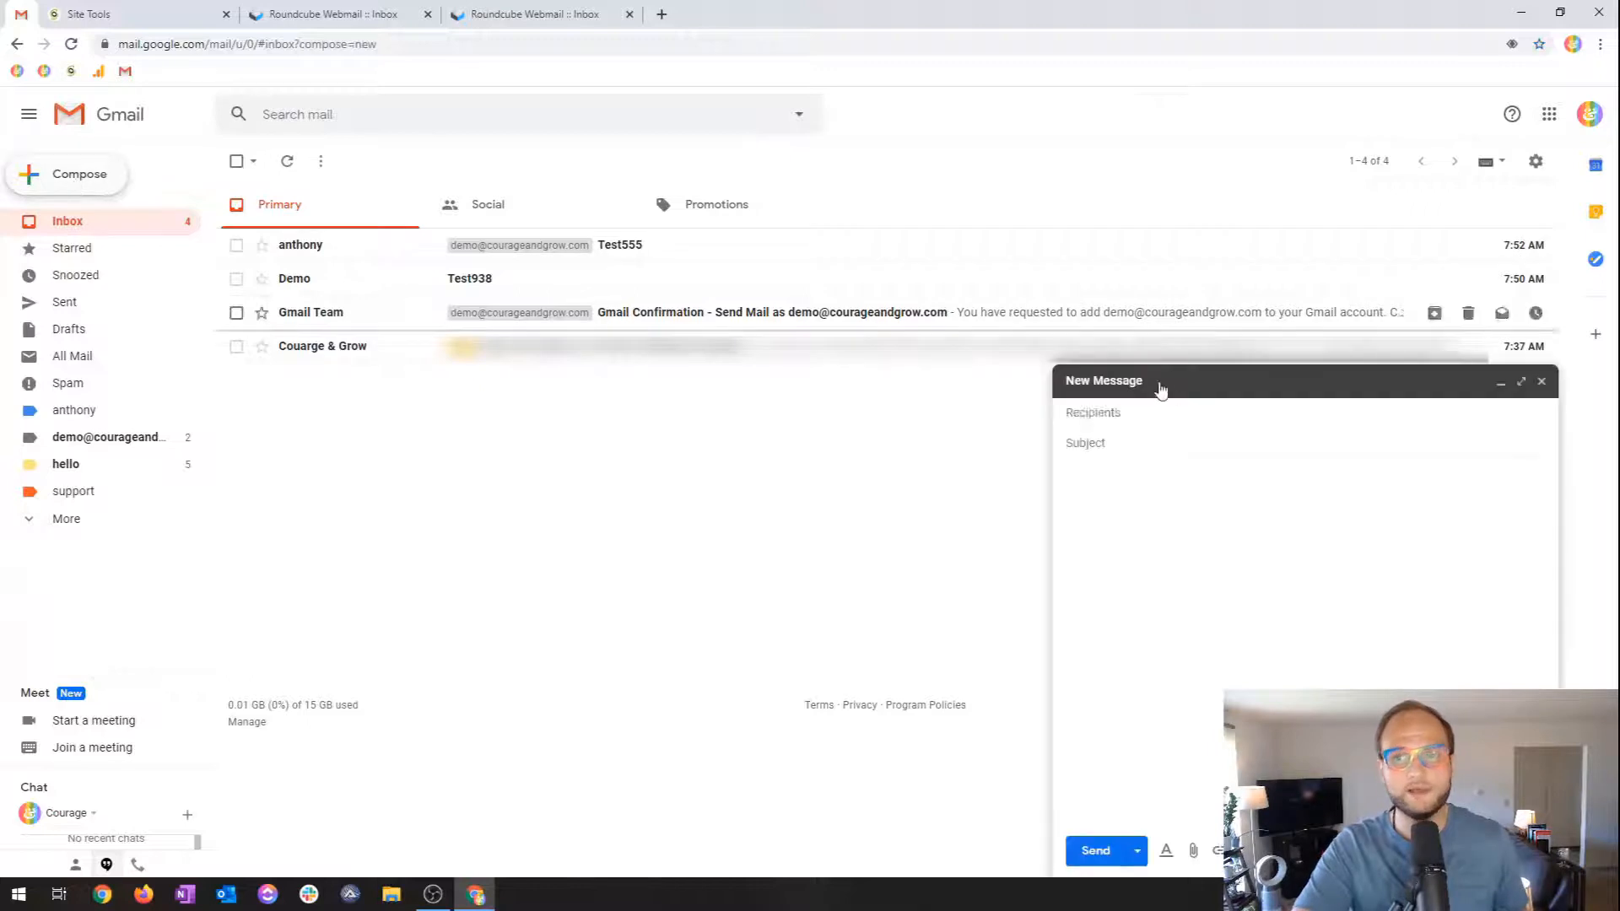
{"action": "left_click", "coordinate": [1541, 381]}
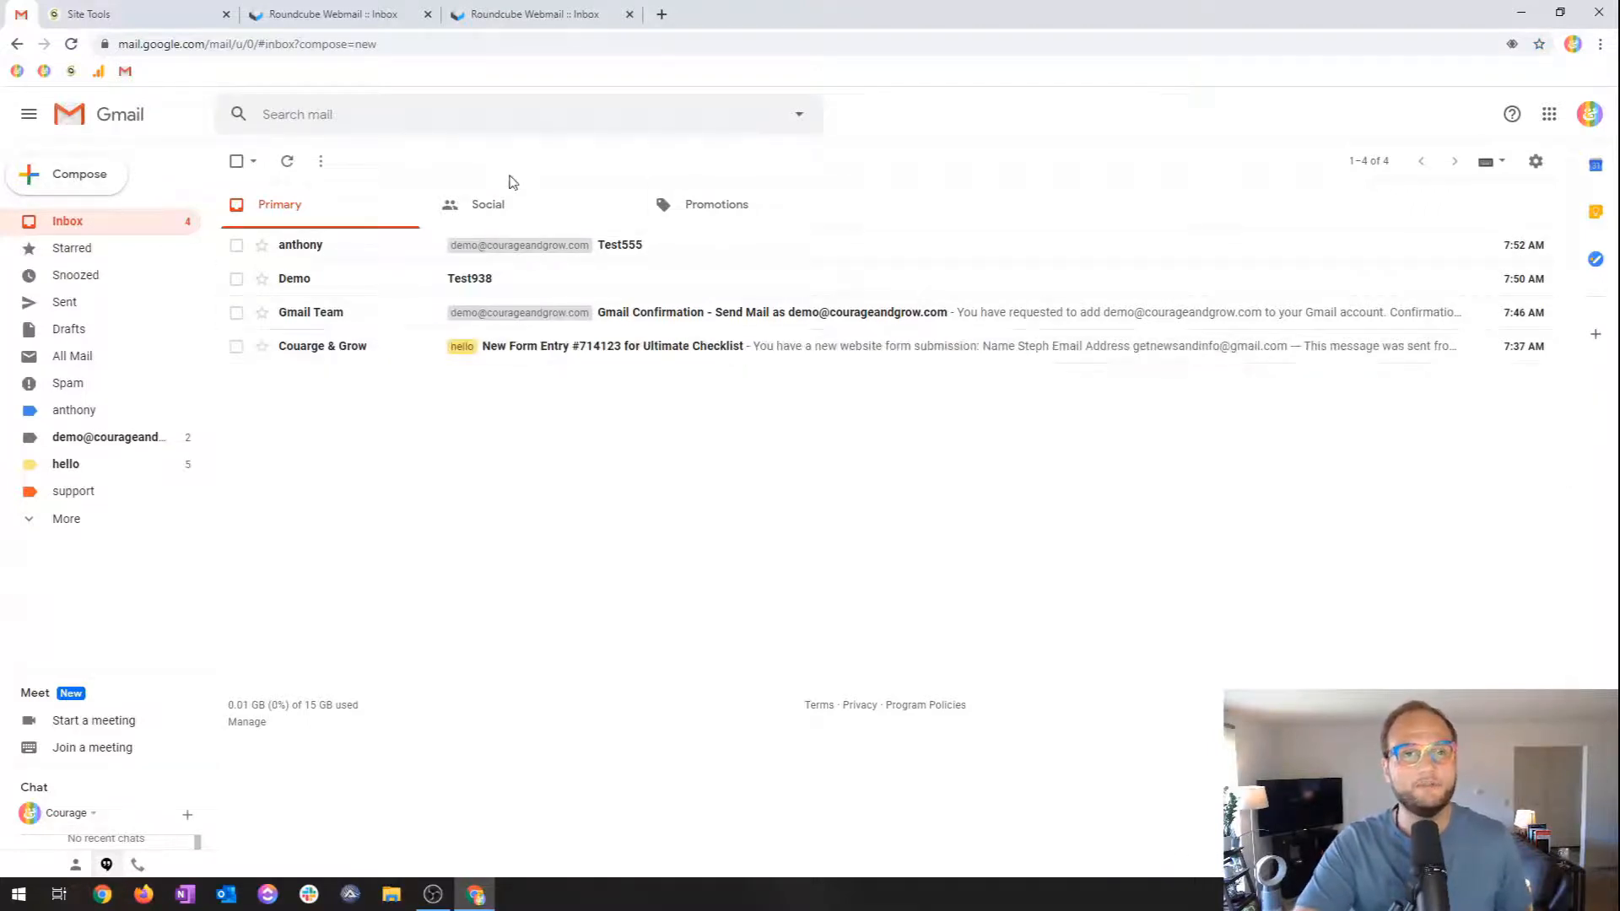
{"action": "left_click", "coordinate": [616, 246]}
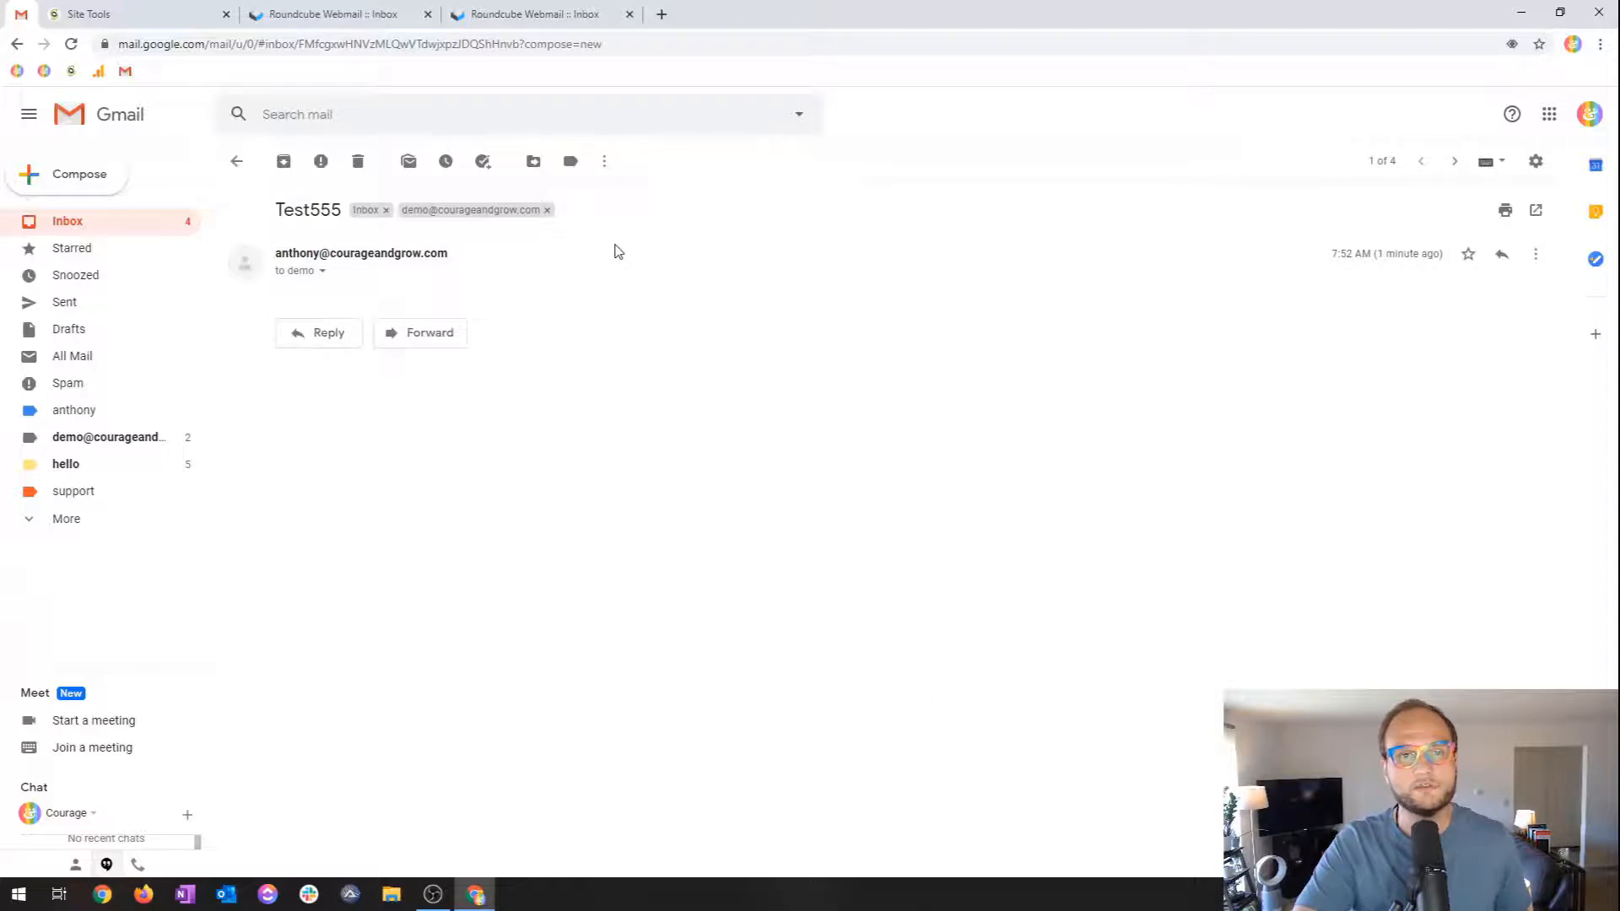
{"action": "left_click", "coordinate": [306, 339]}
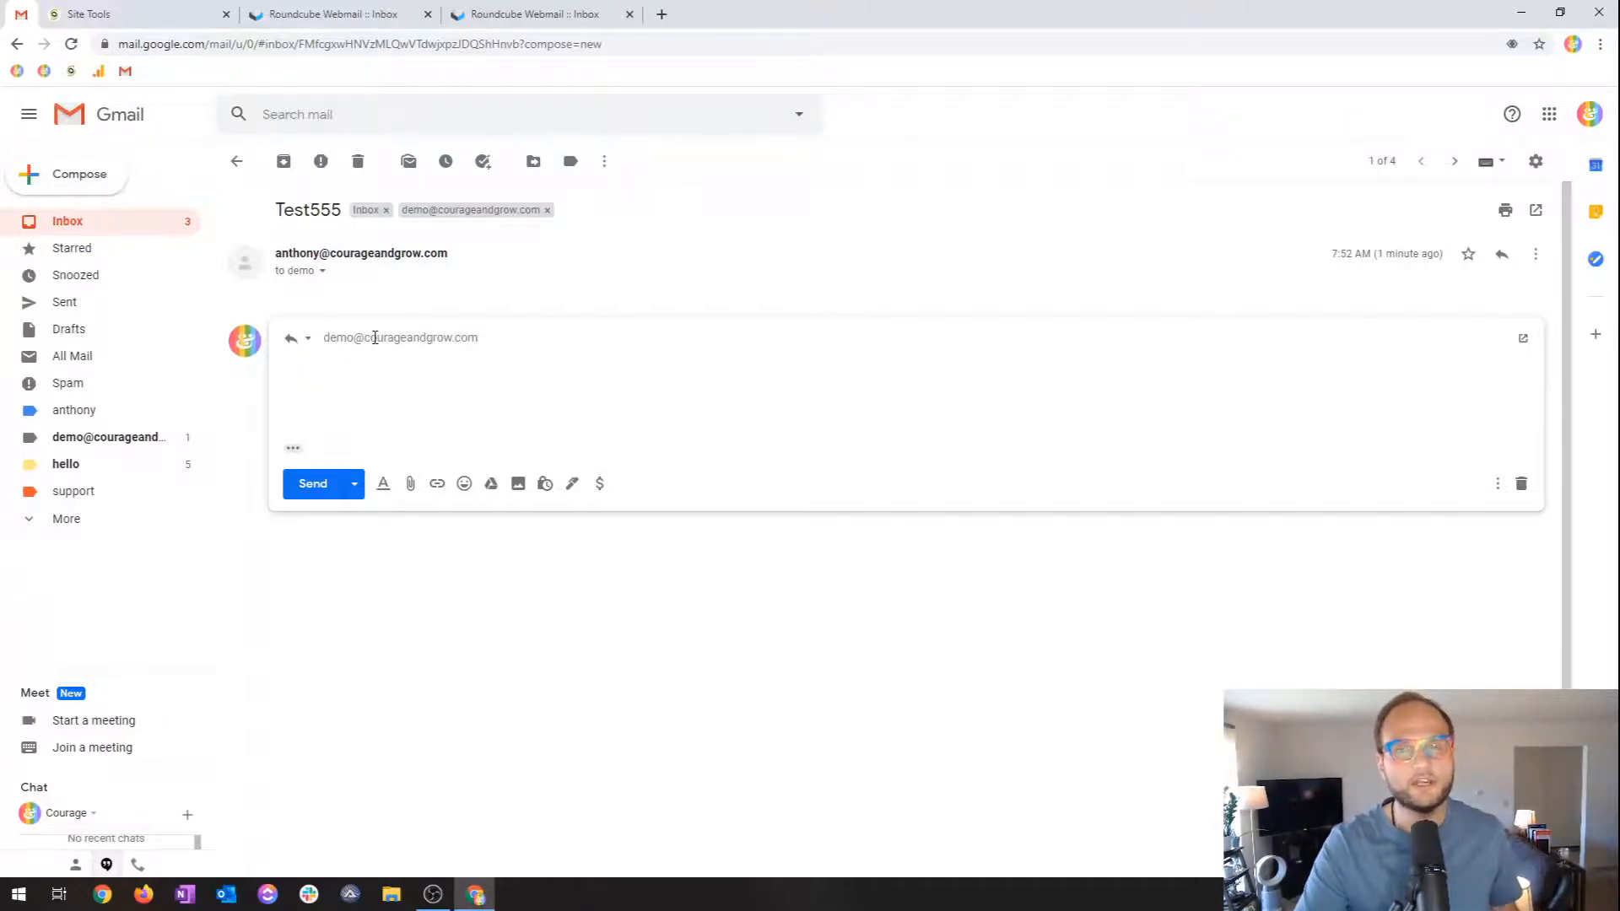
{"action": "mouse_move", "coordinate": [375, 334]}
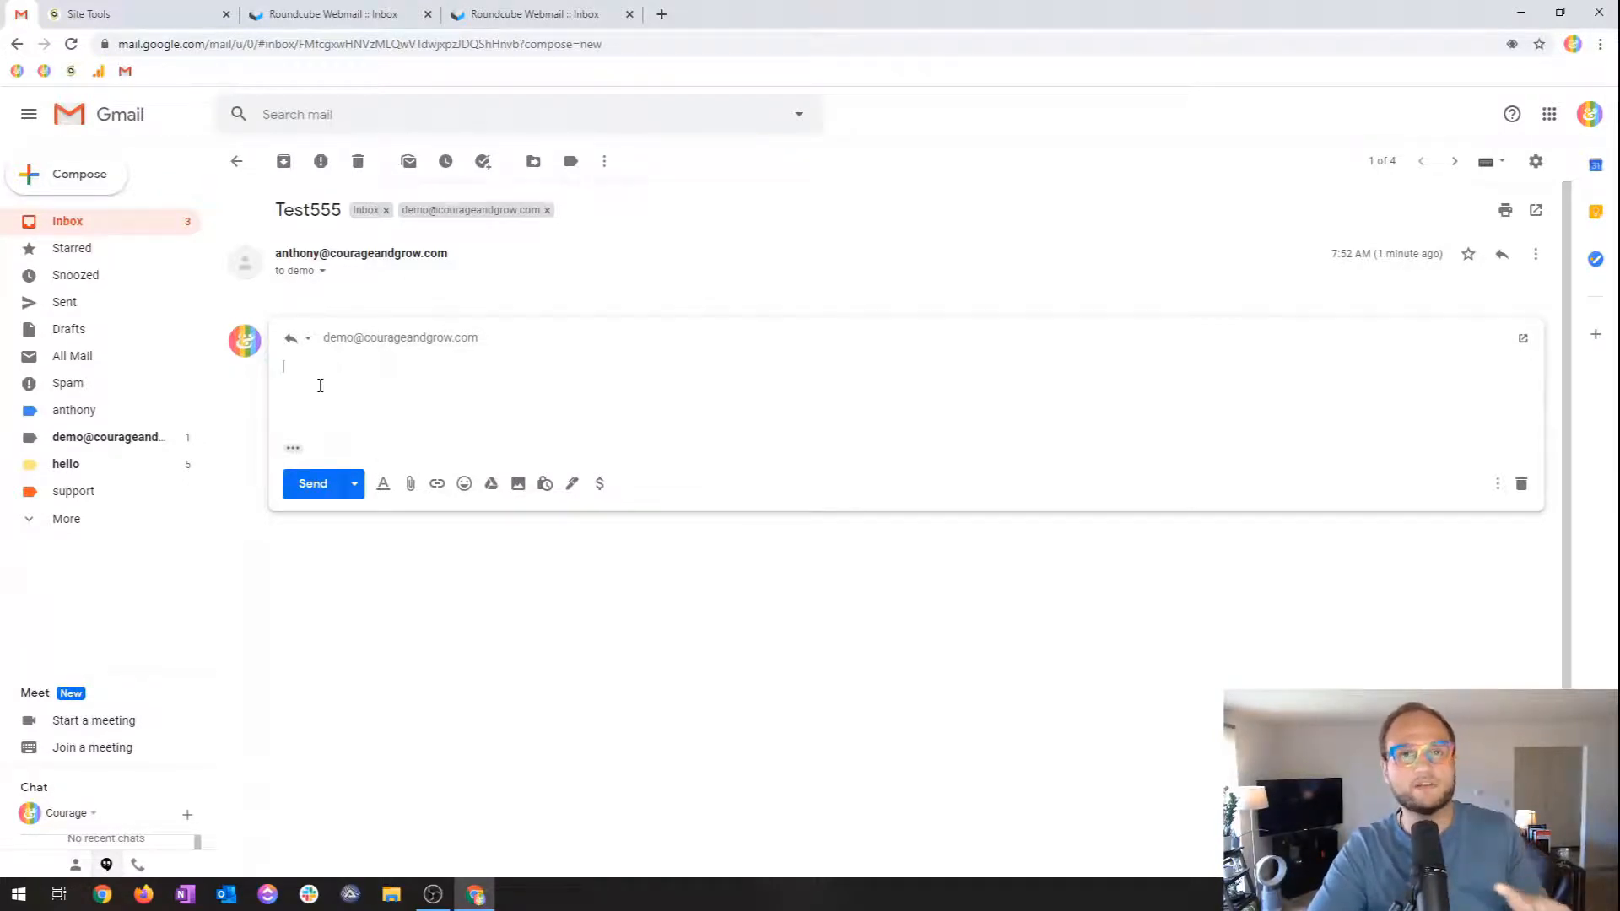
{"action": "left_click", "coordinate": [59, 221]}
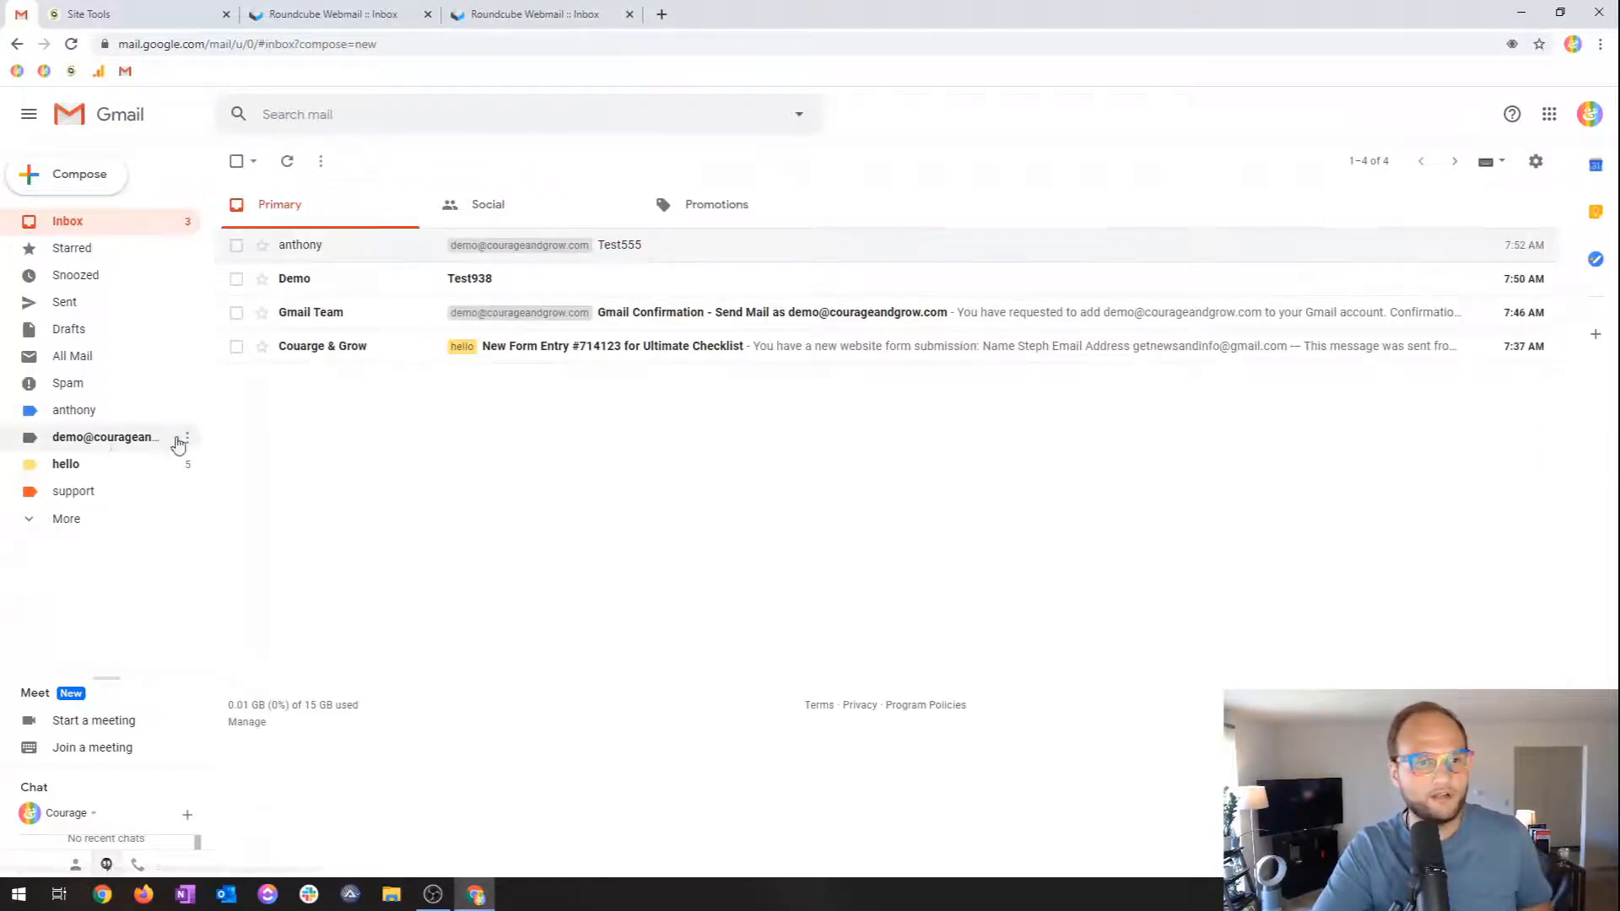
Rename the label to 'demo' in Edit label and save it.
{"action": "left_click", "coordinate": [187, 437]}
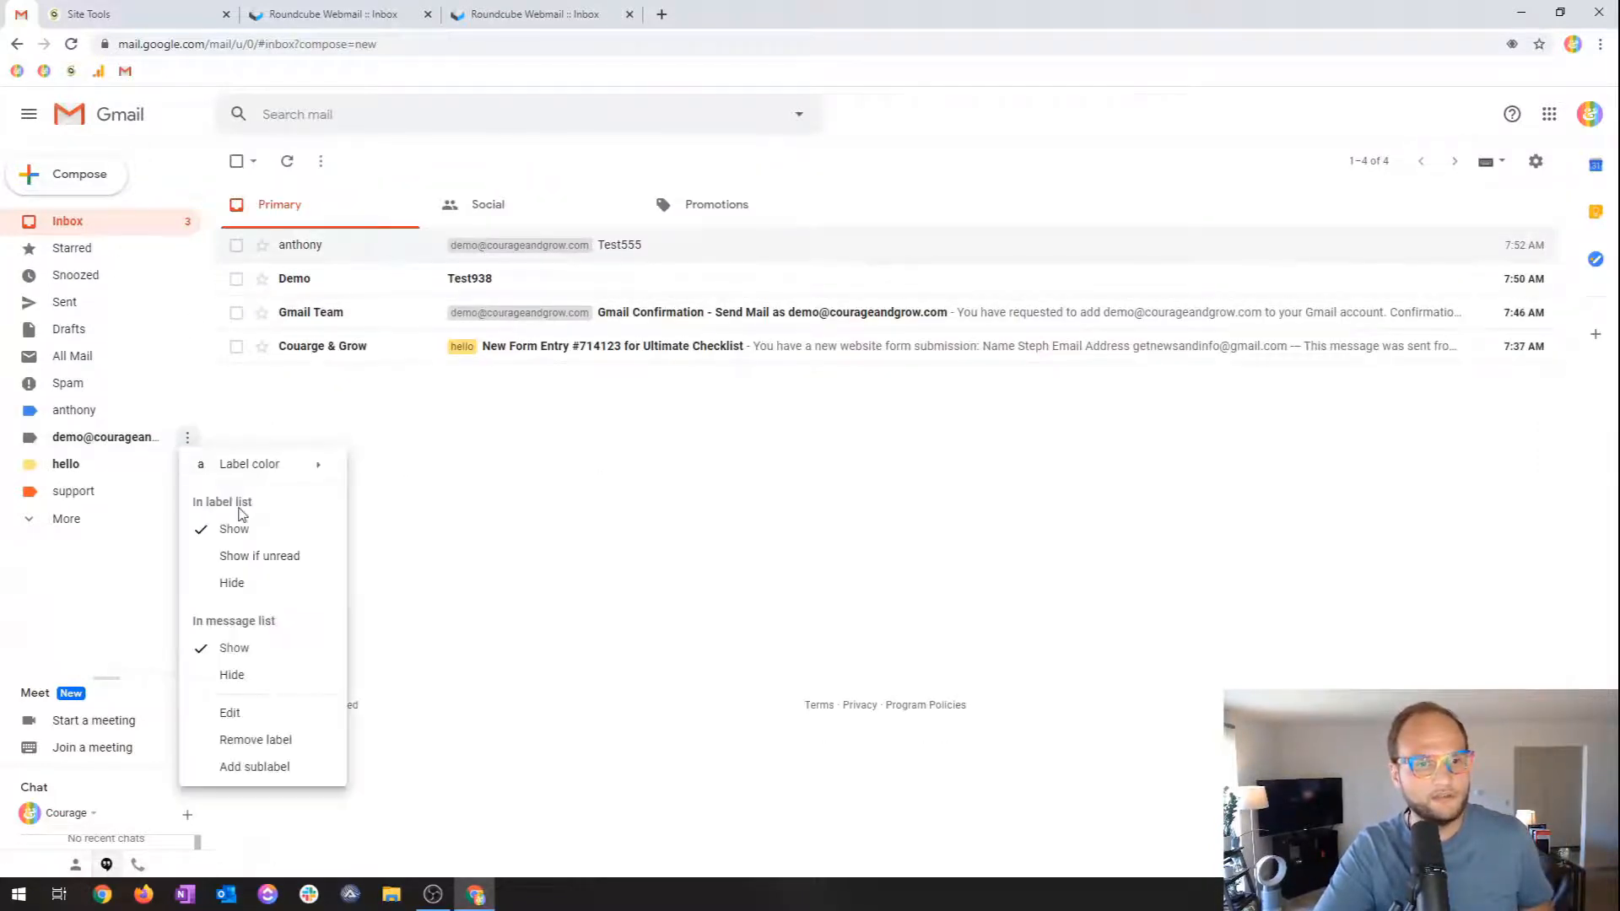
{"action": "left_click", "coordinate": [269, 714]}
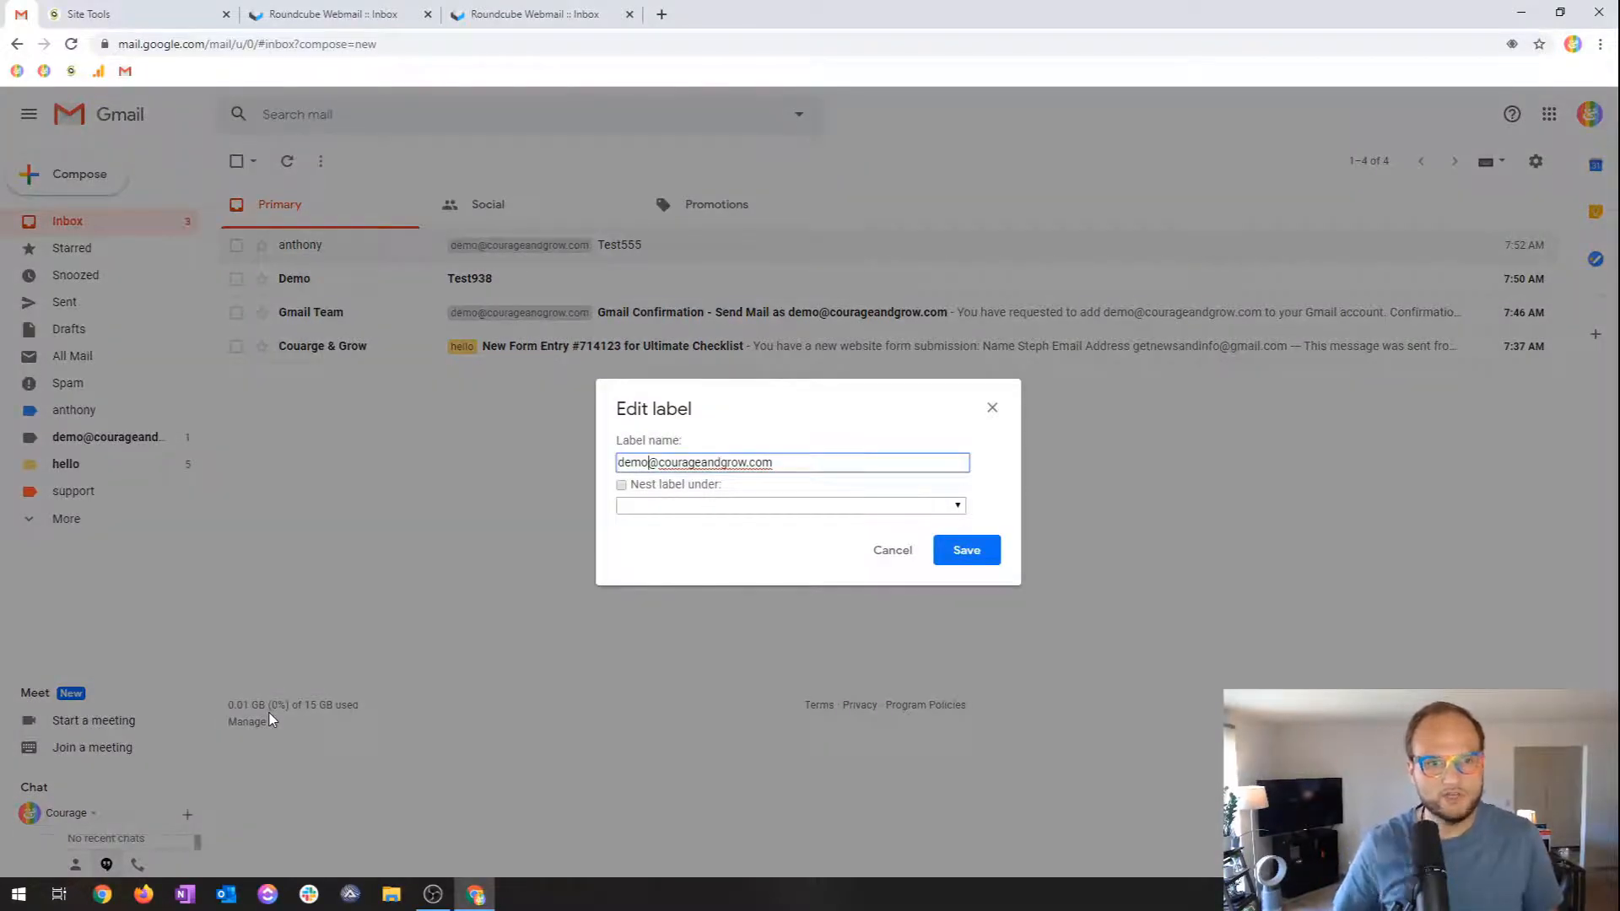
{"action": "key", "text": "Delete"}
{"action": "key", "text": "Delete"}
{"action": "key", "text": "Delete"}
{"action": "key", "text": "Delete"}
{"action": "key", "text": "Delete"}
{"action": "key", "text": "Delete"}
{"action": "key", "text": "Delete"}
{"action": "key", "text": "Delete"}
{"action": "key", "text": "Delete"}
{"action": "key", "text": "Delete"}
{"action": "key", "text": "Delete"}
{"action": "key", "text": "Delete"}
{"action": "key", "text": "Delete"}
{"action": "key", "text": "Delete"}
{"action": "key", "text": "Delete"}
{"action": "key", "text": "Delete"}
{"action": "key", "text": "Delete"}
{"action": "key", "text": "Delete"}
{"action": "key", "text": "BackSpace"}
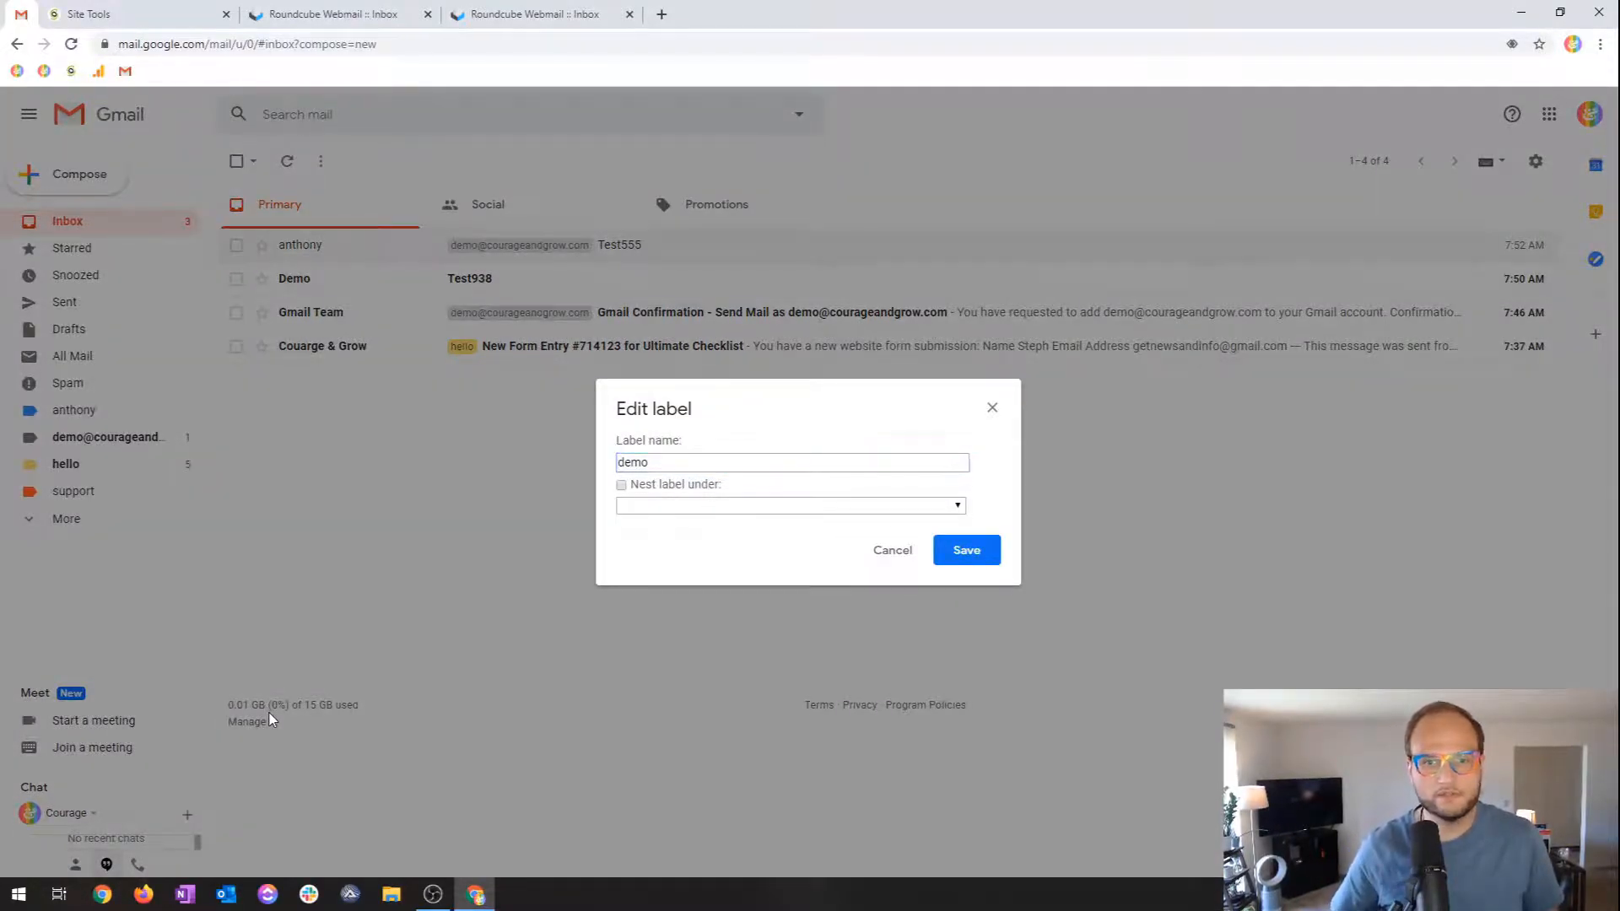
{"action": "key", "text": "Return"}
Set the demo label's color to orange.
{"action": "right_click", "coordinate": [150, 448]}
{"action": "left_click", "coordinate": [185, 440]}
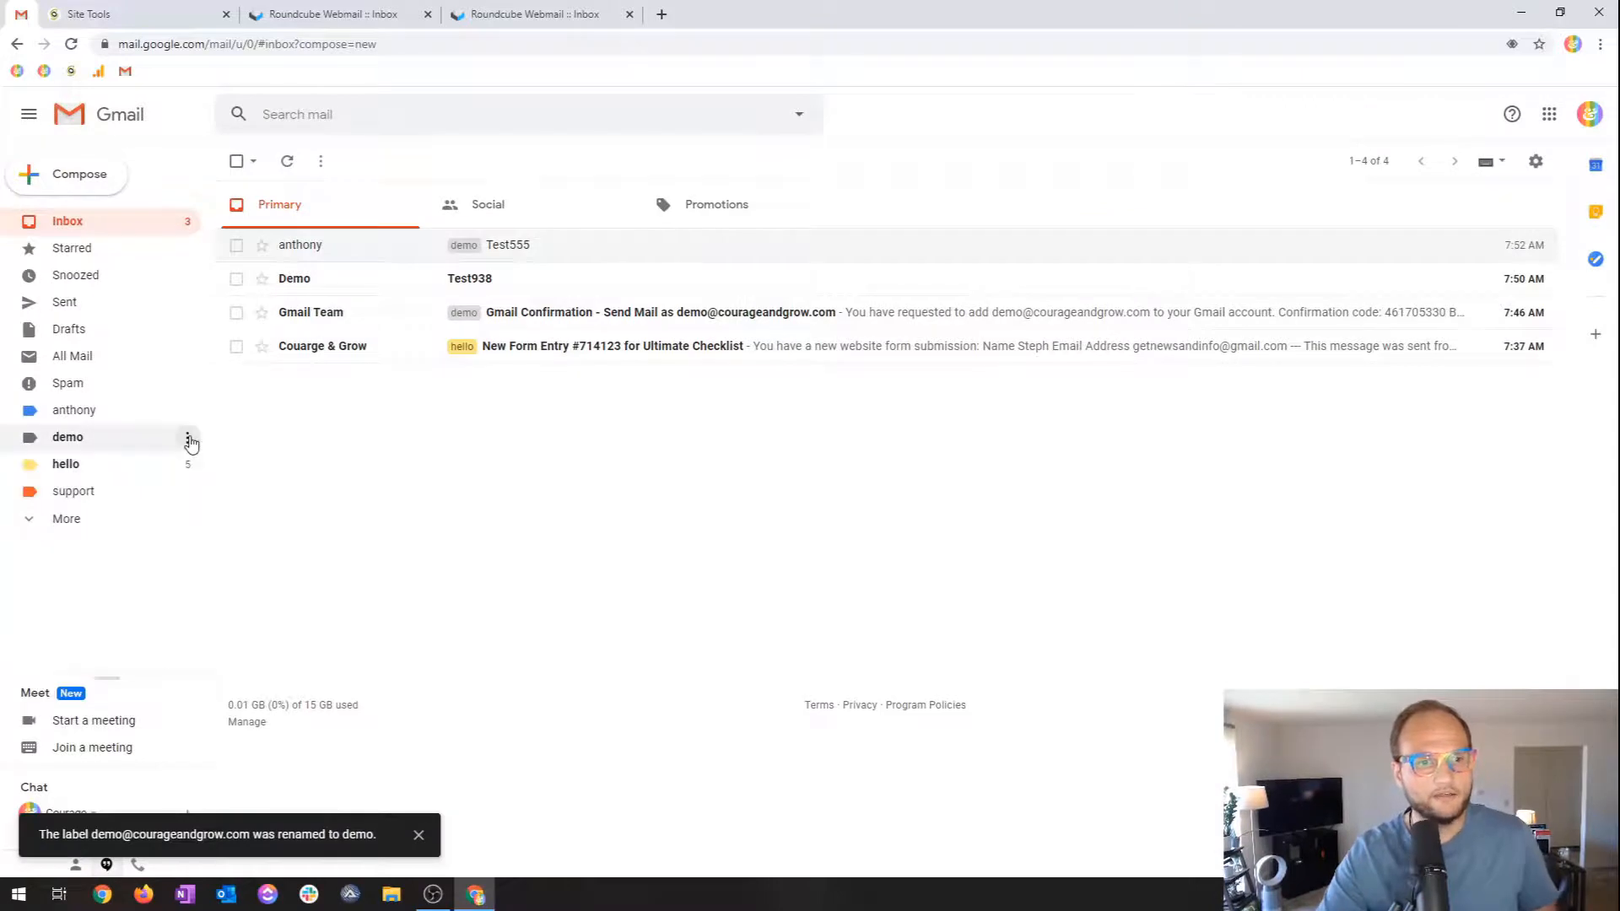
{"action": "left_click", "coordinate": [188, 438]}
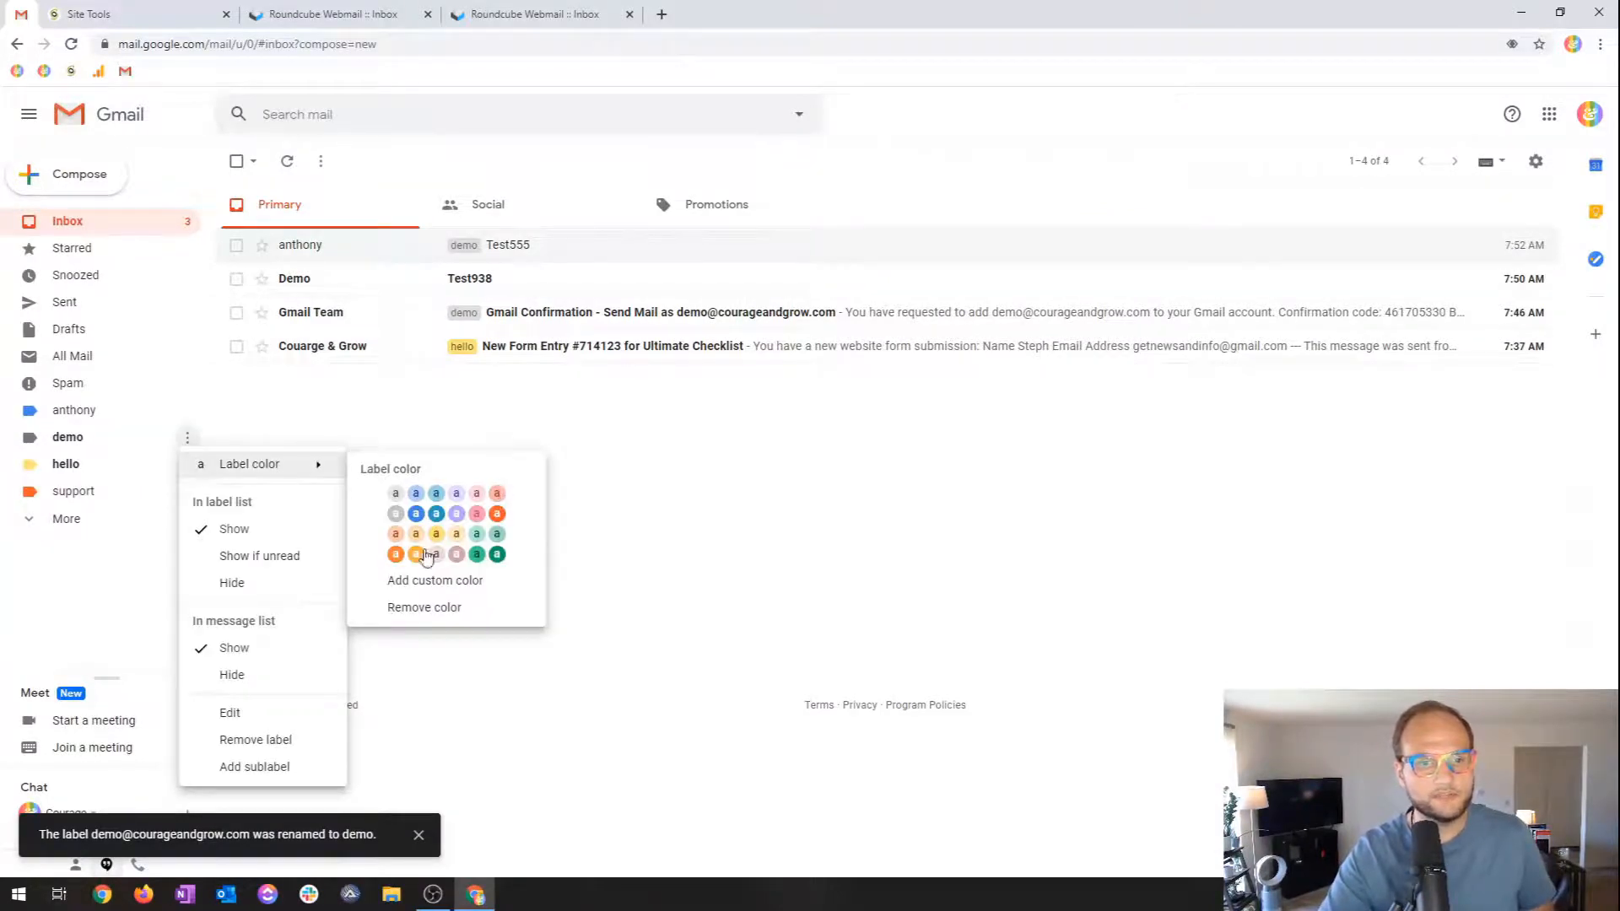
{"action": "left_click", "coordinate": [396, 555]}
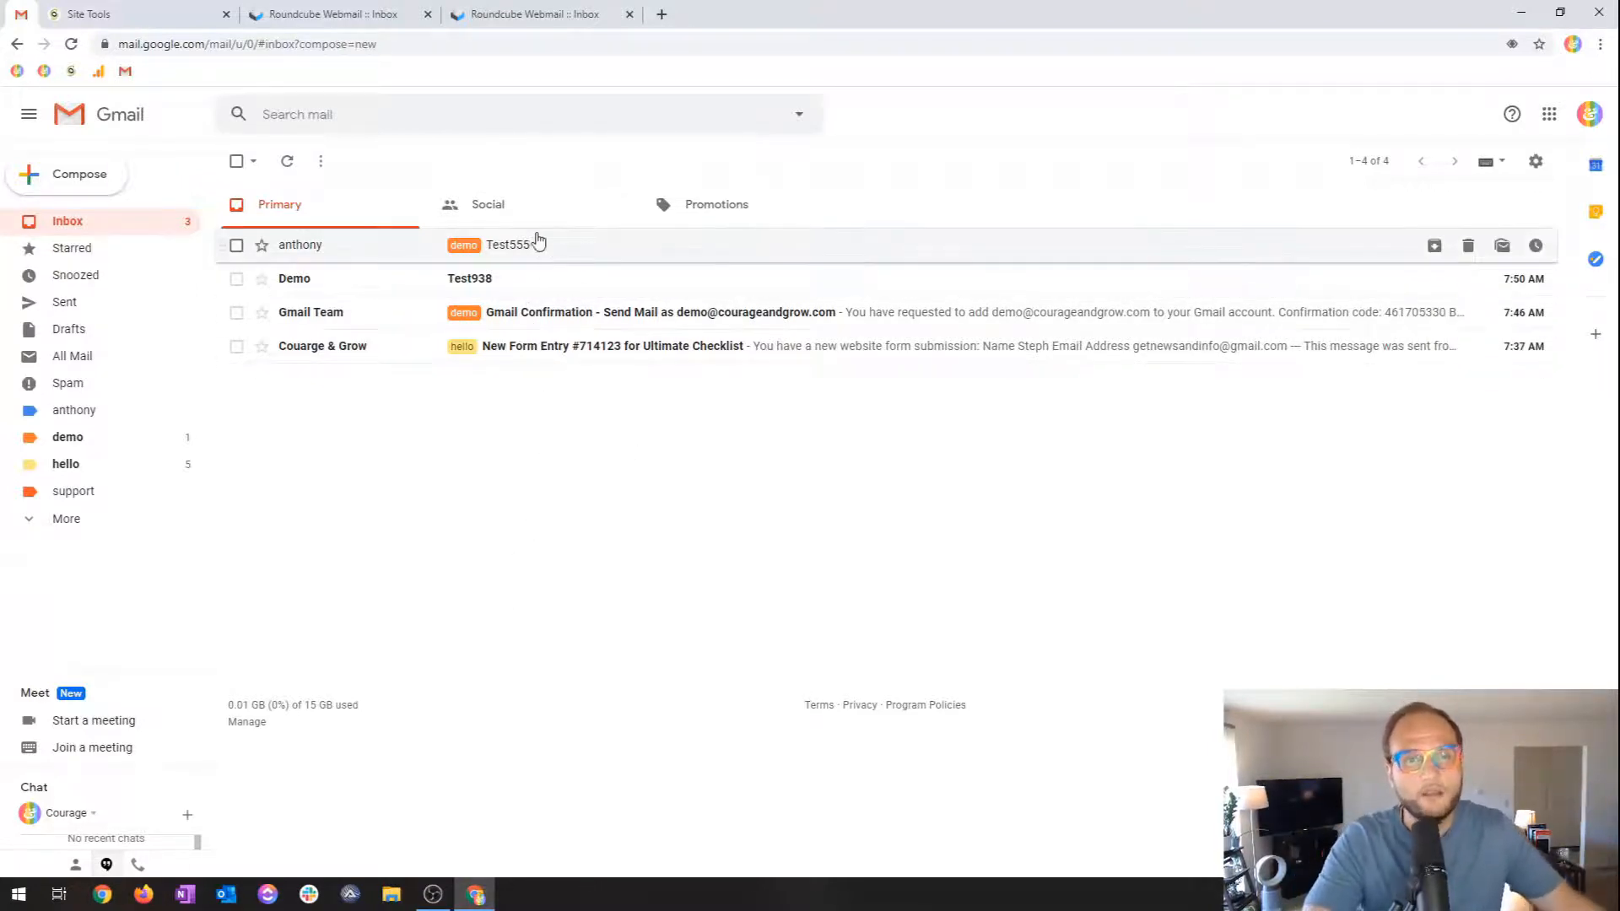
Go to General settings, find the Signature section, and create a new signature.
{"action": "left_click", "coordinate": [1537, 163]}
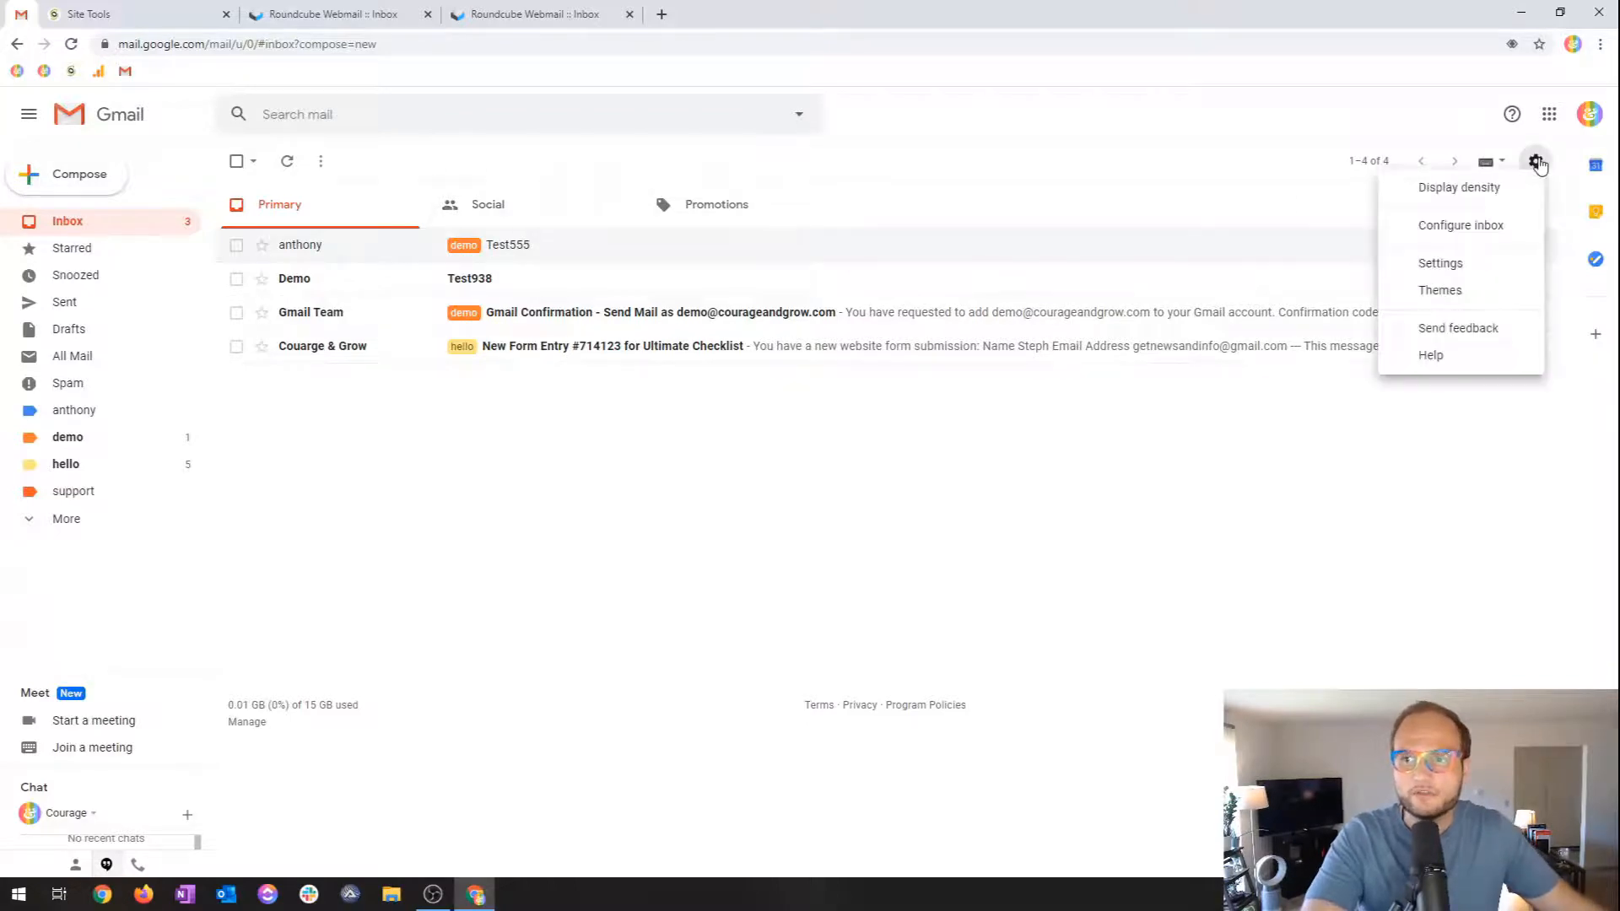
{"action": "left_click", "coordinate": [1485, 238]}
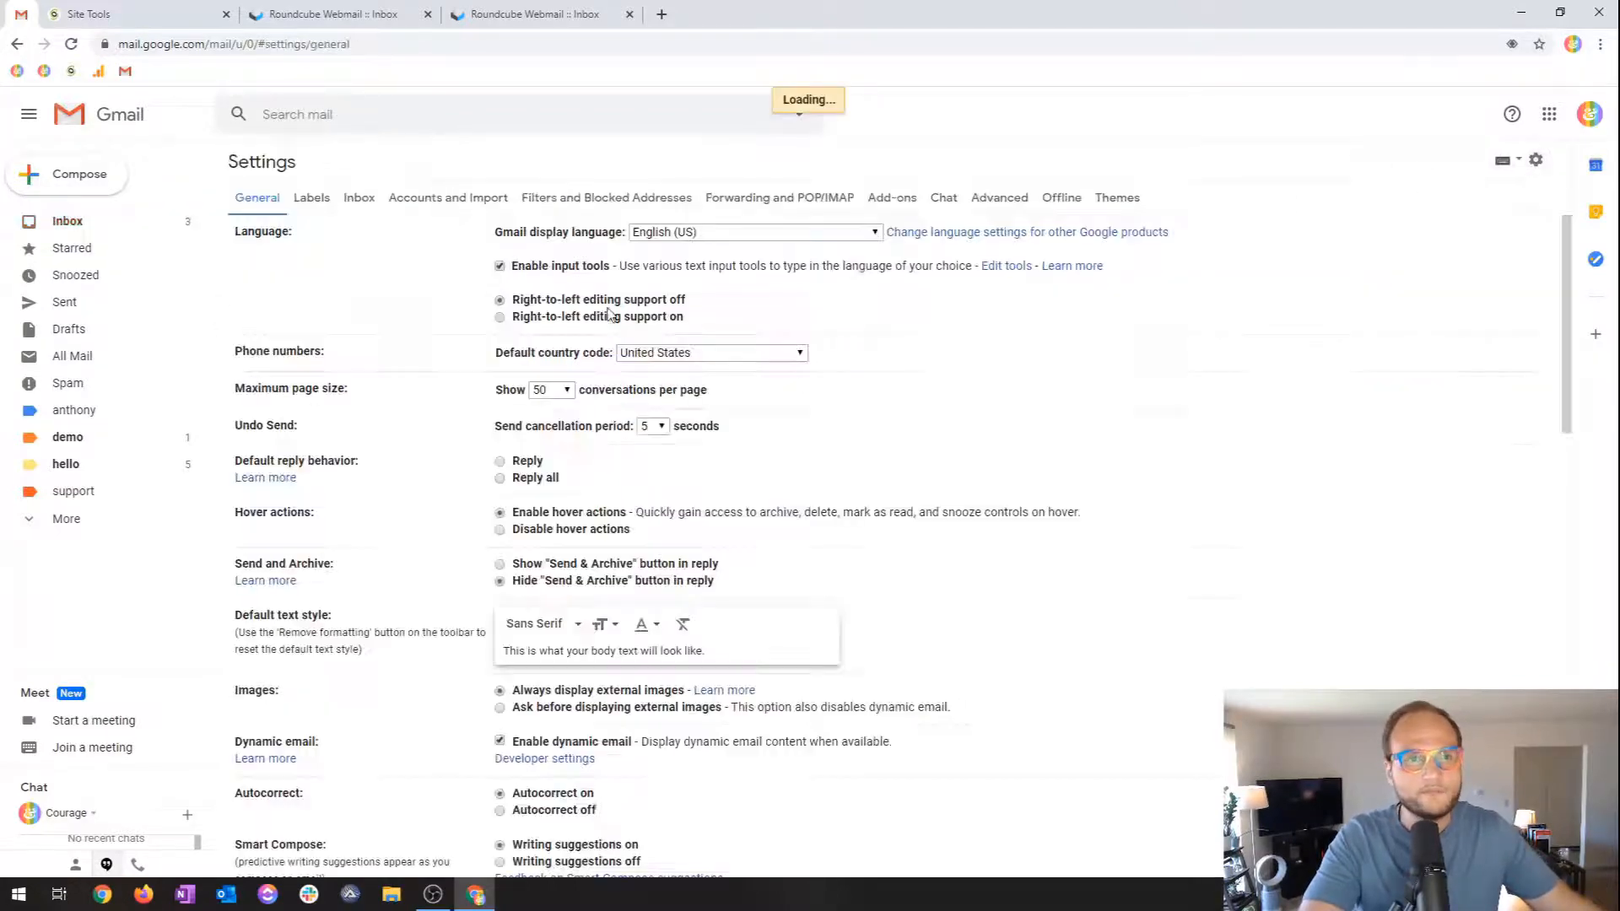
{"action": "scroll", "coordinate": [318, 314], "scroll_direction": "down", "scroll_amount": 6}
{"action": "scroll", "coordinate": [318, 314], "scroll_direction": "down", "scroll_amount": 4}
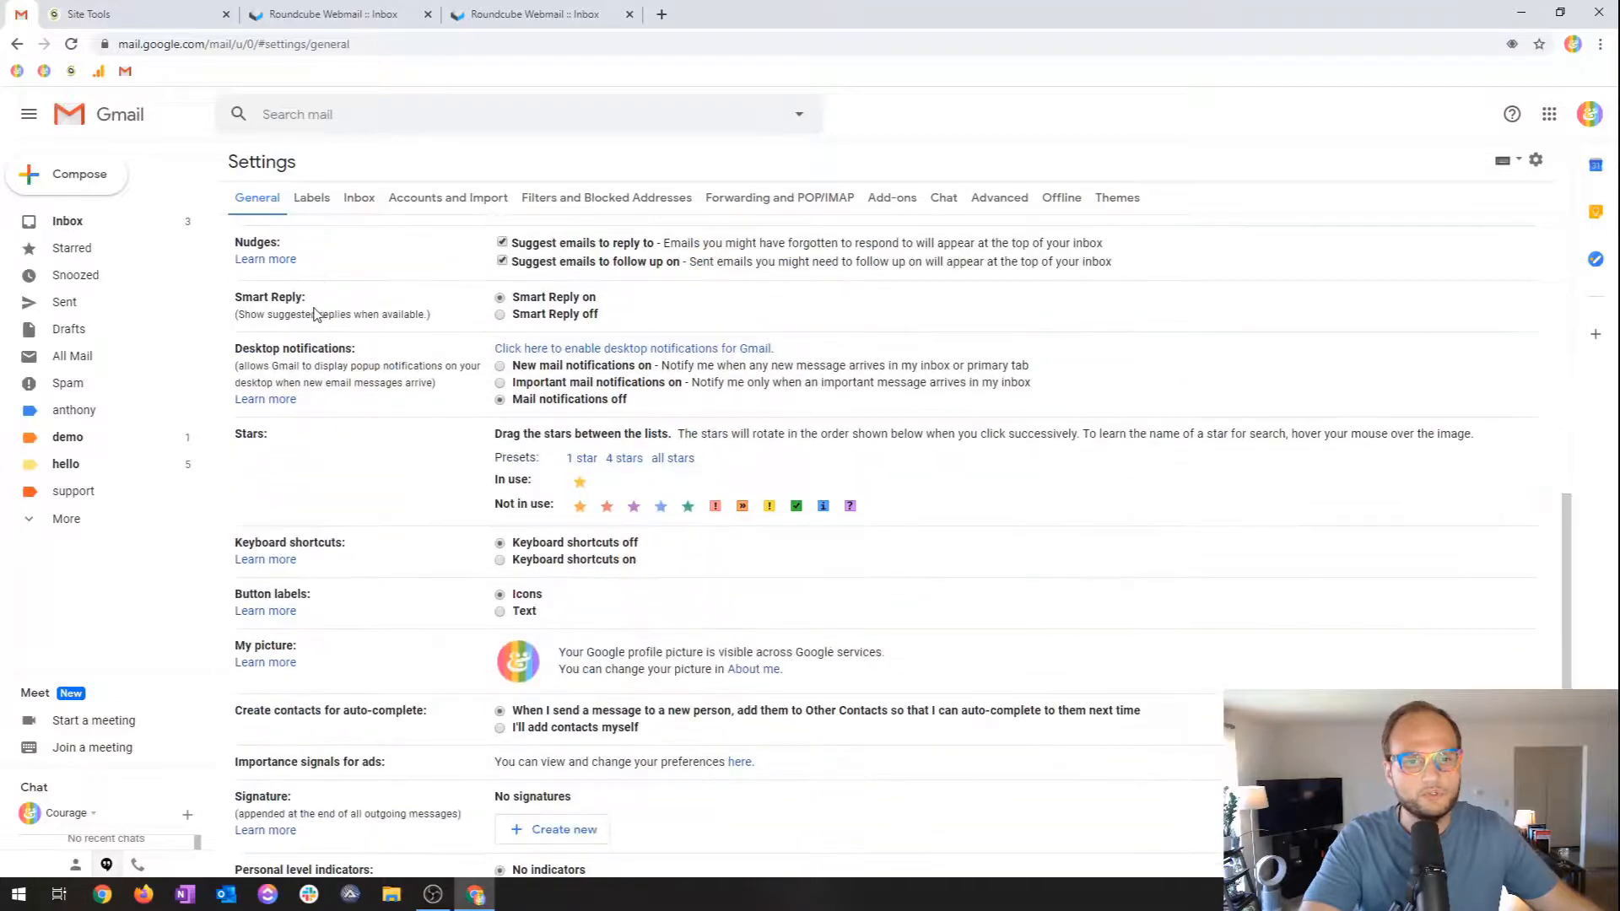
{"action": "scroll", "coordinate": [338, 300], "scroll_direction": "up", "scroll_amount": 5}
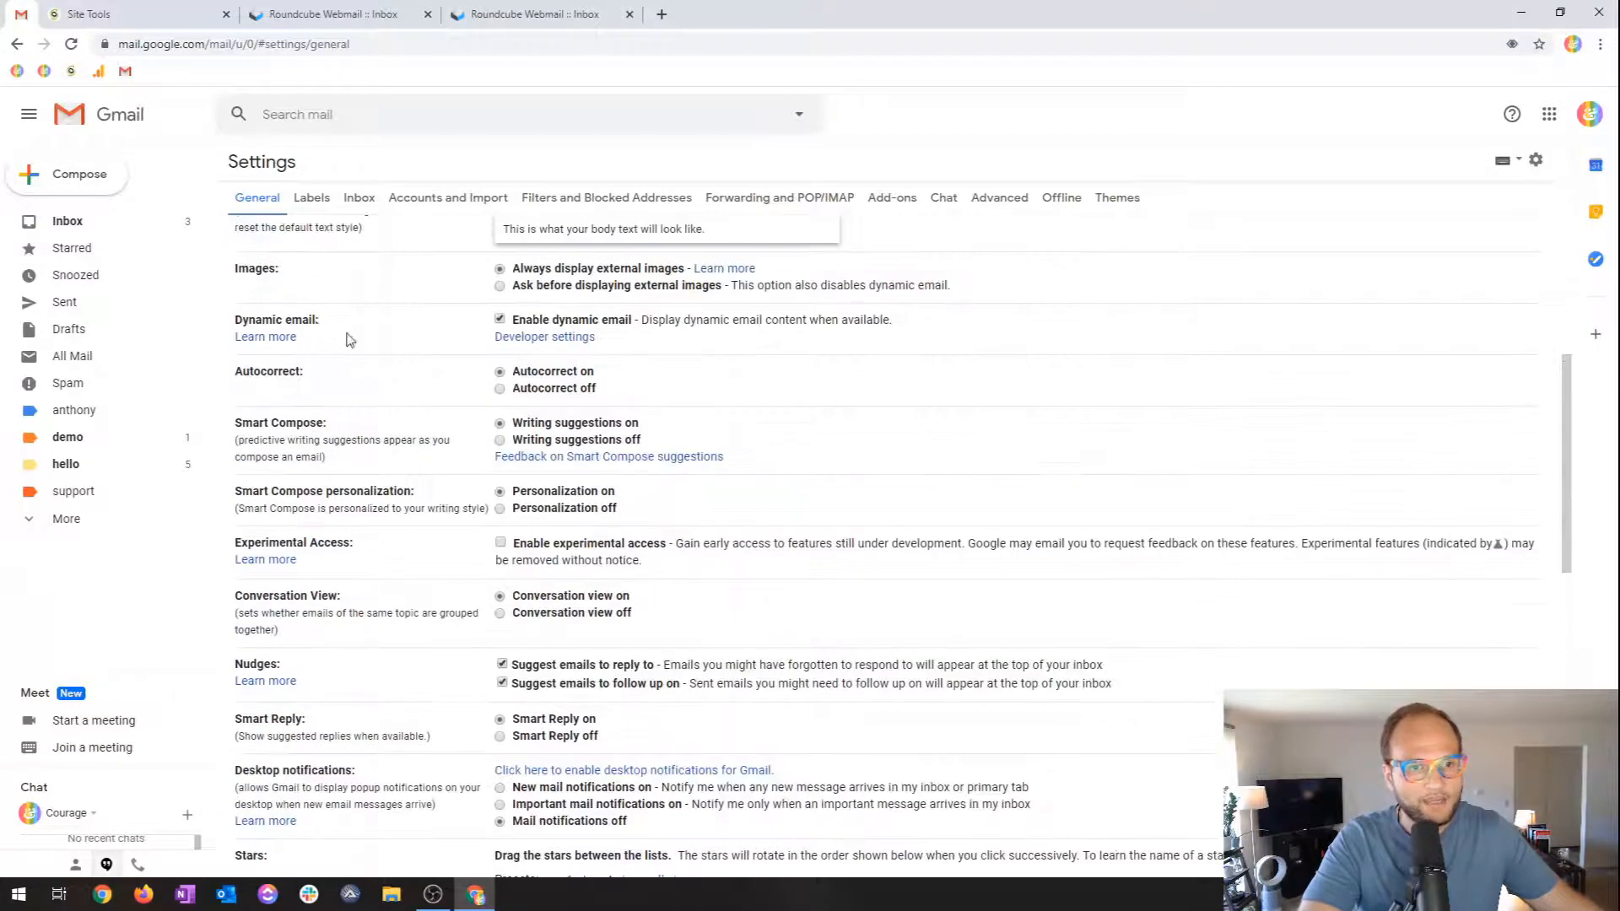
{"action": "scroll", "coordinate": [402, 414], "scroll_direction": "down", "scroll_amount": 8}
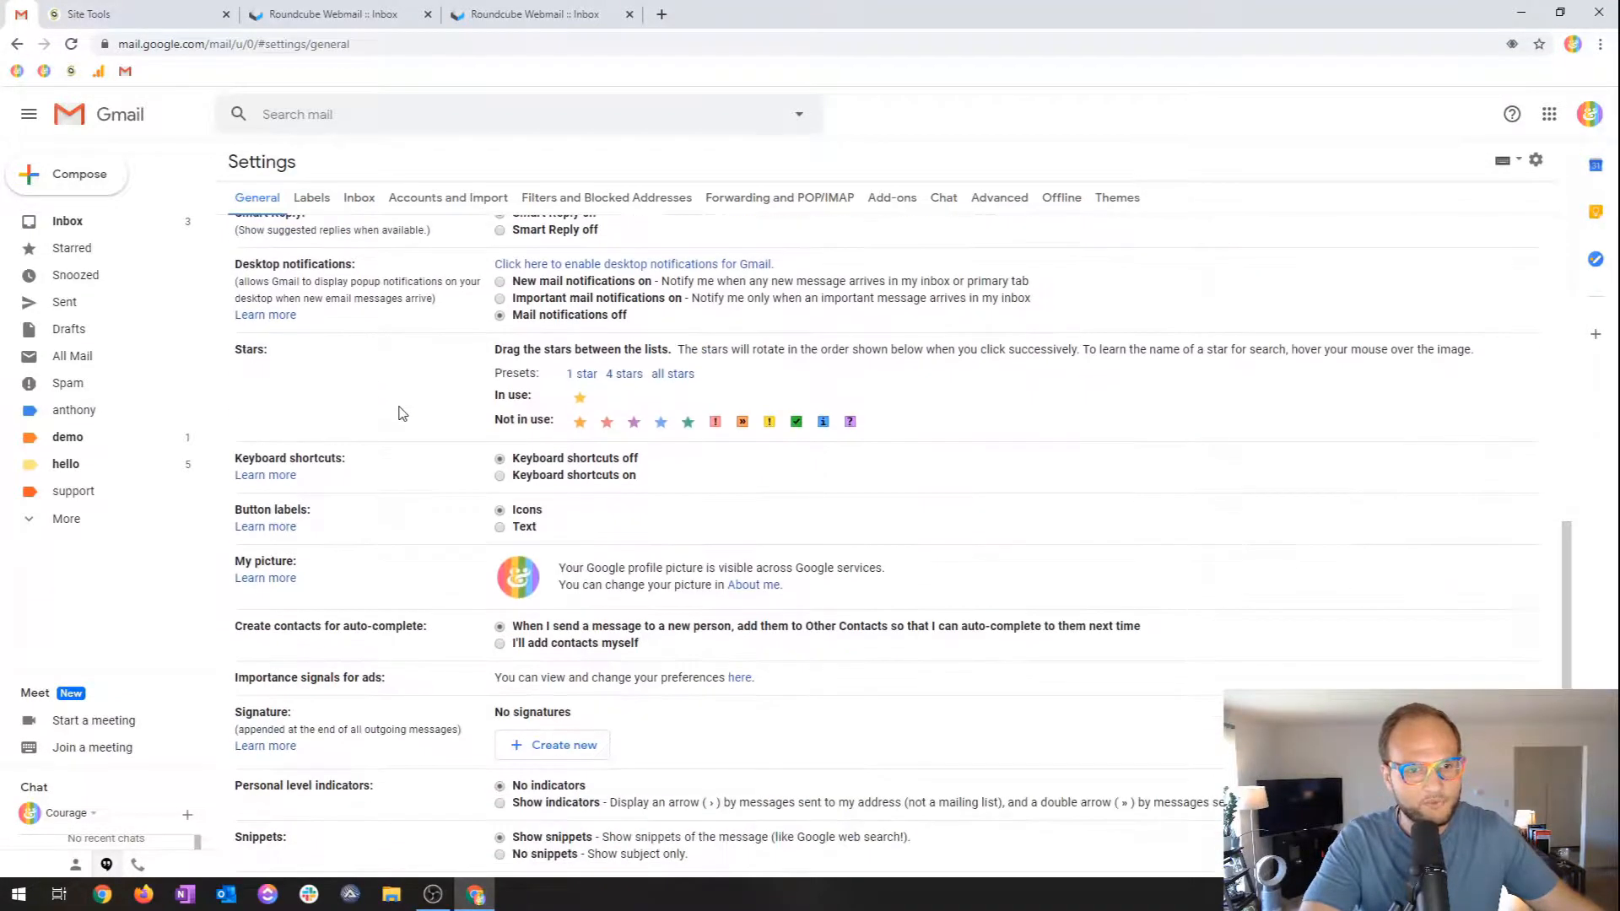
{"action": "scroll", "coordinate": [402, 413], "scroll_direction": "down", "scroll_amount": 3}
{"action": "scroll", "coordinate": [397, 408], "scroll_direction": "up", "scroll_amount": 1}
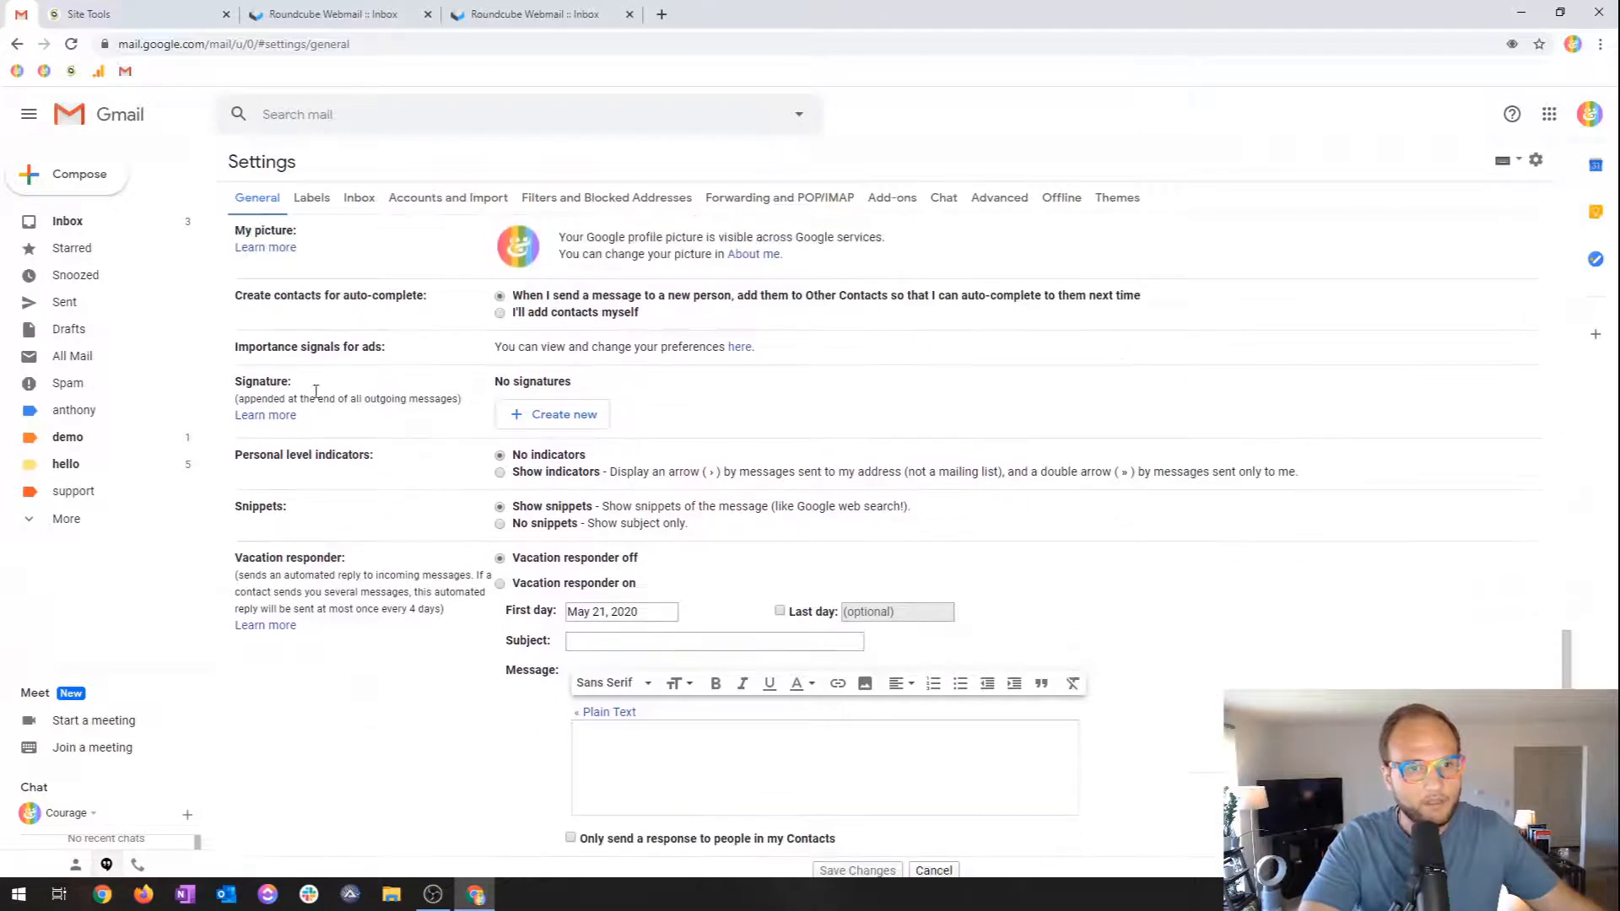
{"action": "double_click", "coordinate": [270, 381]}
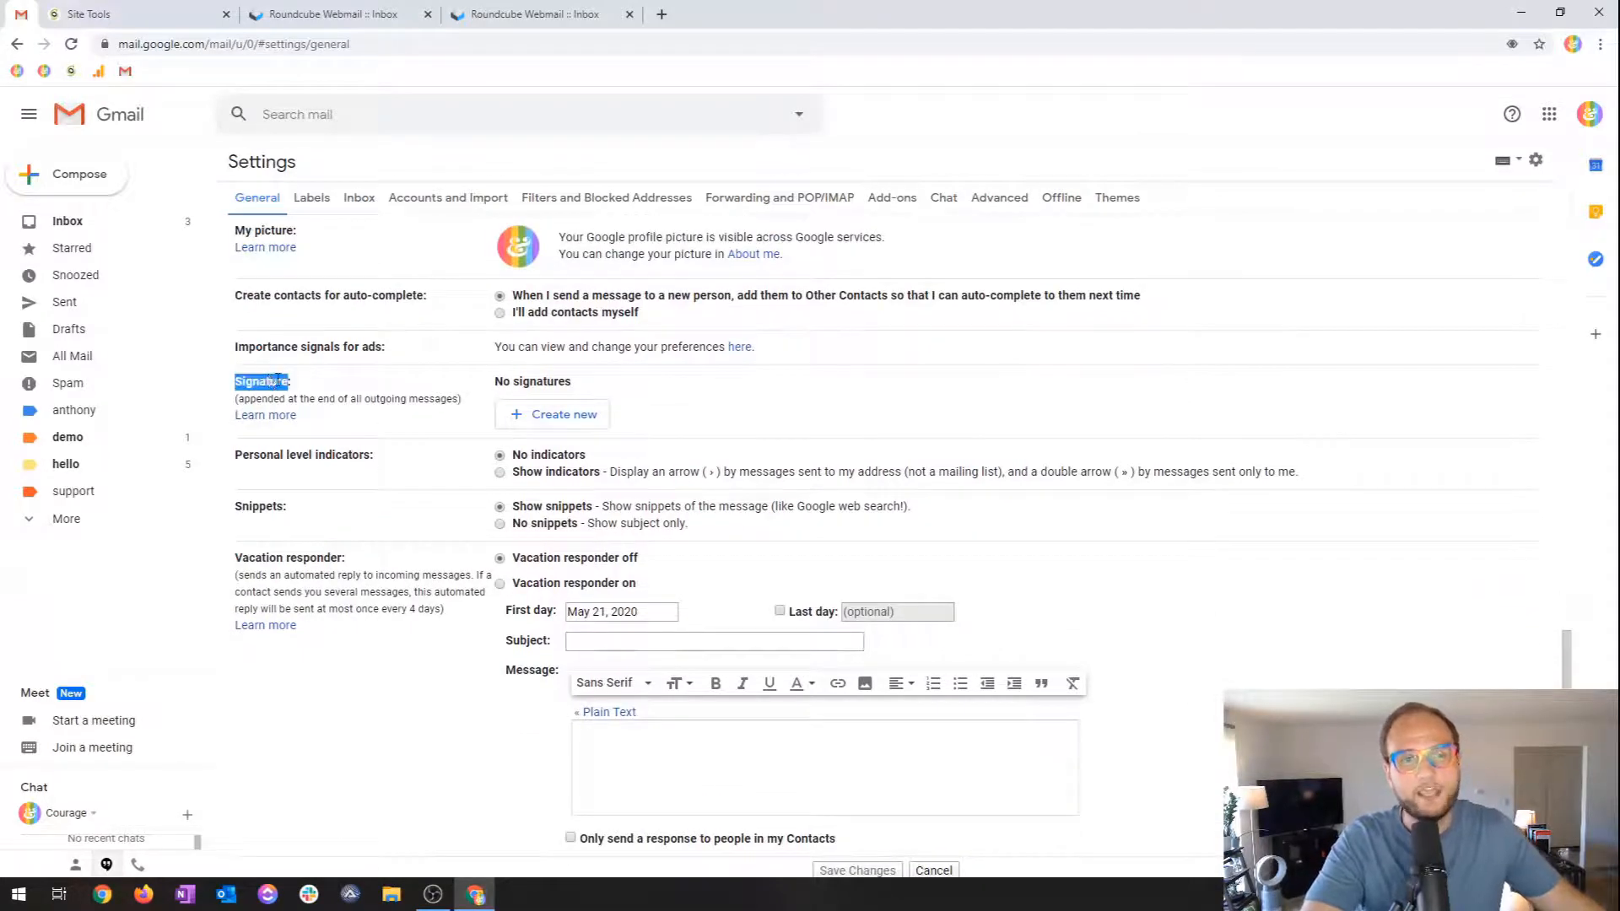
{"action": "left_click", "coordinate": [522, 417]}
Name the signature 'Demo' and enter a bold name line plus 'Courage & Grow'.
{"action": "type", "text": "Demo"}
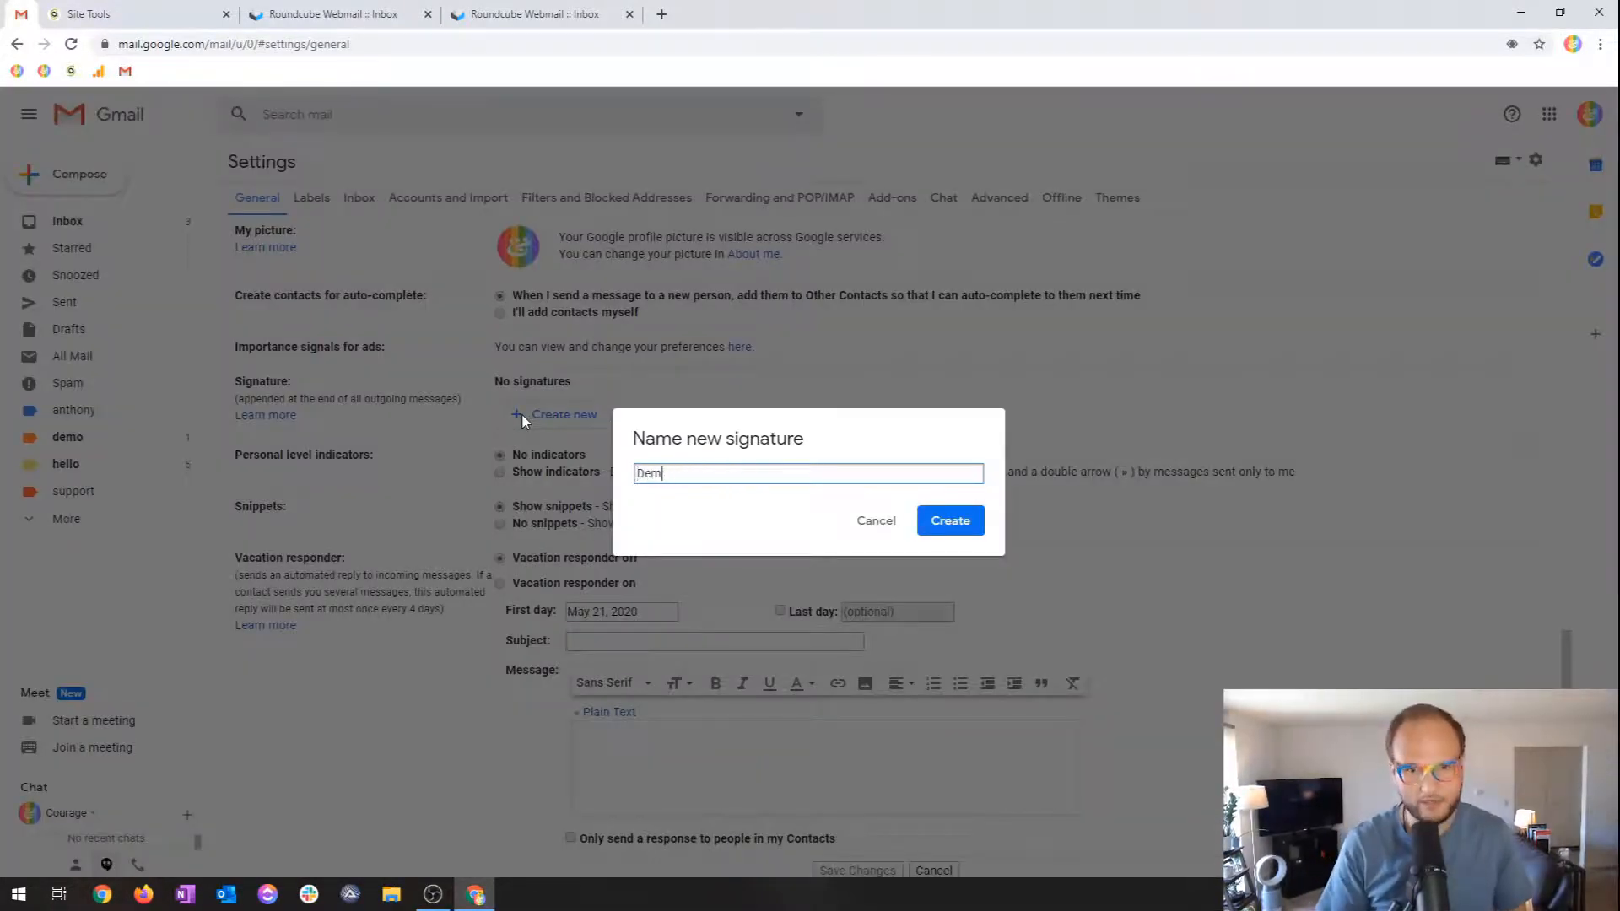
{"action": "key", "text": "Return"}
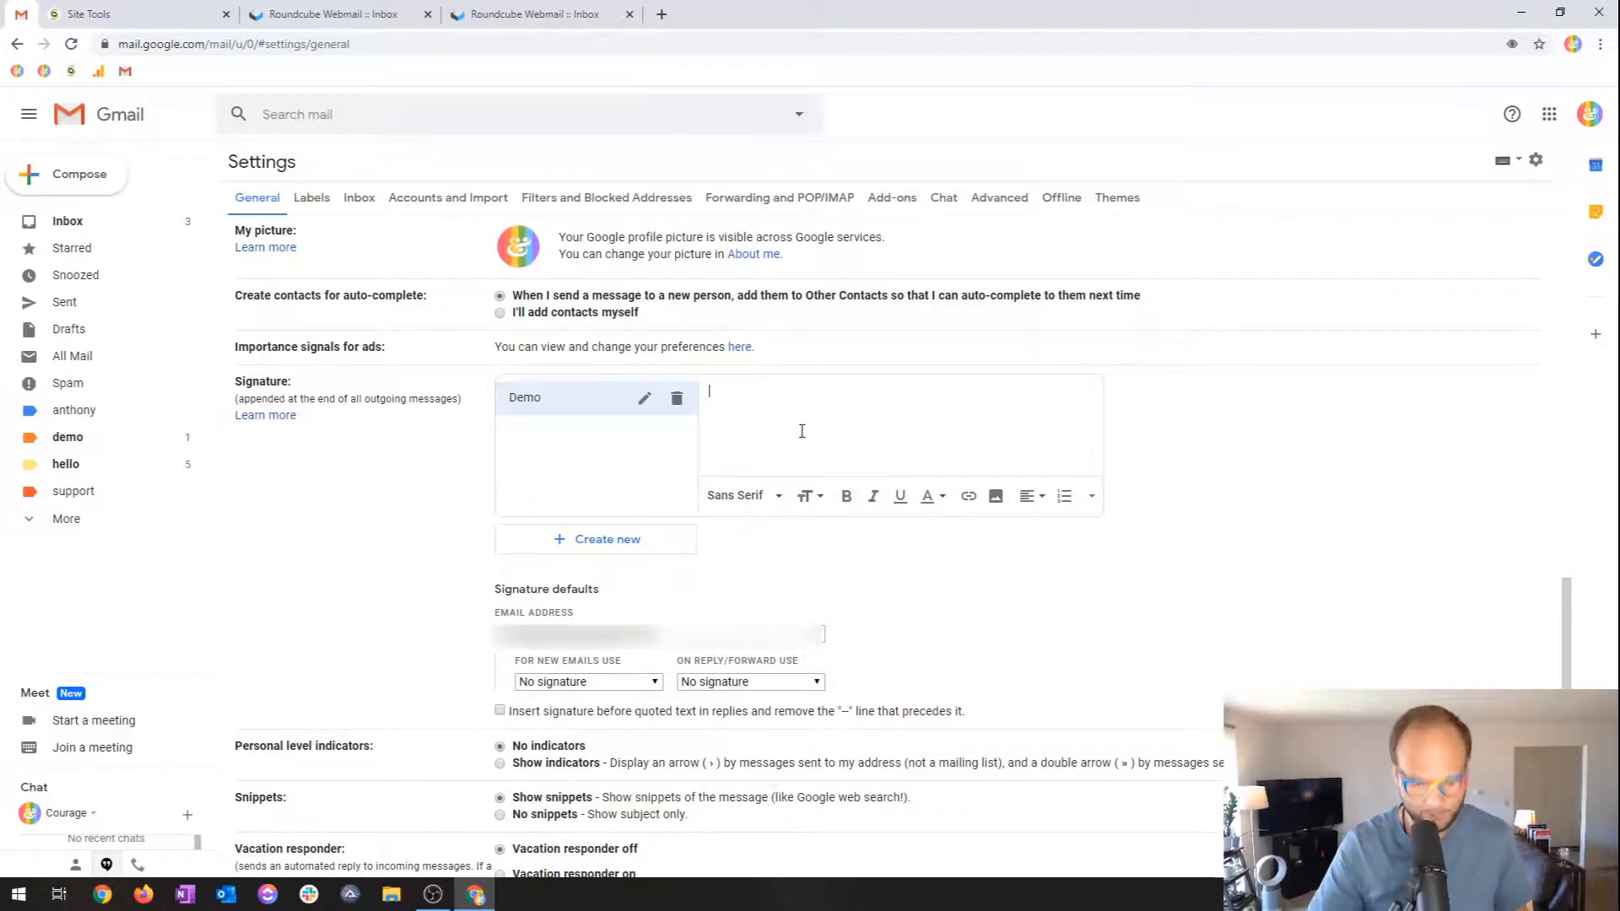
{"action": "type", "text": "Anthon"}
{"action": "key", "text": "ctrl+BackSpace"}
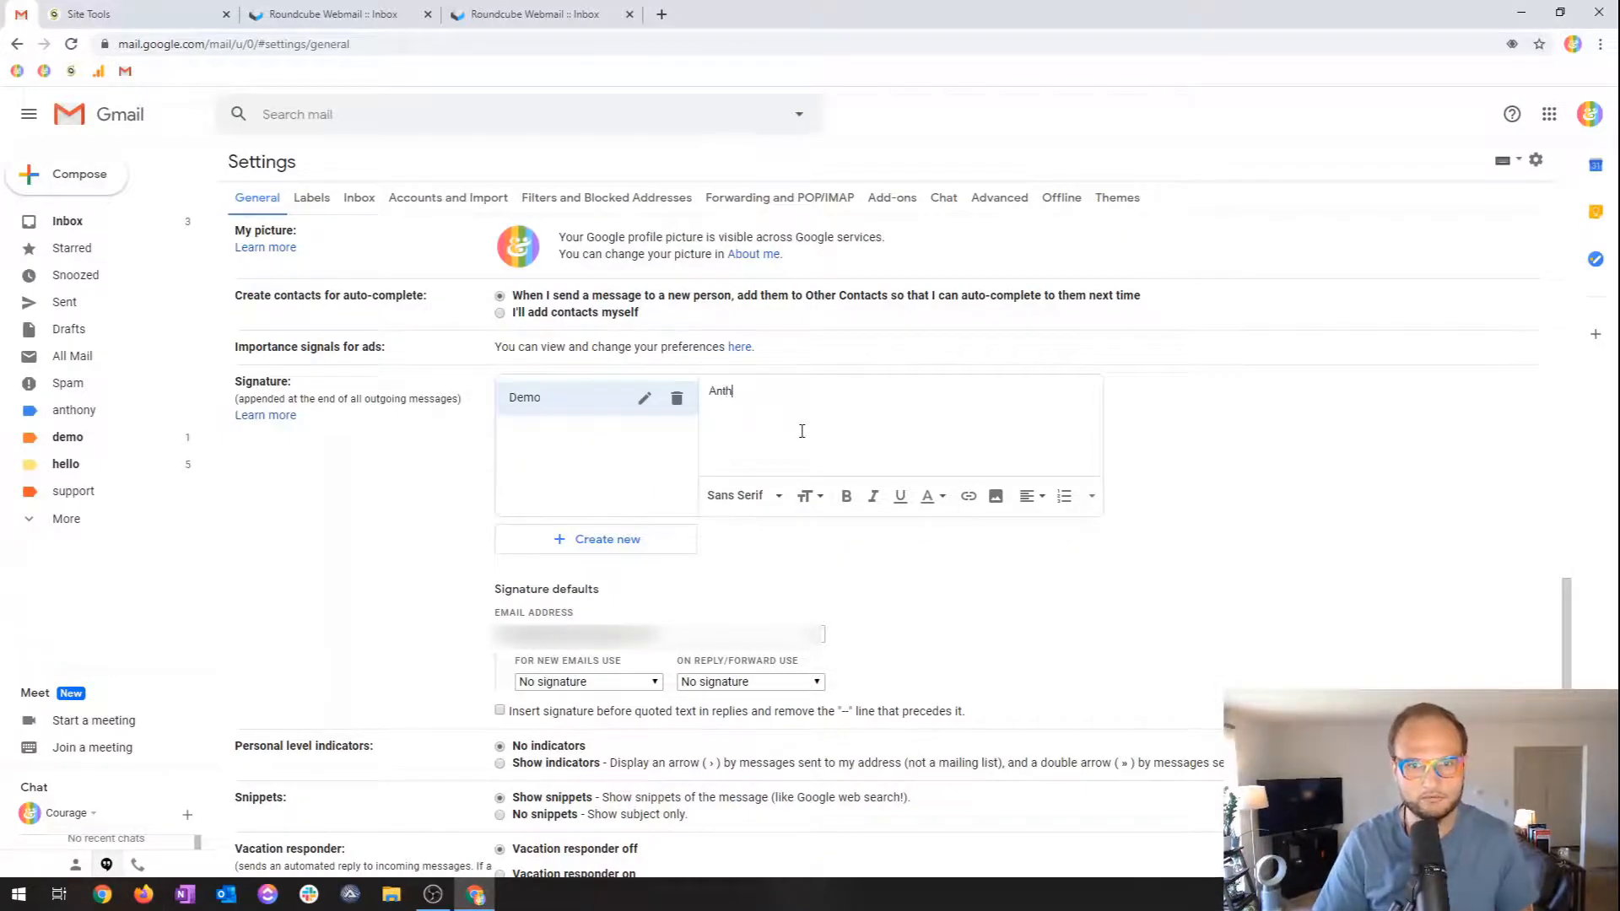
{"action": "type", "text": "Coura"}
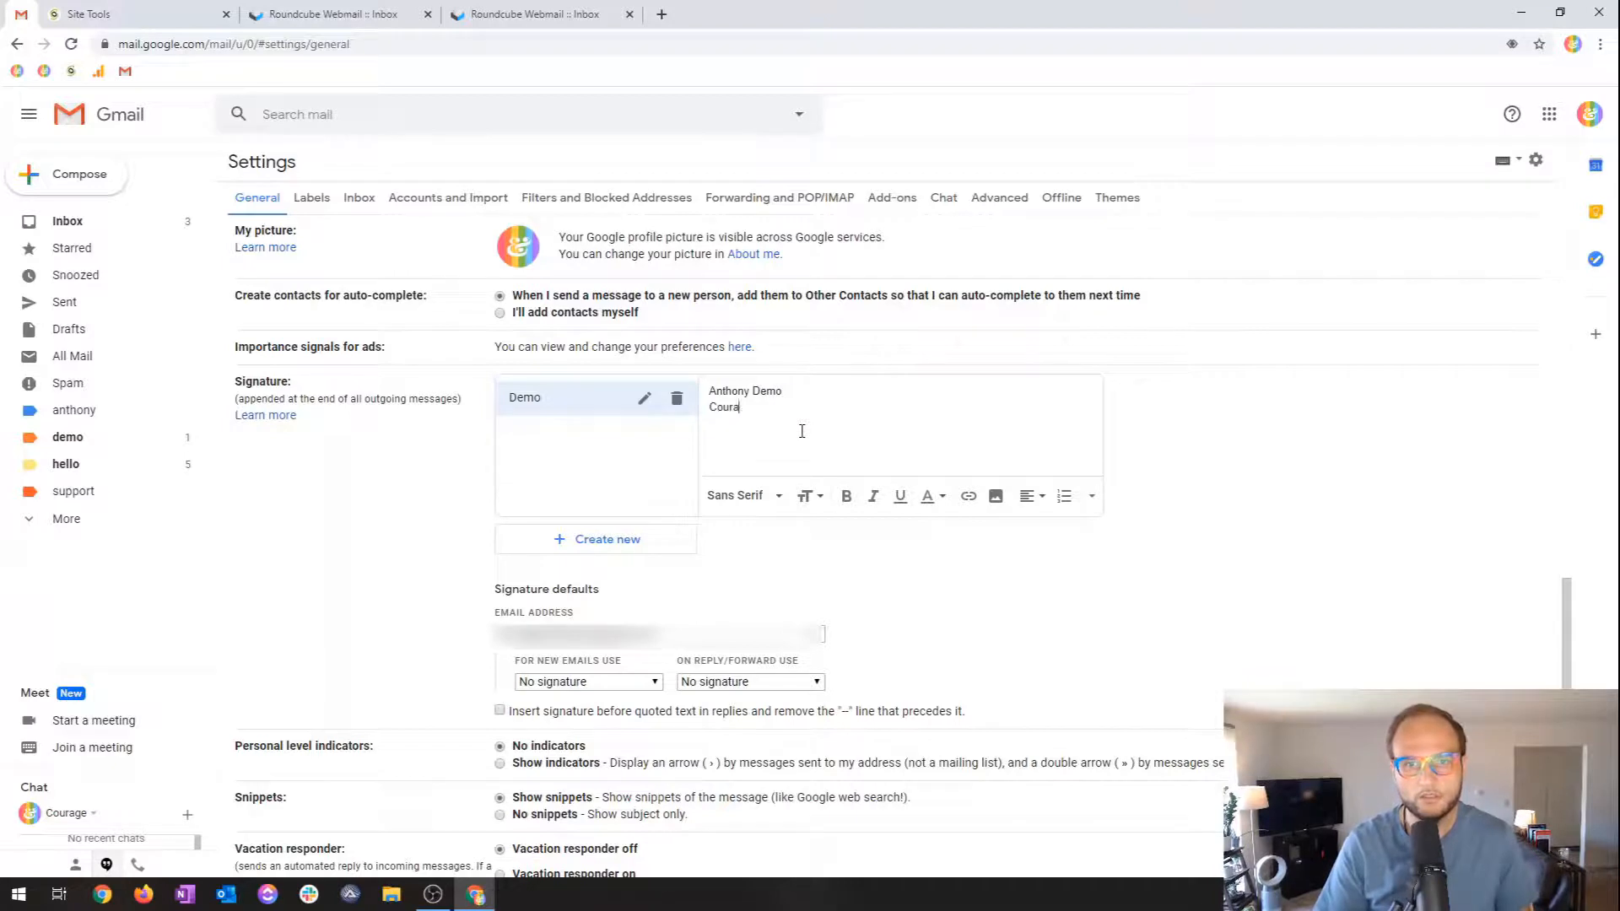
{"action": "type", "text": "ge & Grow"}
{"action": "key", "text": "Up"}
{"action": "key", "text": "shift+Home"}
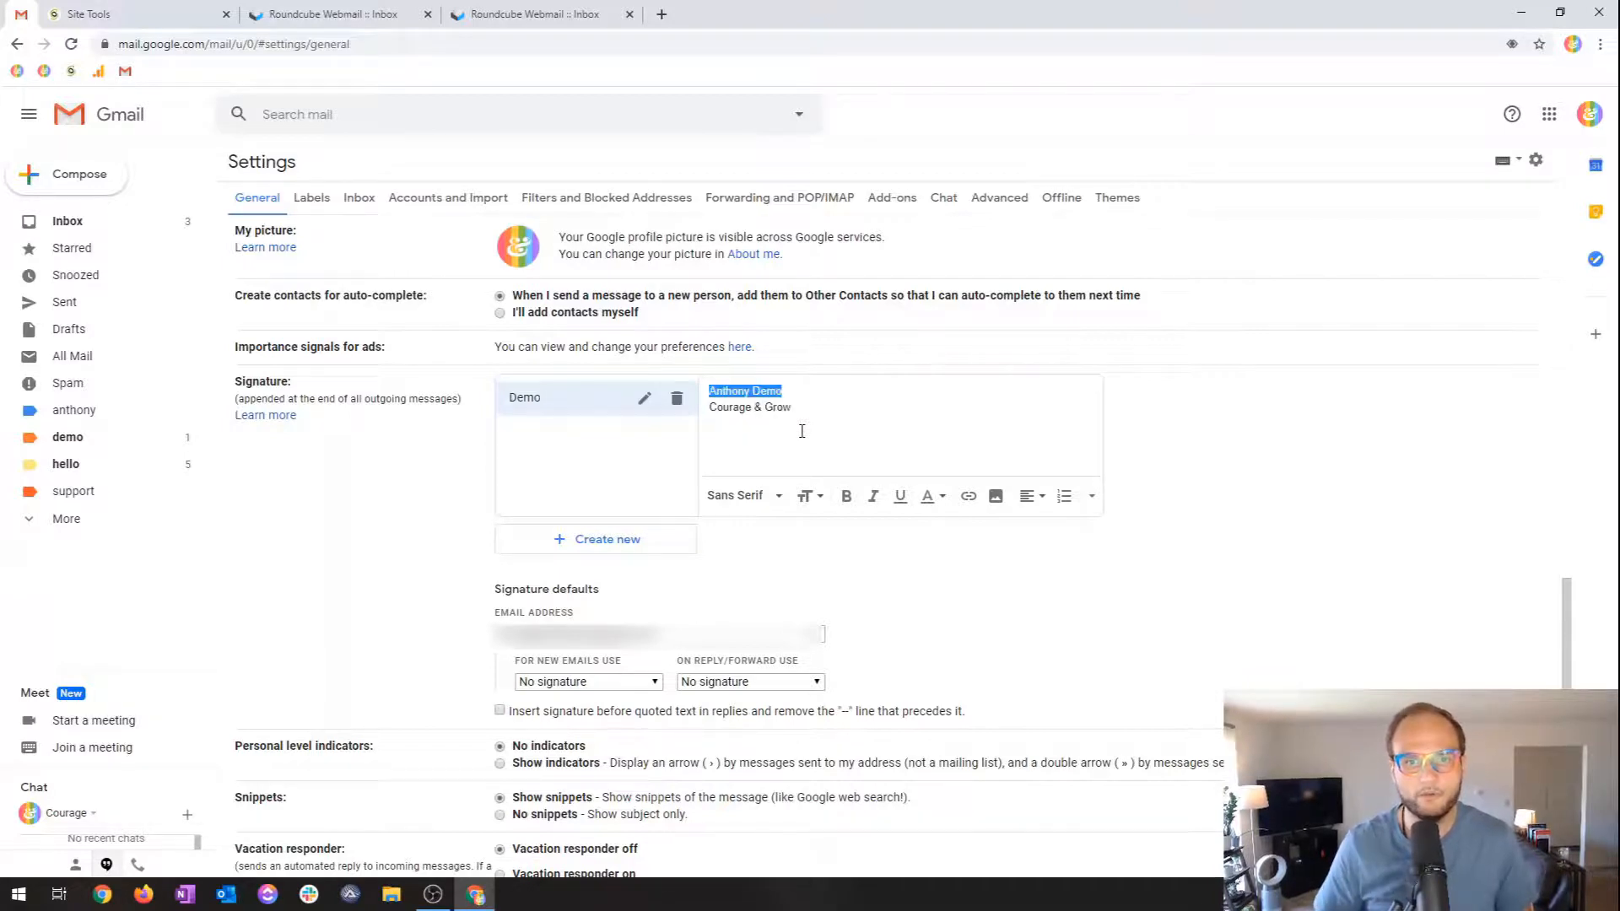
{"action": "key", "text": "ctrl+b"}
{"action": "left_click", "coordinate": [802, 432]}
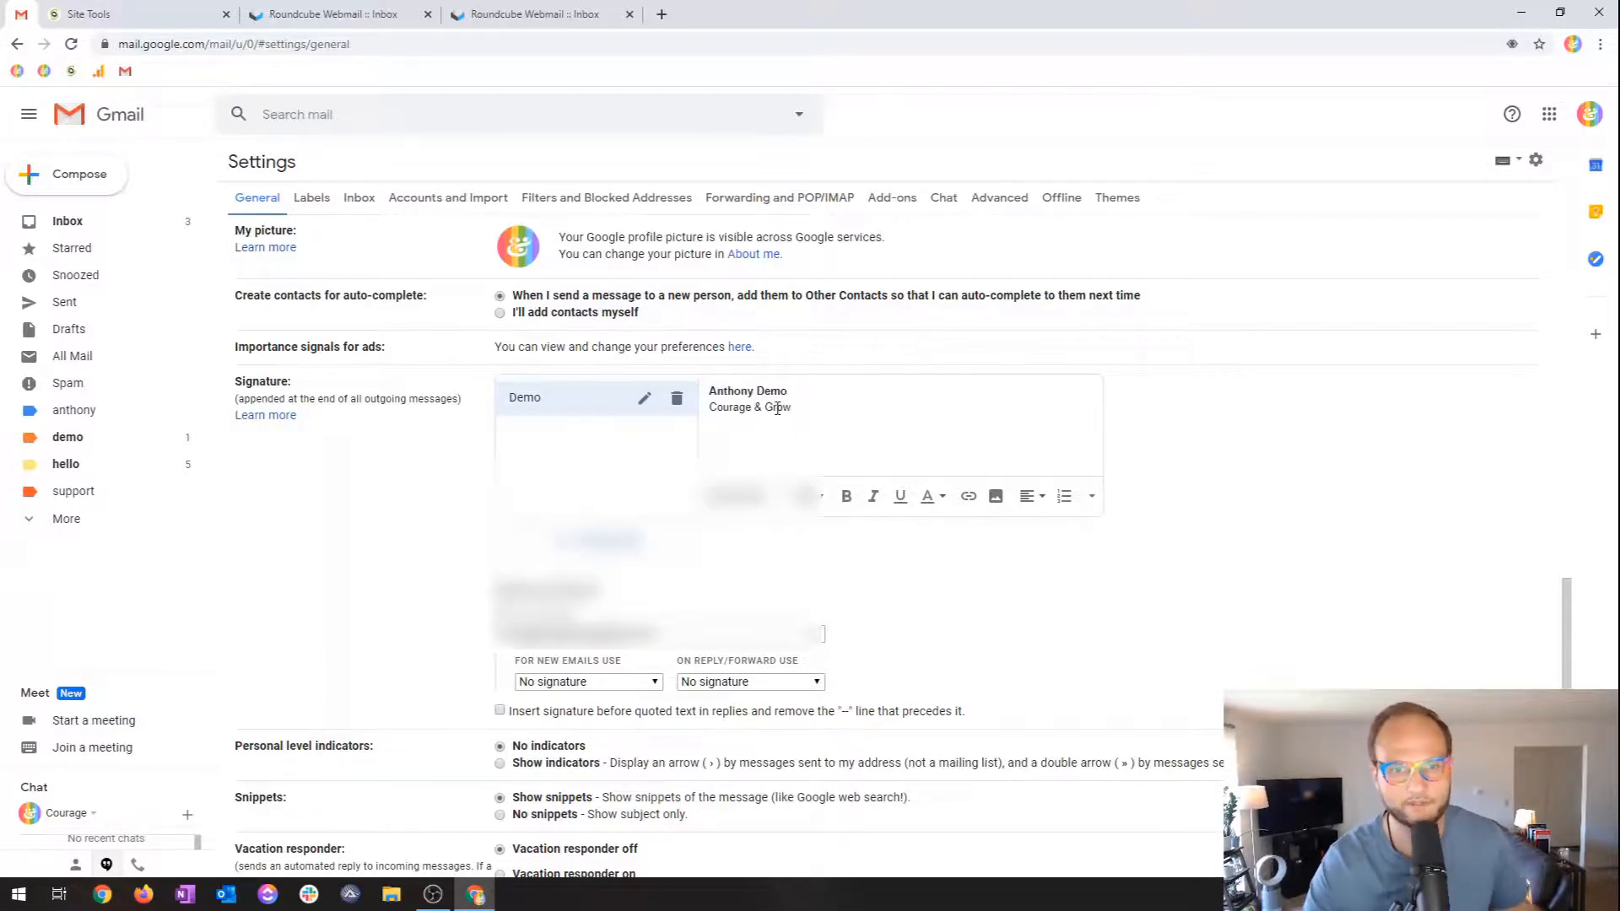
Make Demo the new-email signature for the demo address and save changes.
{"action": "scroll", "coordinate": [293, 495], "scroll_direction": "down", "scroll_amount": 2}
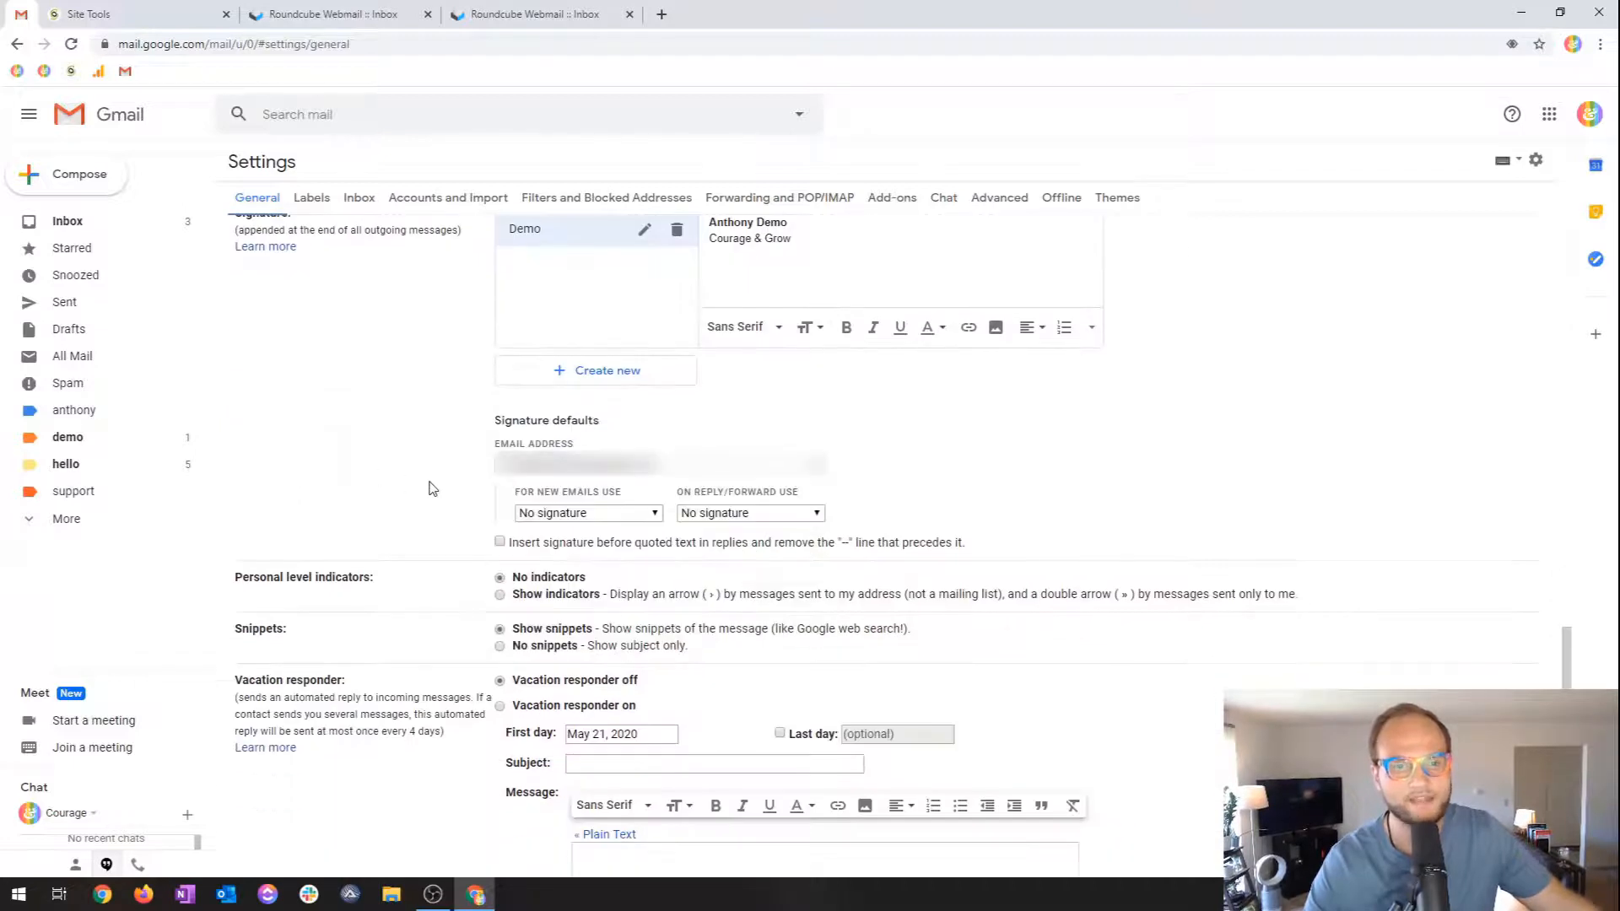
{"action": "left_click", "coordinate": [571, 466]}
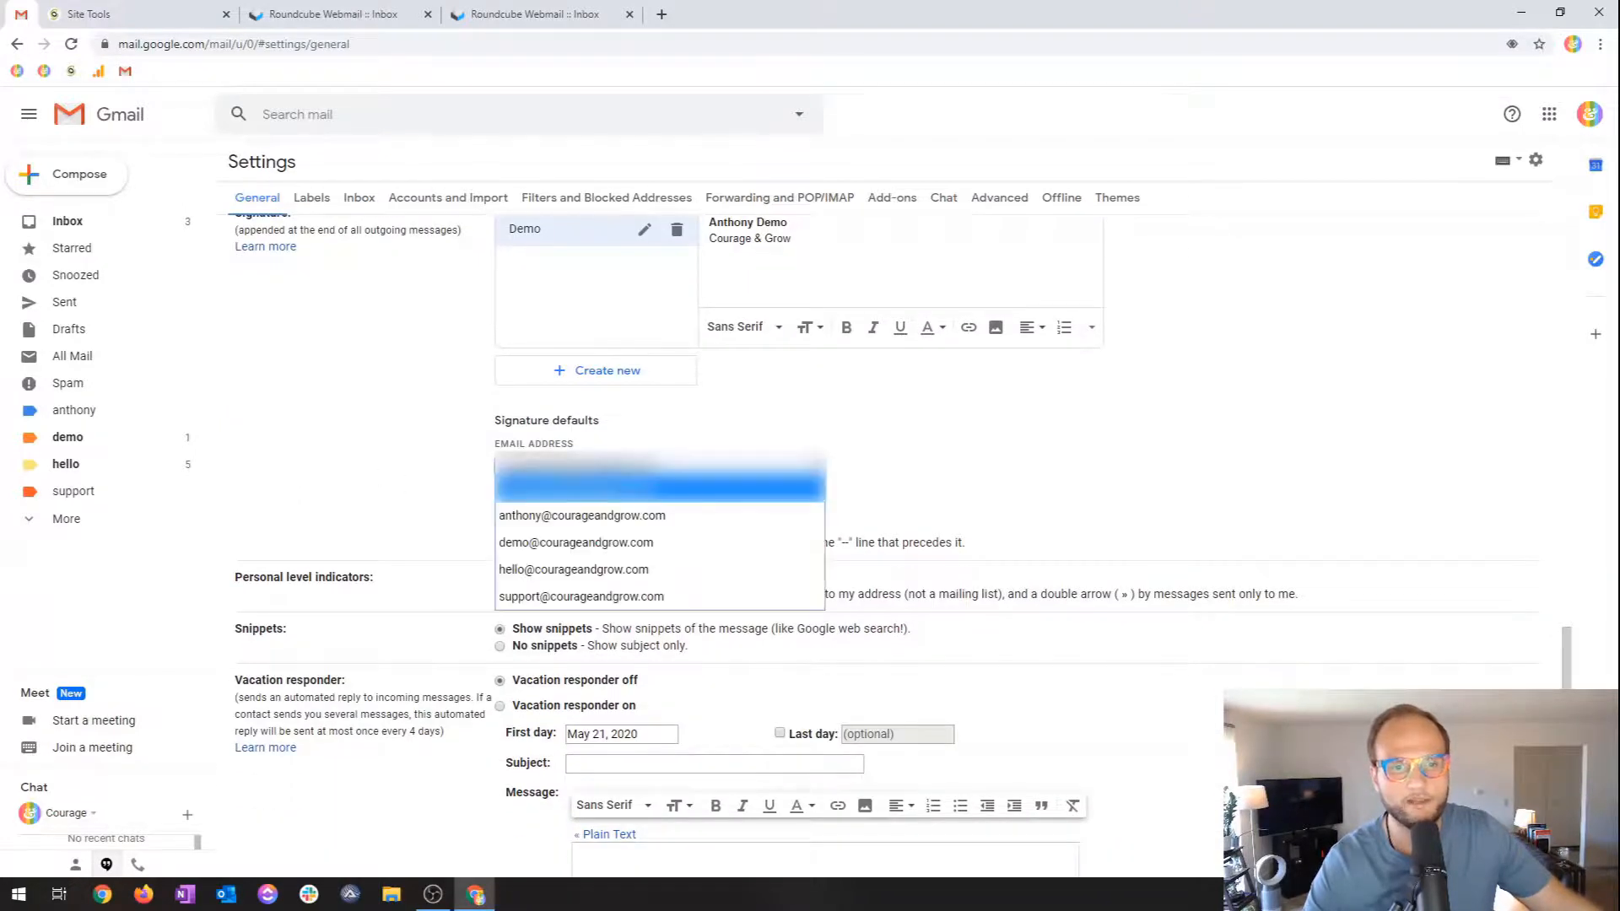
{"action": "left_click", "coordinate": [597, 539]}
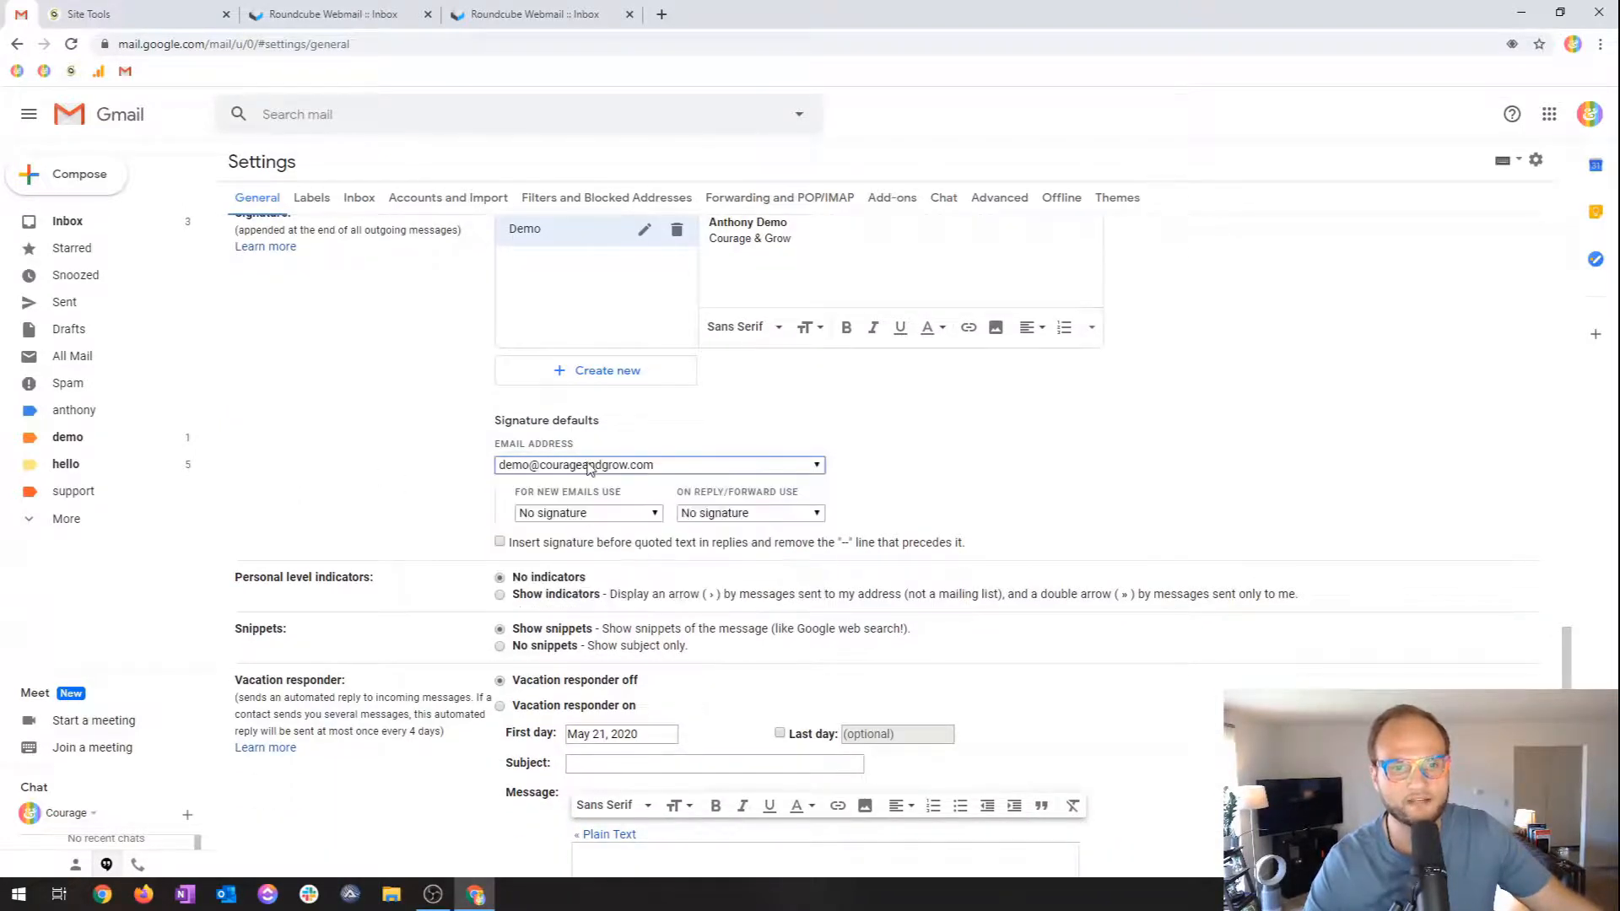
{"action": "left_click", "coordinate": [588, 515]}
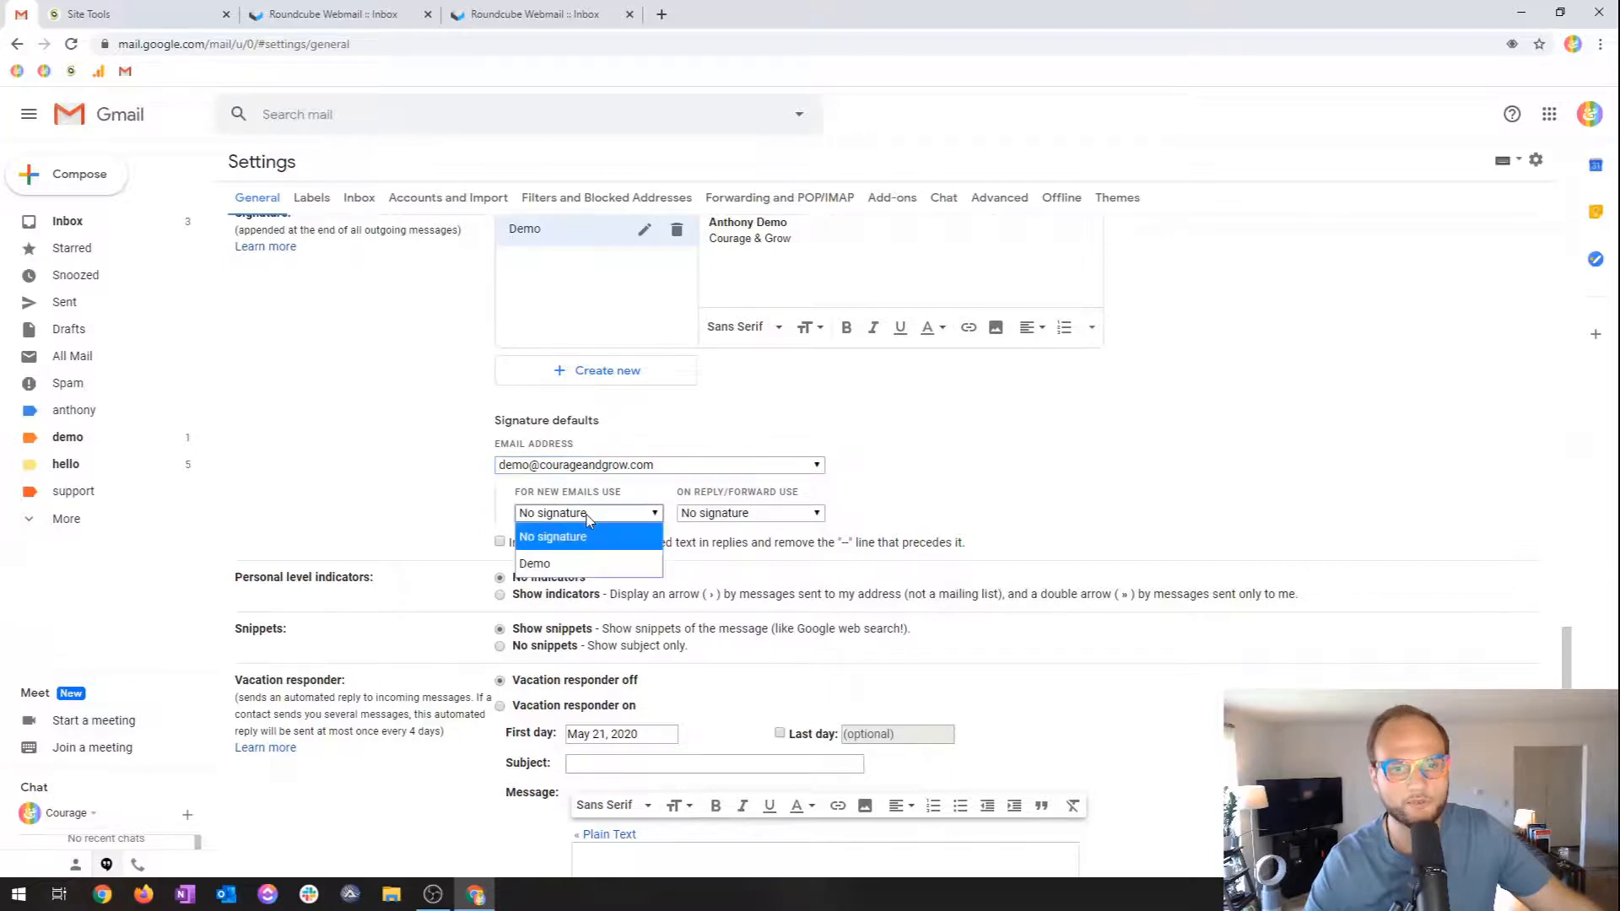
{"action": "left_click", "coordinate": [580, 559]}
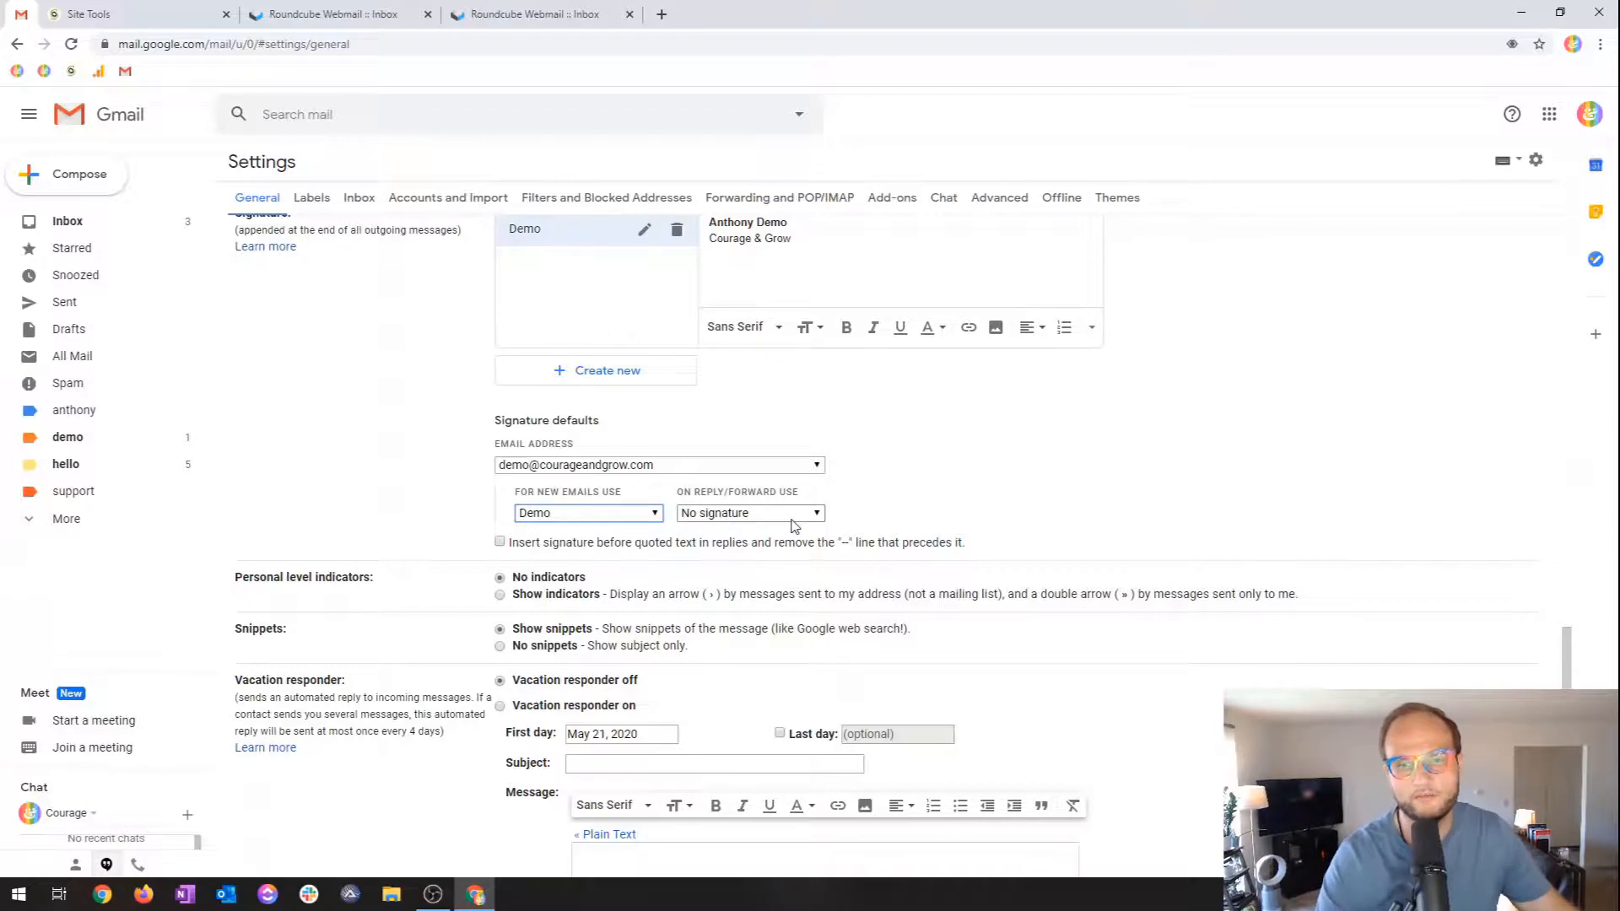
{"action": "scroll", "coordinate": [1263, 496], "scroll_direction": "down", "scroll_amount": 3}
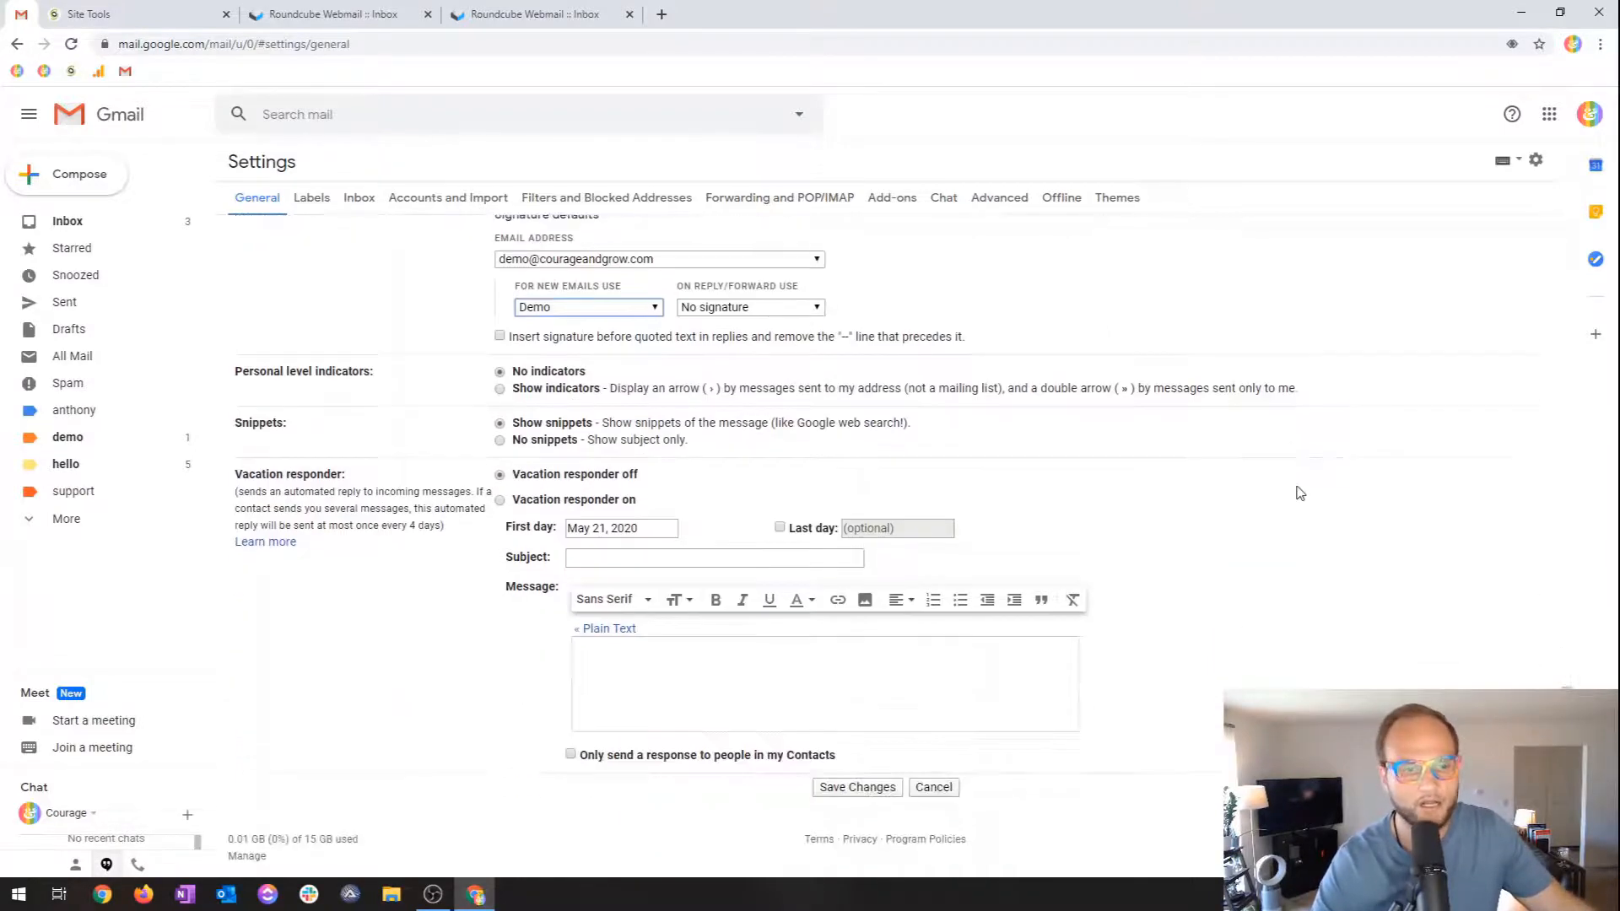
{"action": "left_click", "coordinate": [877, 794]}
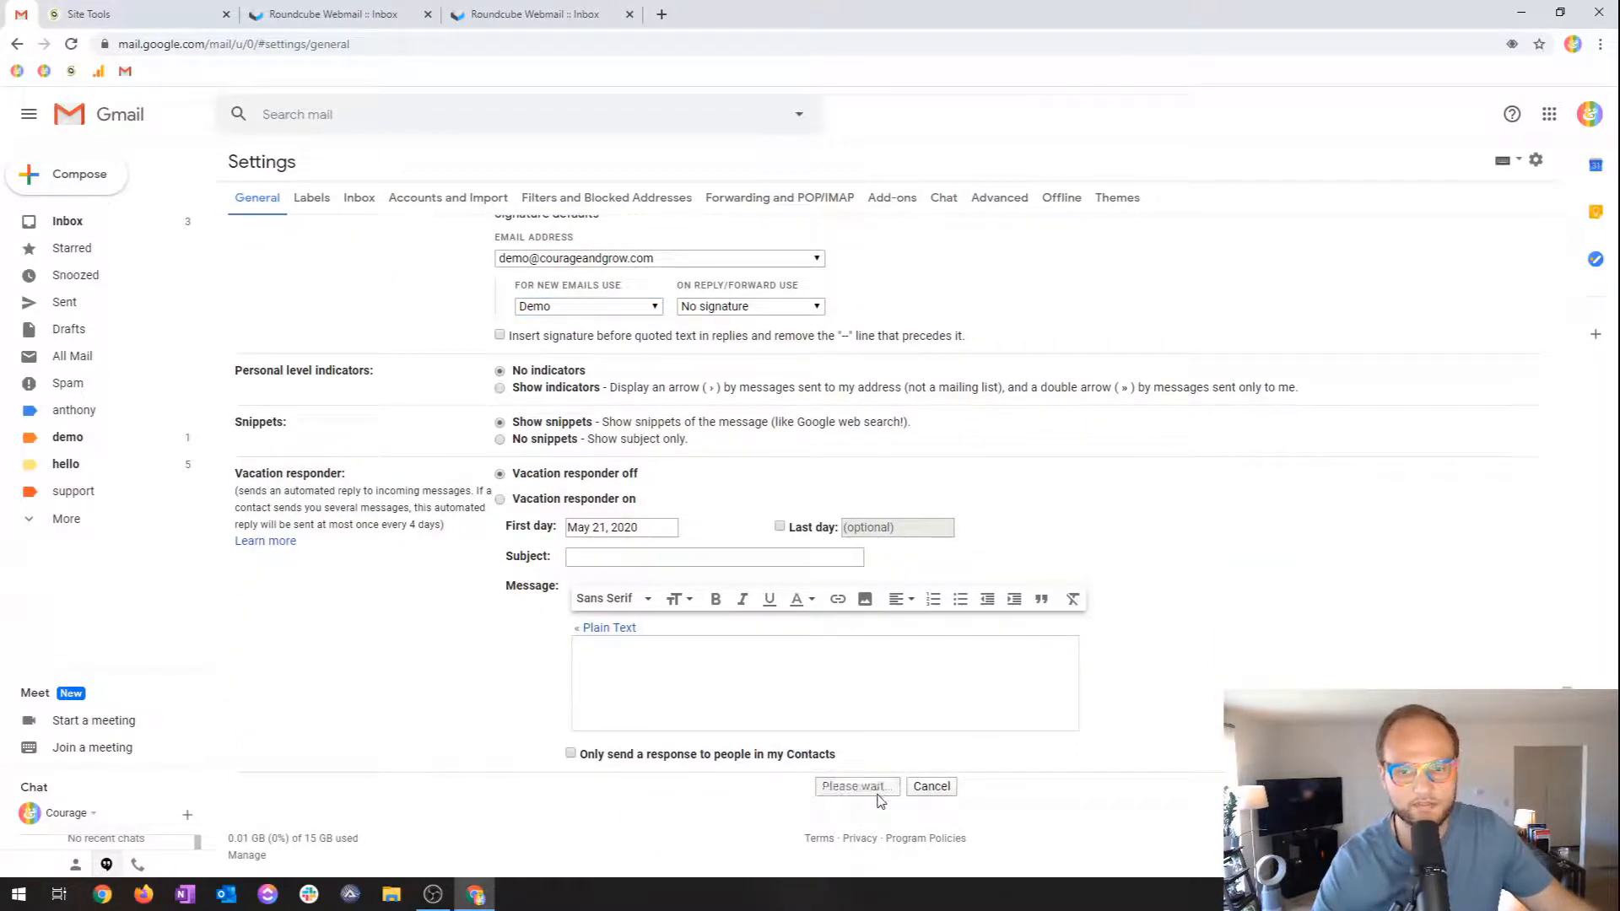
Compose a new email from the demo address showing the Demo signature.
{"action": "left_click", "coordinate": [94, 189]}
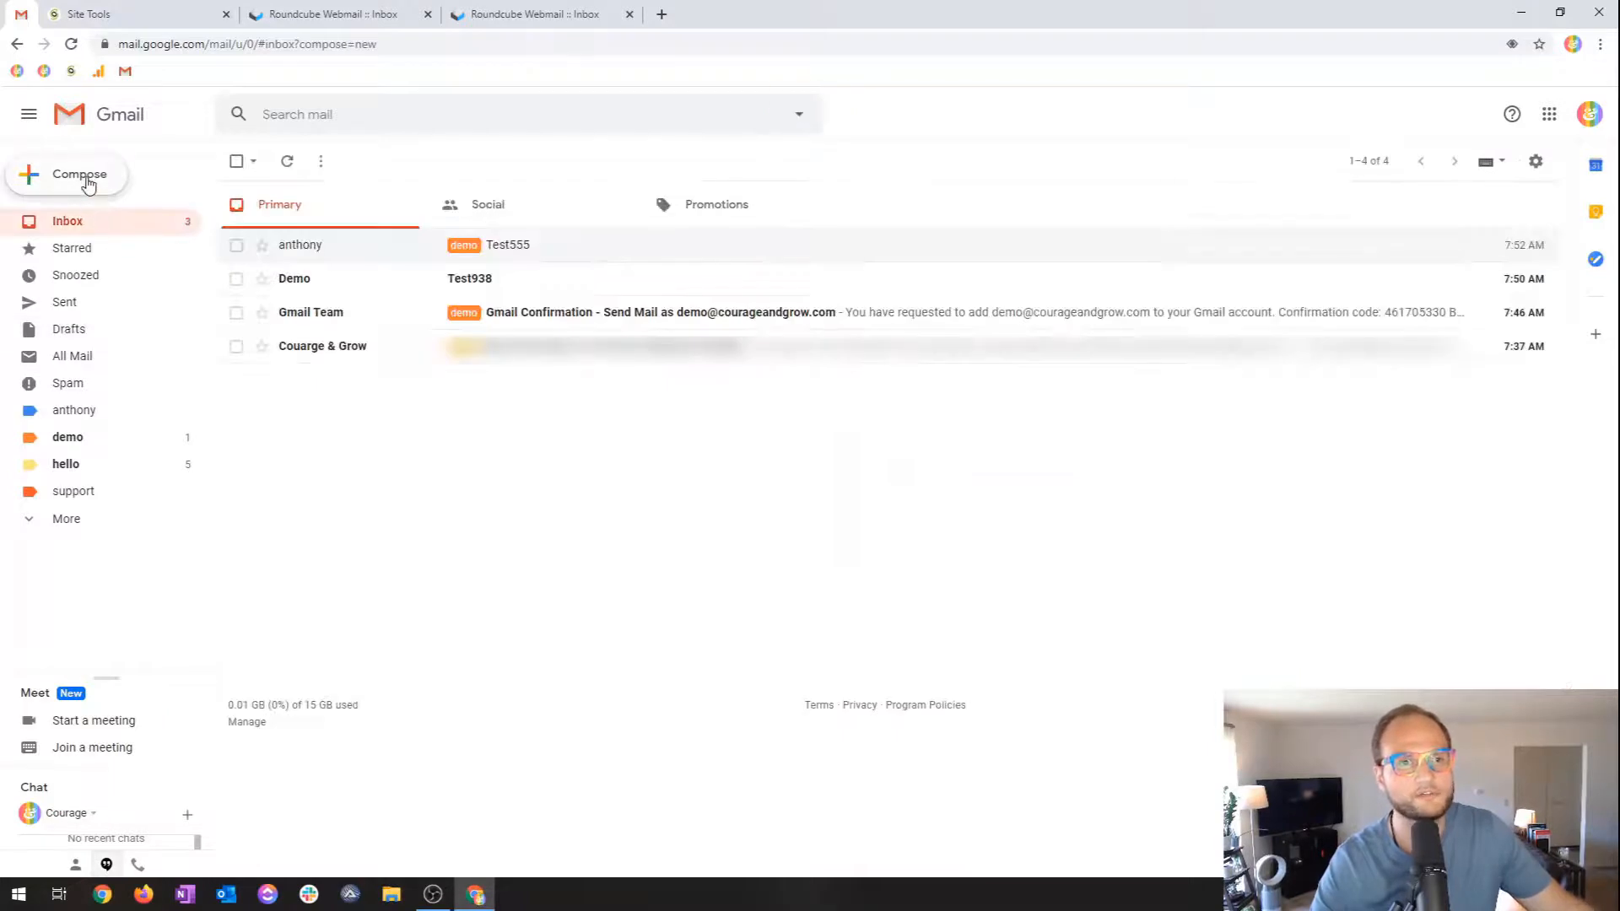
{"action": "left_click", "coordinate": [91, 180]}
{"action": "left_click", "coordinate": [1143, 415]}
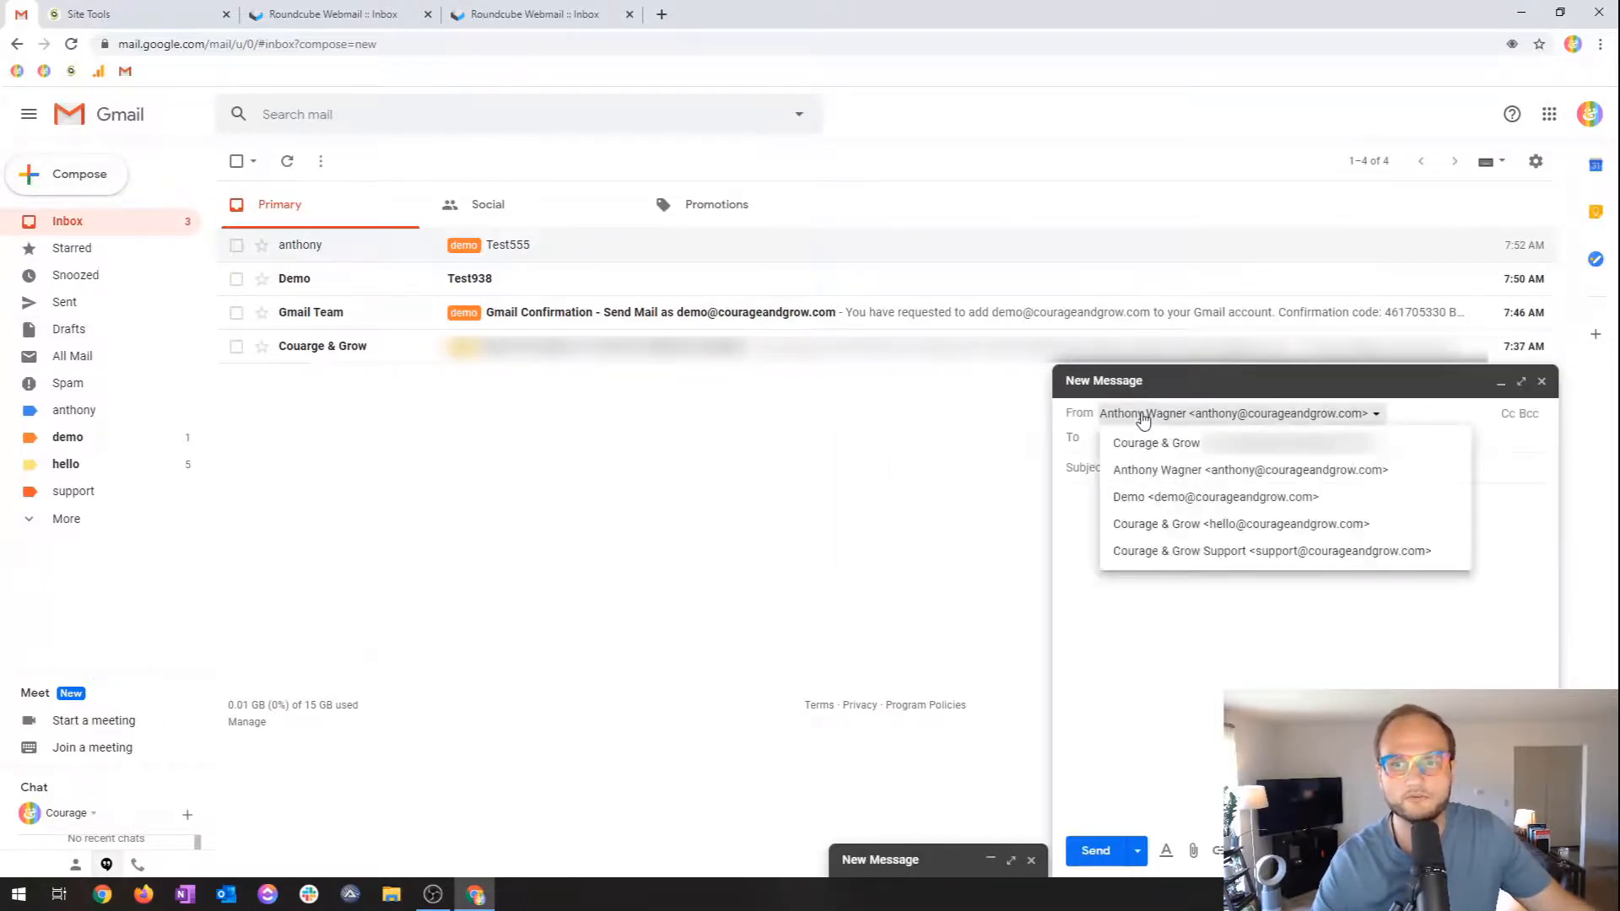
{"action": "left_click", "coordinate": [1175, 499]}
{"action": "left_click_drag", "start_coordinate": [1165, 584], "coordinate": [1037, 521]}
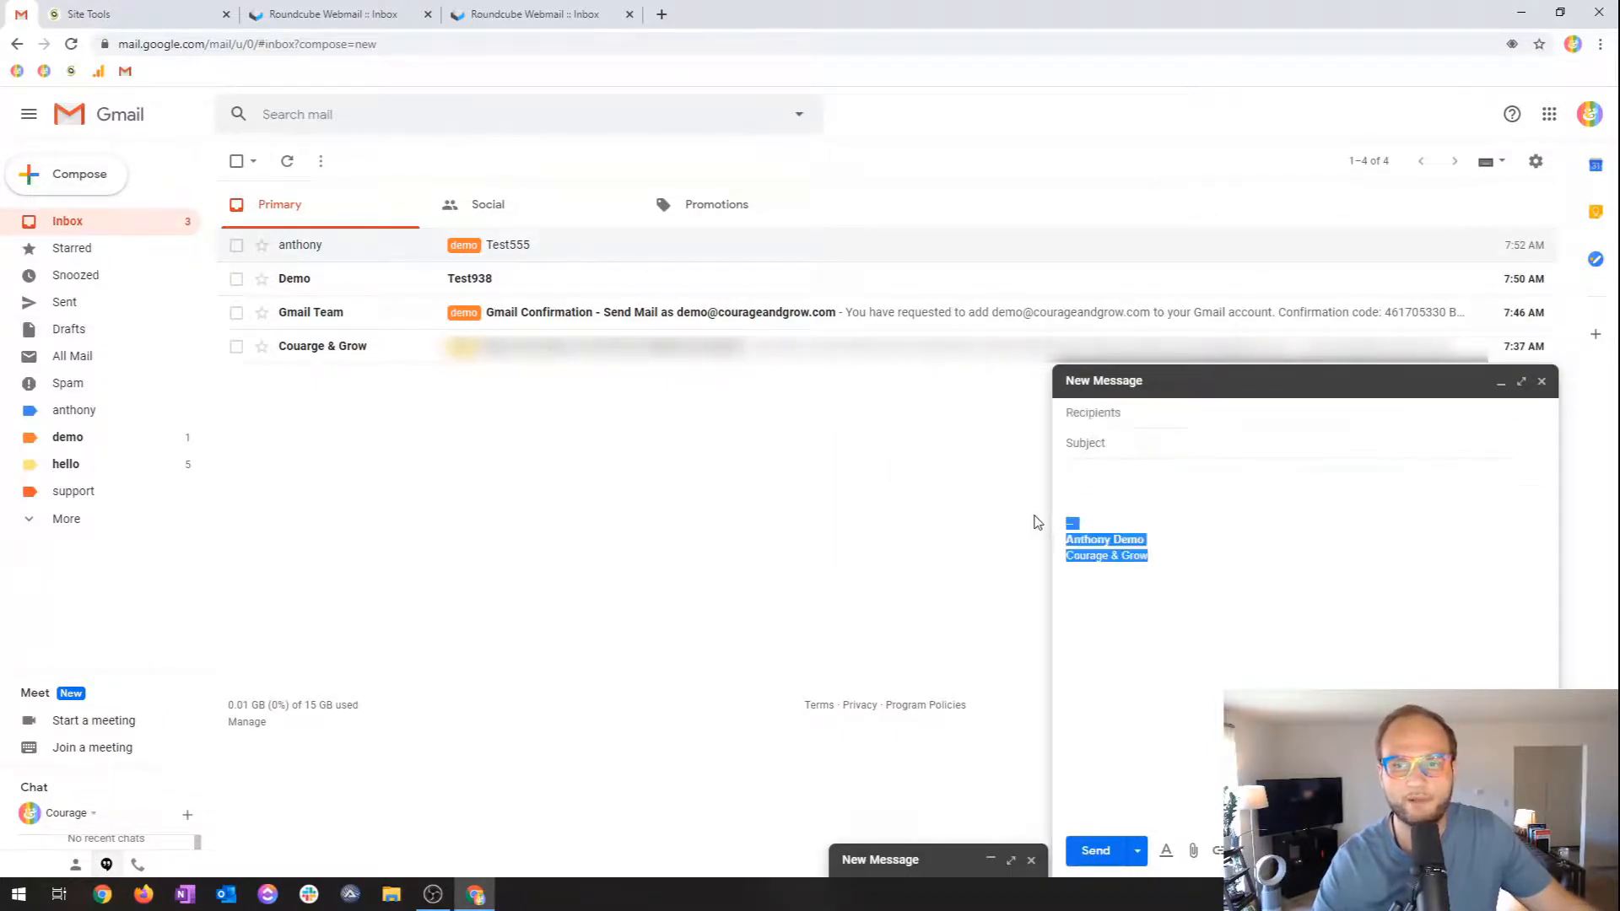